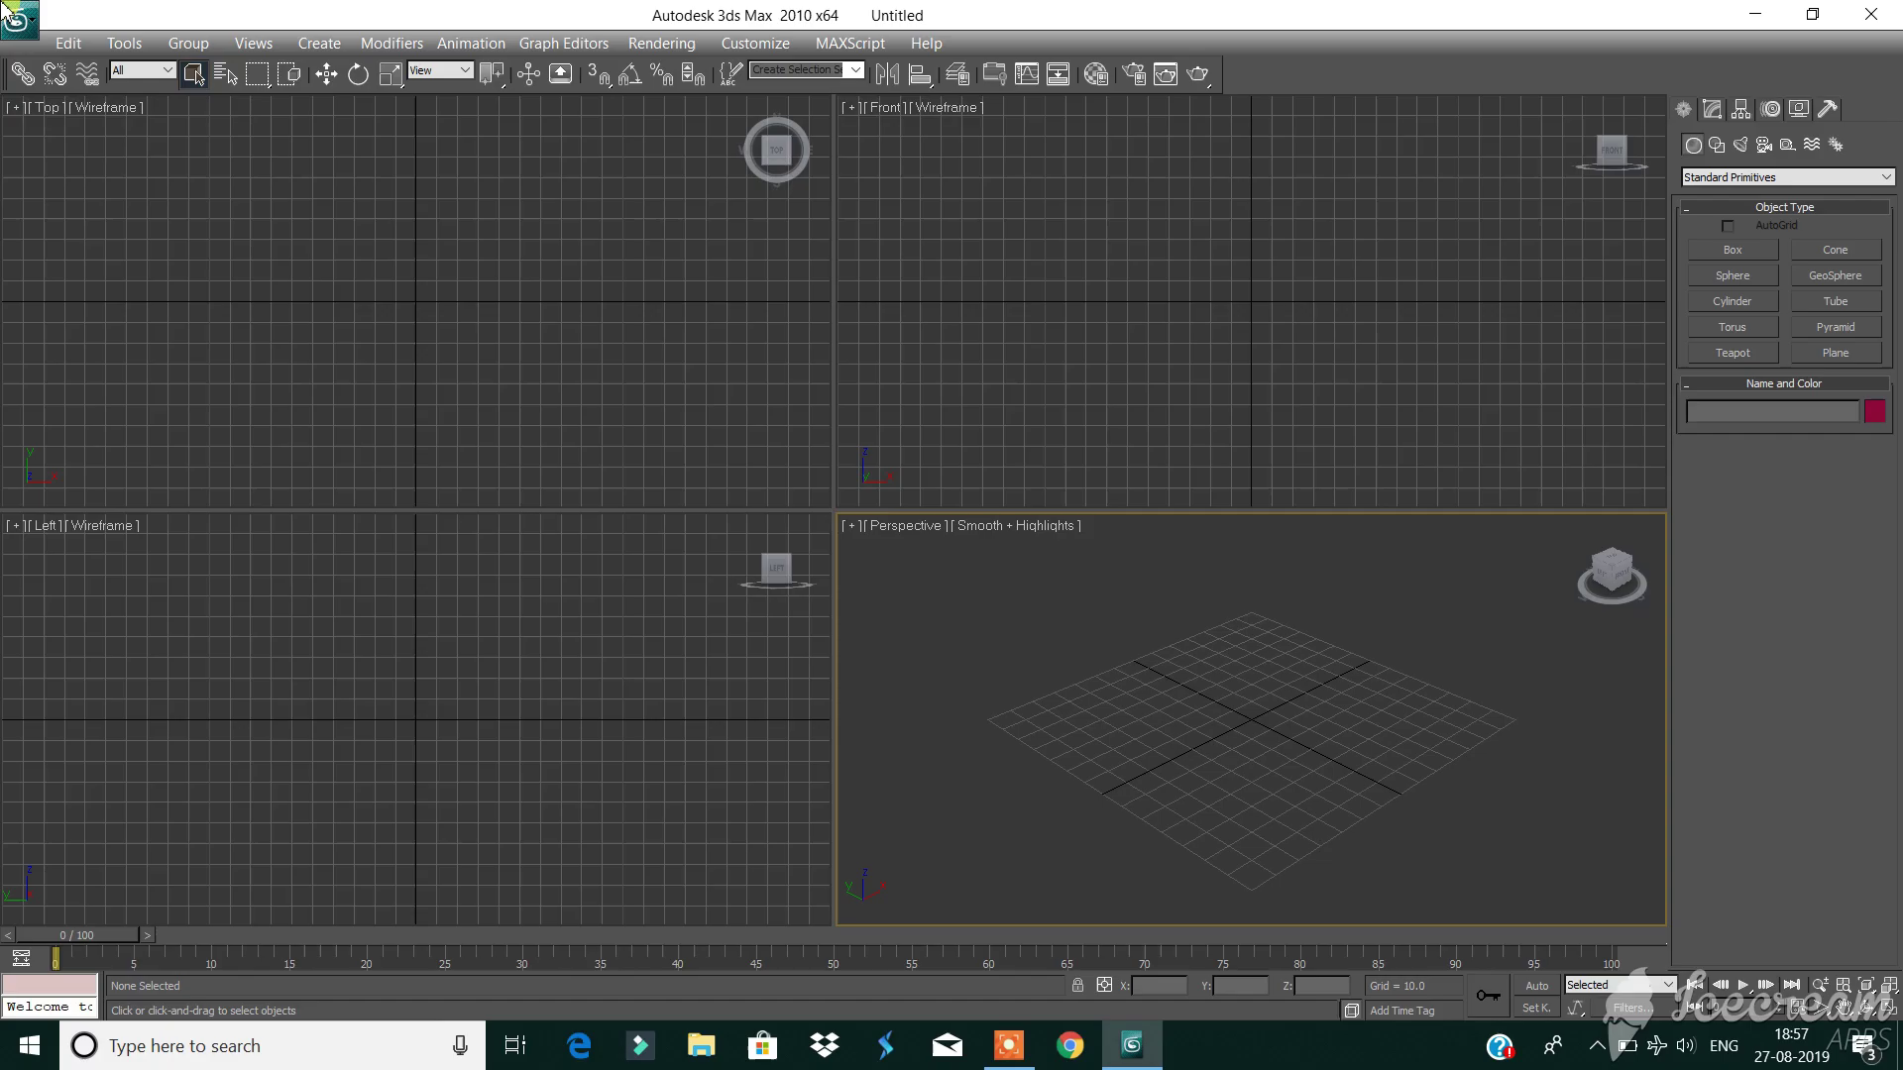
Choose the office (2).dwg drawing on the Desktop for import.
key("alt+f")
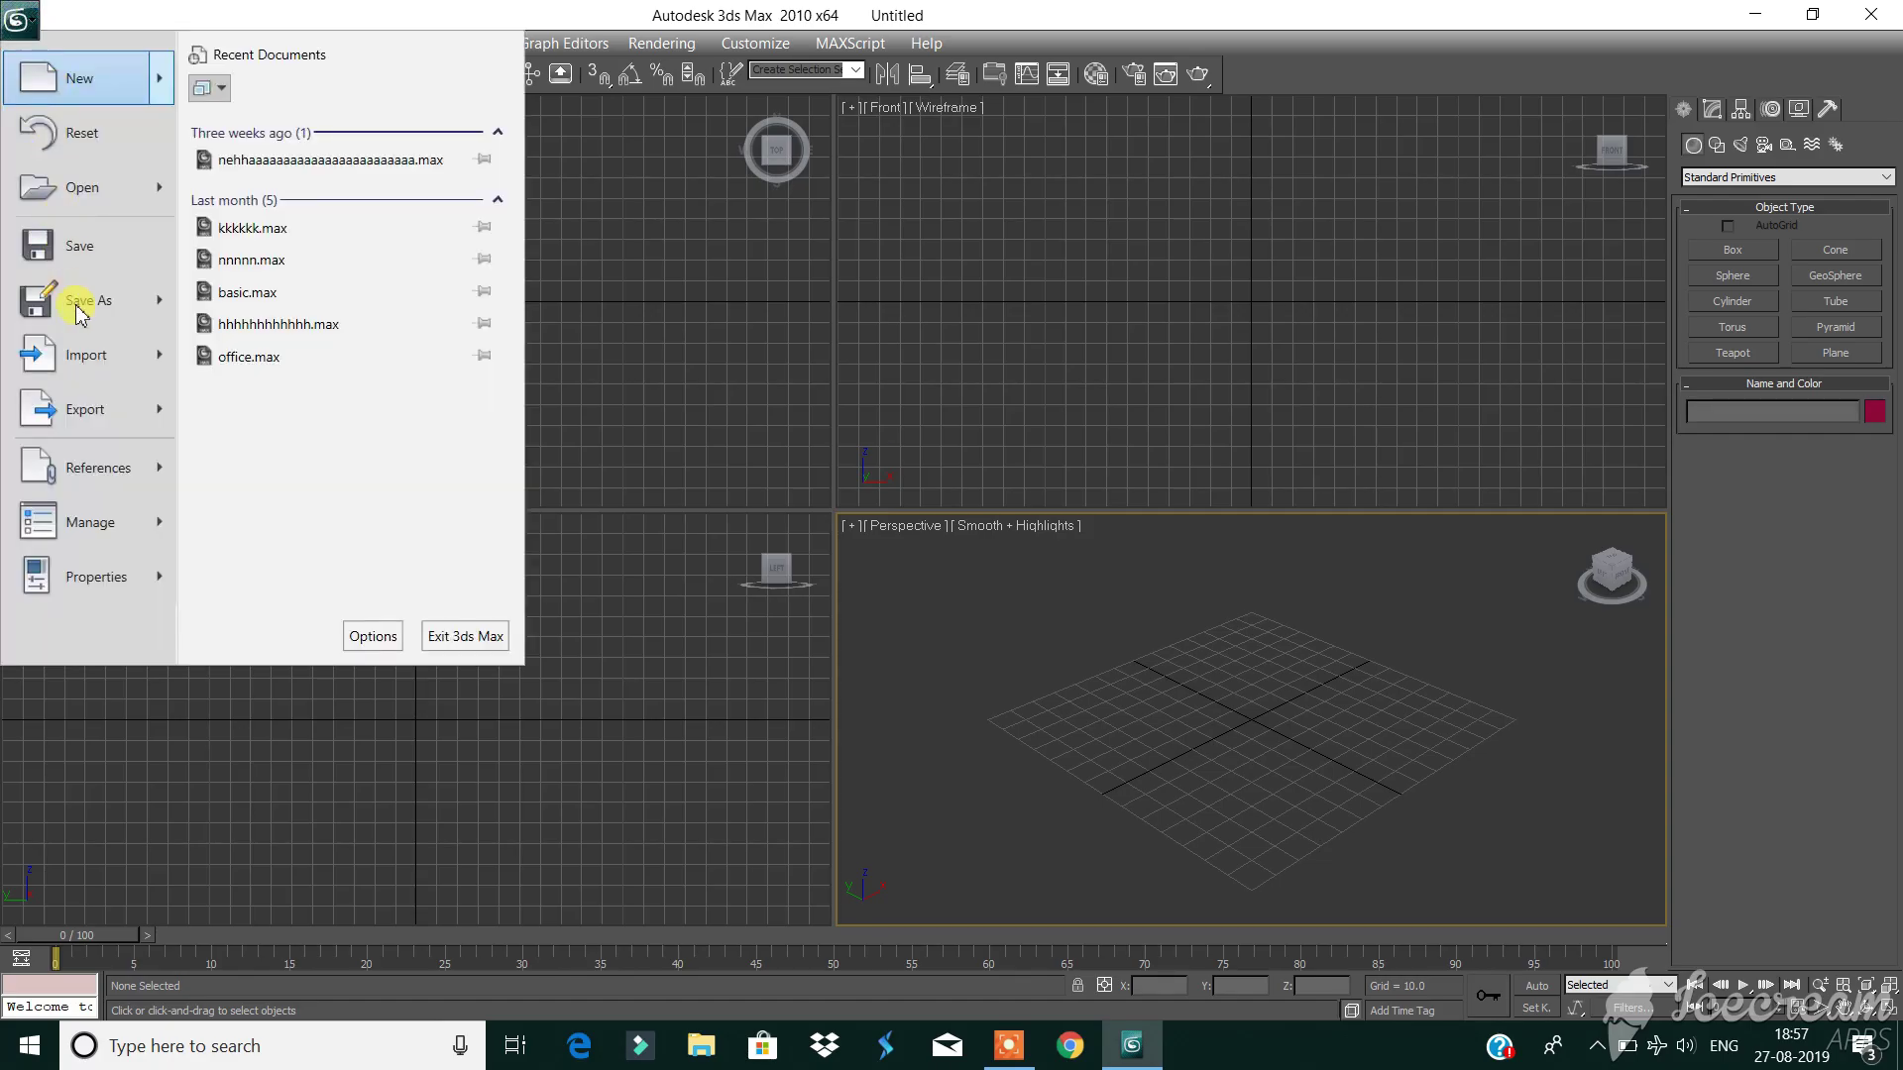
left_click(80, 359)
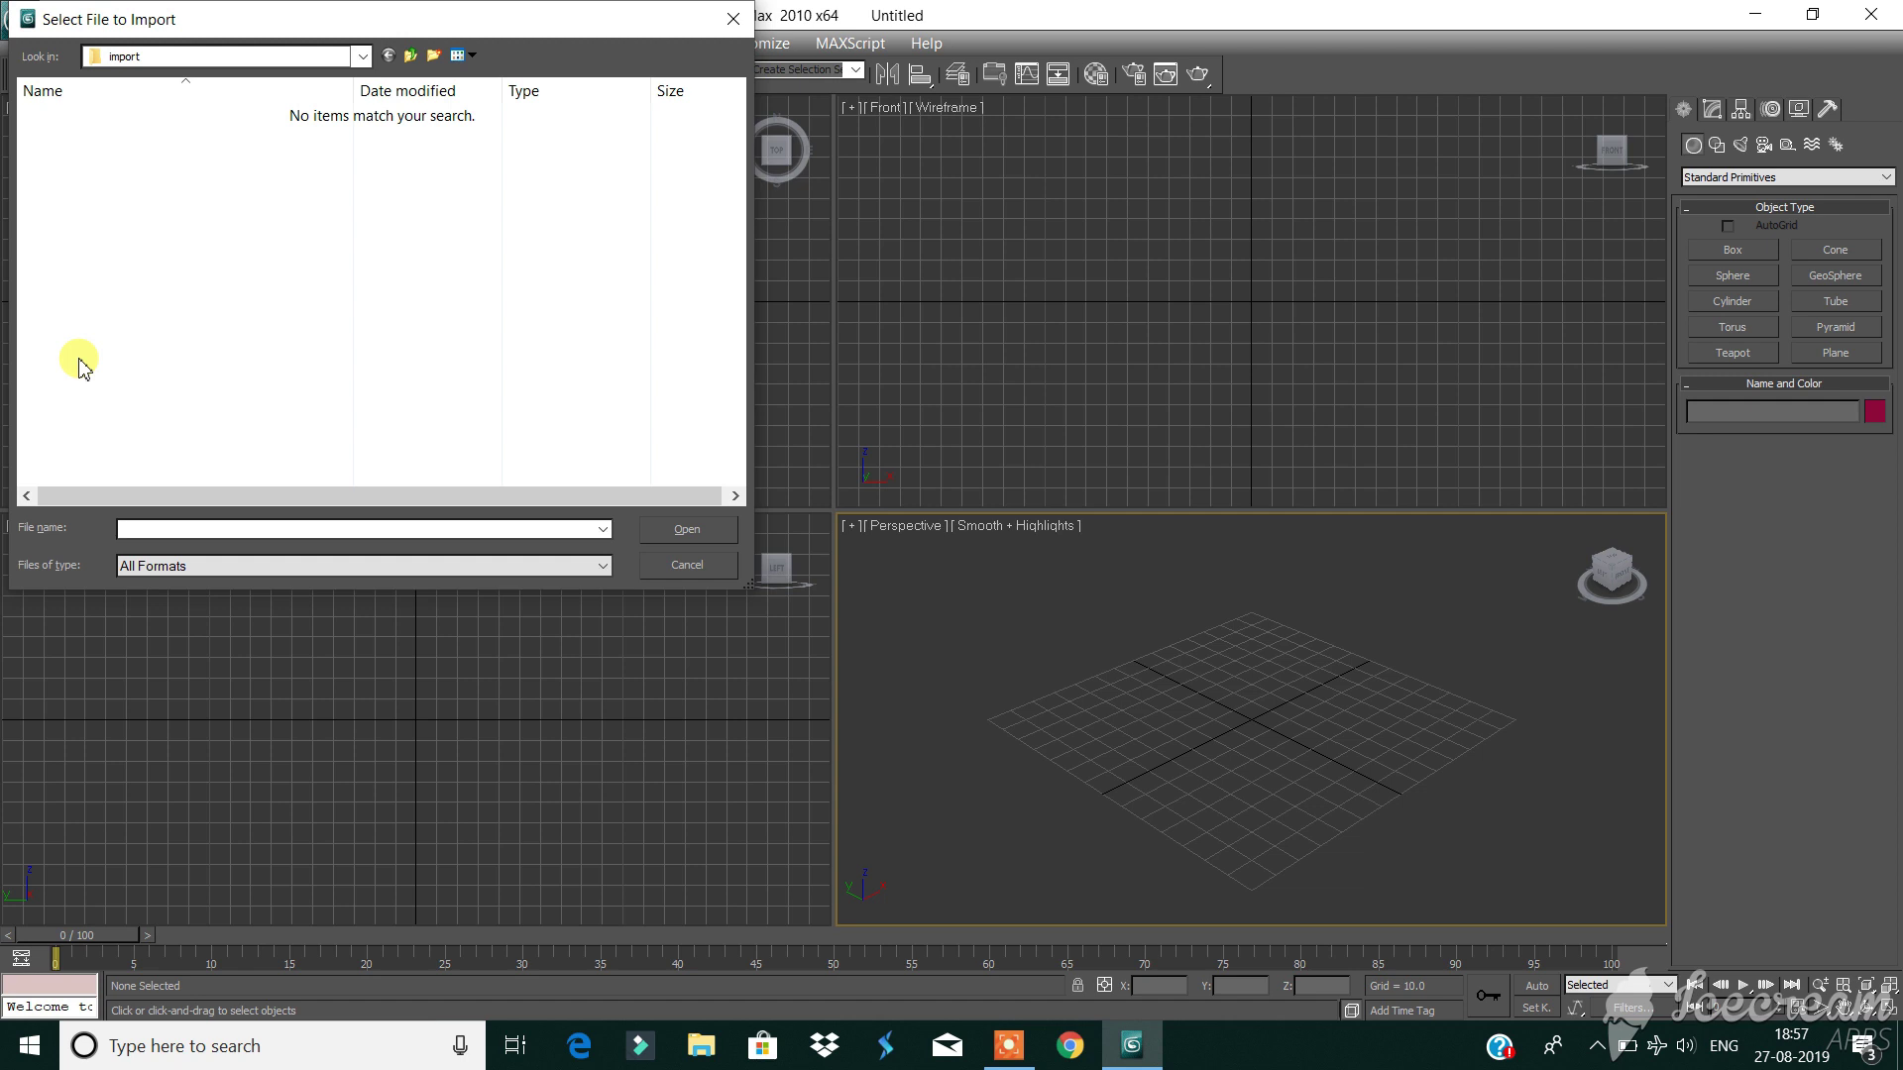
left_click(273, 57)
left_click(210, 100)
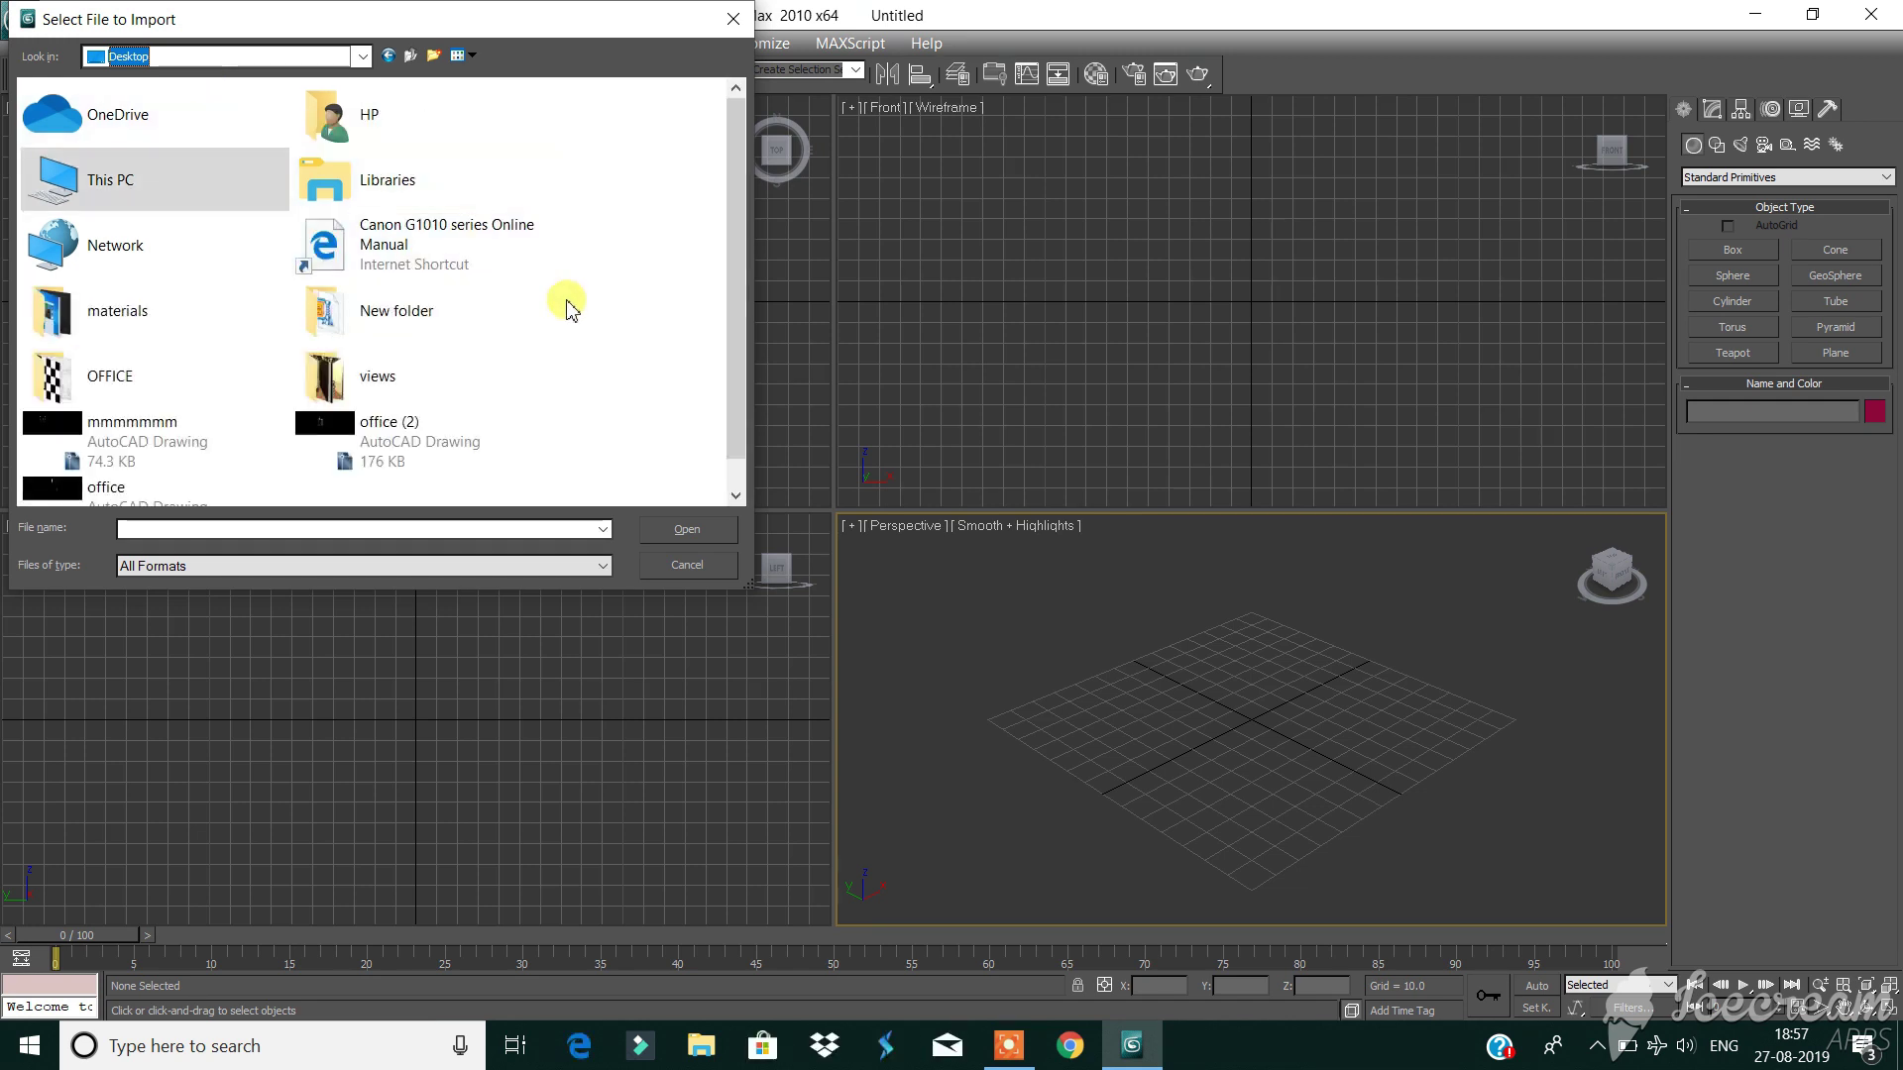
left_click(443, 449)
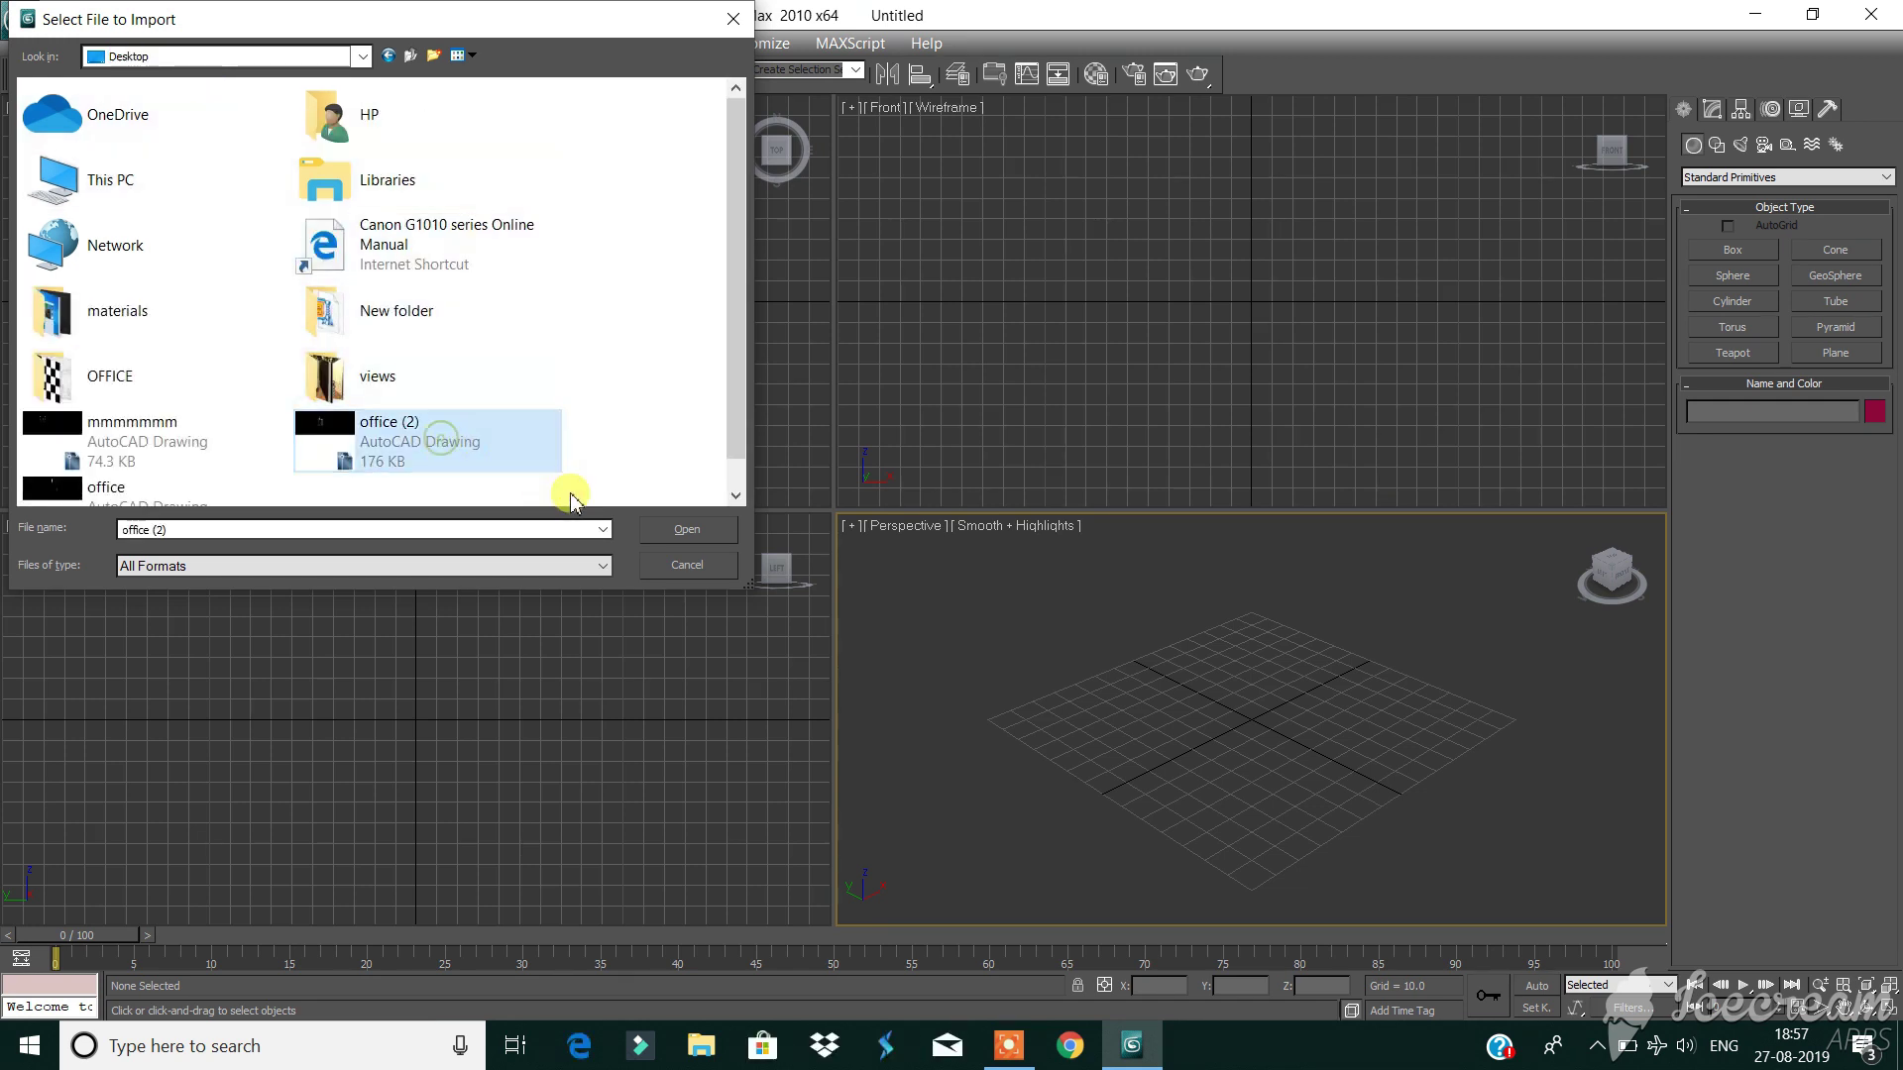
left_click(684, 531)
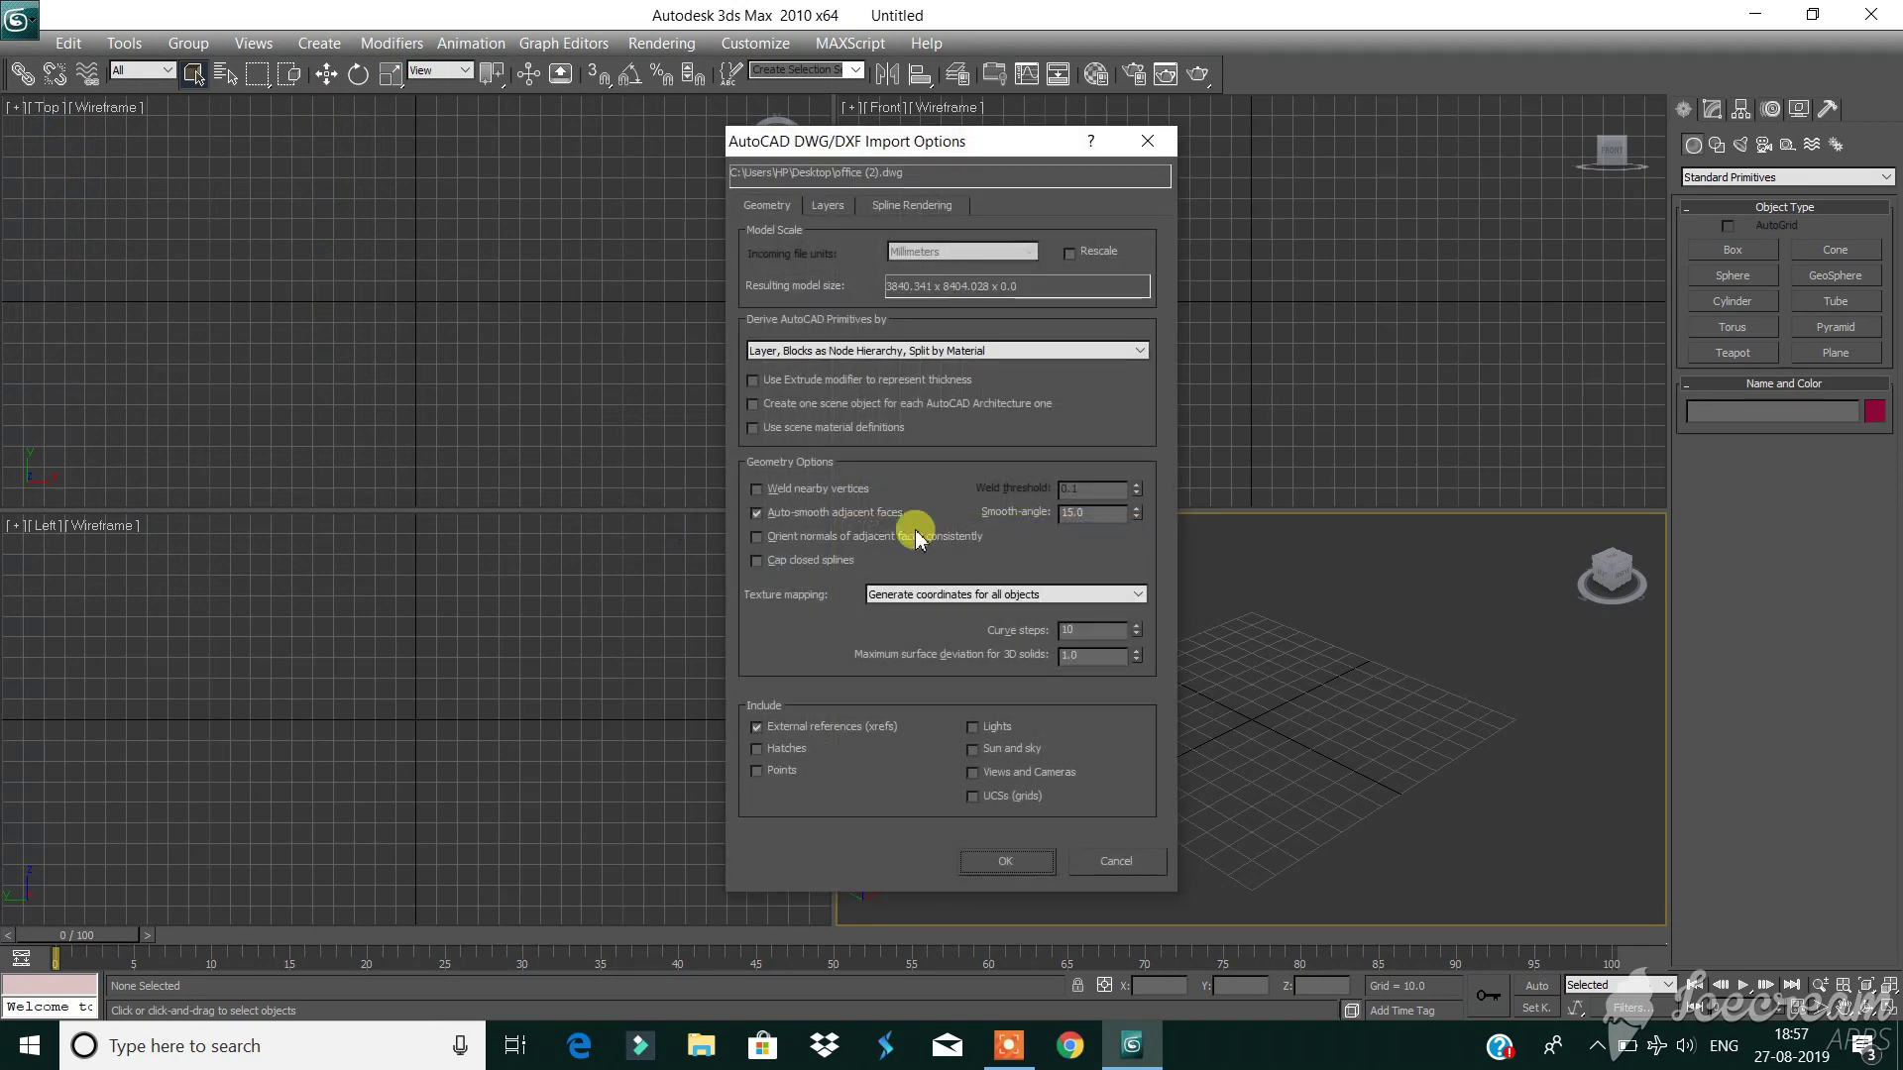
Accept the DWG import options and show the plan in a maximized, zoomed-out Perspective view.
left_click(1002, 856)
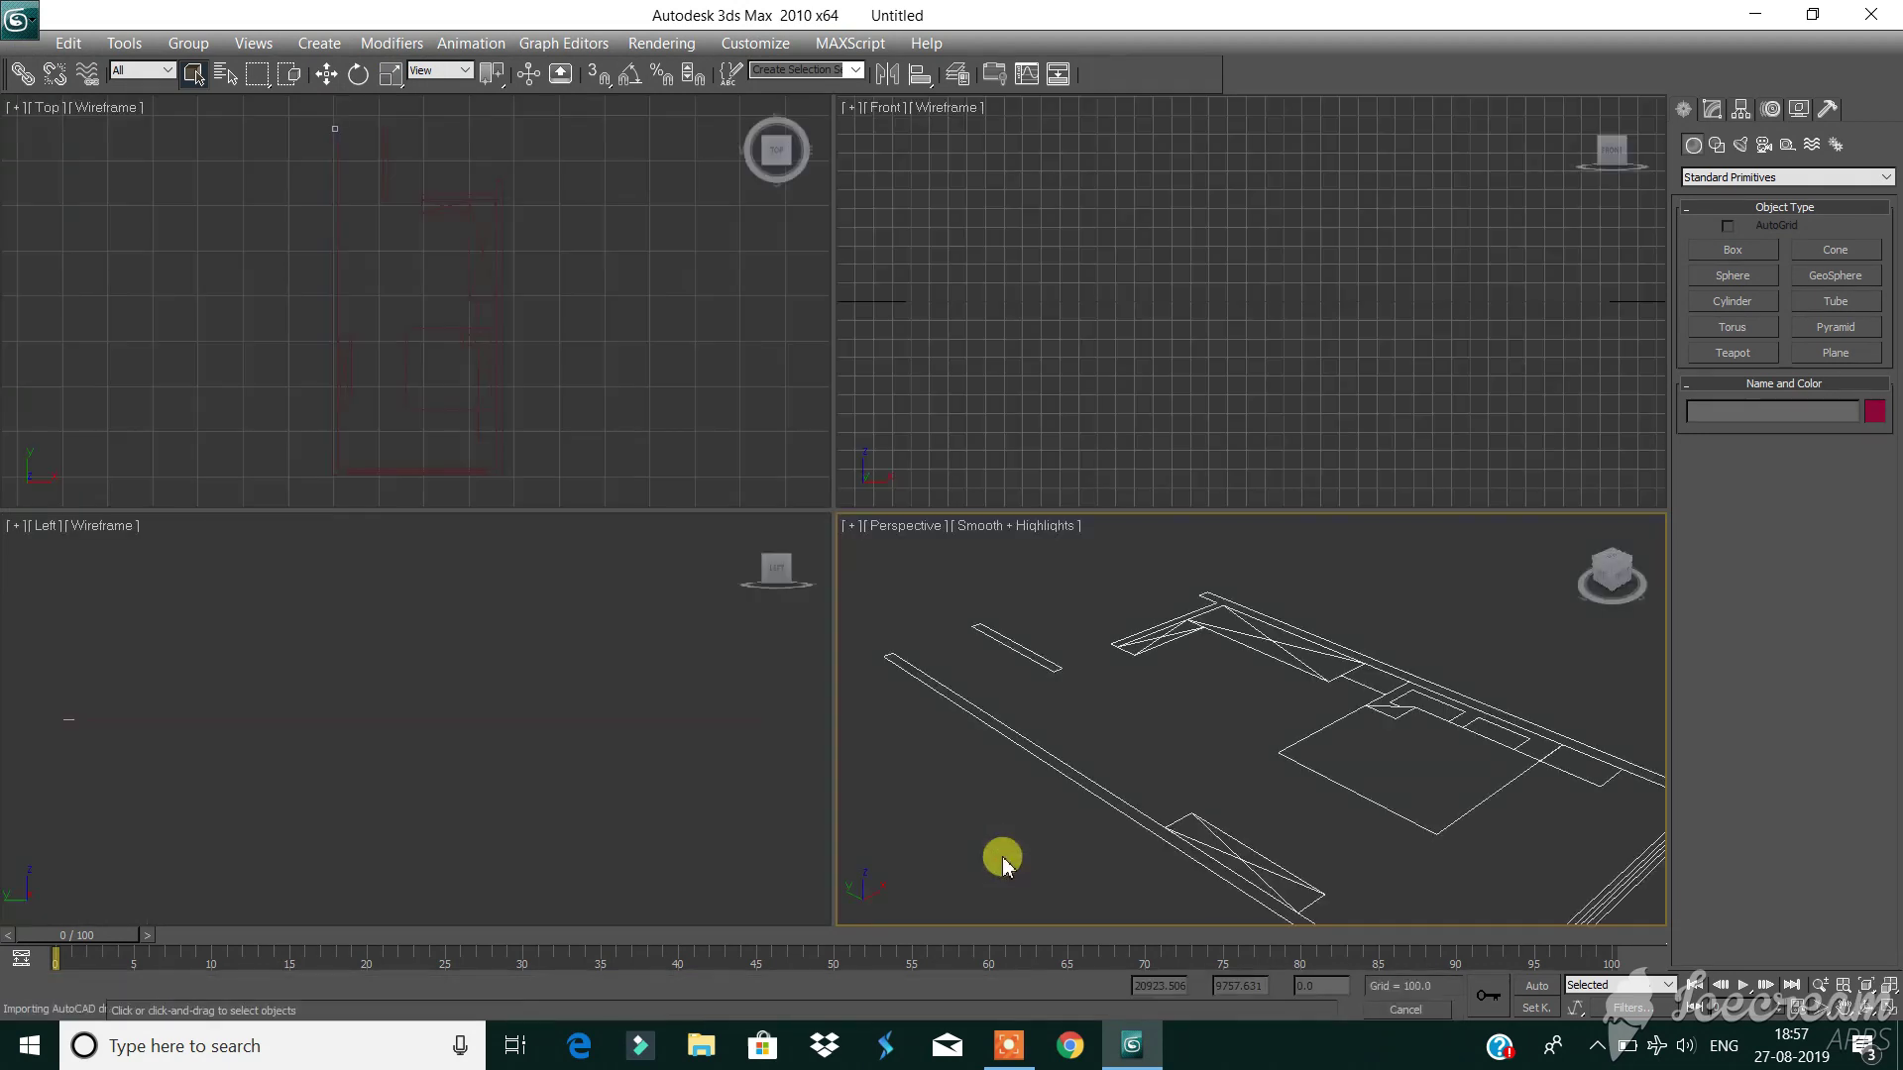
left_click(1888, 1003)
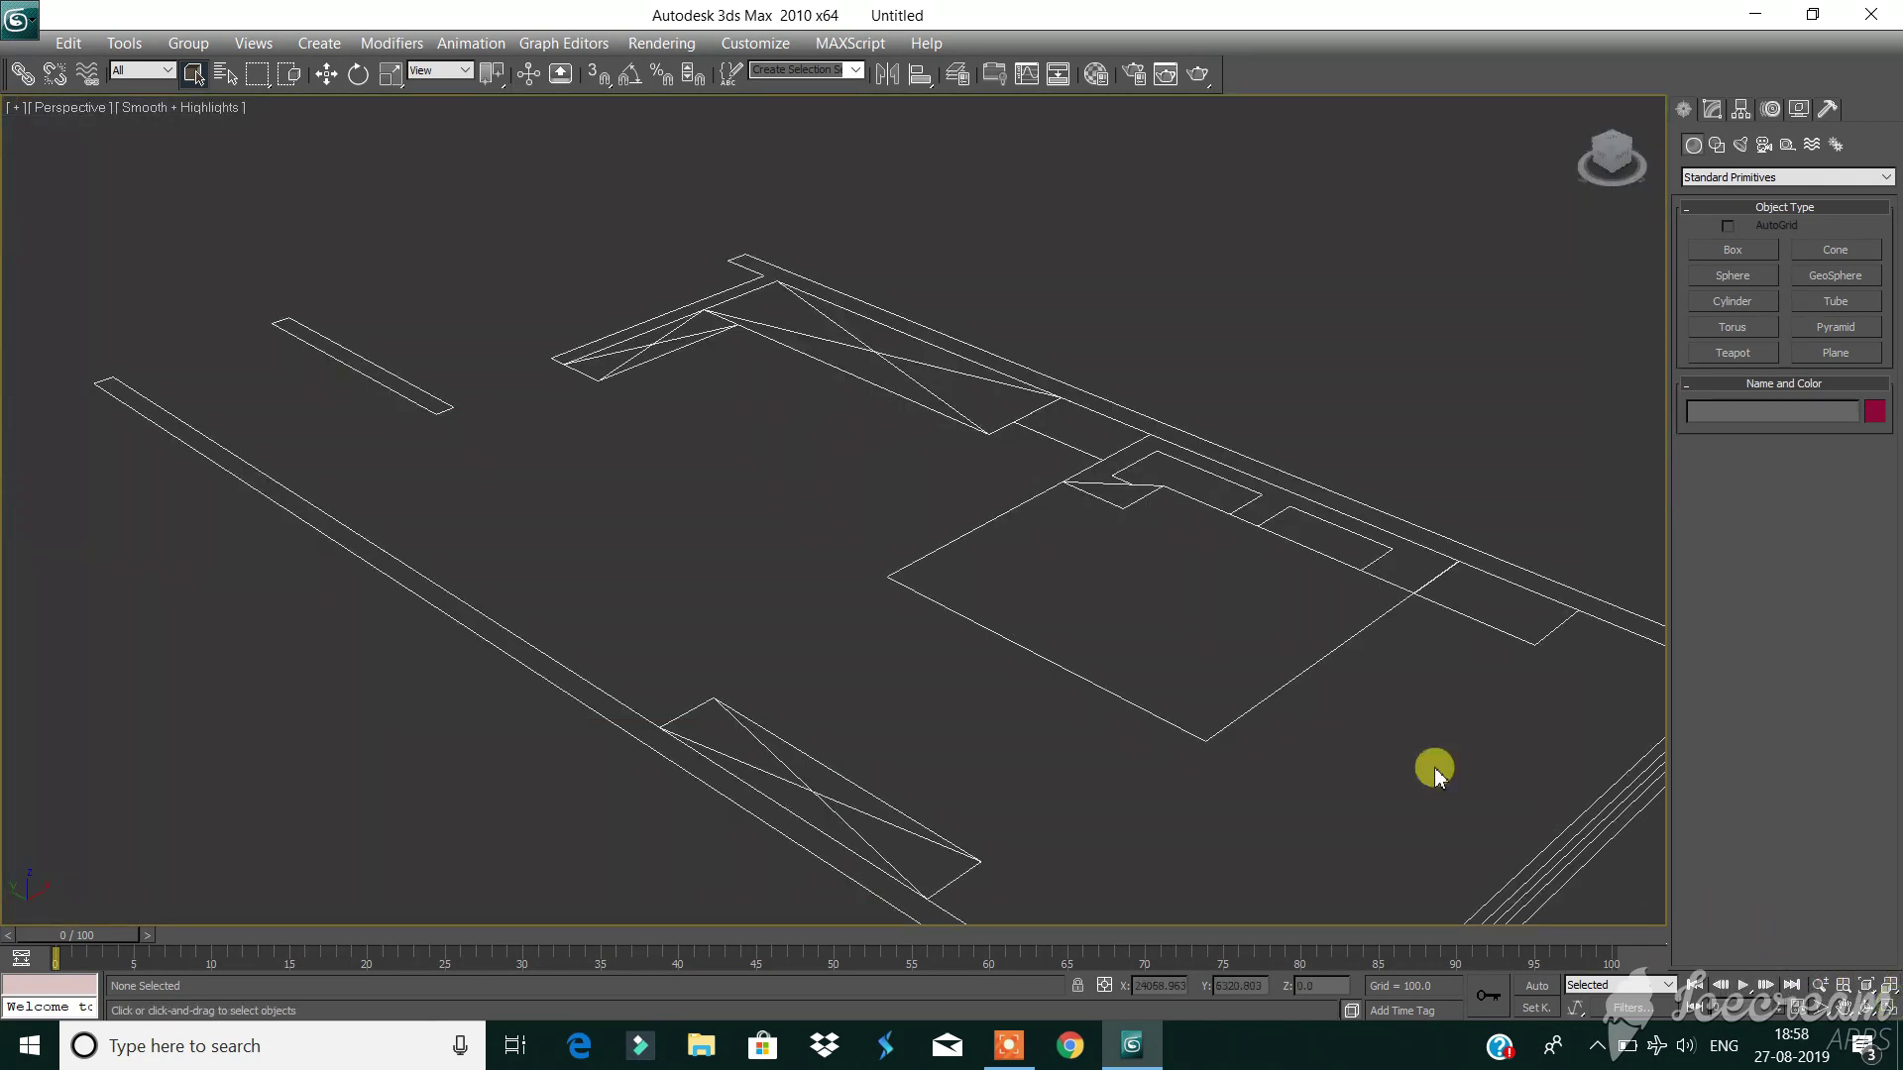
scroll(1020, 575, "down", 3)
scroll(1001, 584, "down", 2)
scroll(960, 608, "down", 2)
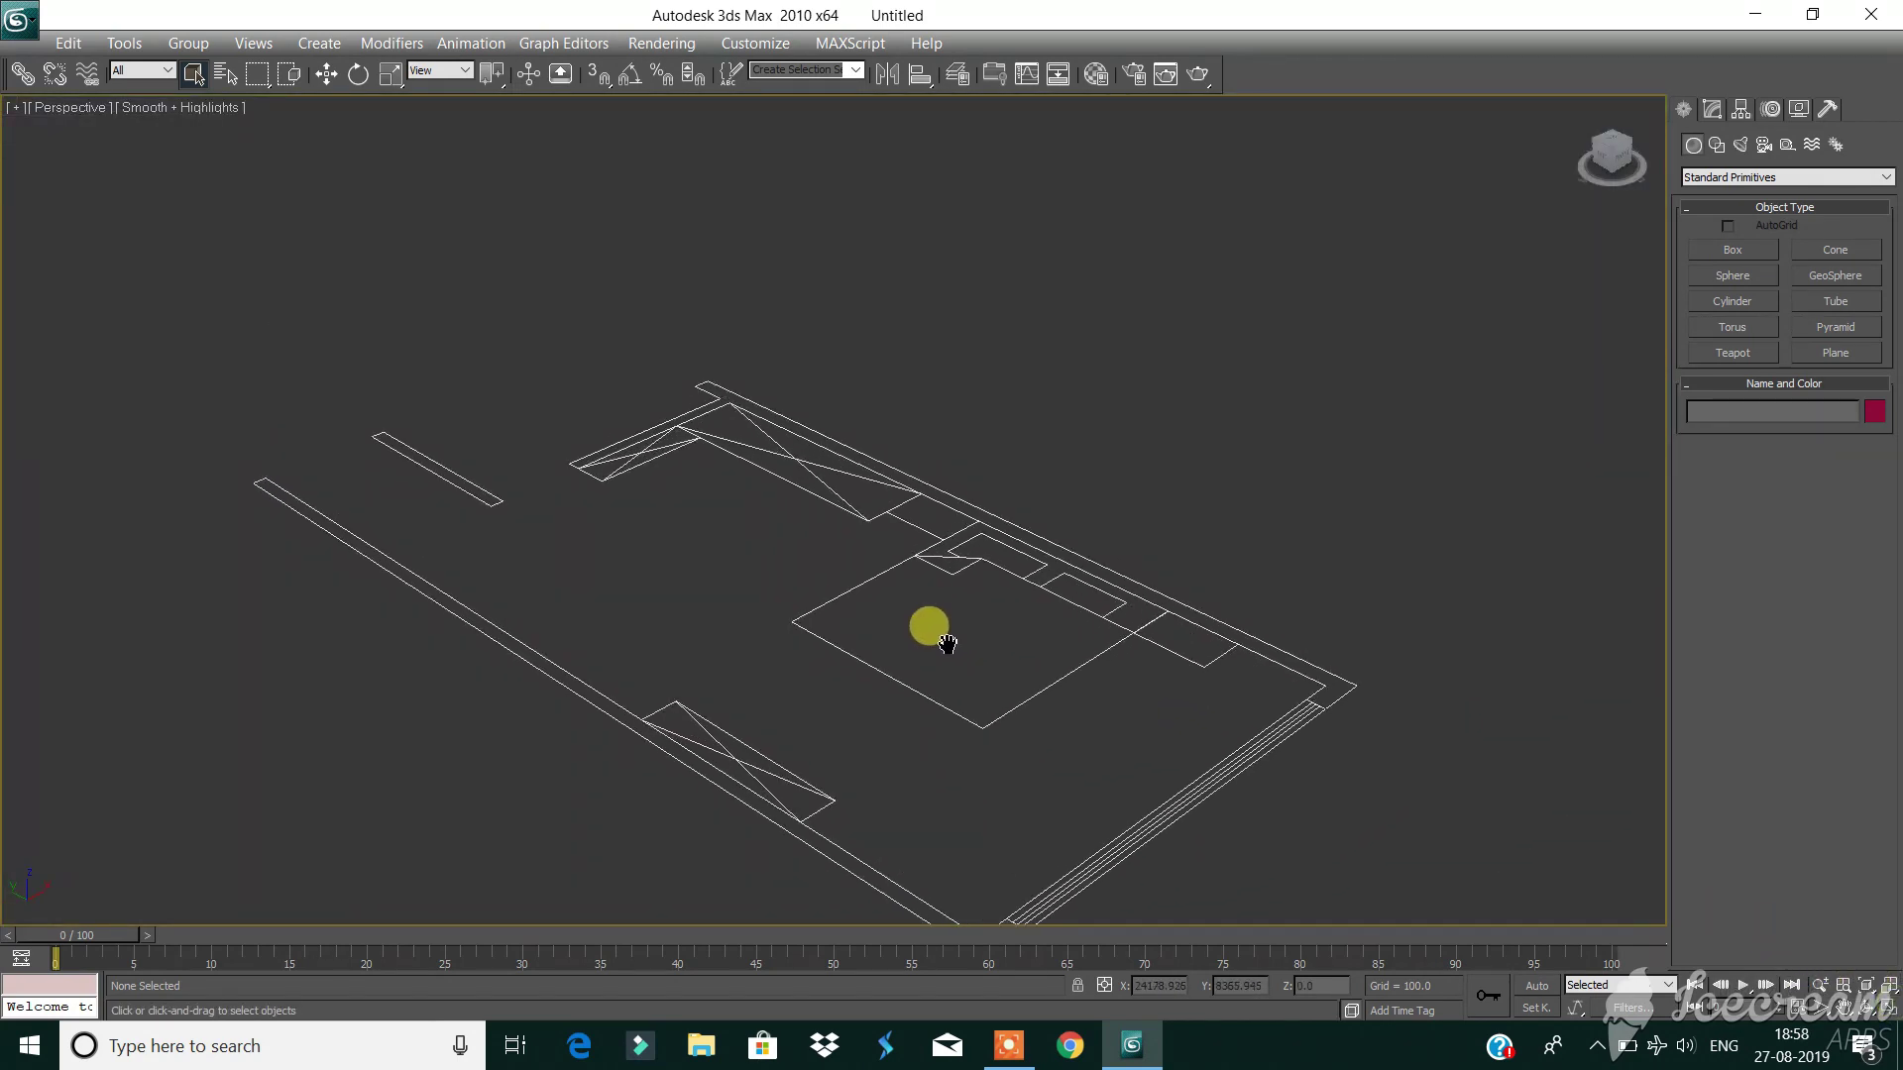
Draw a trial box wall with 3D snaps on, discard it, and open the snap settings.
left_click(1749, 260)
left_click(594, 73)
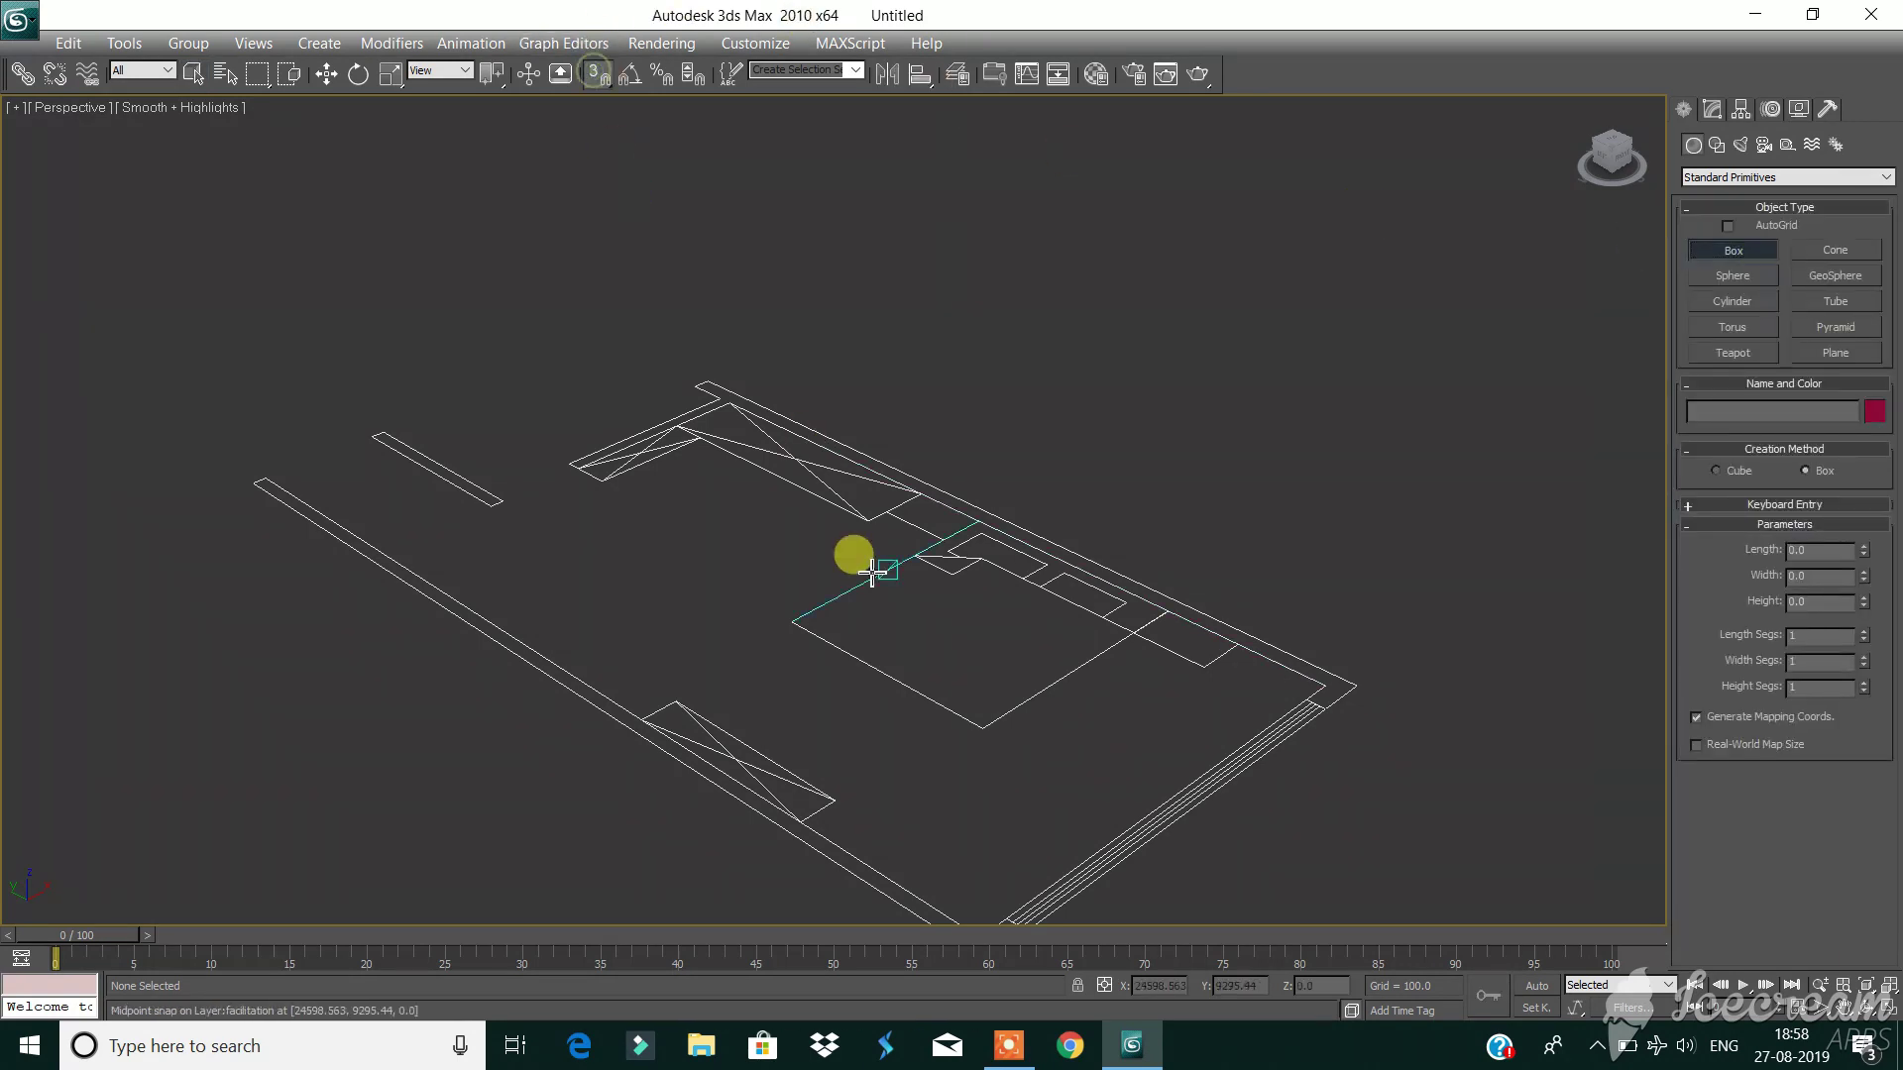
scroll(783, 466, "up", 2)
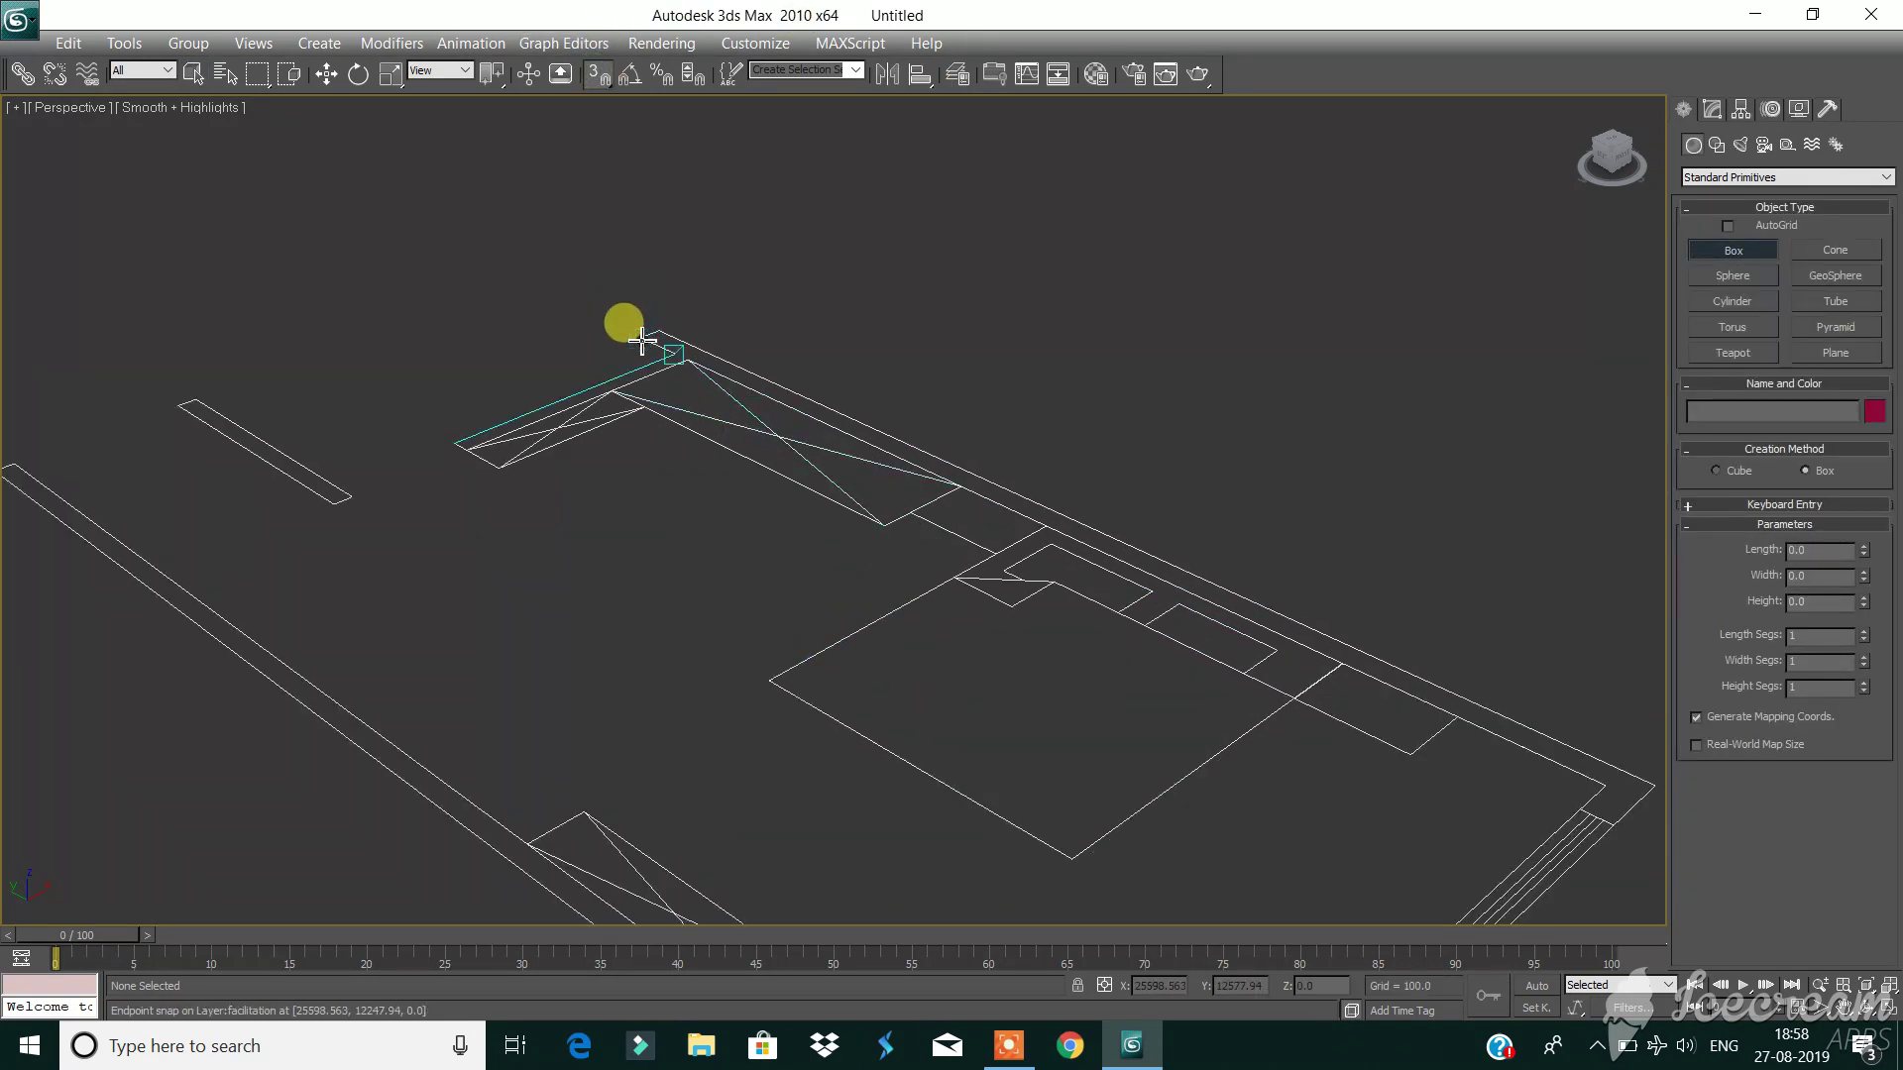
scroll(645, 361, "down", 3)
mouse_move(645, 340)
left_mouse_down()
mouse_move(1130, 594)
mouse_move(1364, 686)
left_mouse_up()
scroll(1090, 575, "up", 2)
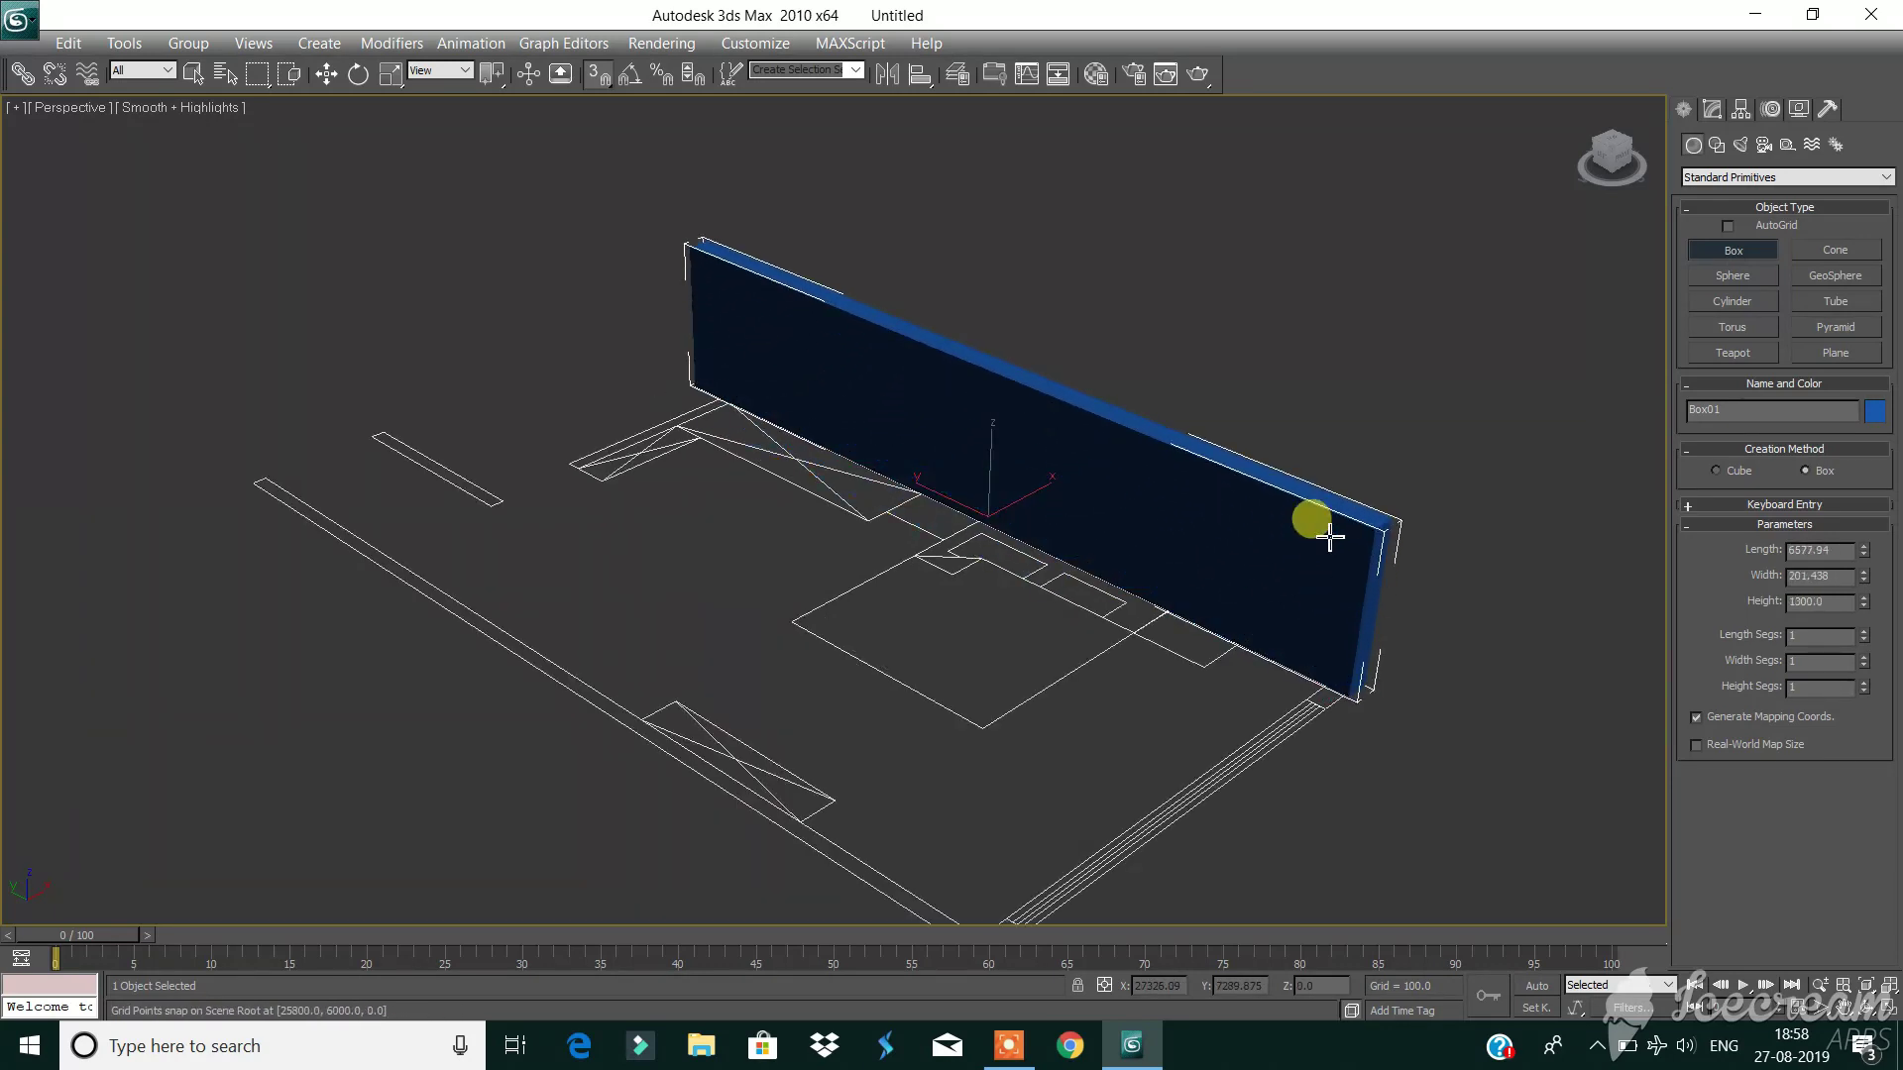
right_click(1329, 536)
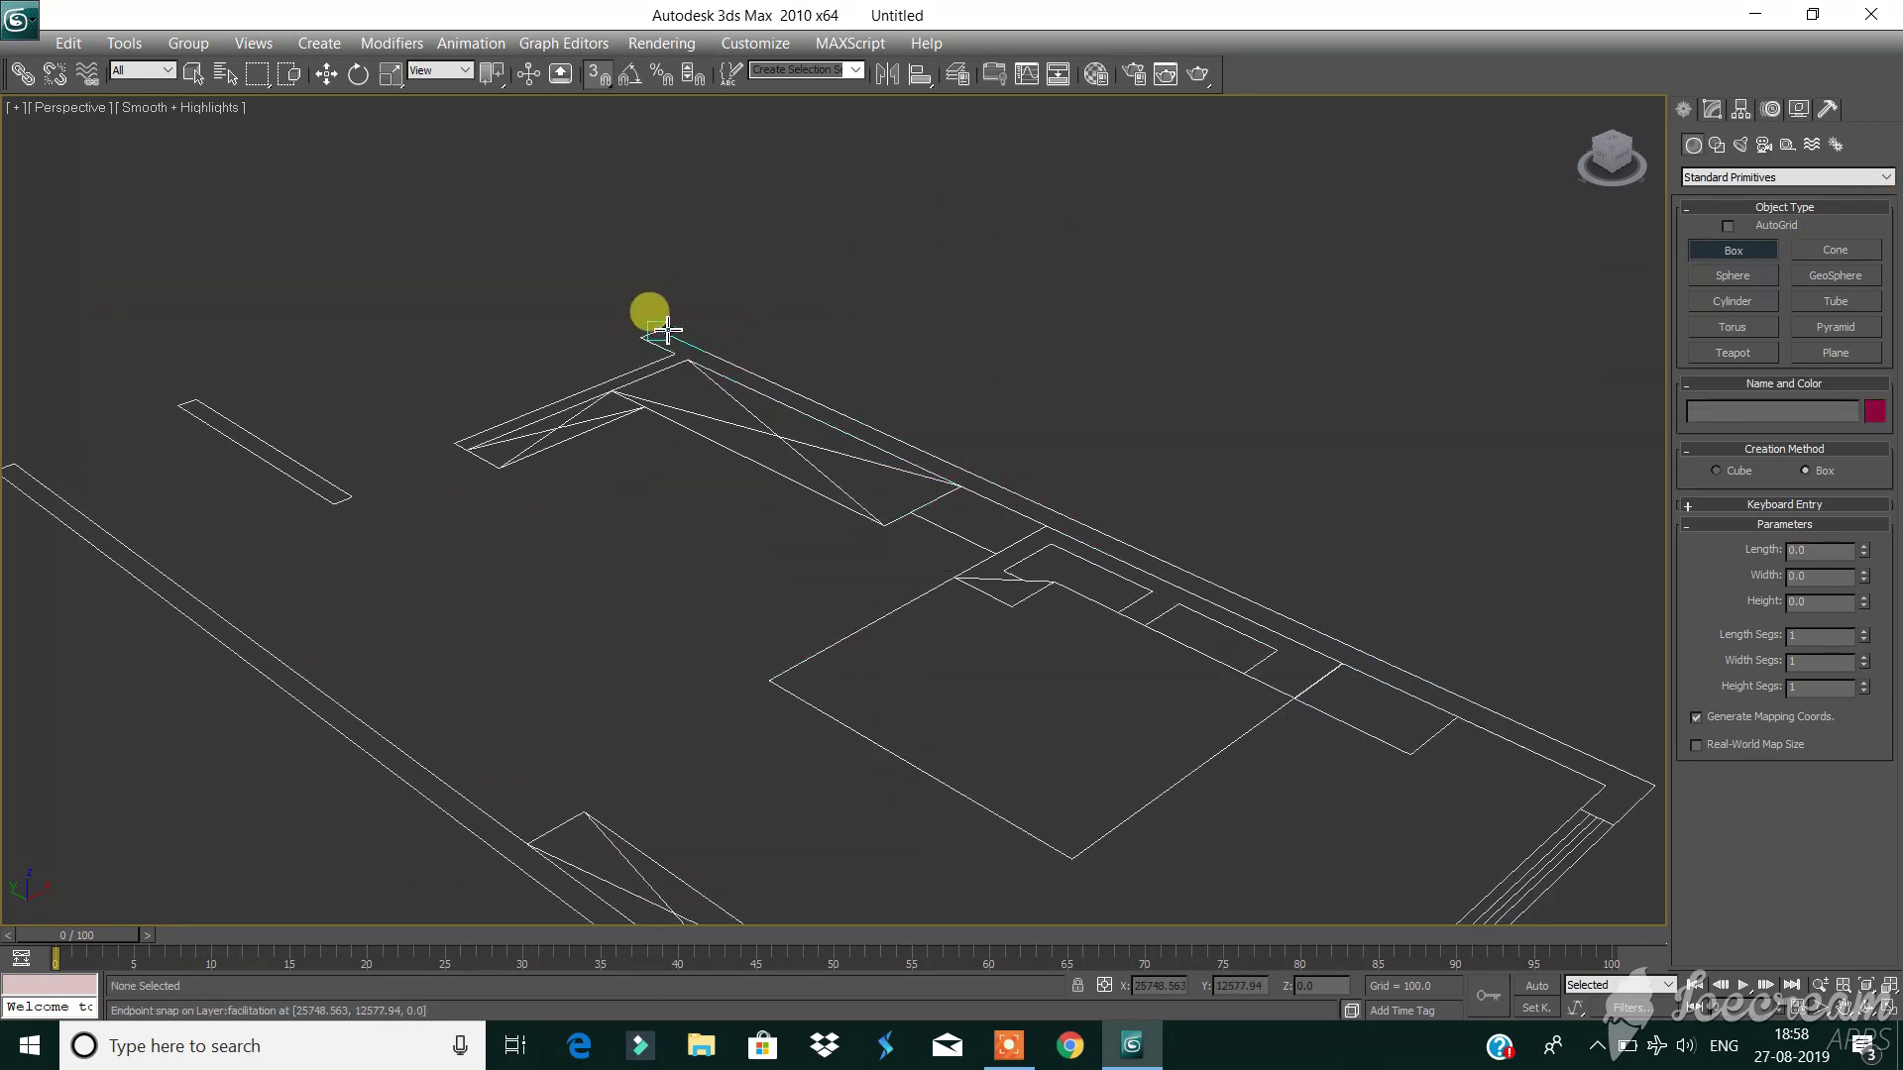
right_click(602, 81)
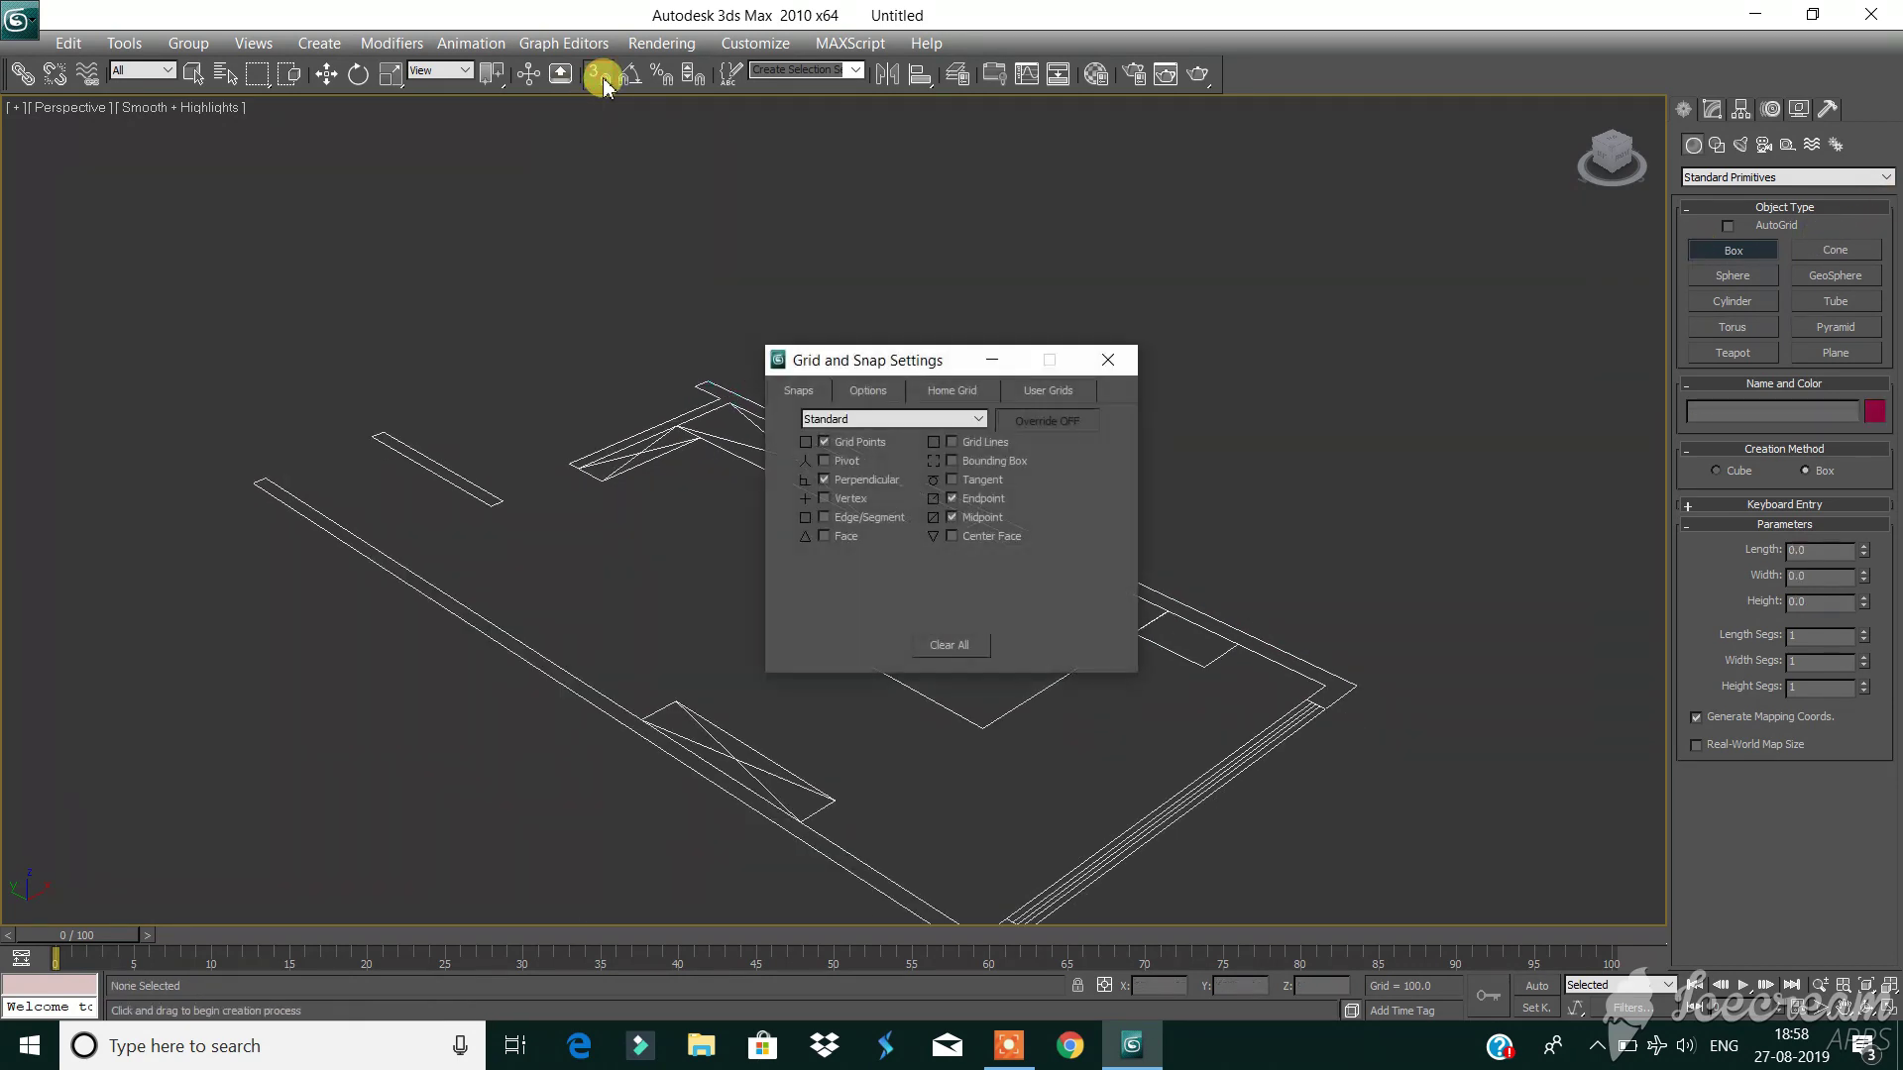
Turn off Midpoint and Grid Points snapping so only Endpoint remains, then close the settings.
left_click(952, 517)
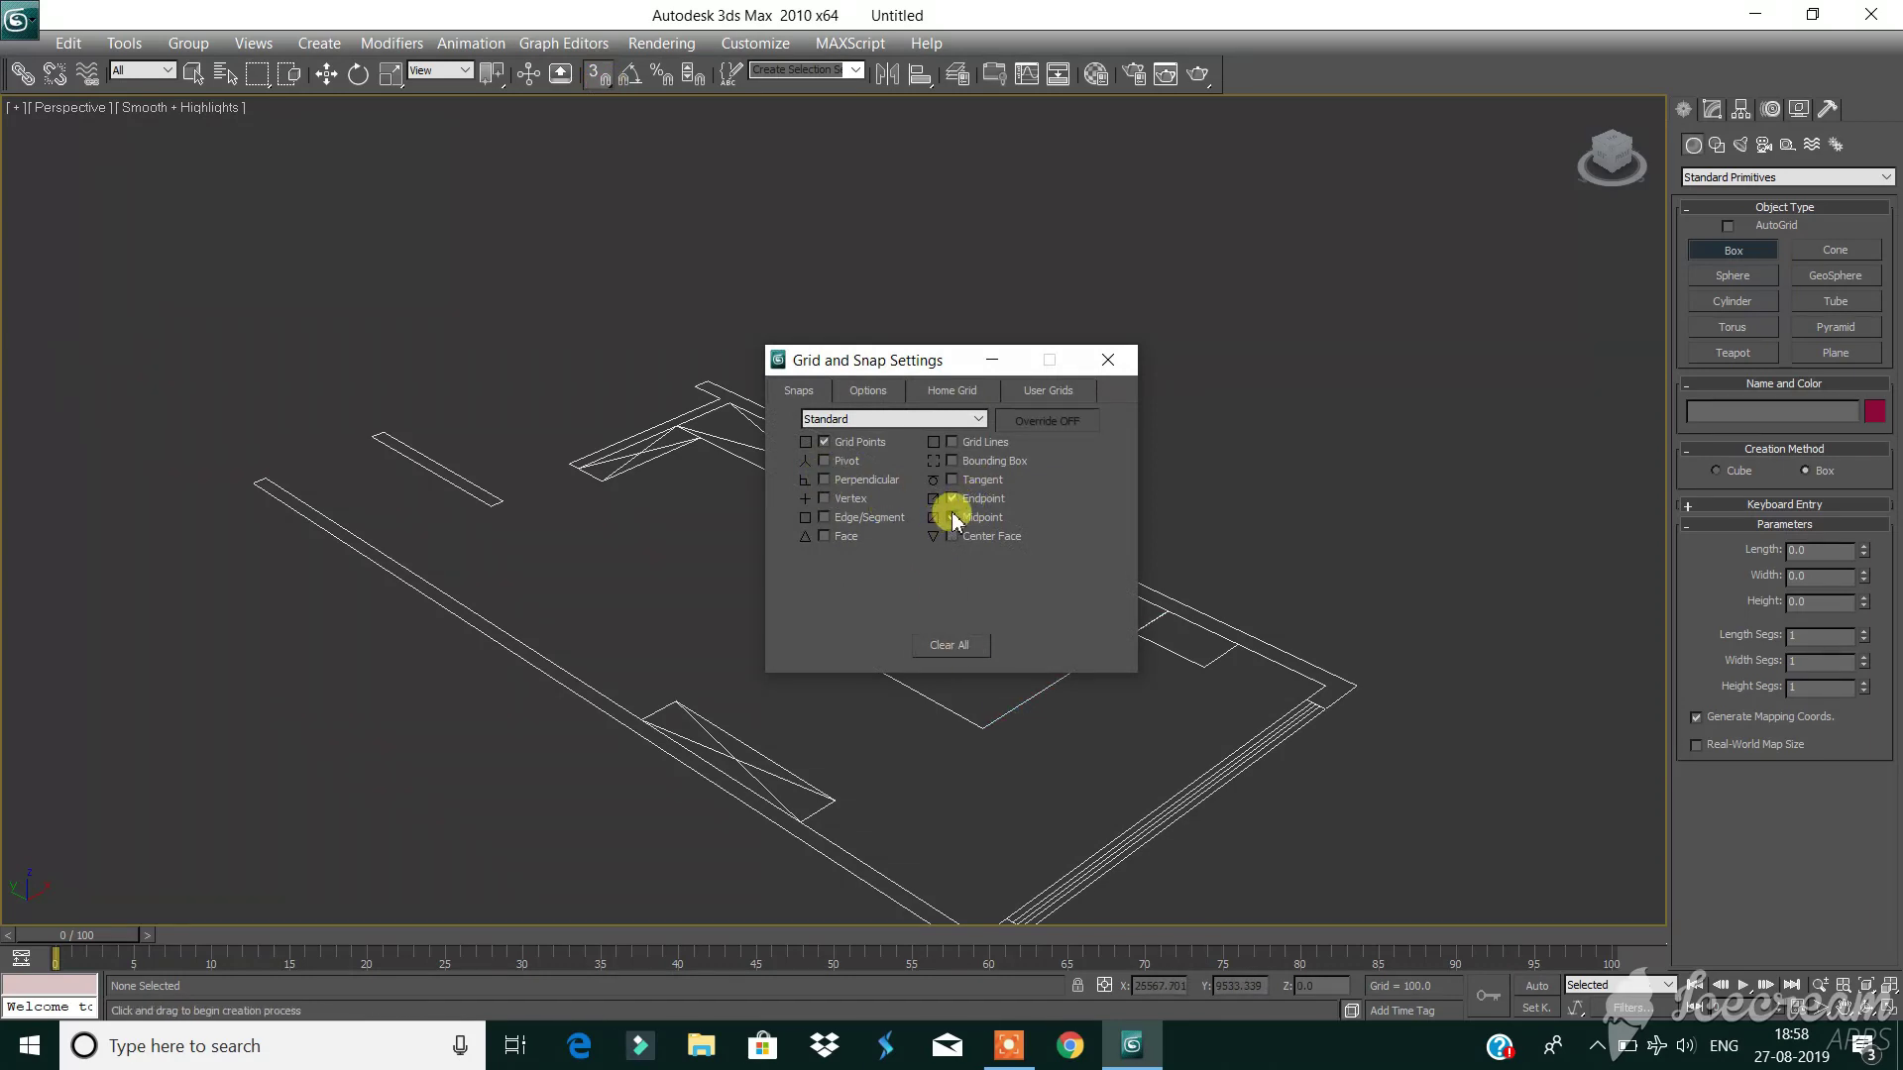
left_click(773, 441)
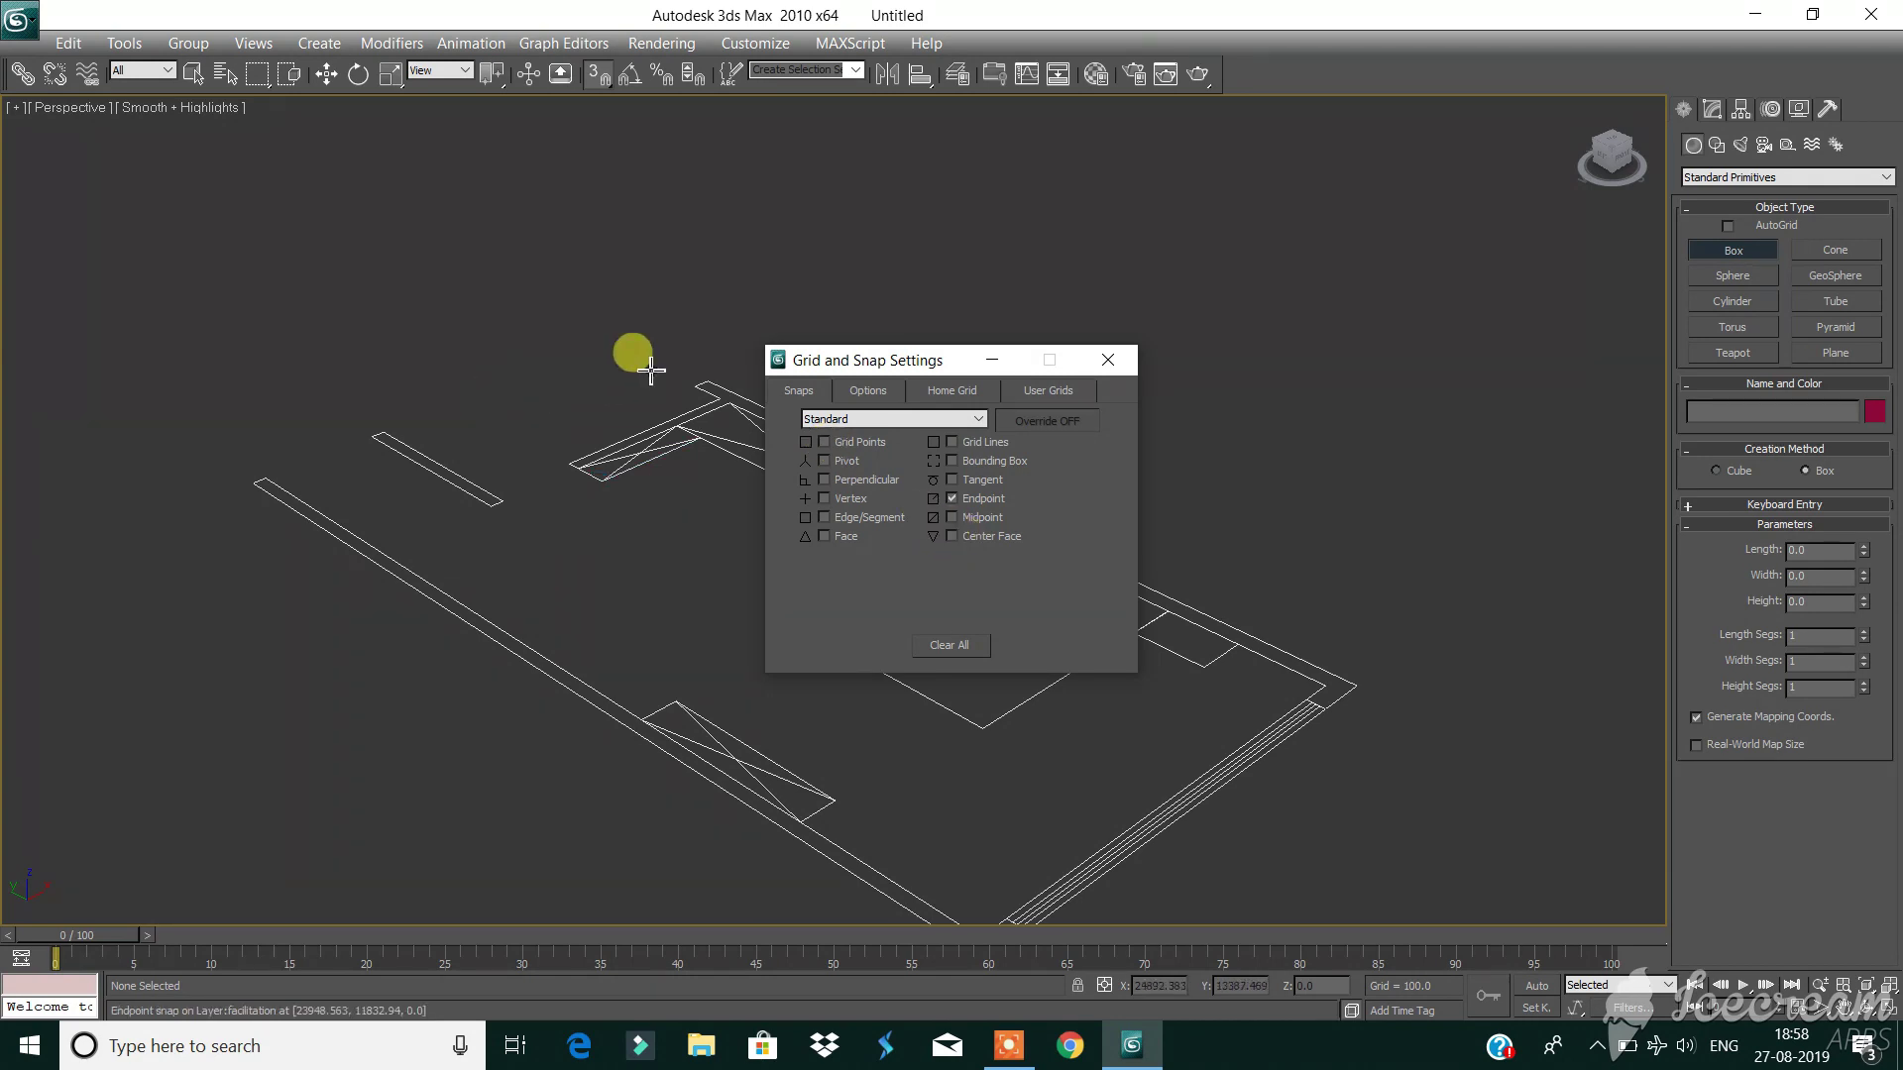
left_click(1114, 359)
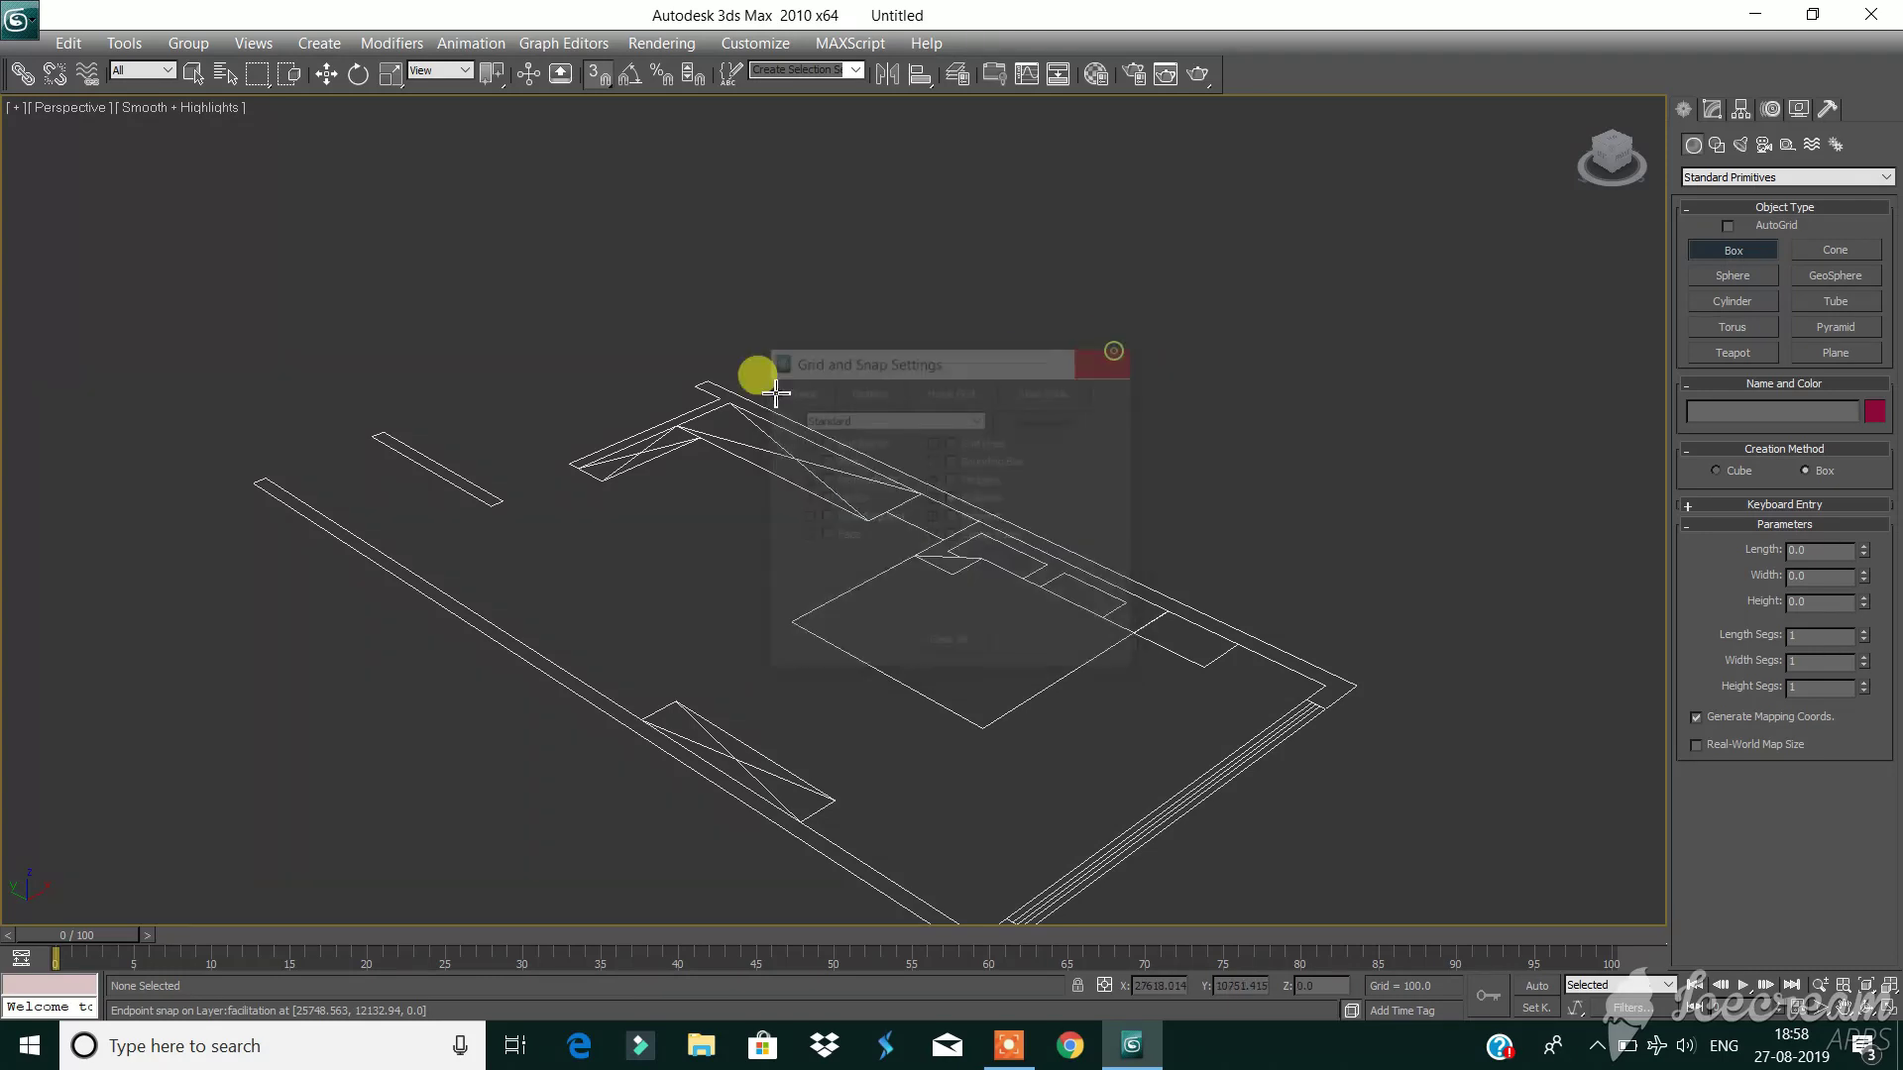
Draw a red box wall, 6545 long and 150 thick, along the plan's top edge.
left_click_drag(711, 387, 1359, 694)
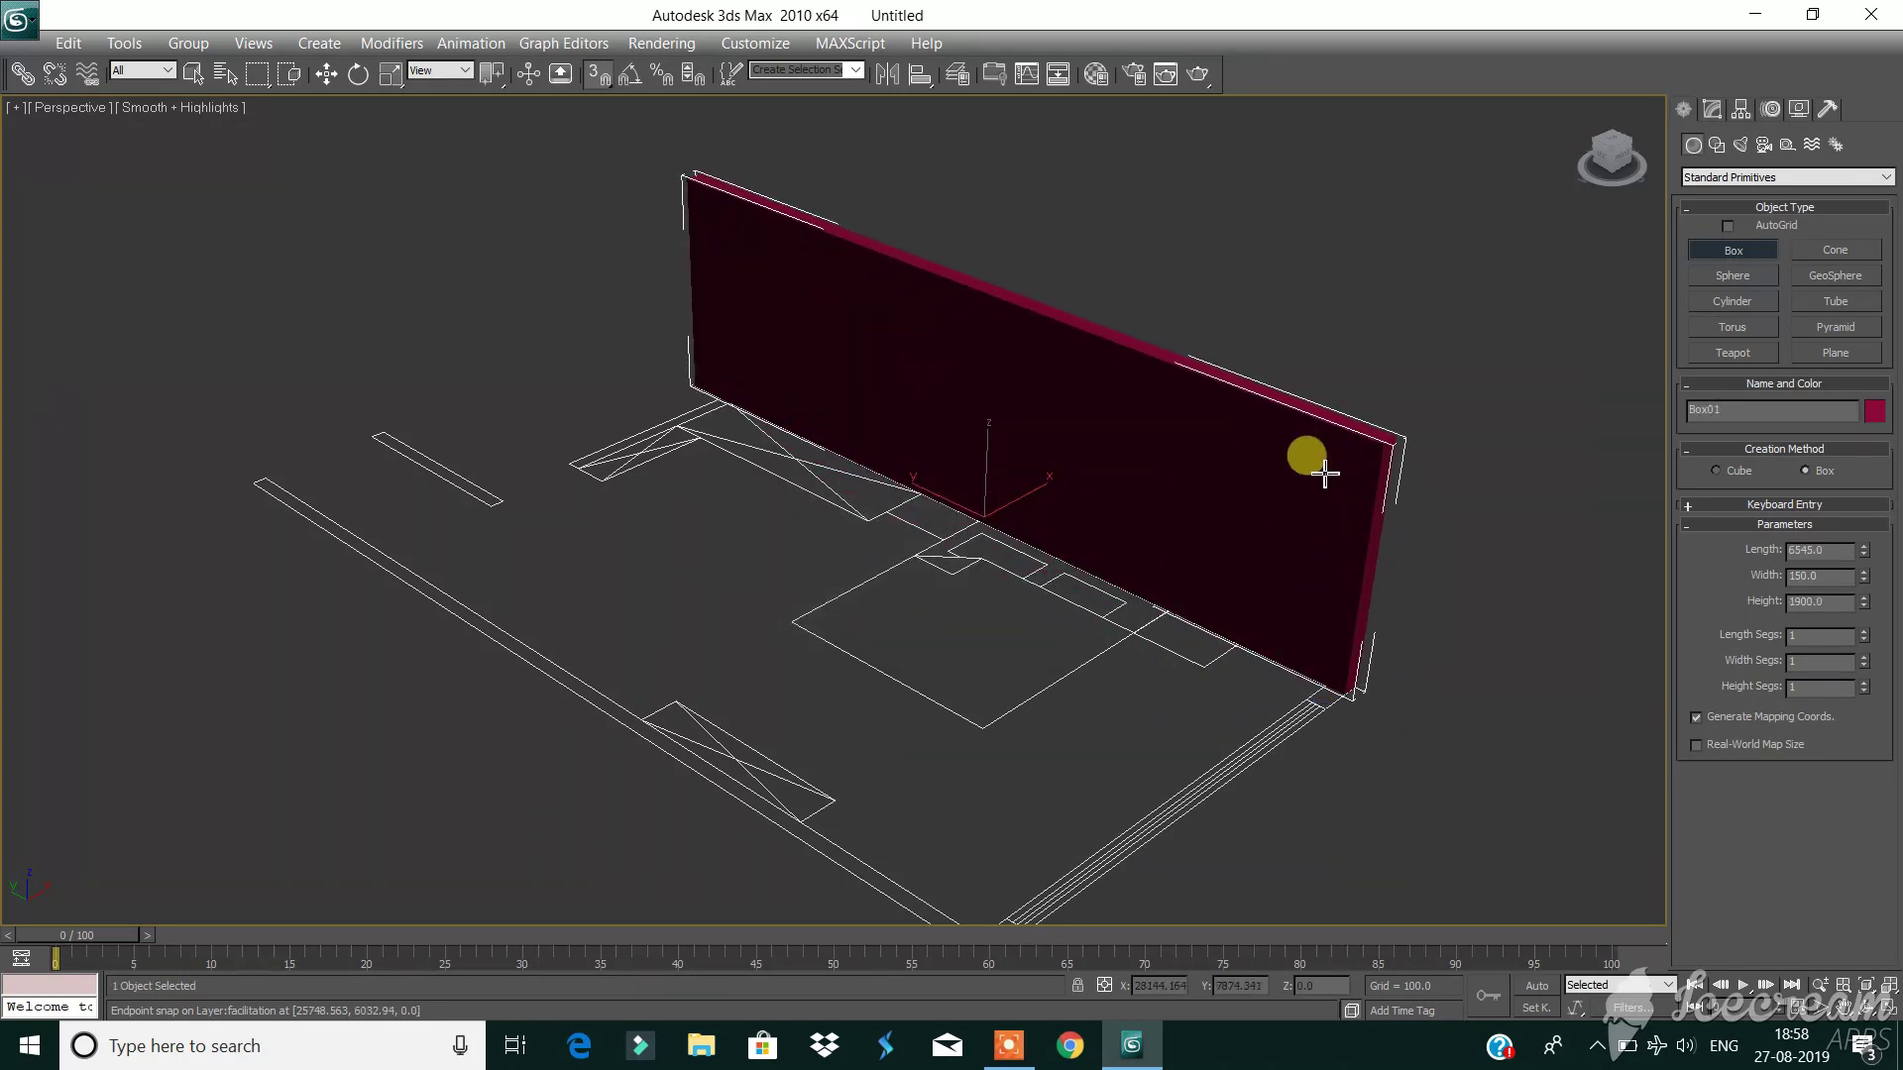
left_click(1325, 474)
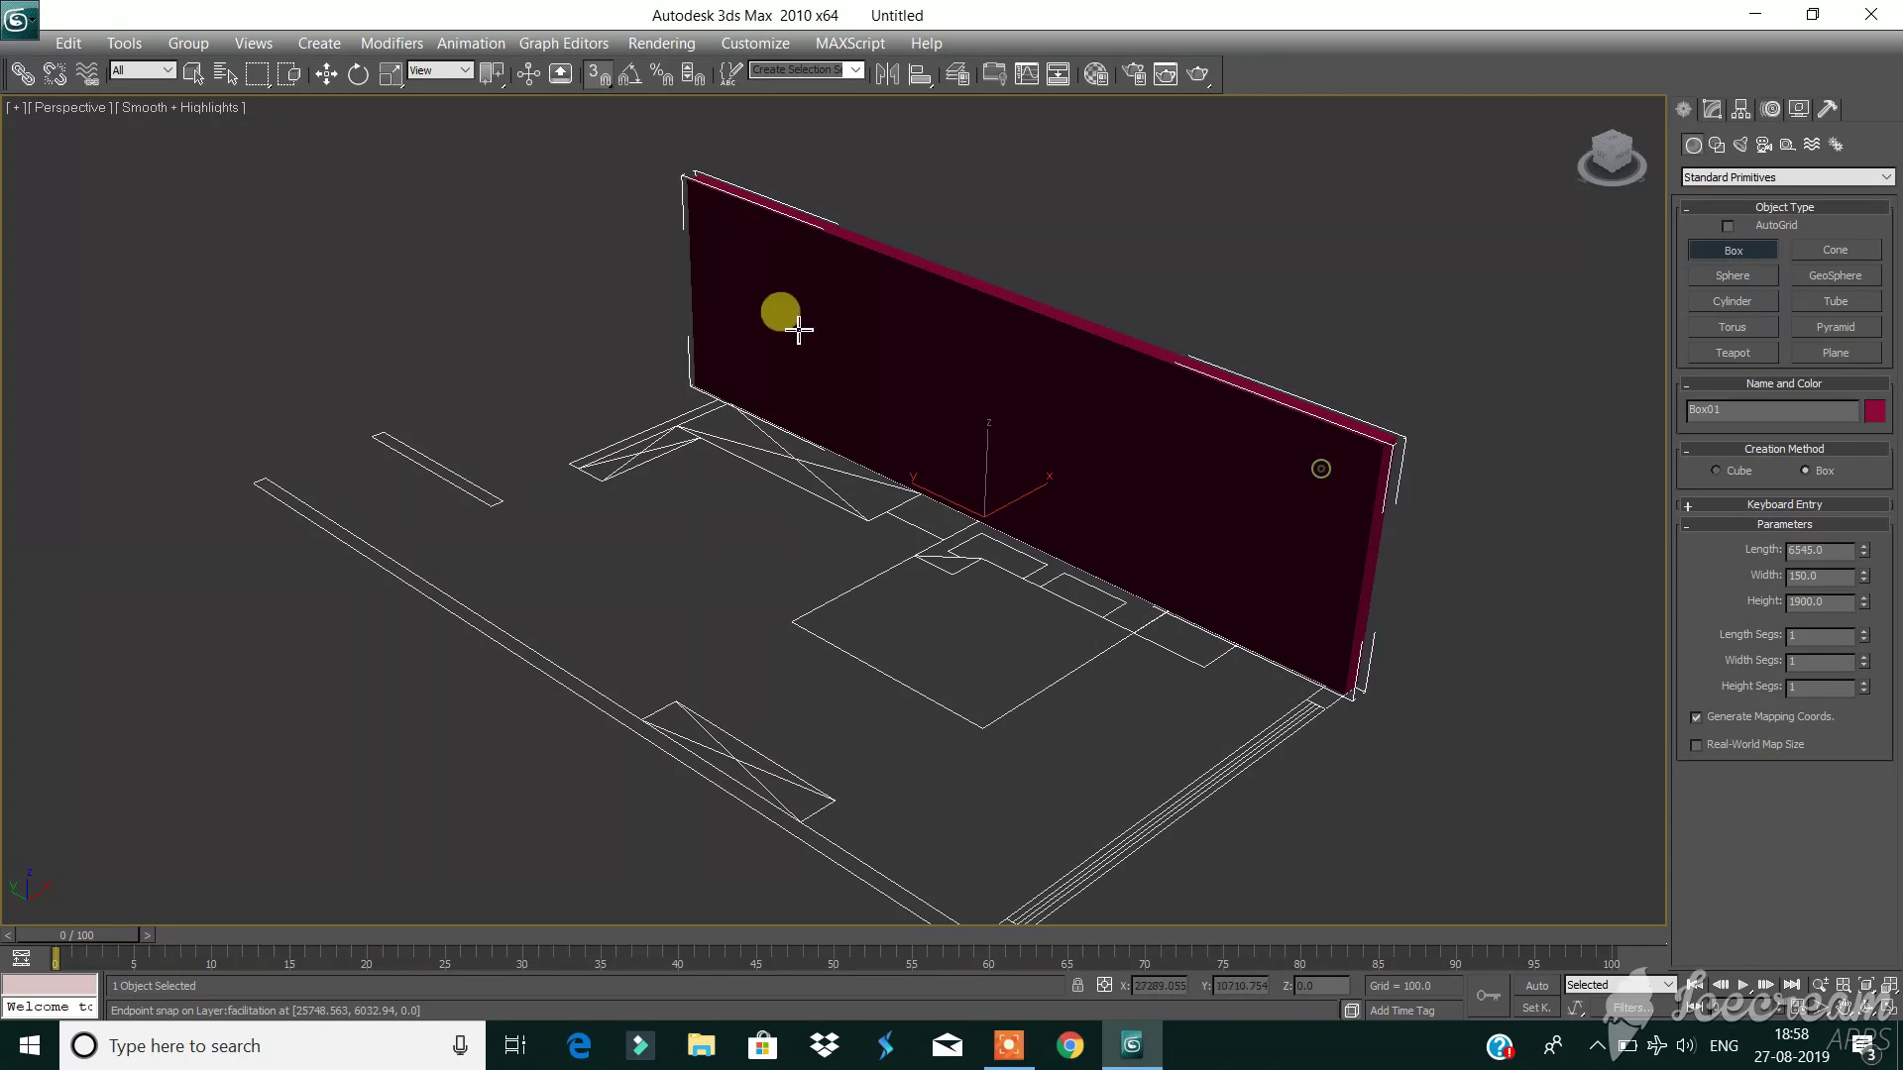
left_click(326, 73)
left_click(594, 73)
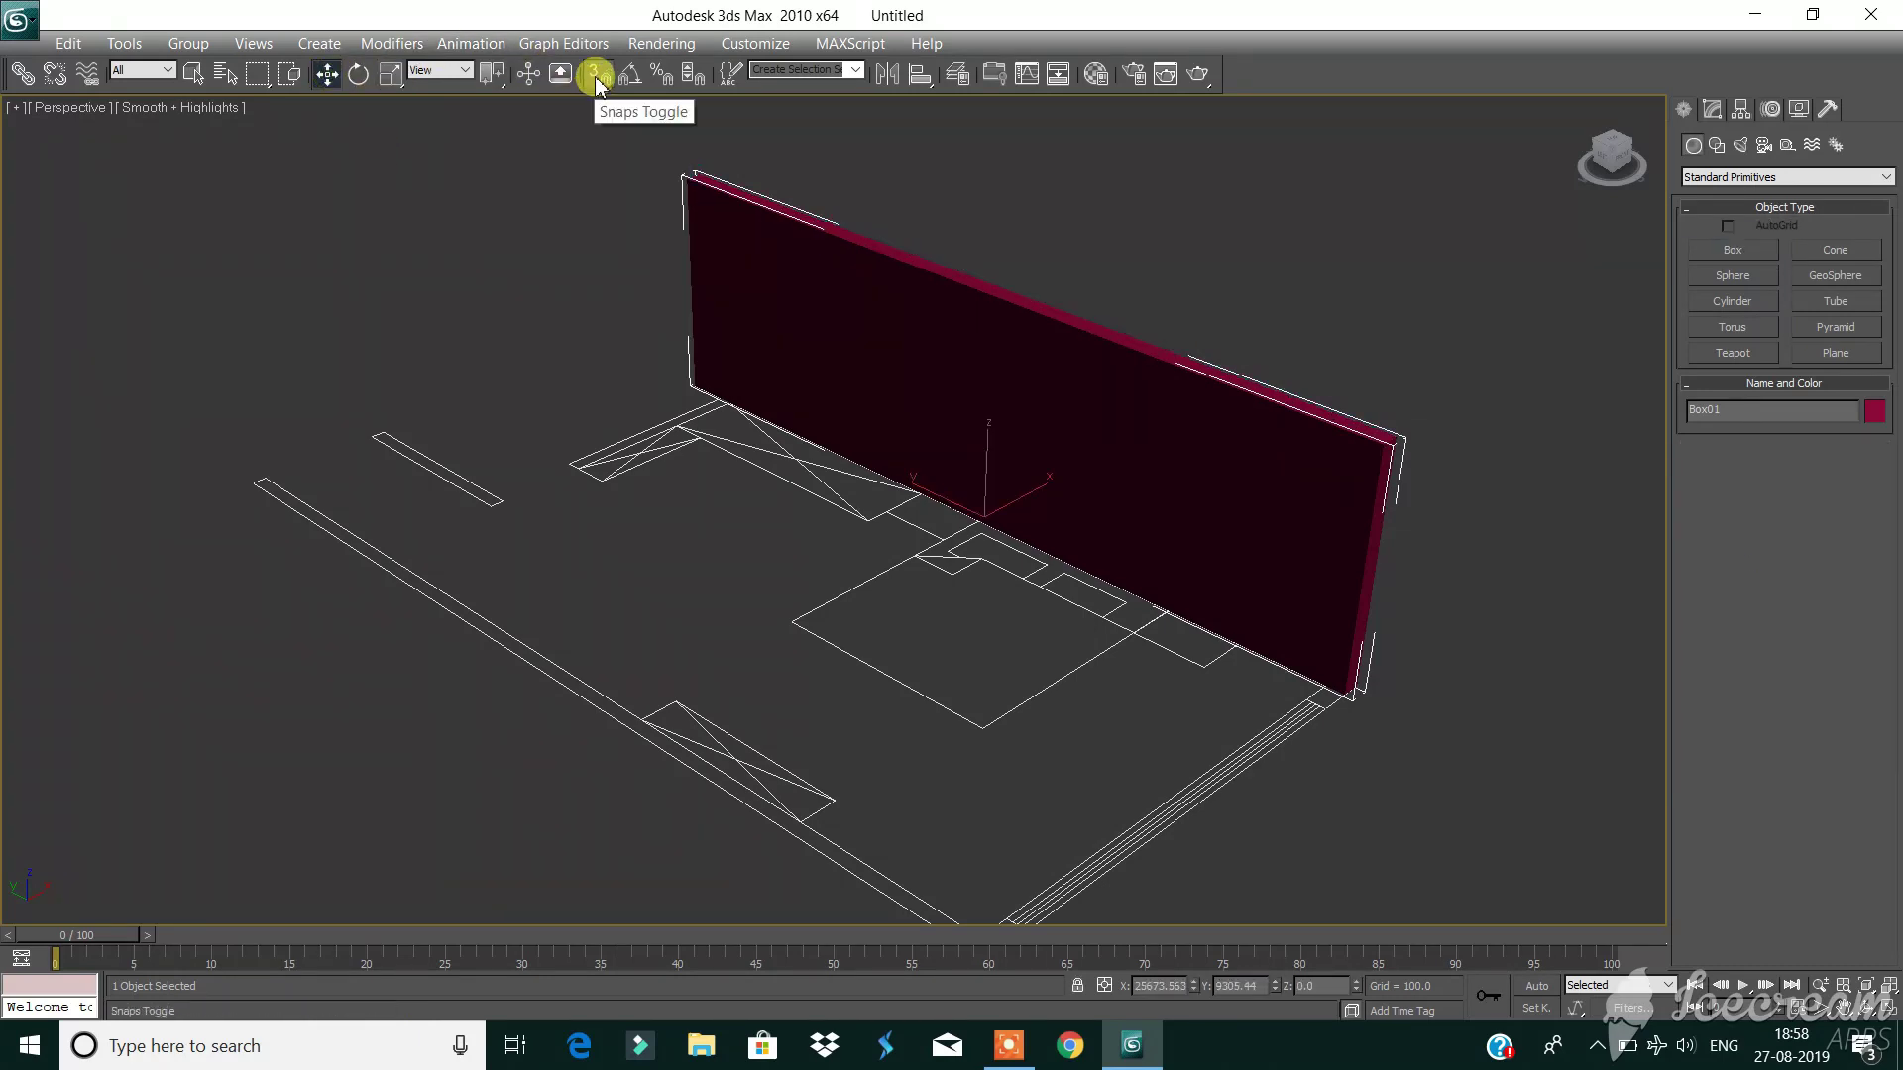
Change the red wall's height to 1900, deselect it, and frame the whole plan.
left_click(1709, 109)
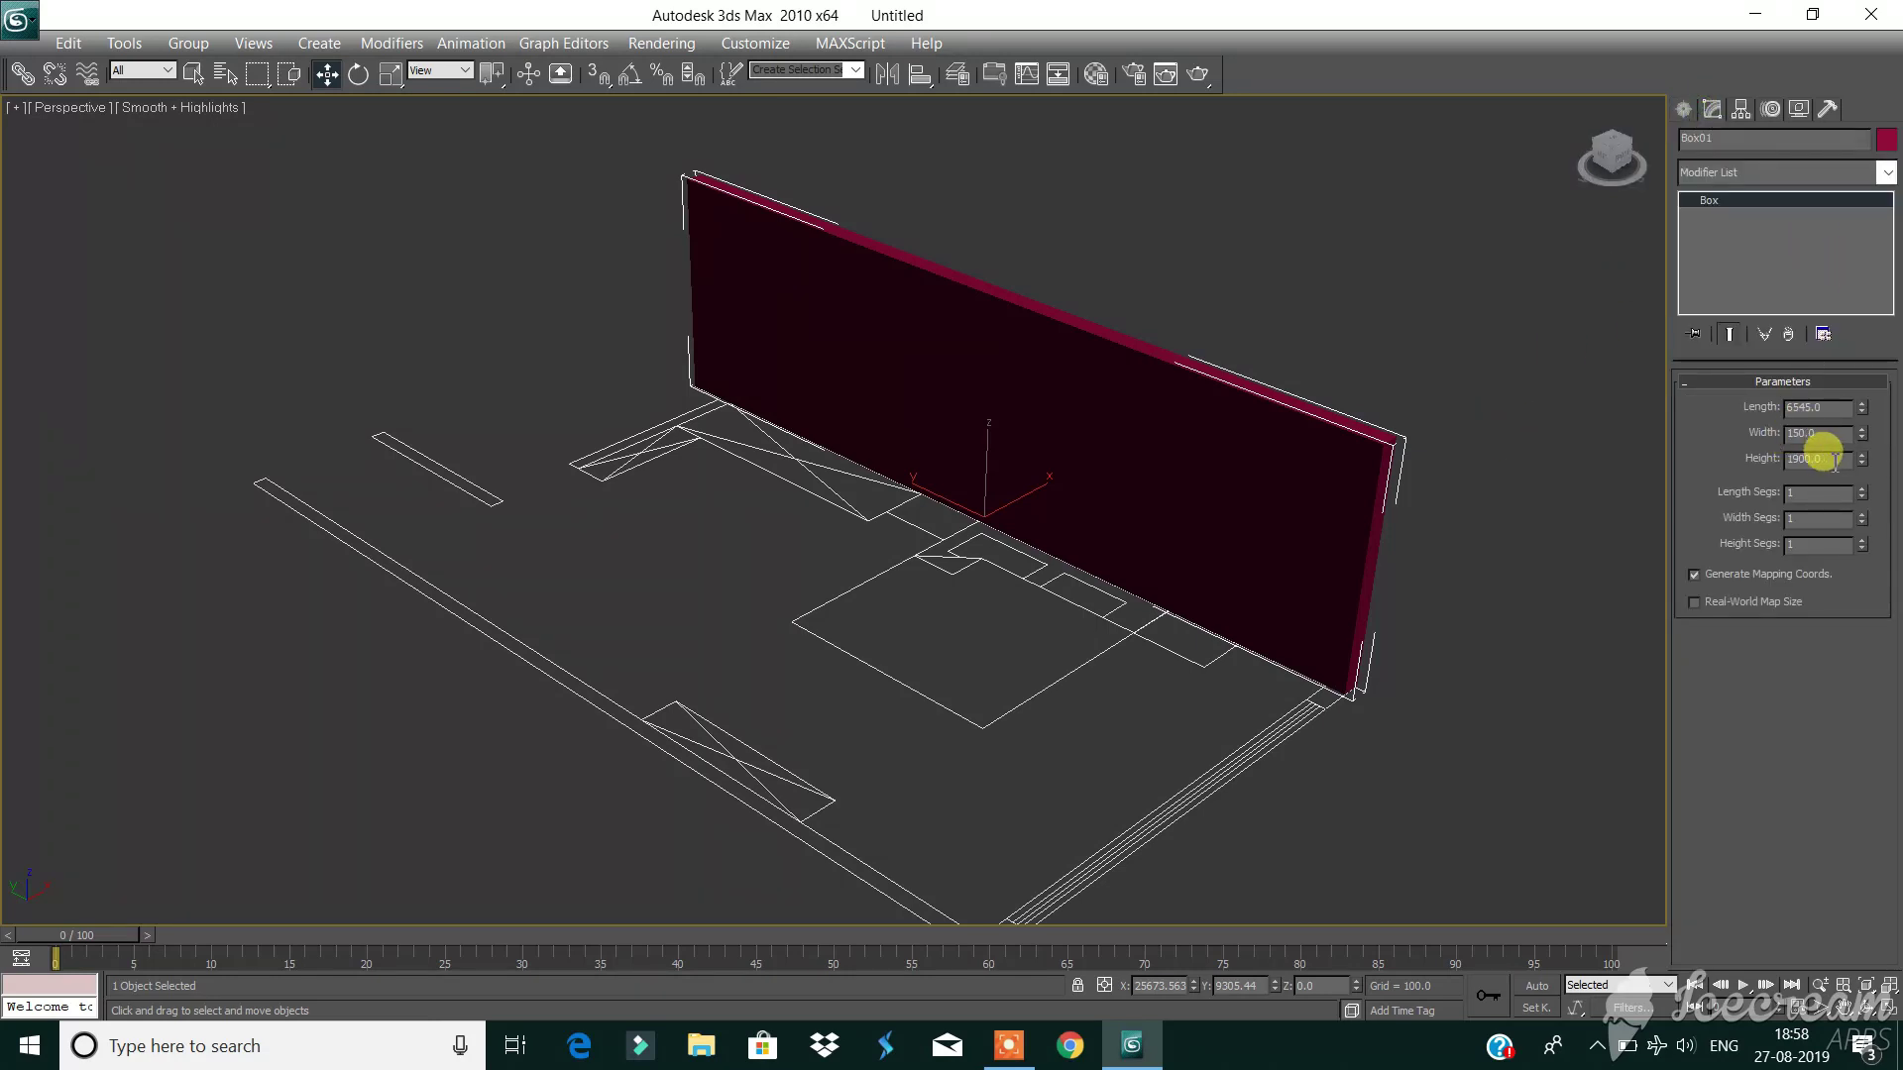
left_click_drag(1835, 460, 1762, 466)
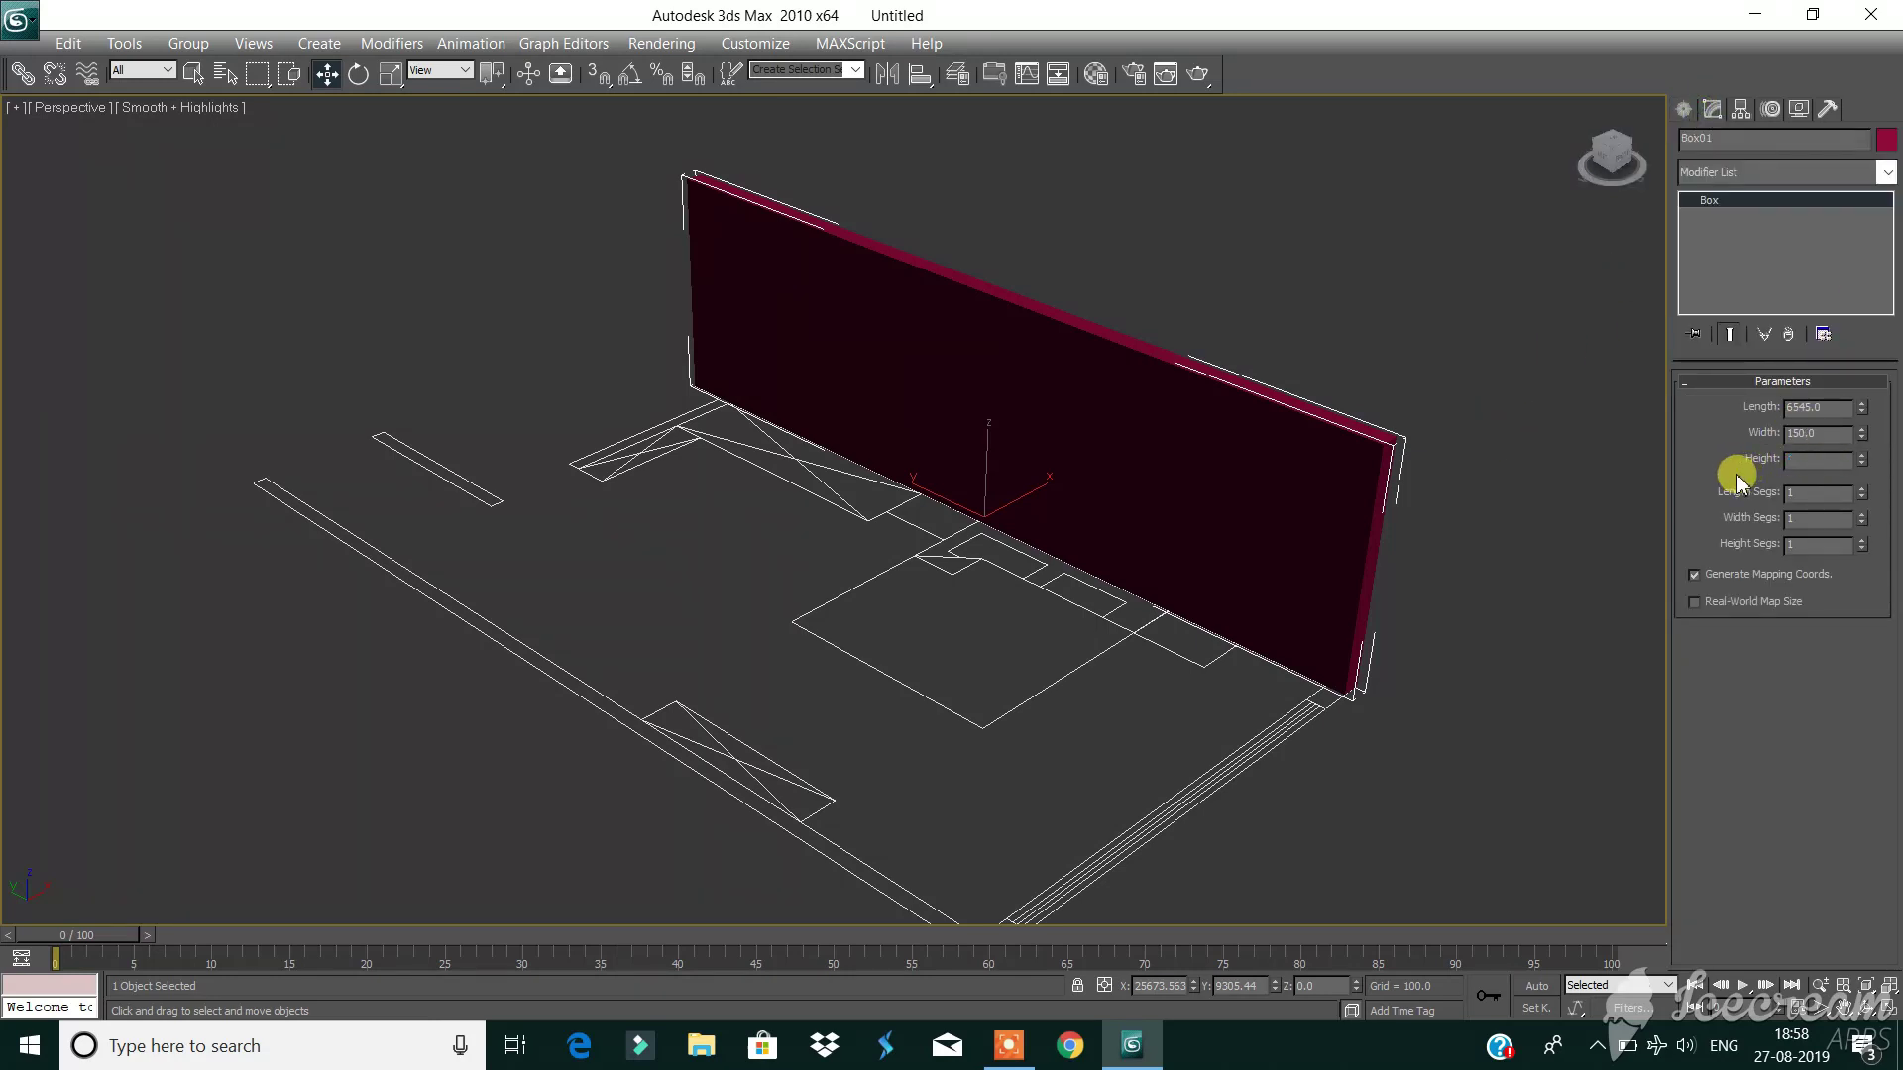
type("3000")
left_click(1576, 578)
scroll(1566, 580, "down", 2)
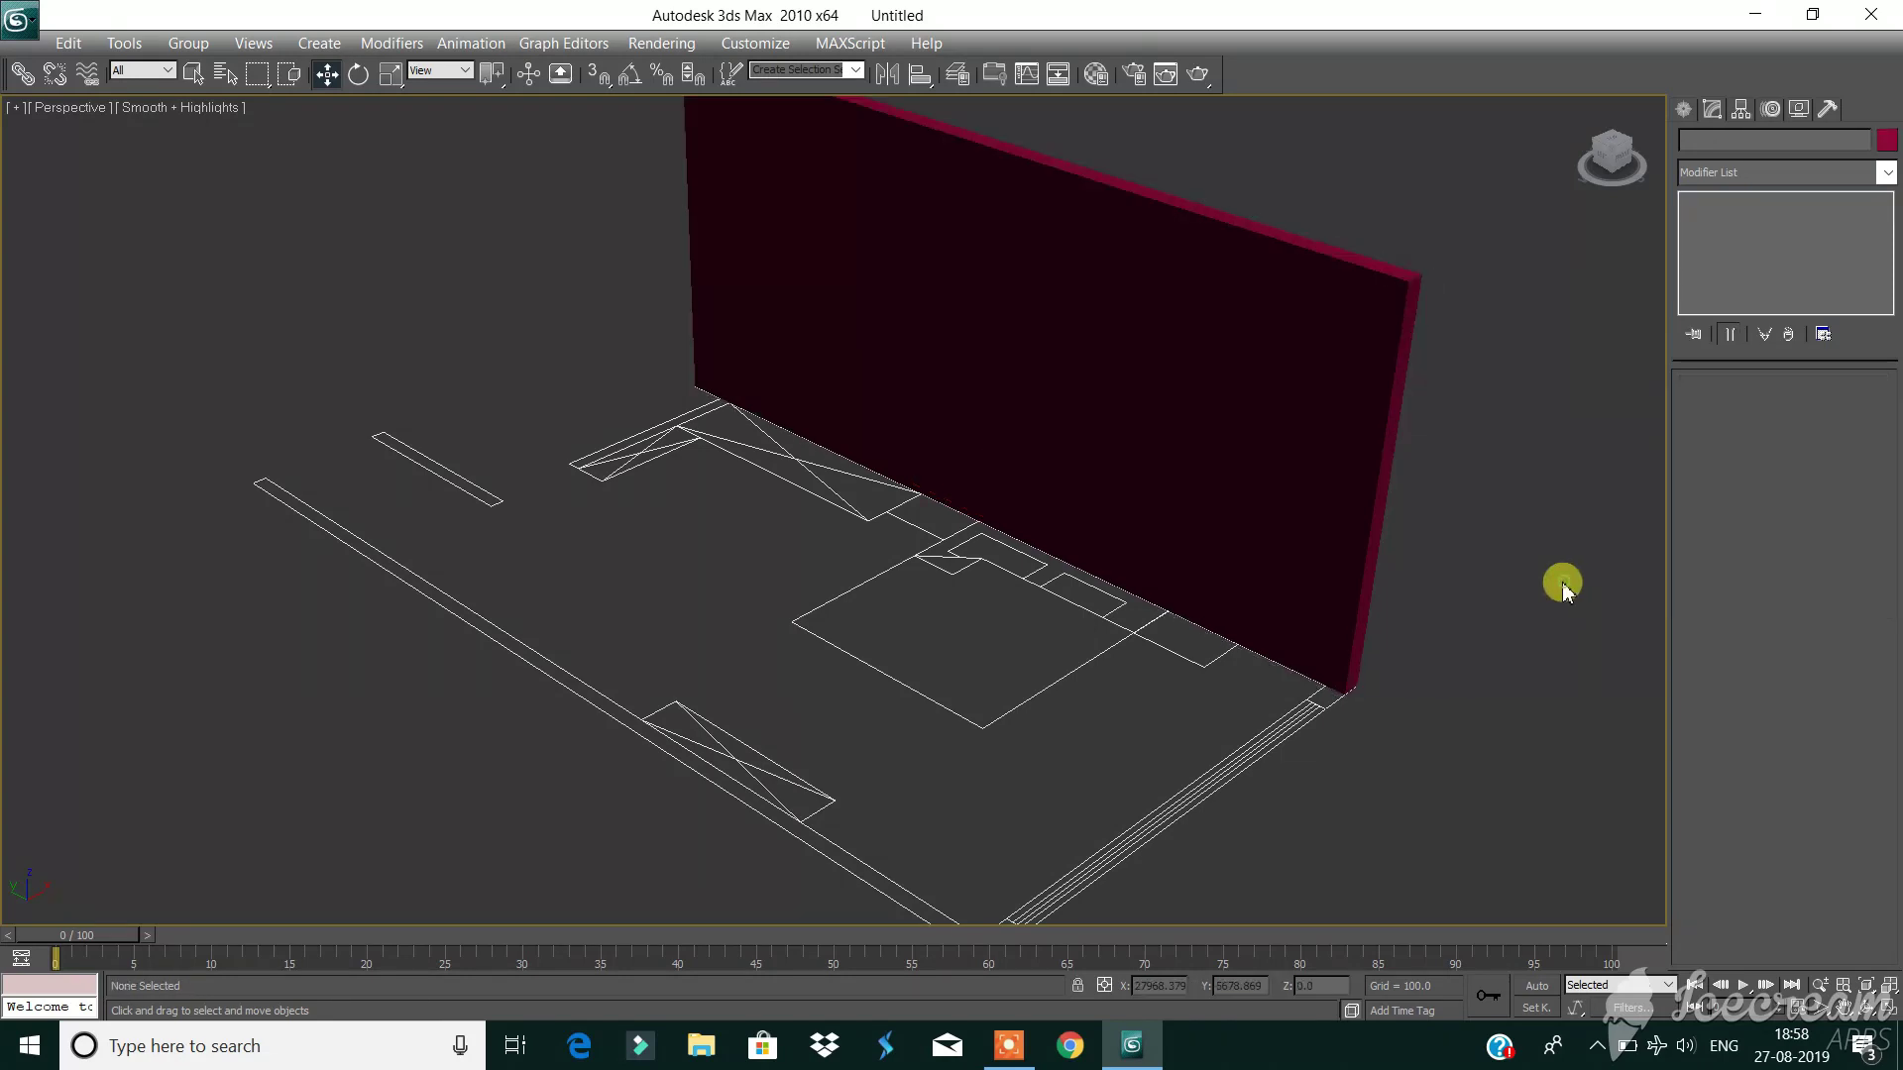
scroll(1026, 535, "down", 3)
scroll(1053, 544, "down", 2)
scroll(785, 530, "down", 1)
scroll(785, 530, "up", 2)
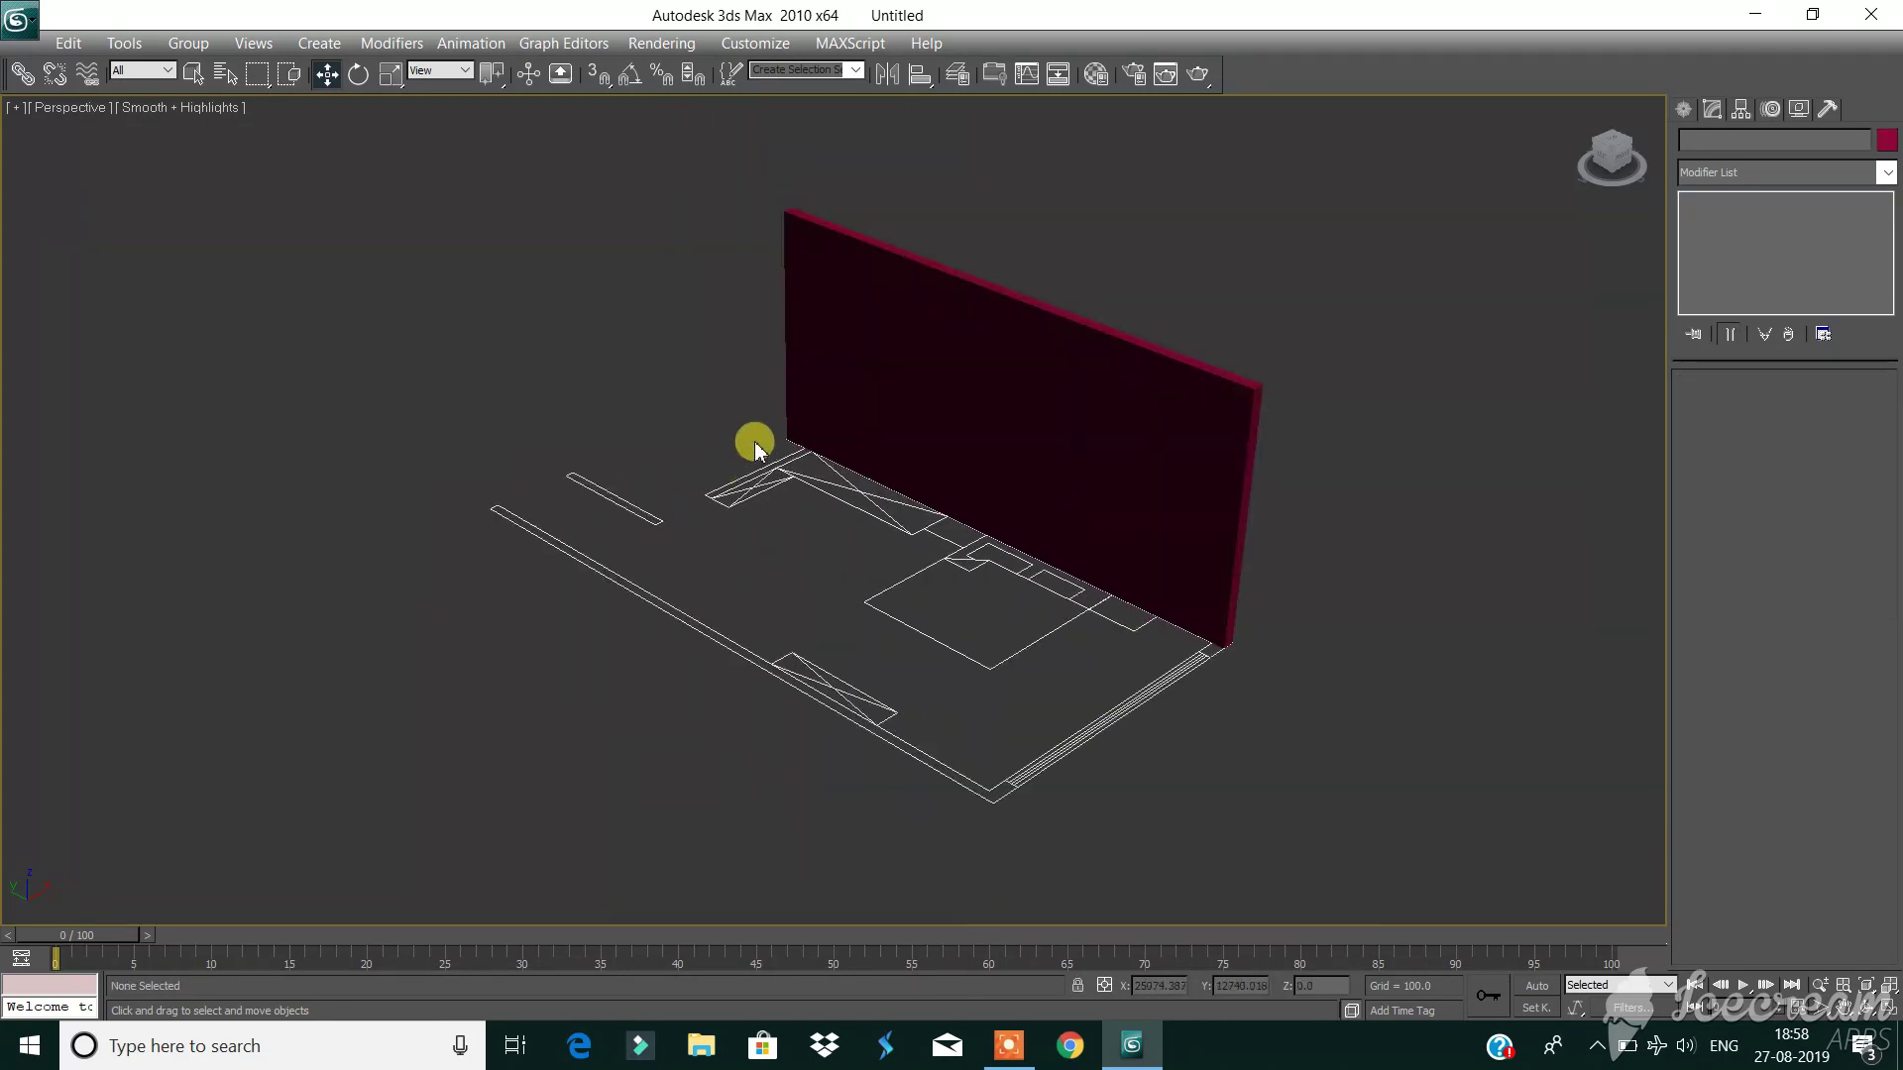
middle_click_drag(753, 441, 826, 547)
scroll(822, 535, "up", 2)
scroll(977, 386, "down", 2)
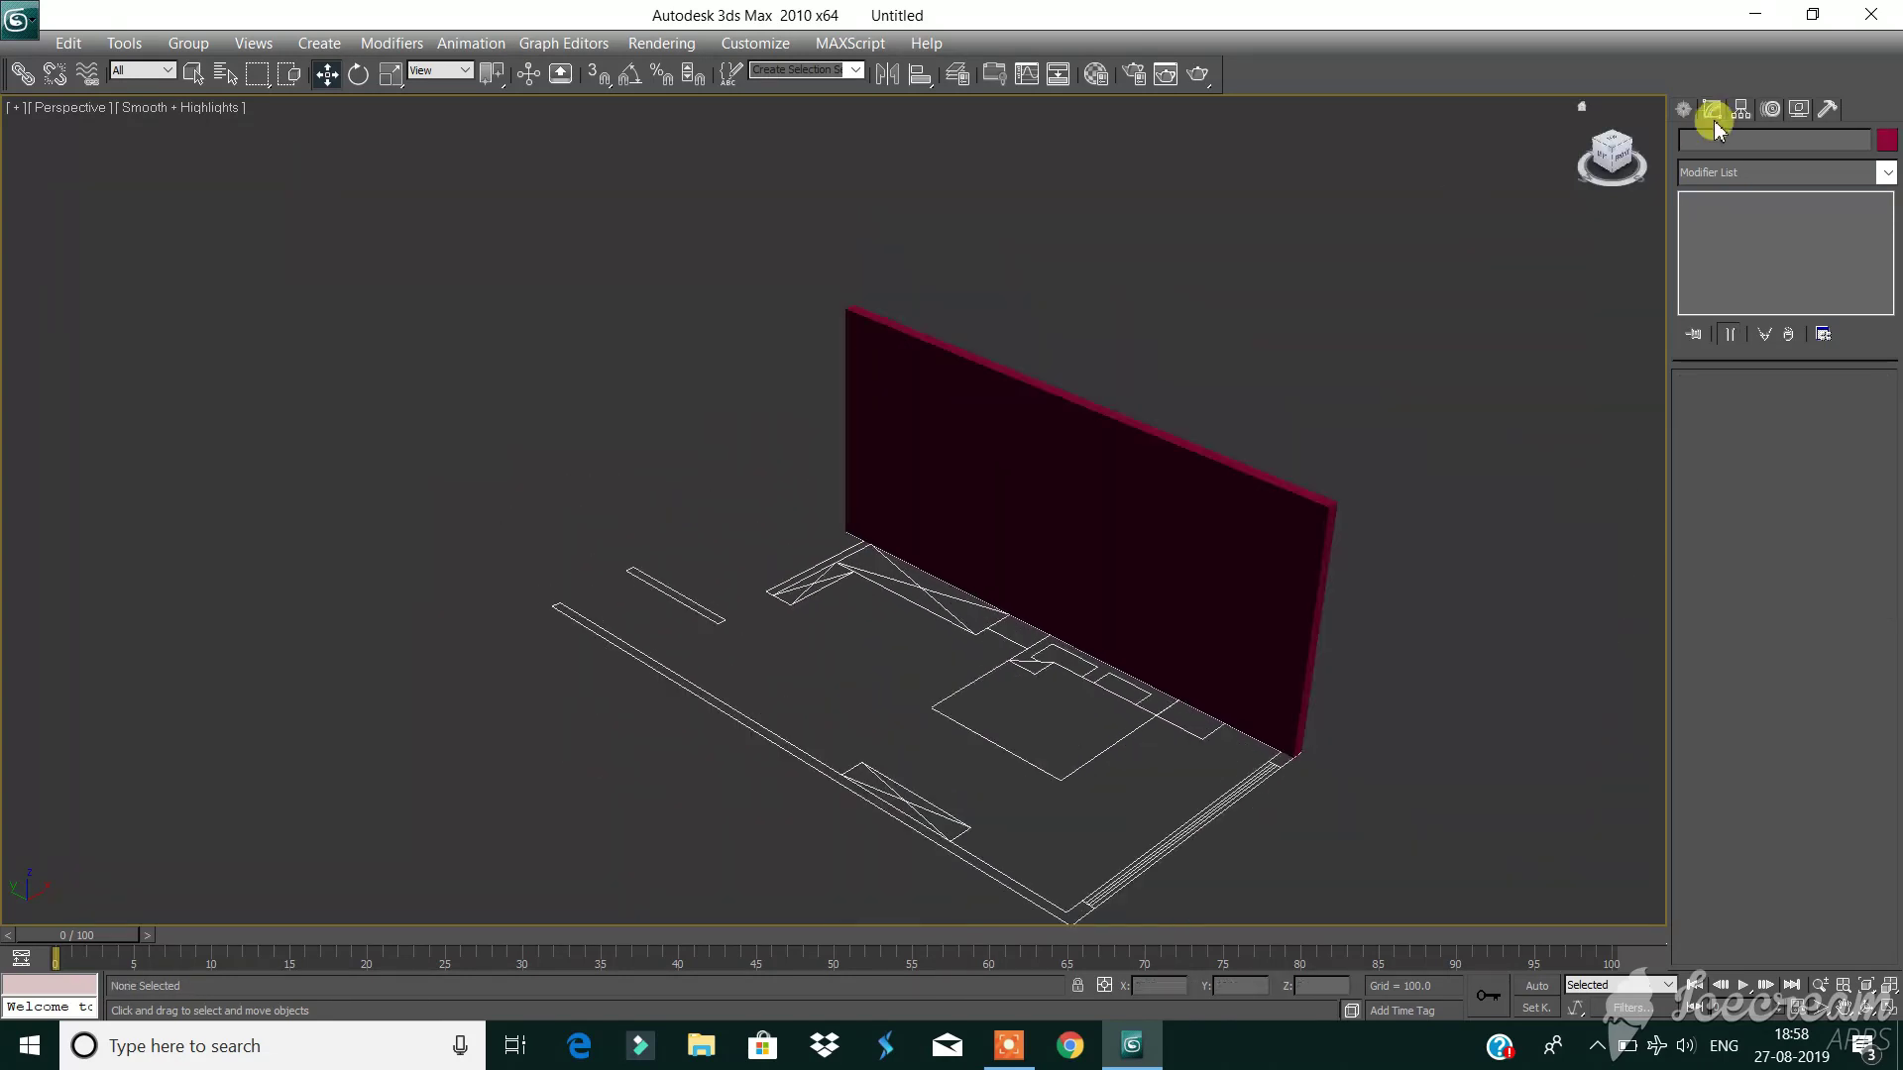
left_click(1684, 109)
With snaps on, draw a thin green 115 × 1650 box at the plan's corner and raise it.
left_click(1708, 254)
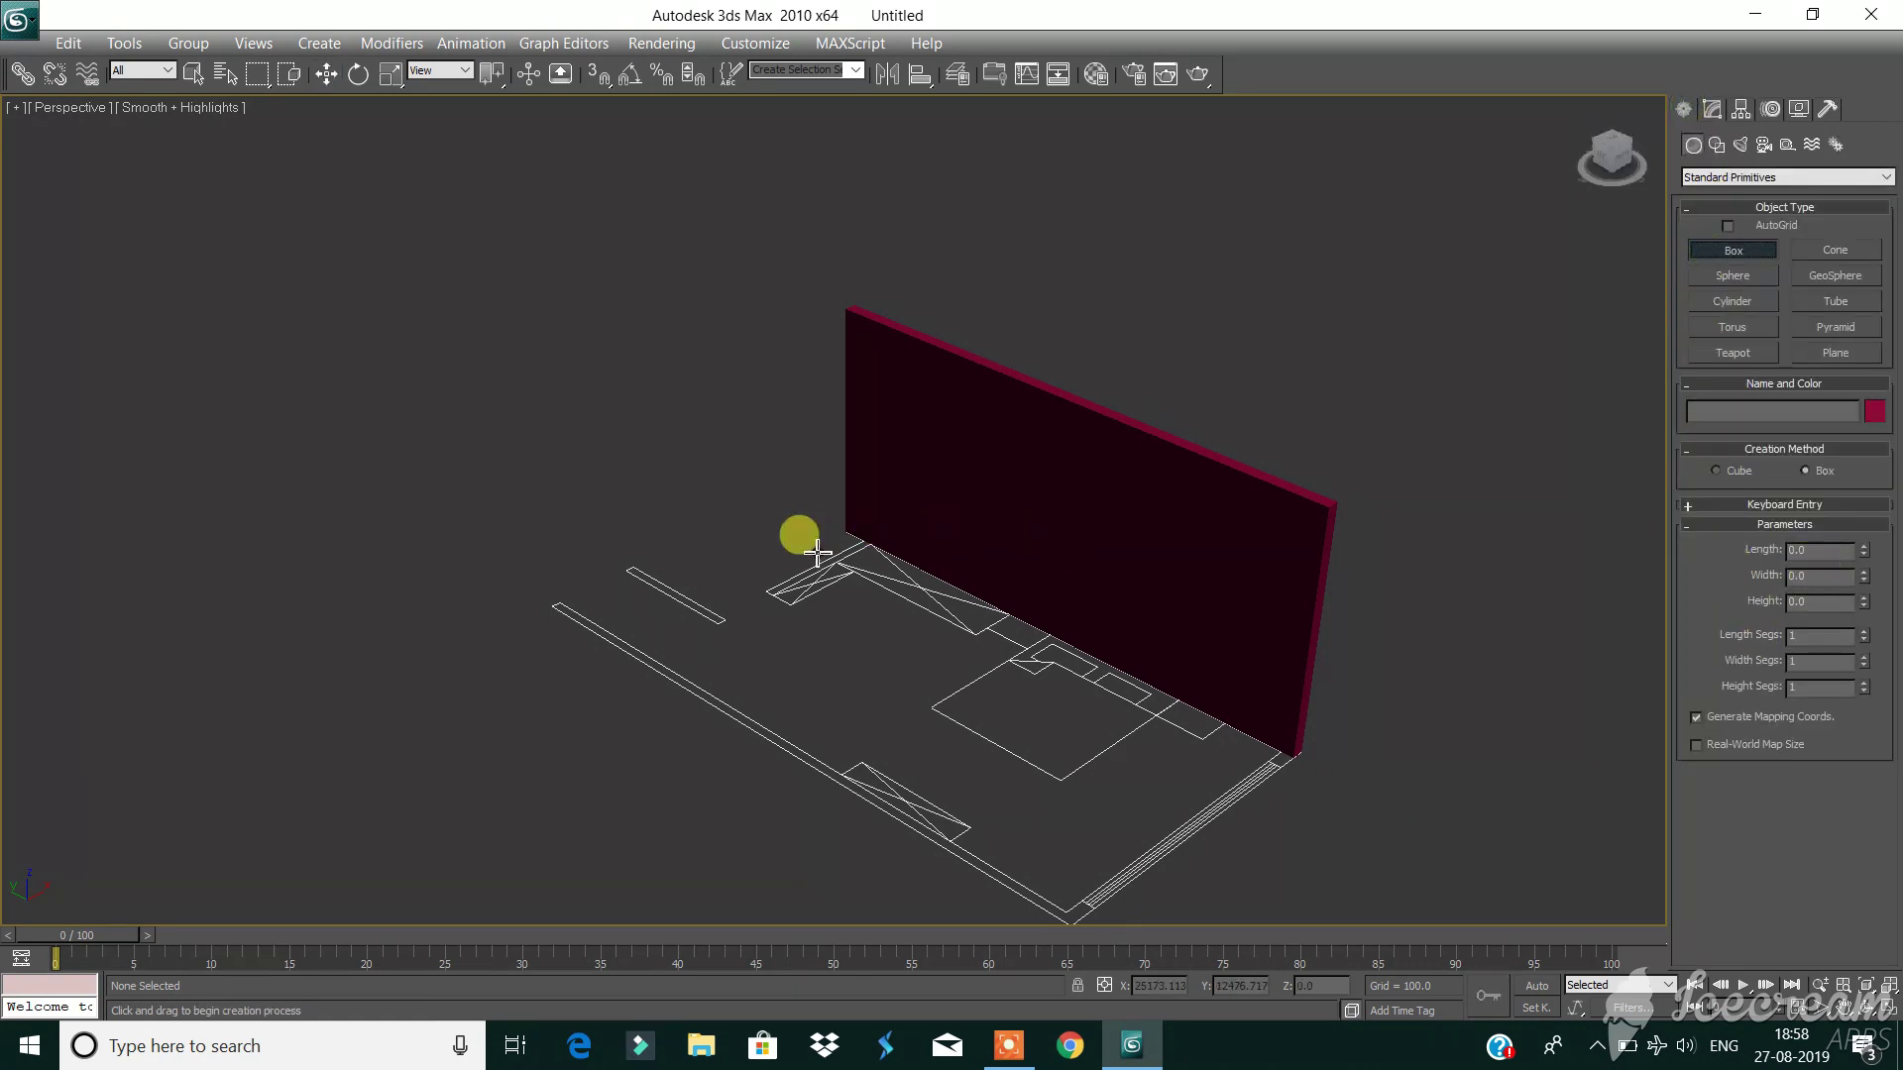
left_click(599, 74)
scroll(852, 535, "up", 3)
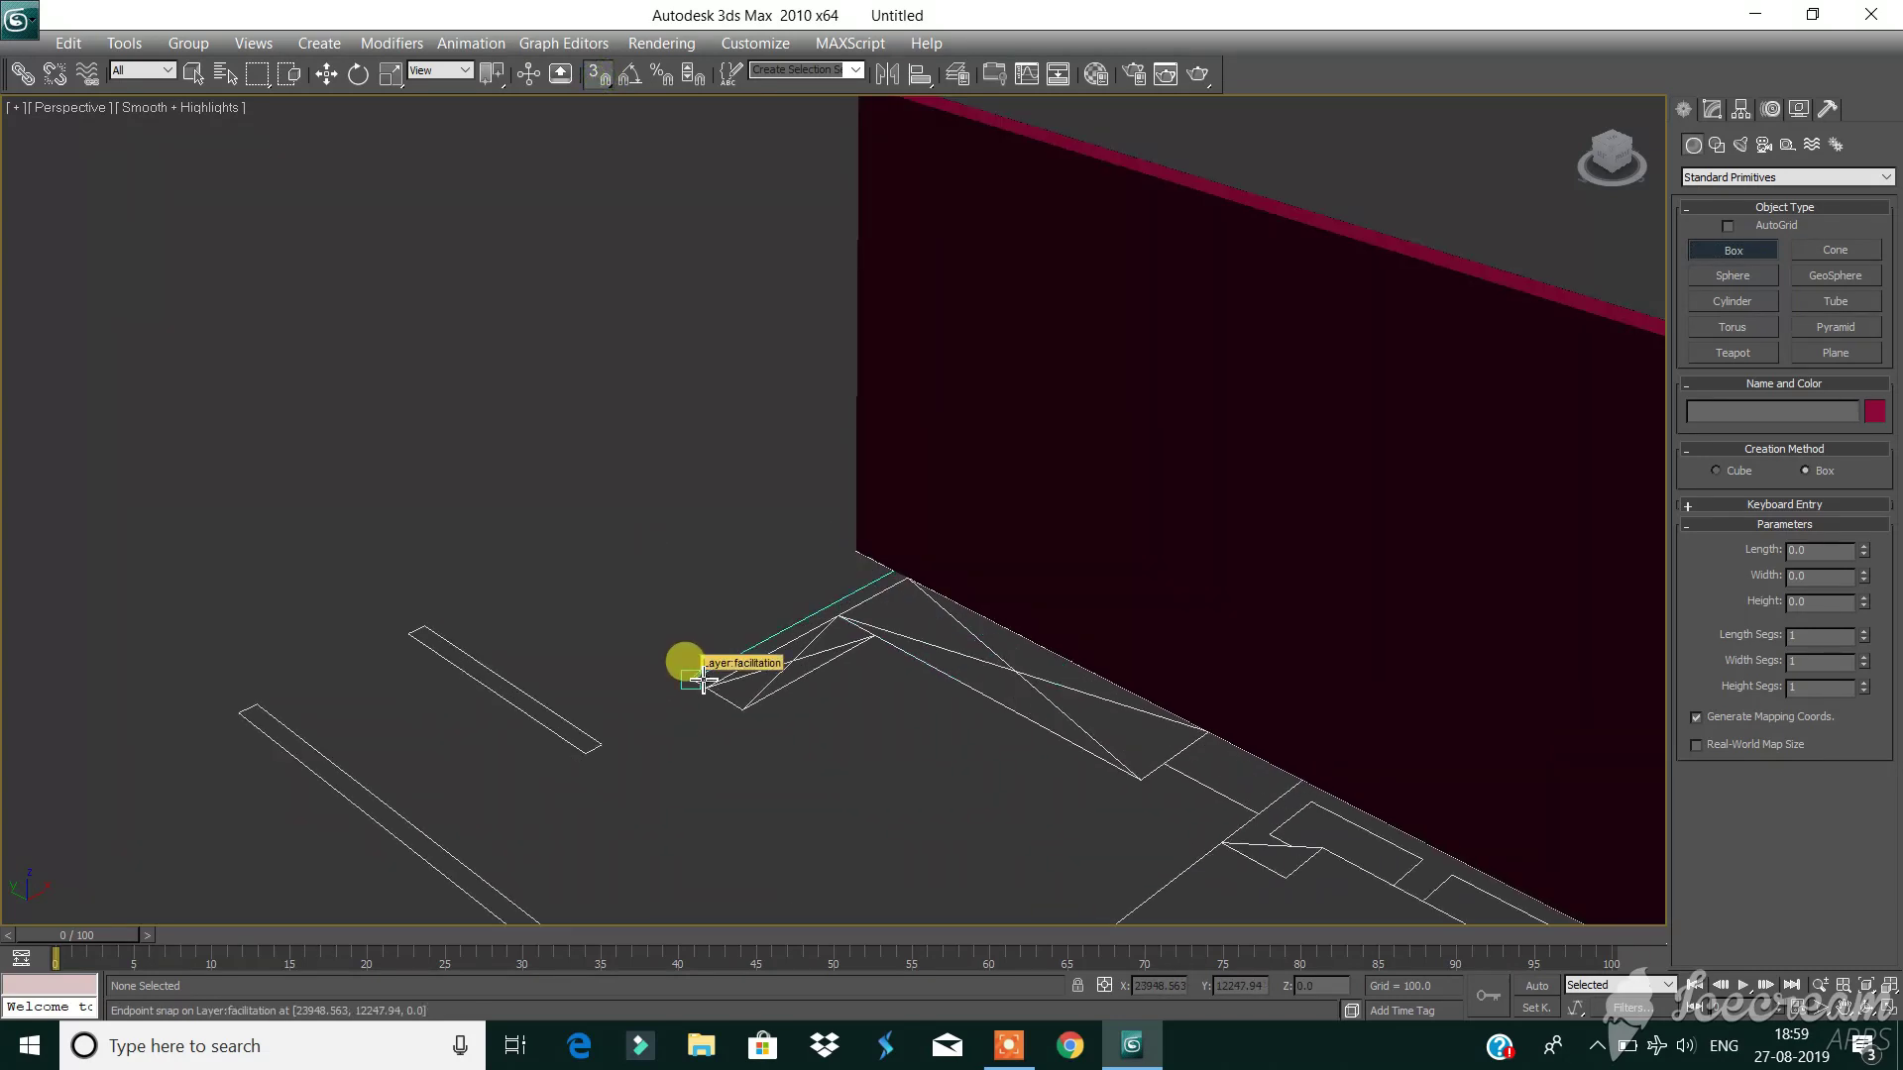
left_click_drag(704, 680, 918, 579)
left_click(918, 579)
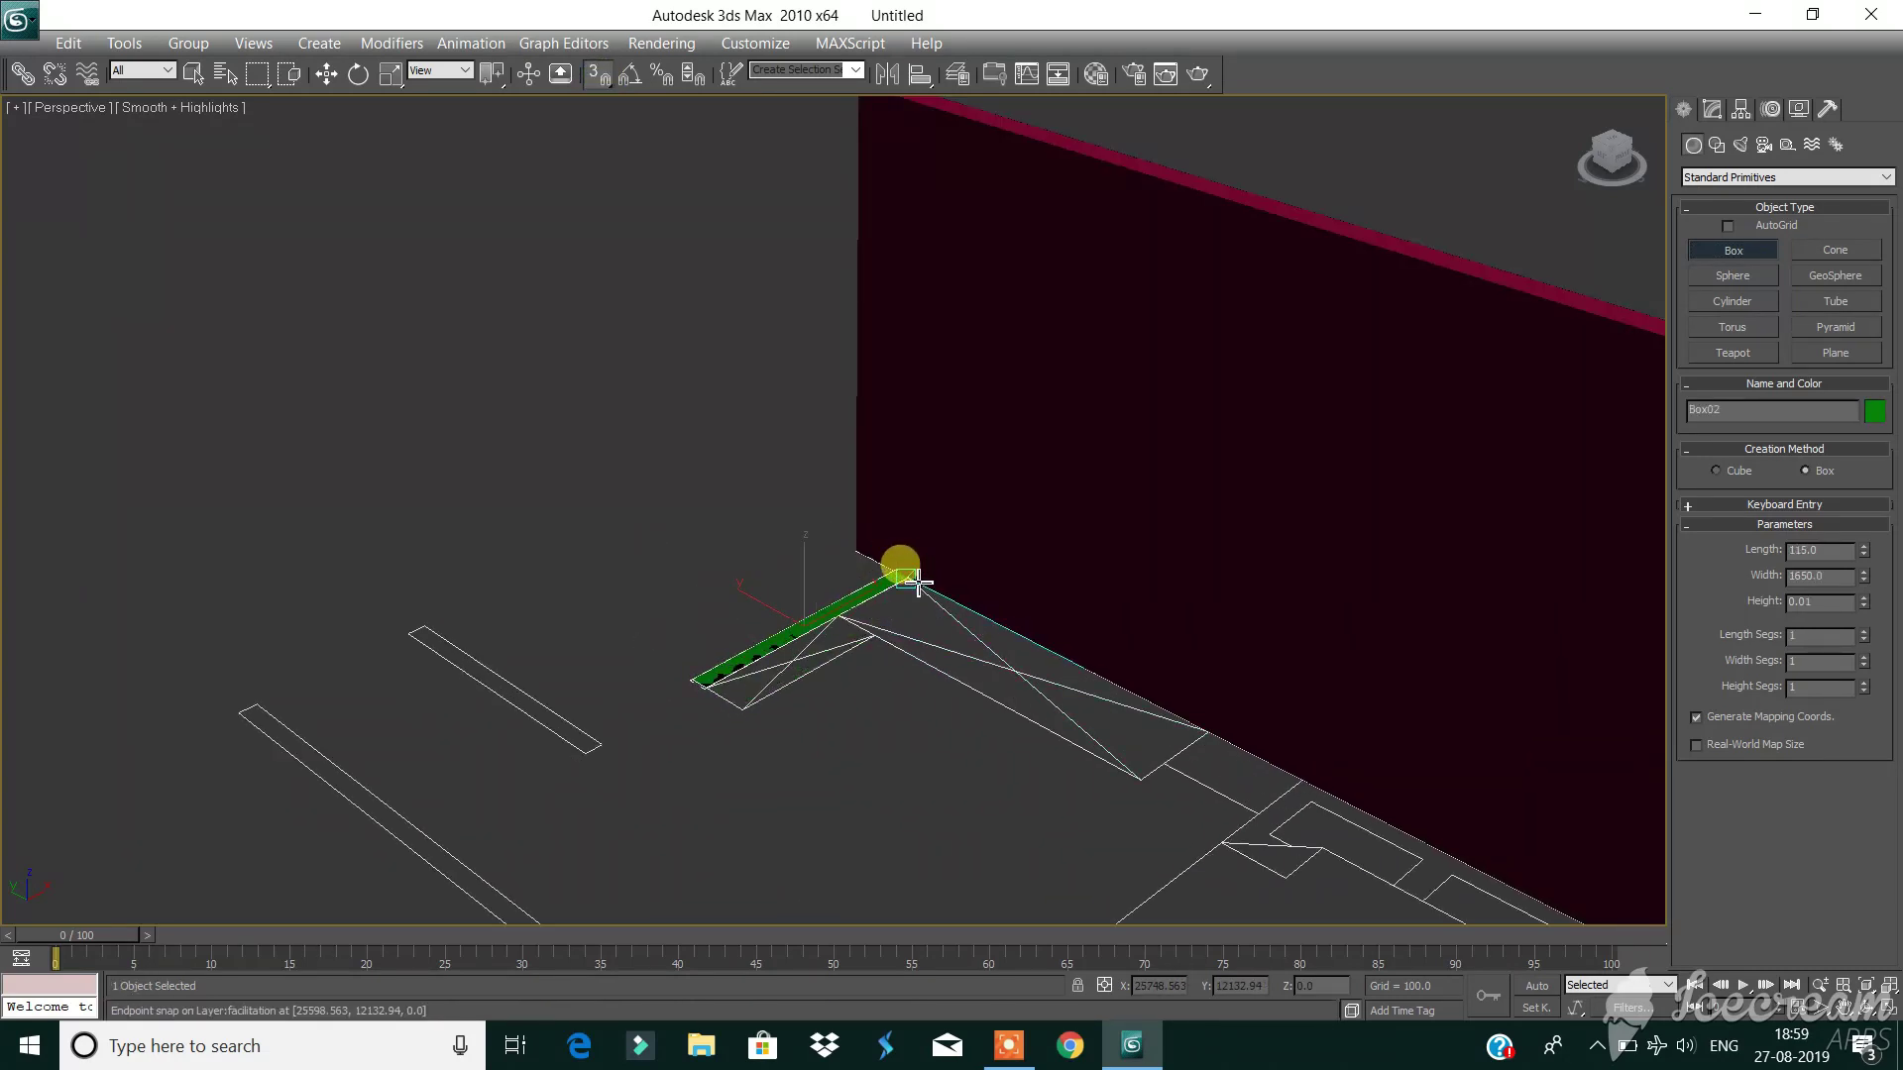
left_click(760, 382)
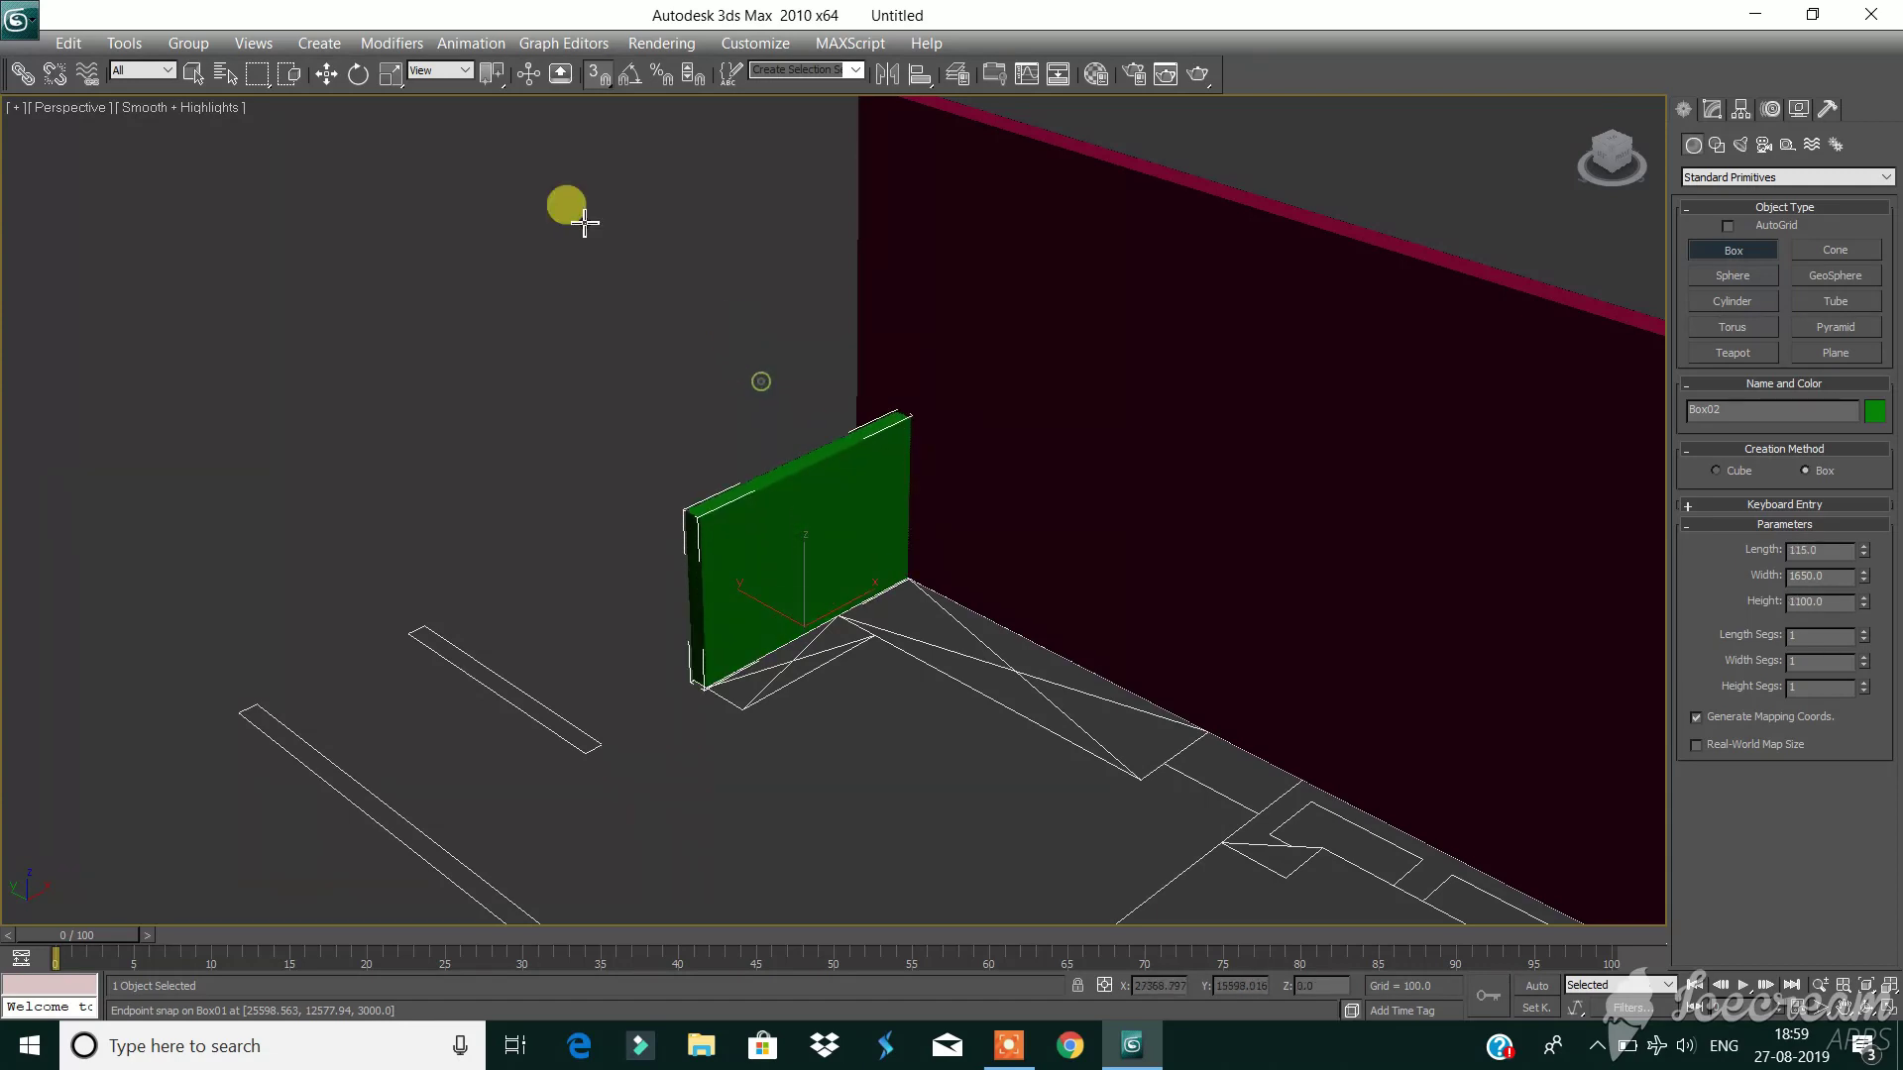
left_click(326, 74)
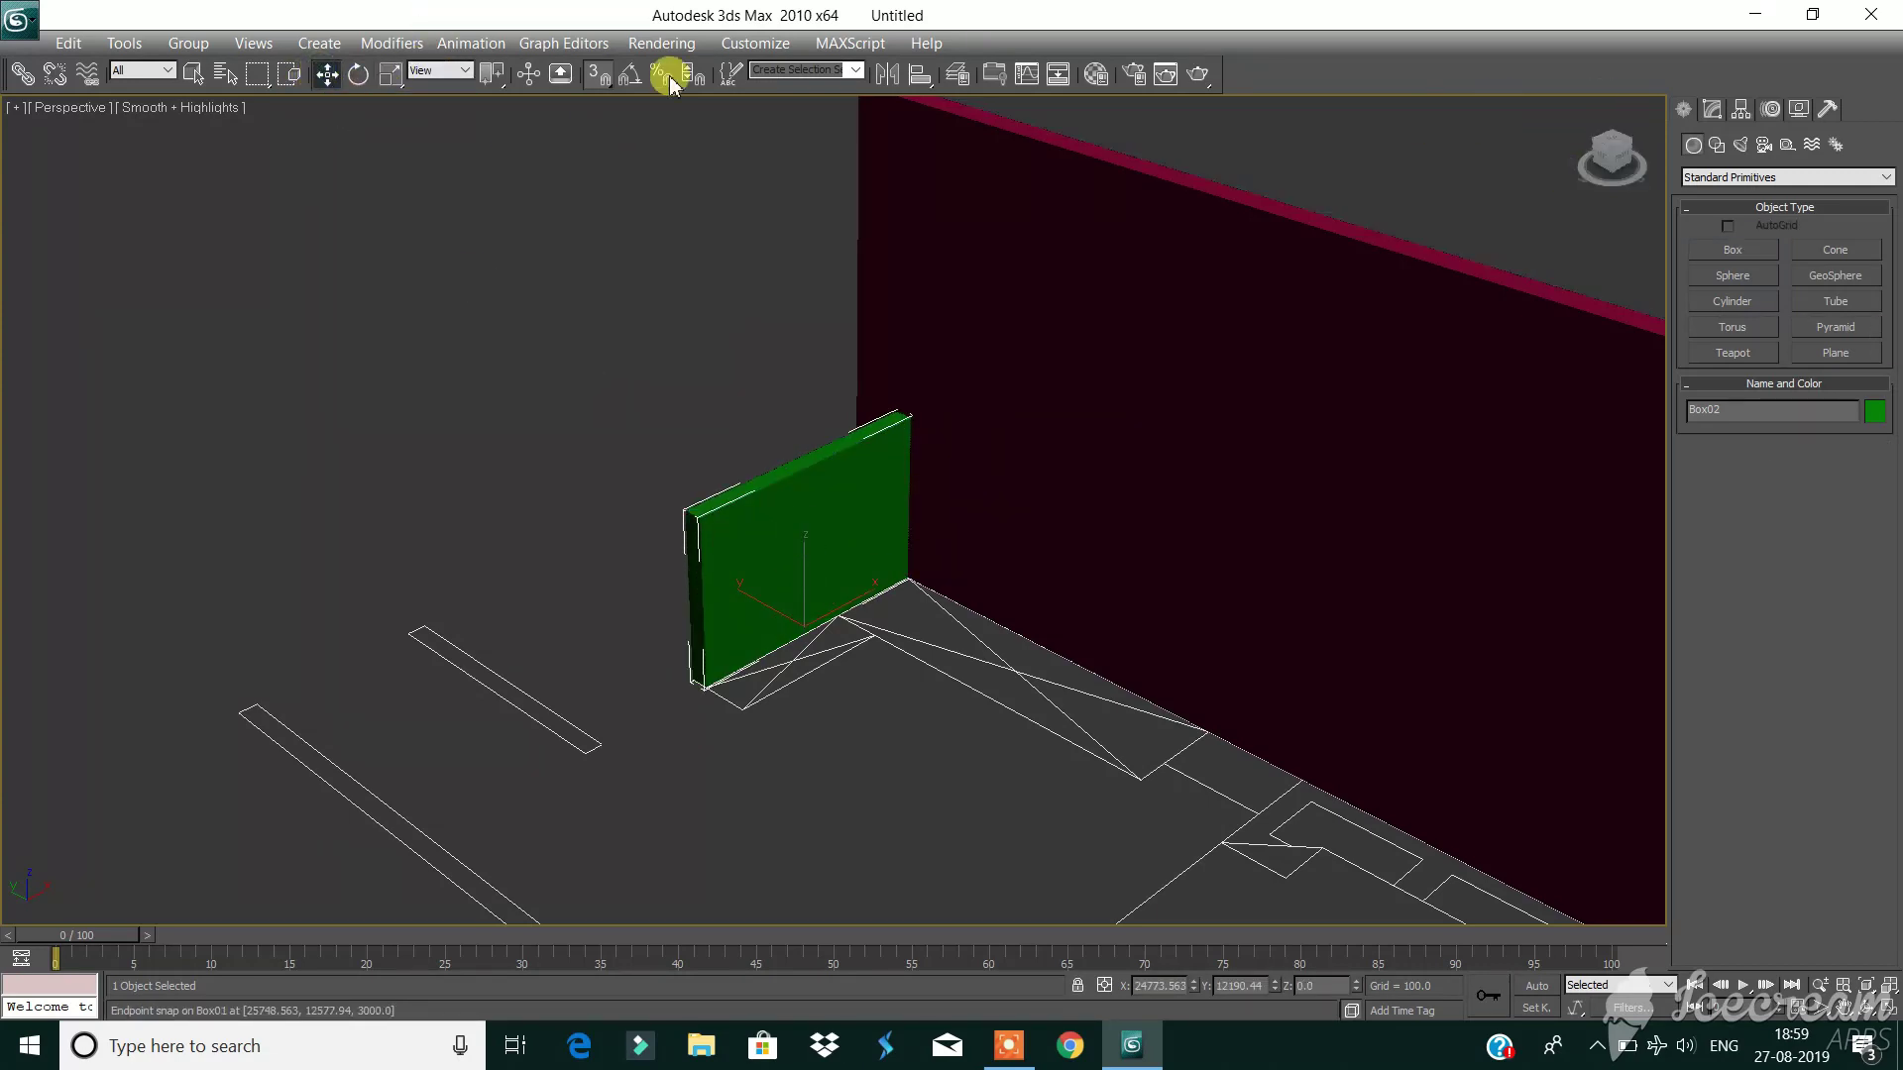
Match the green wall's height to the red wall and re-centre the view.
left_click(1712, 108)
type("3000")
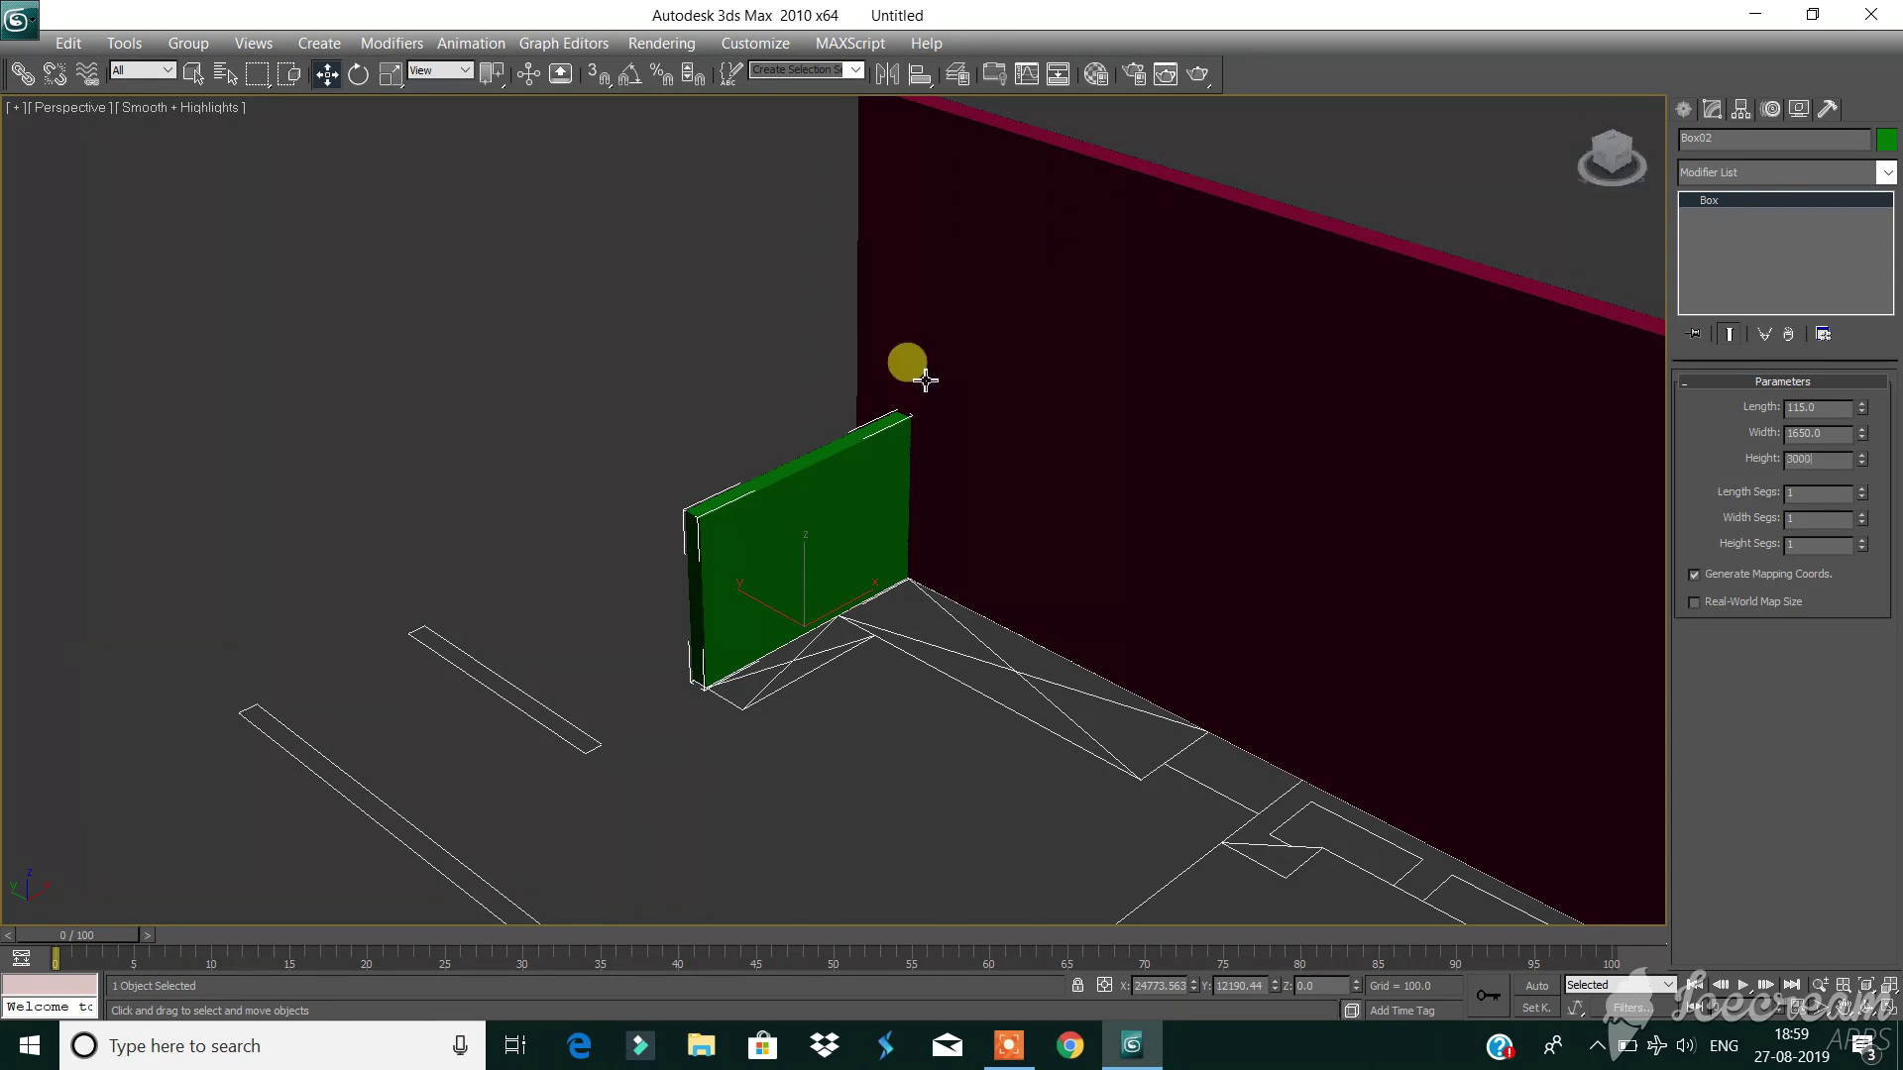
left_click(535, 408)
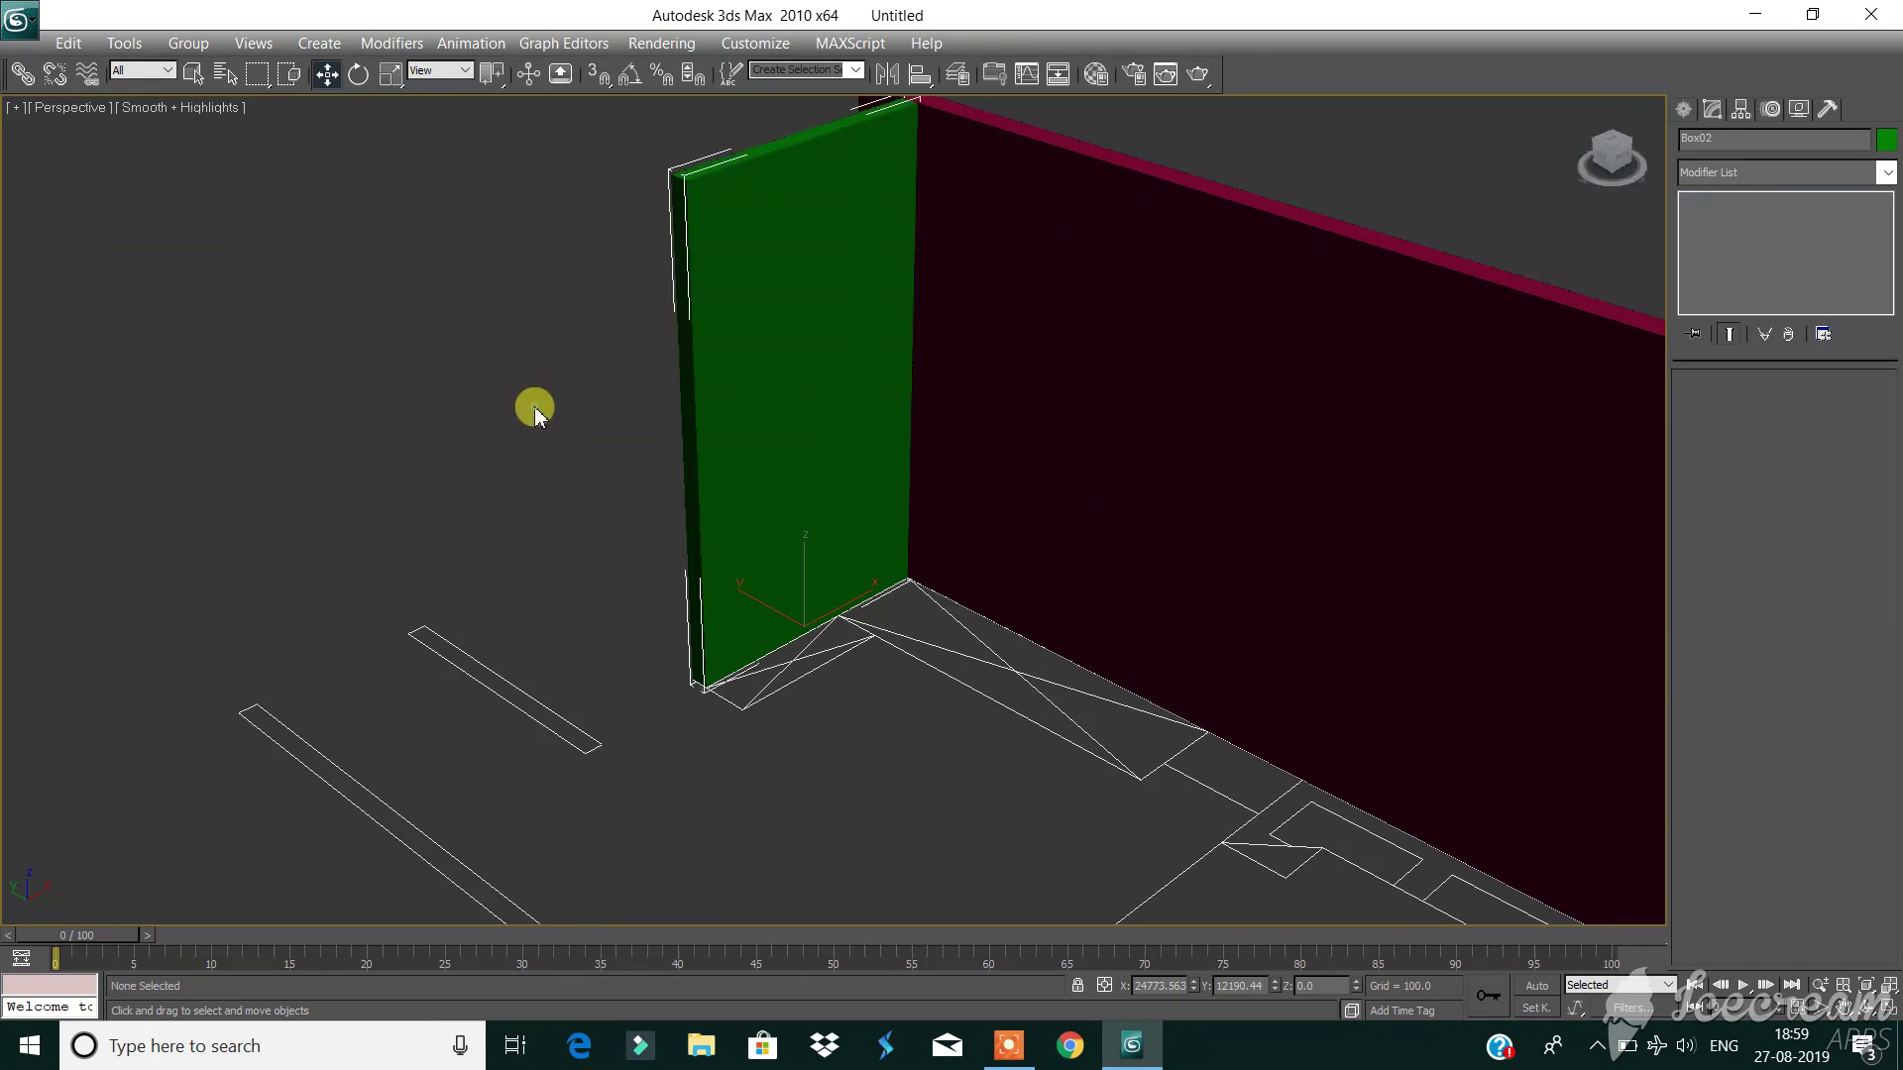
scroll(733, 396, "down", 5)
mouse_move(712, 422)
middle_mouse_down()
mouse_move(668, 436)
mouse_move(691, 375)
middle_mouse_up()
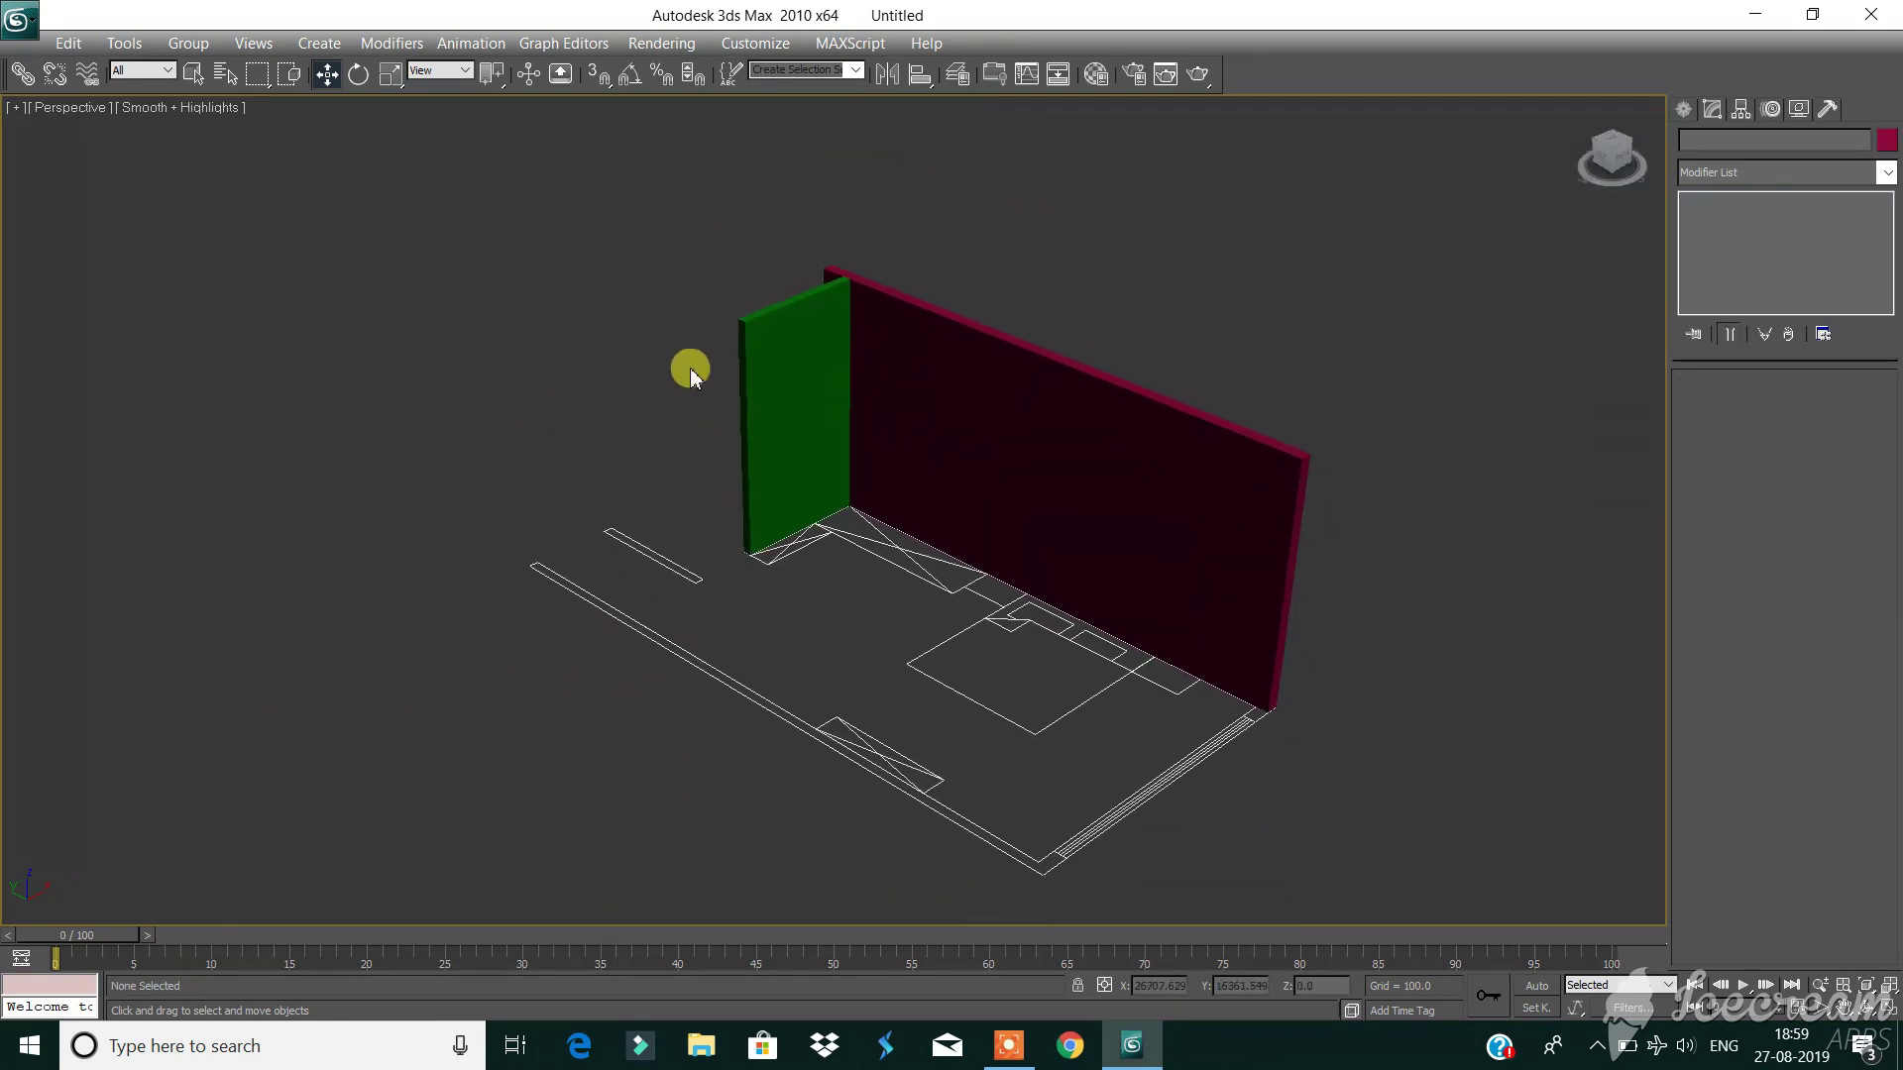
scroll(1159, 700, "up", 1)
scroll(1176, 701, "up", 3)
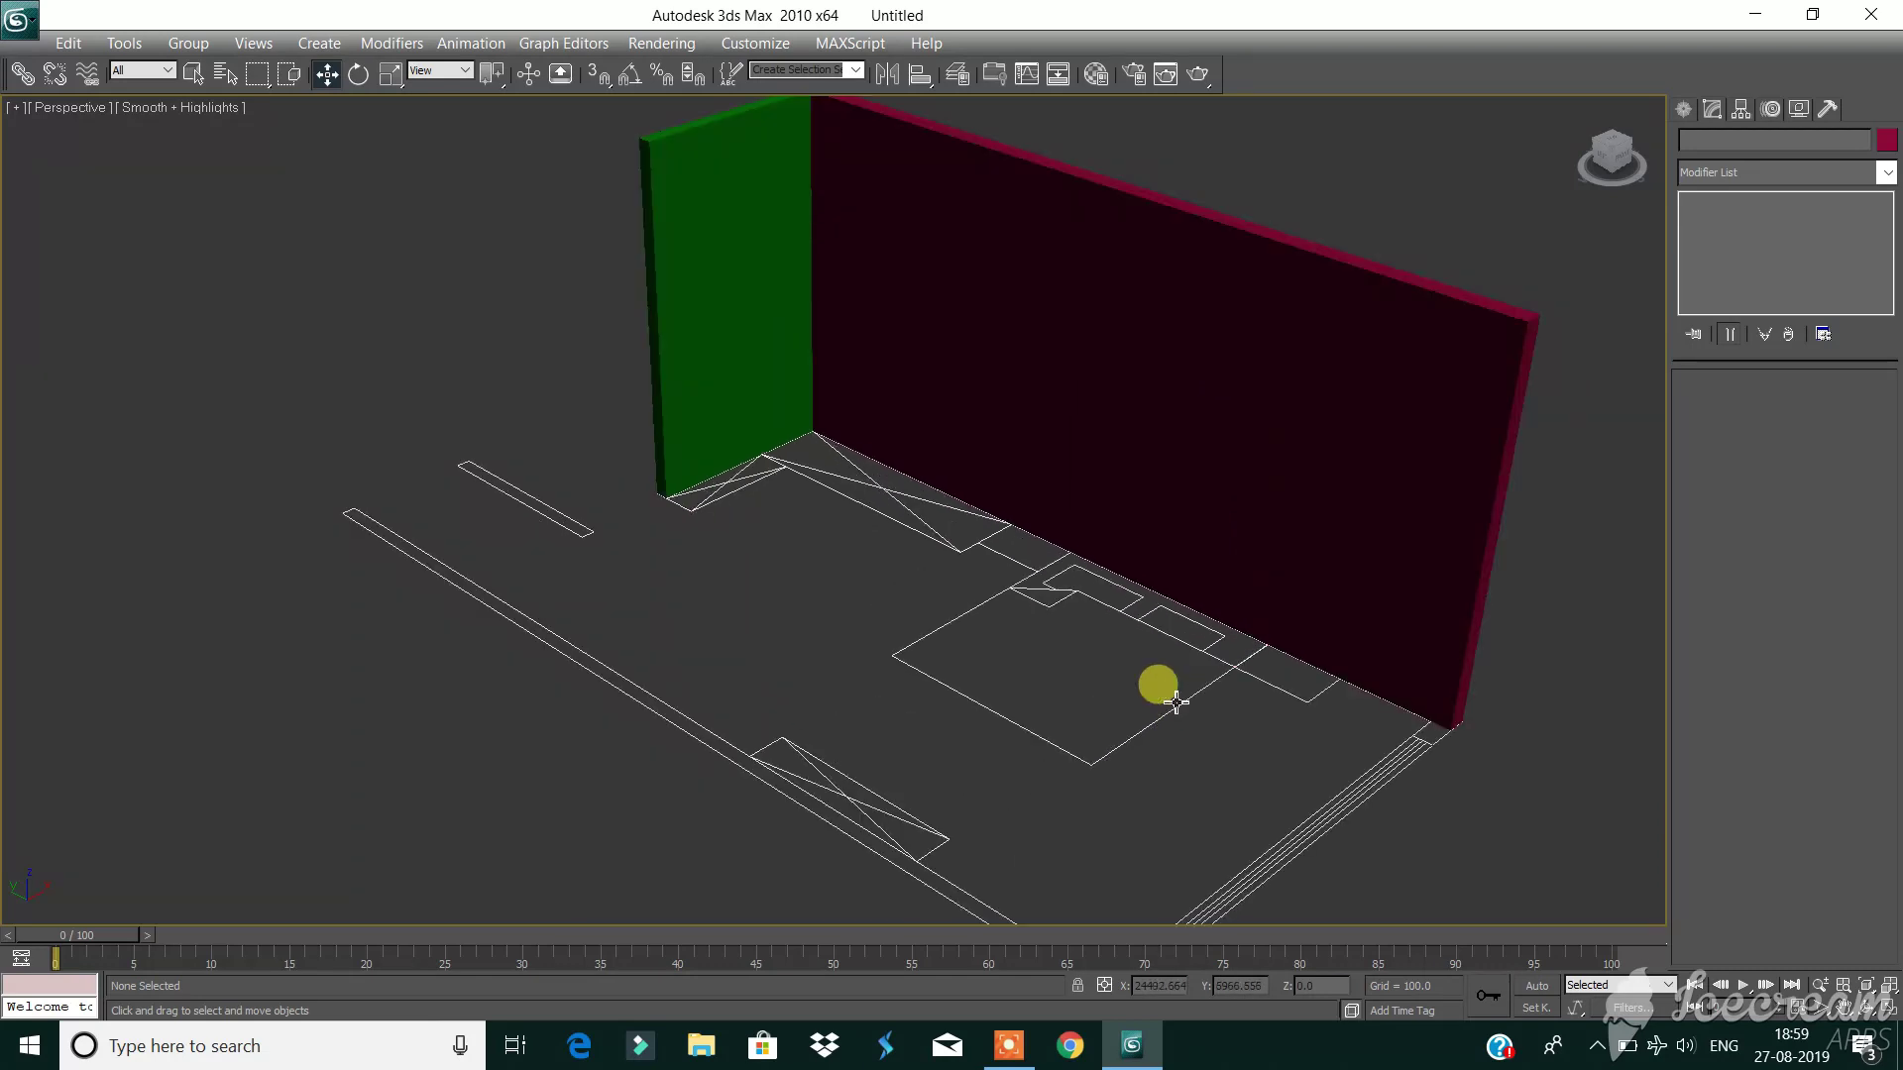
scroll(1166, 694, "down", 3)
scroll(1074, 710, "up", 3)
Nudge the view upward, re-enable endpoint snapping, and start a new box.
scroll(1074, 714, "down", 3)
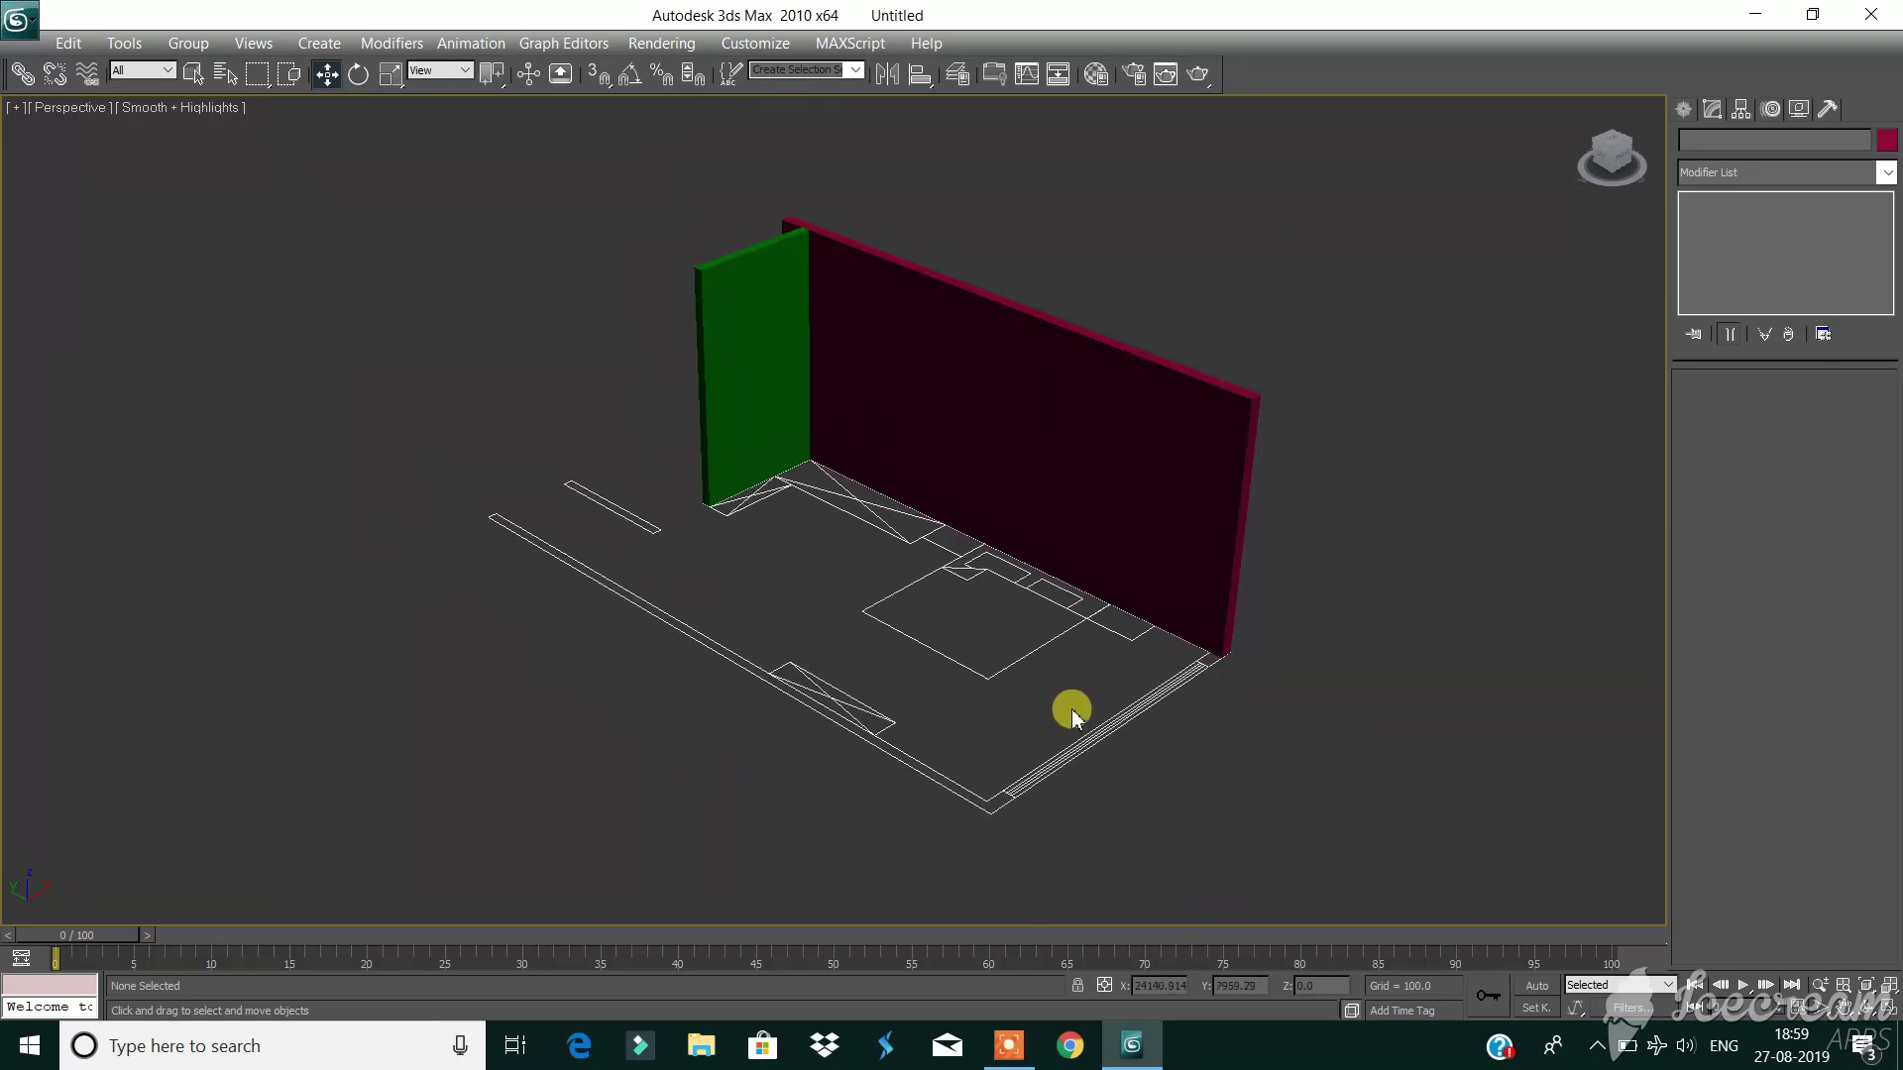
middle_click_drag(1074, 715, 1054, 684)
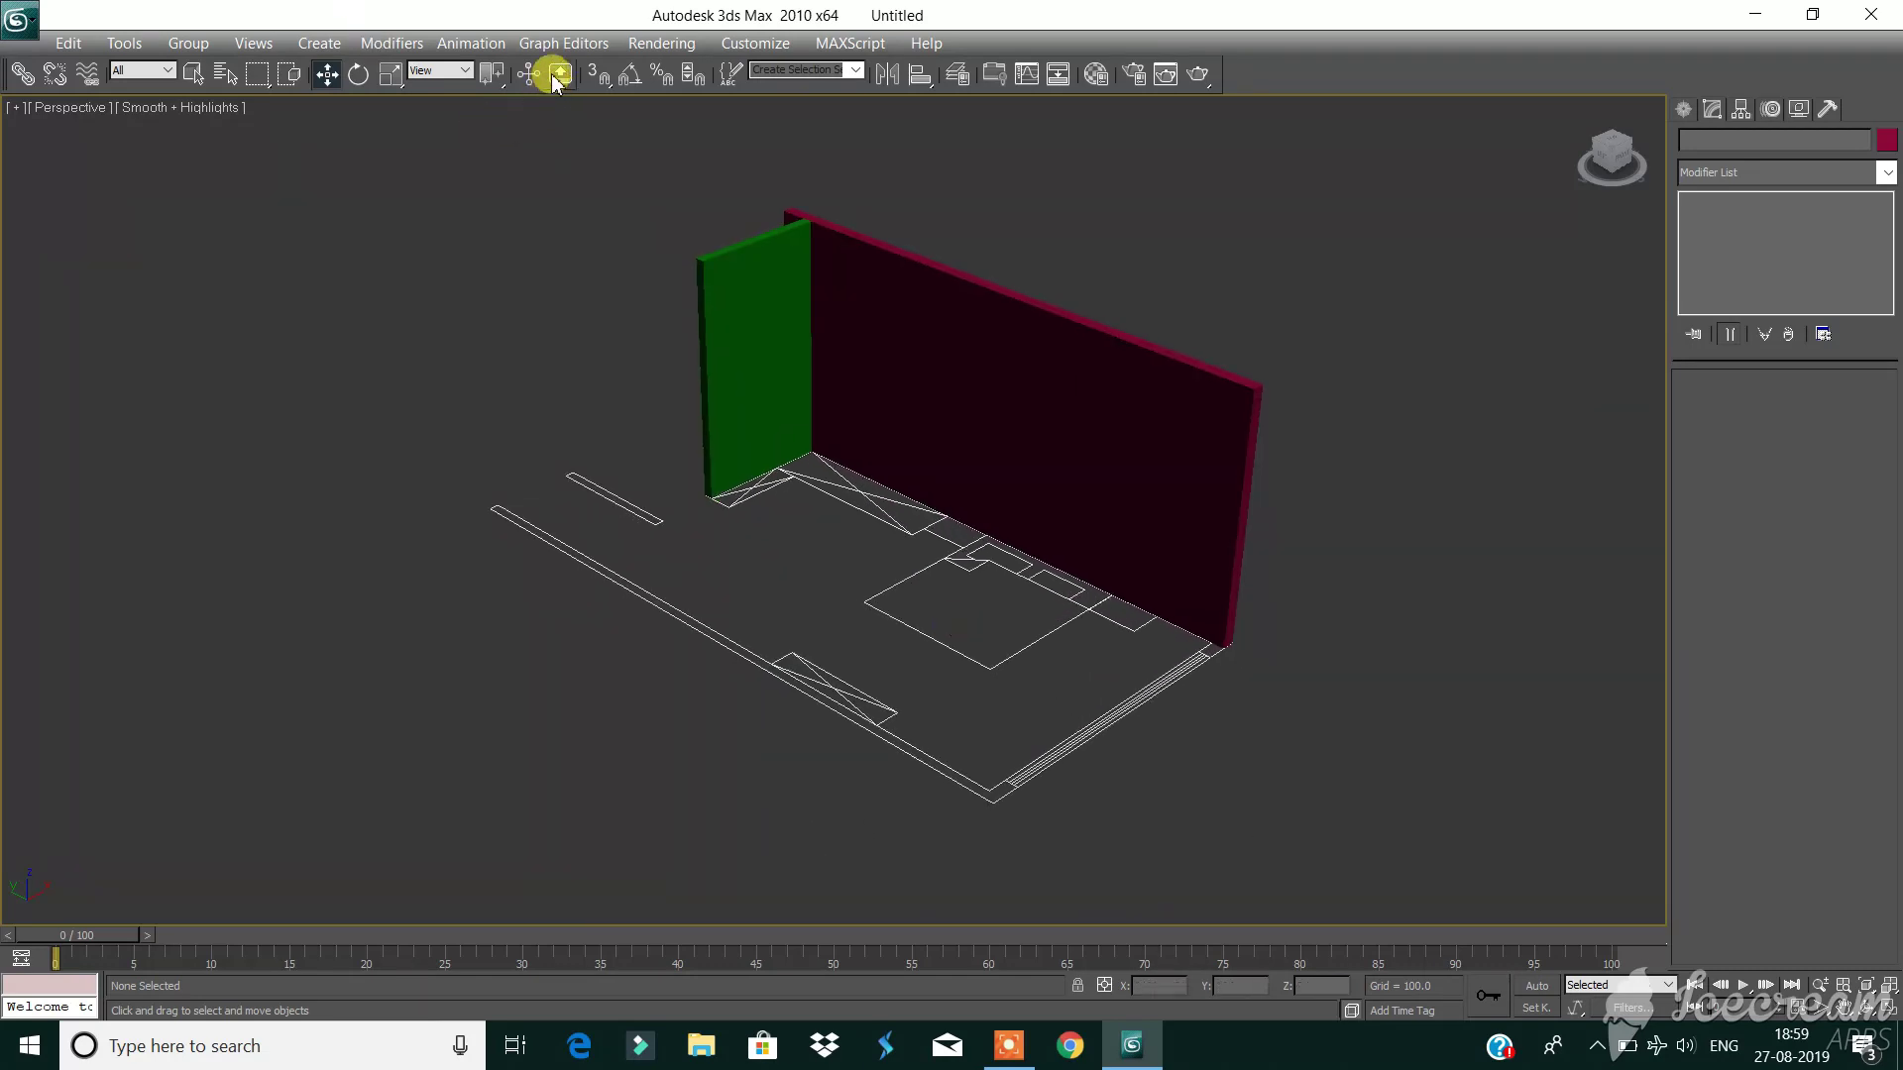
left_click(598, 75)
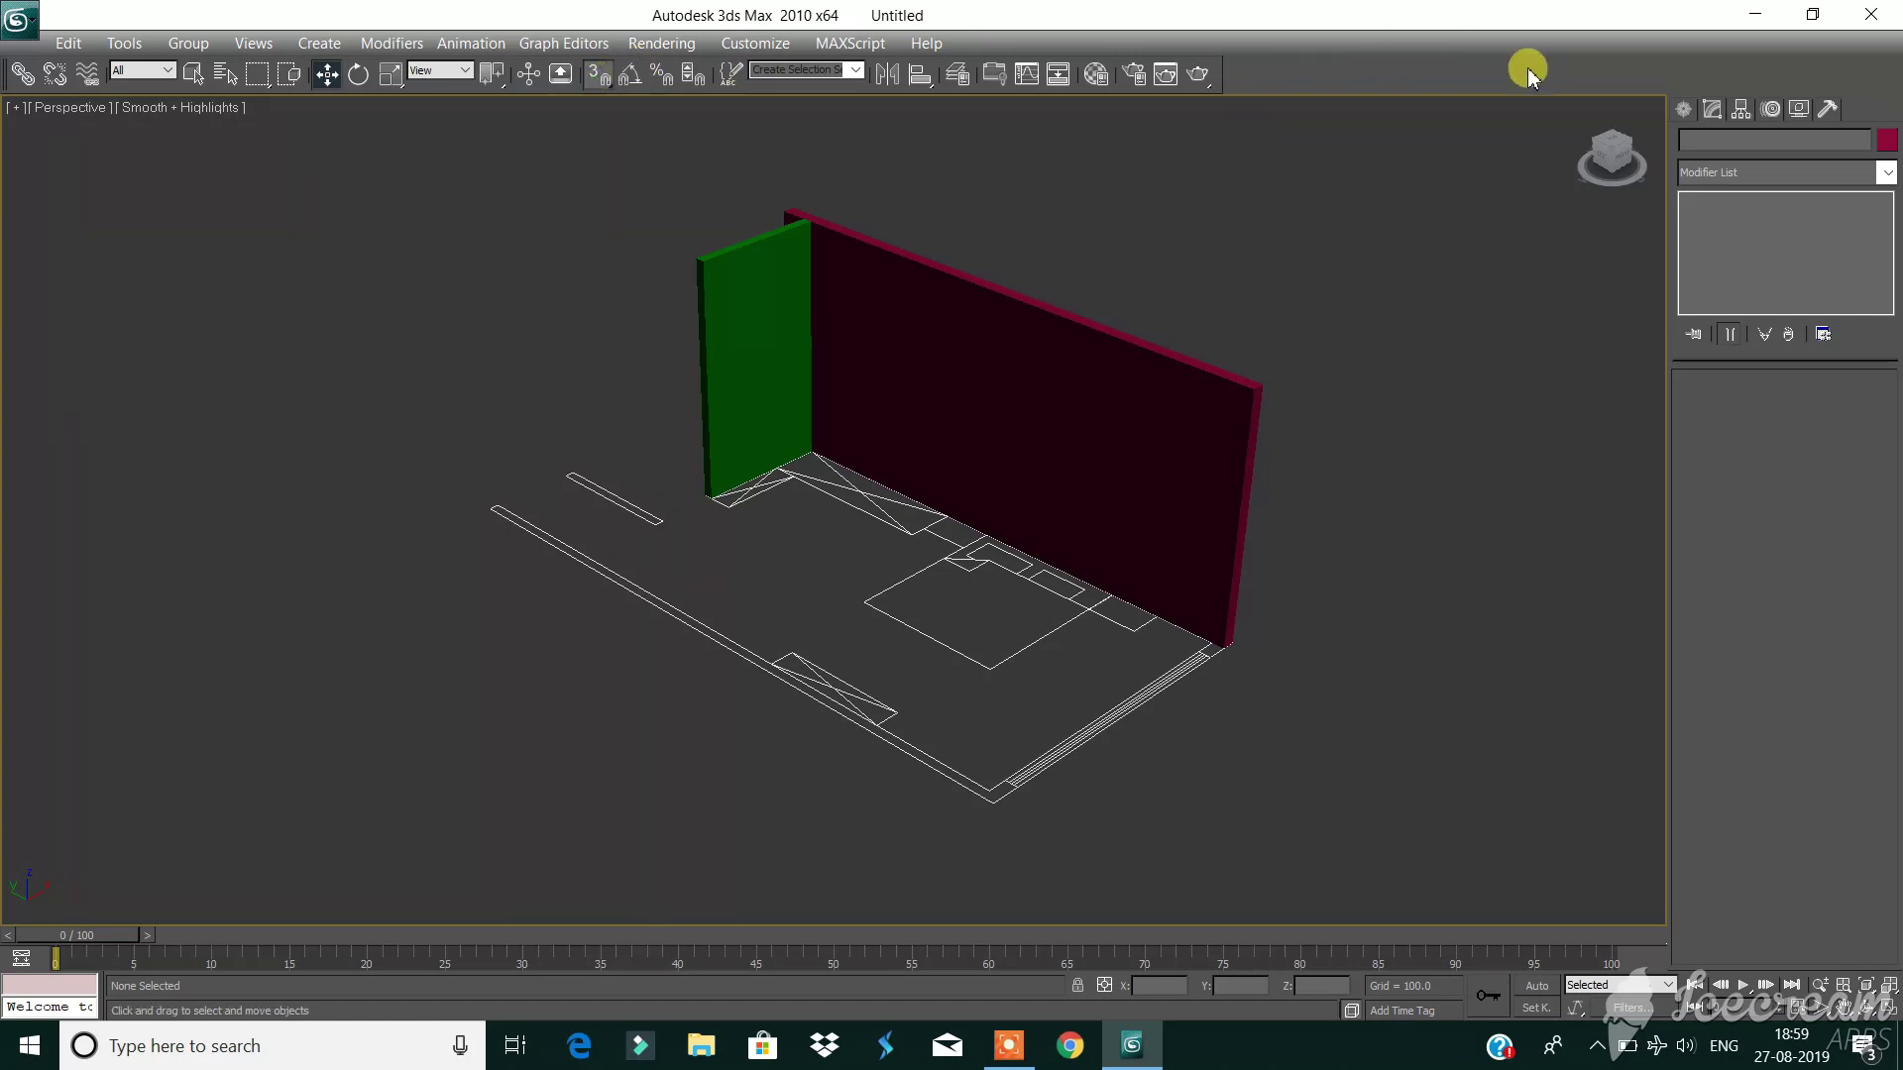
left_click(1682, 109)
left_click(1731, 255)
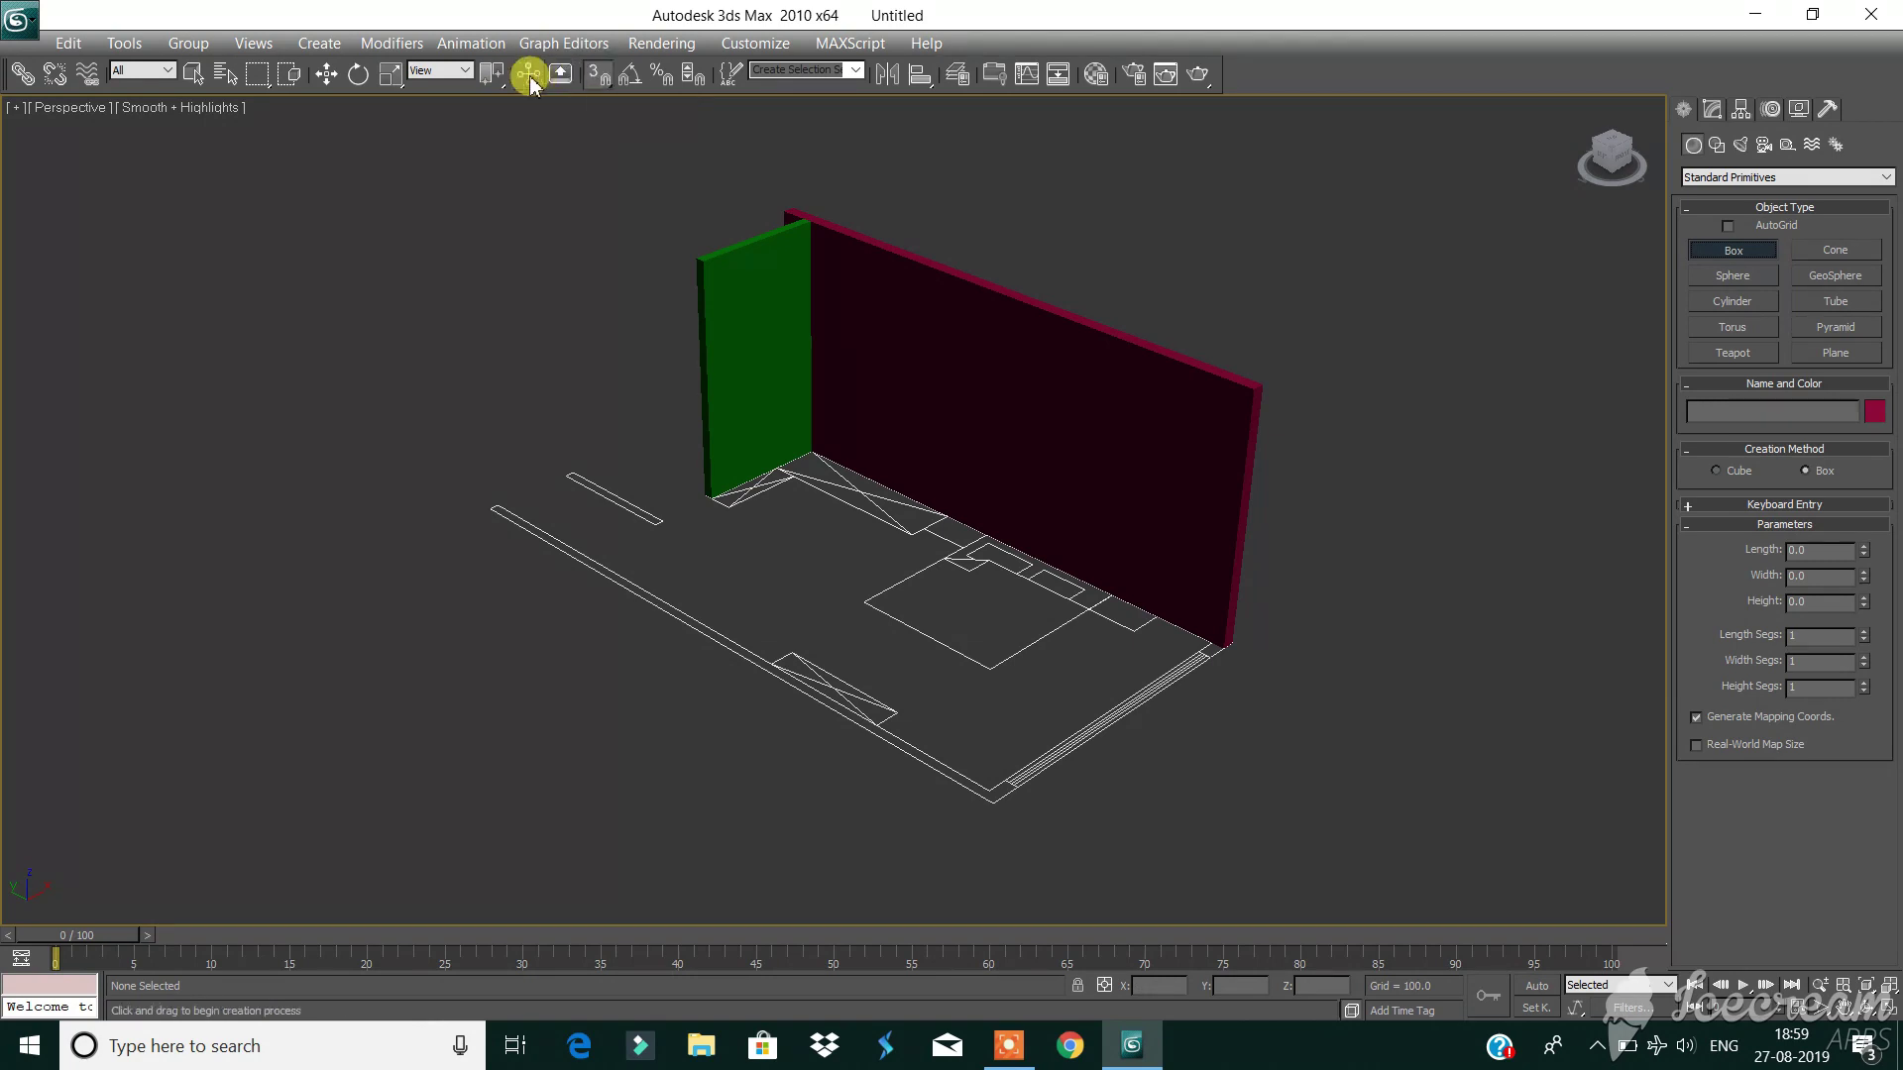
left_click(595, 77)
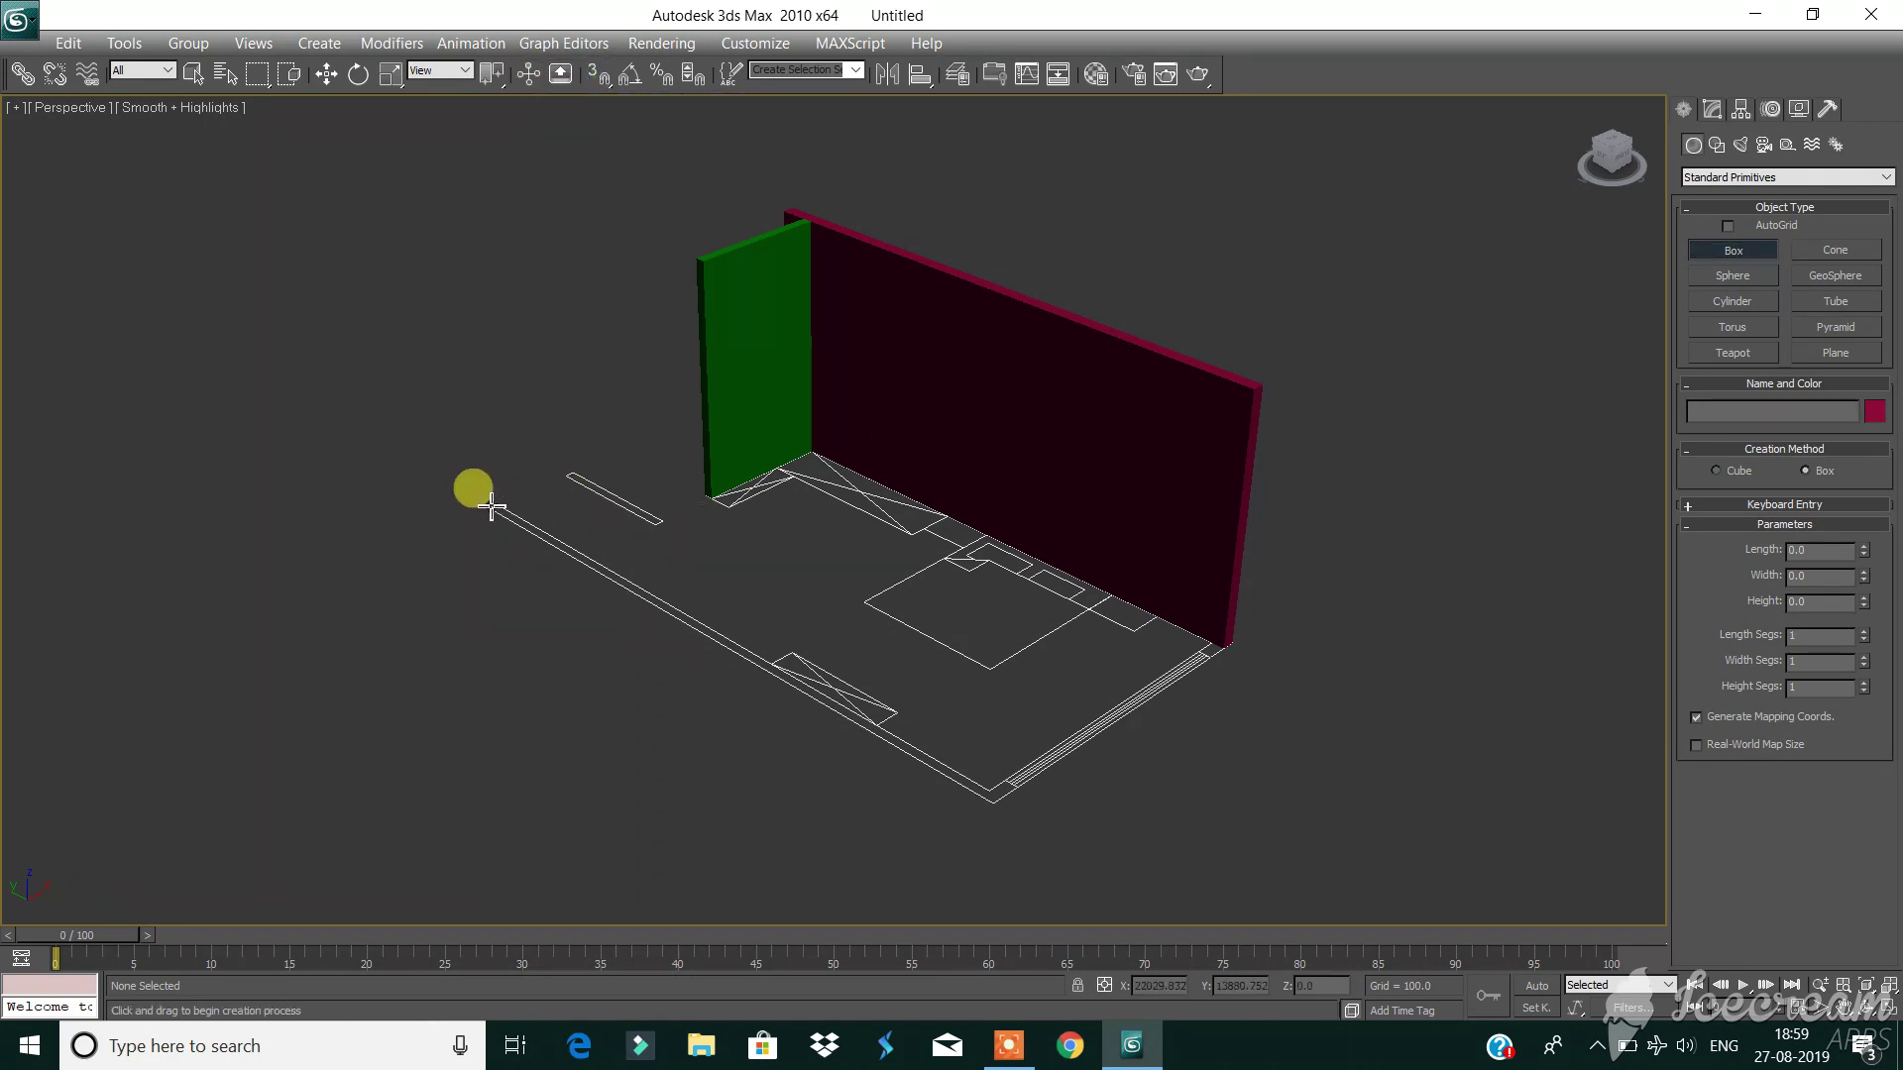
left_click(595, 75)
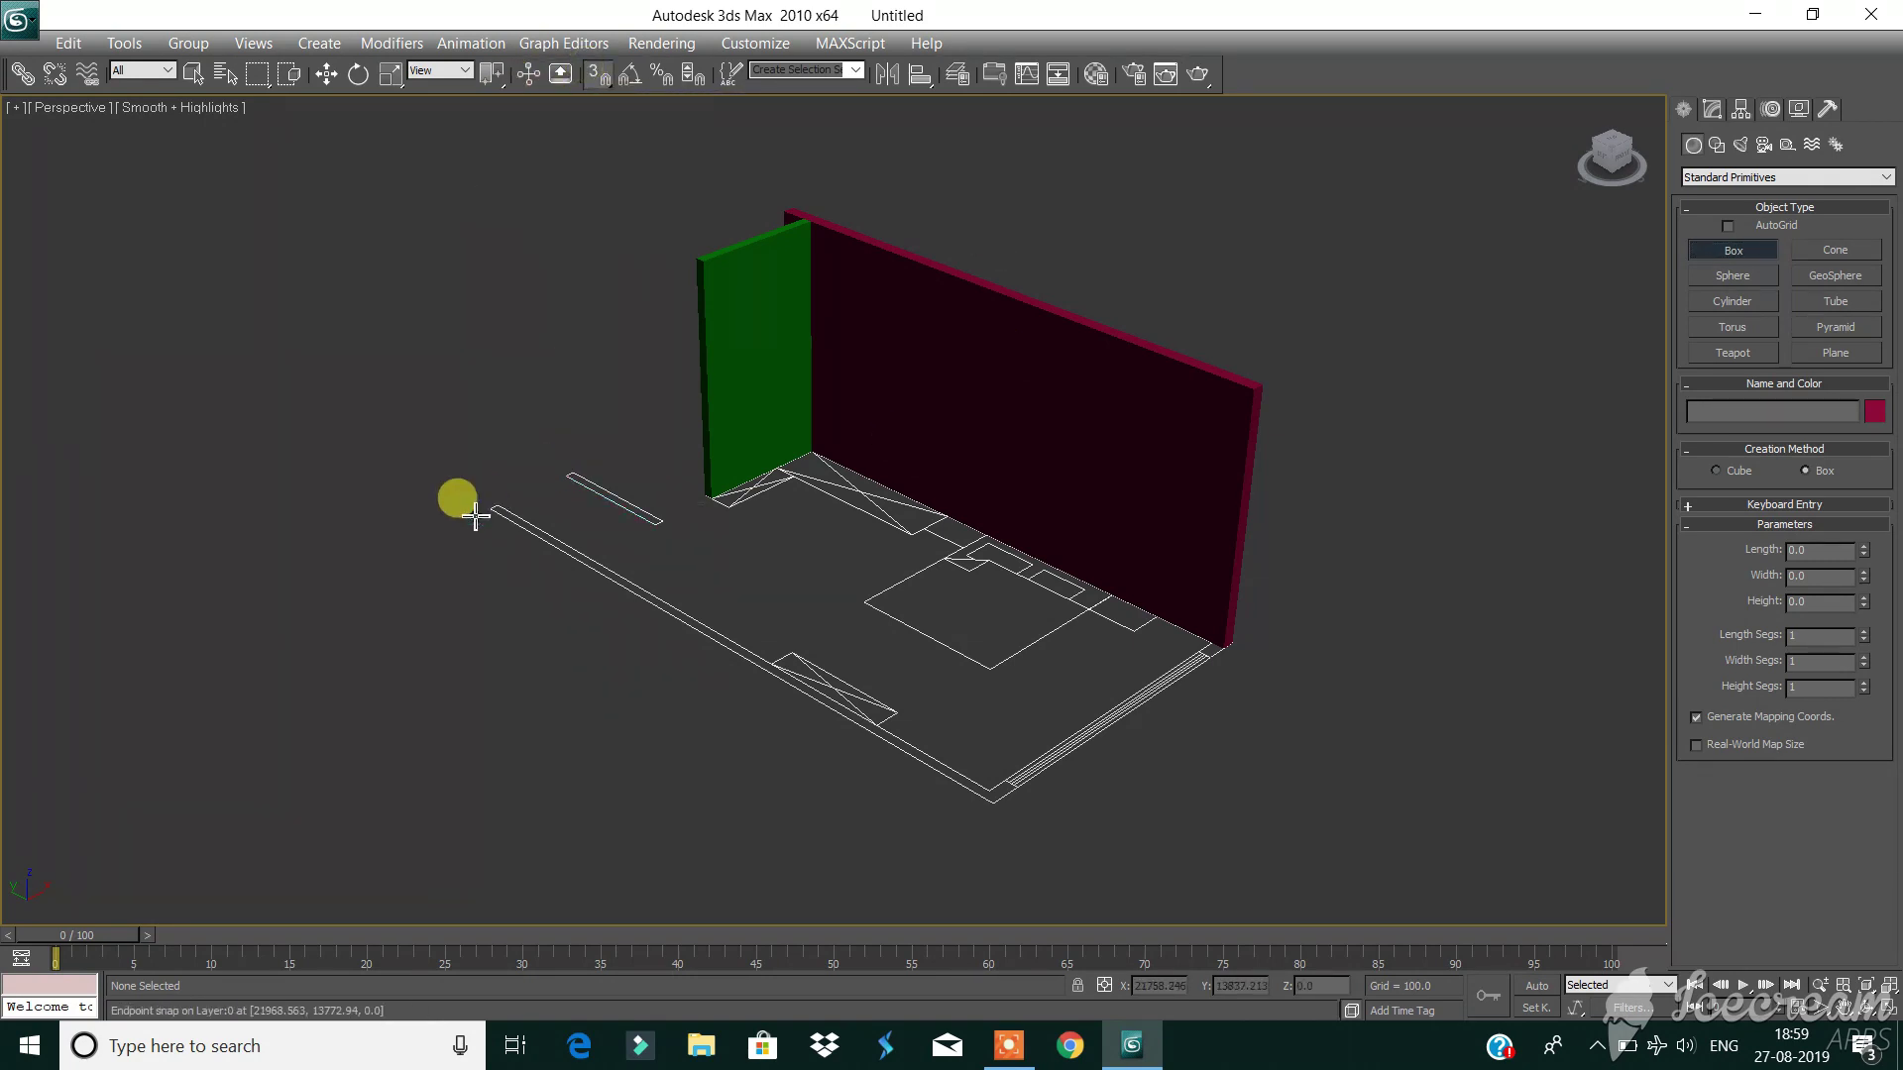
scroll(476, 516, "up", 3)
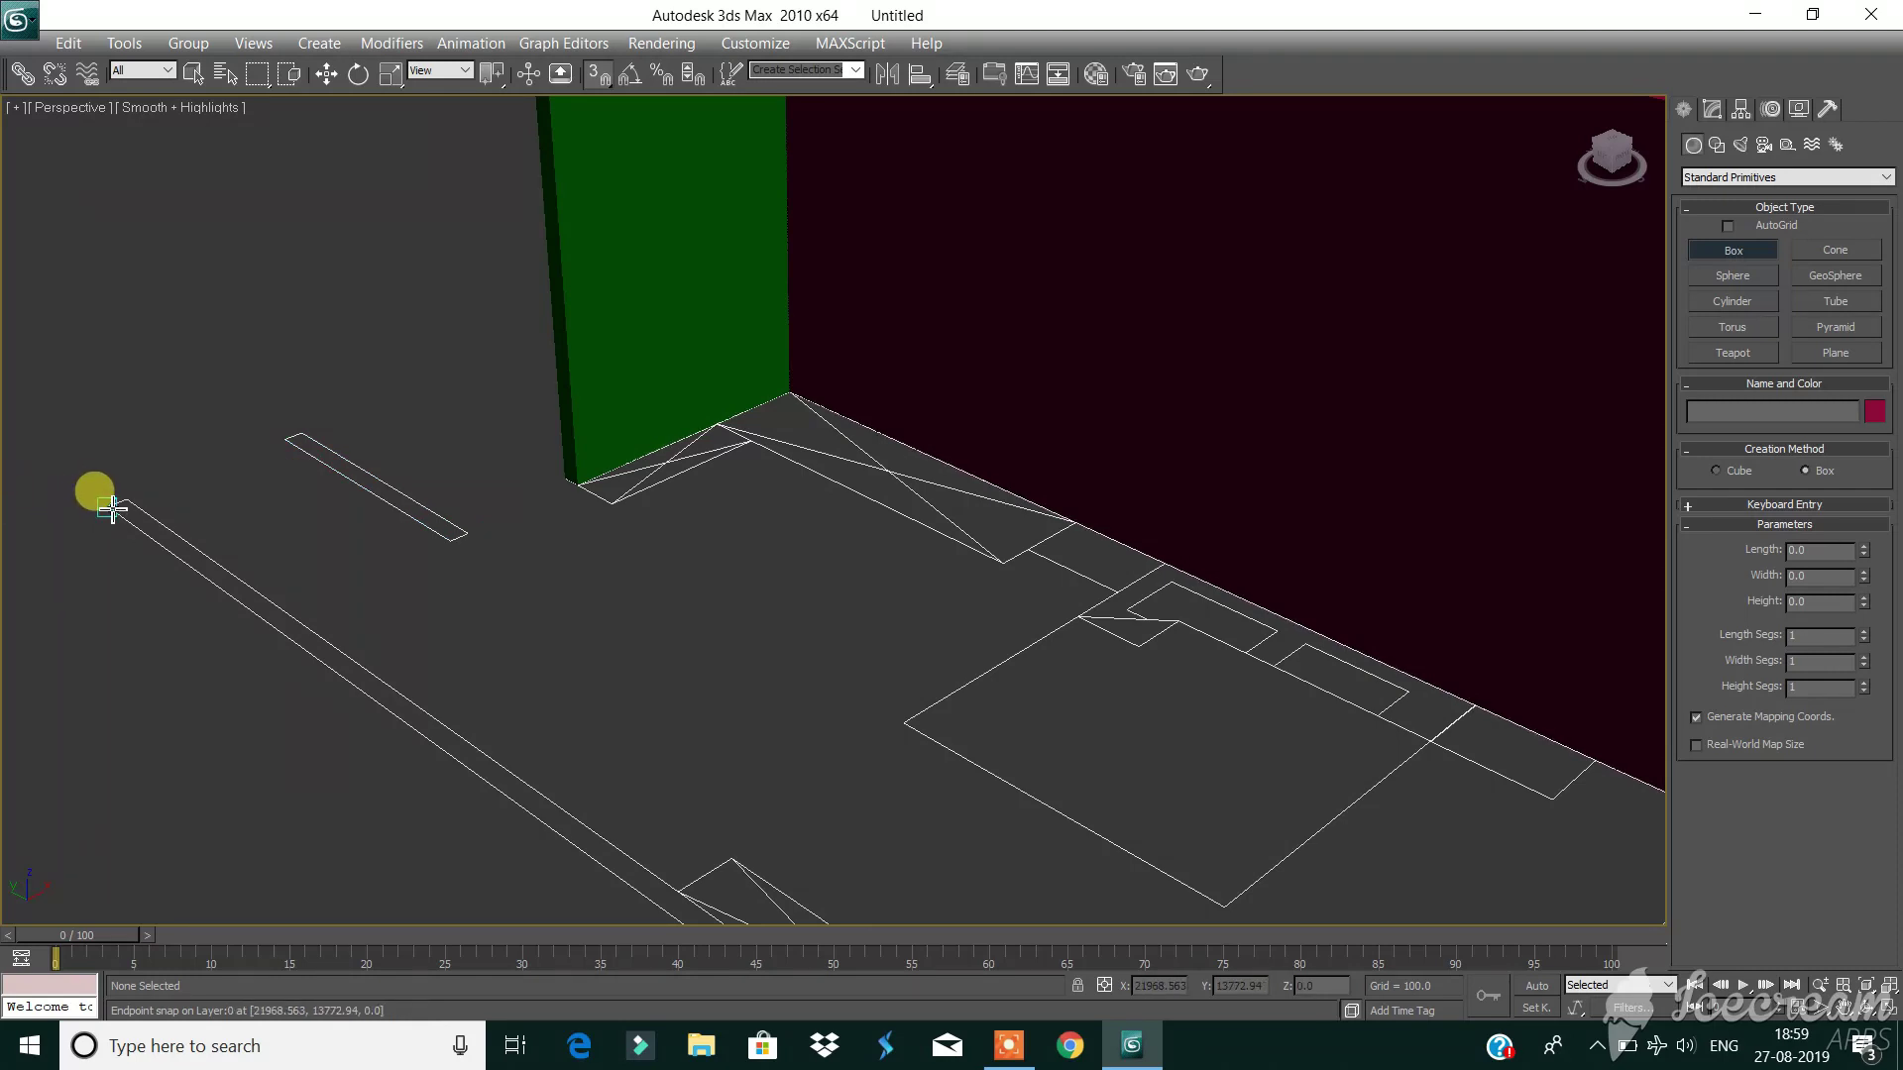
Draw a box base on the floor outline, then cancel the misplaced magenta attempt.
mouse_move(111, 510)
left_mouse_down()
mouse_move(297, 510)
mouse_move(803, 687)
mouse_move(905, 539)
left_mouse_up()
scroll(297, 510, "down", 5)
scroll(803, 686, "up", 2)
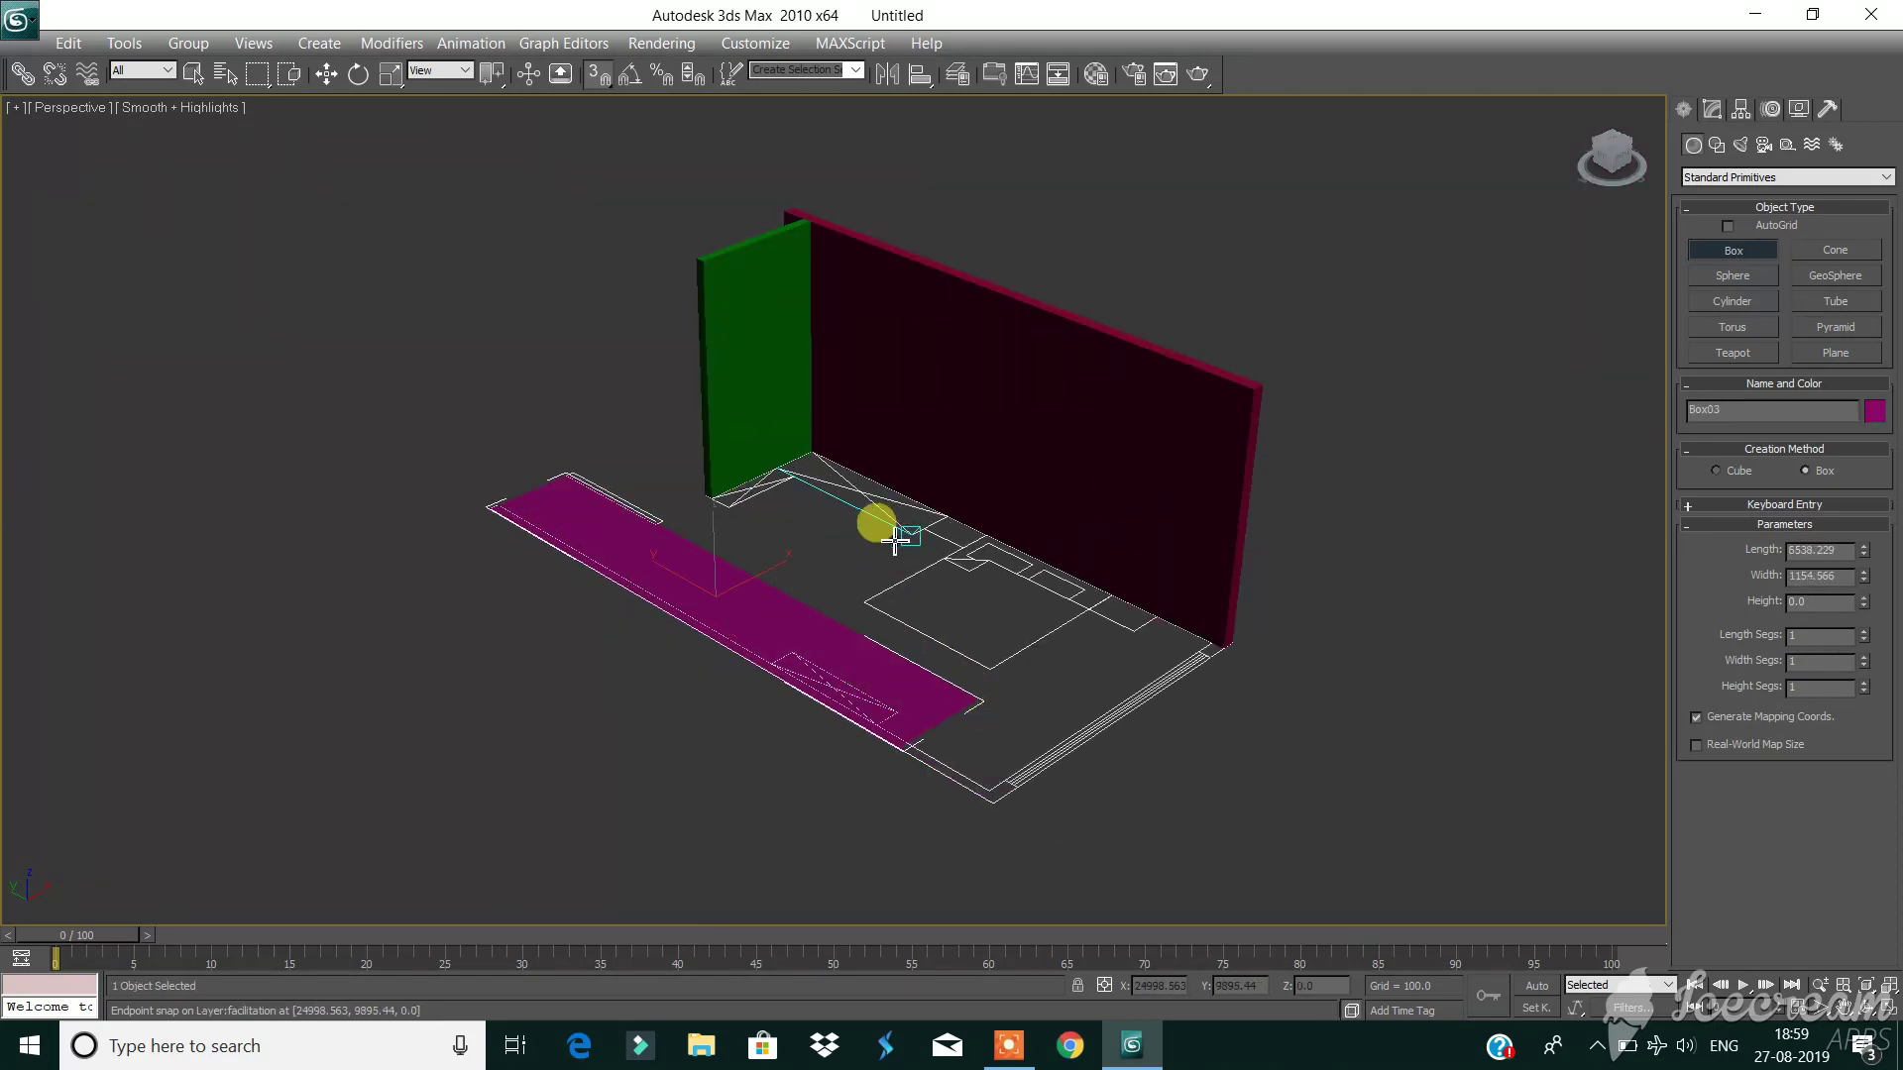
right_click(895, 540)
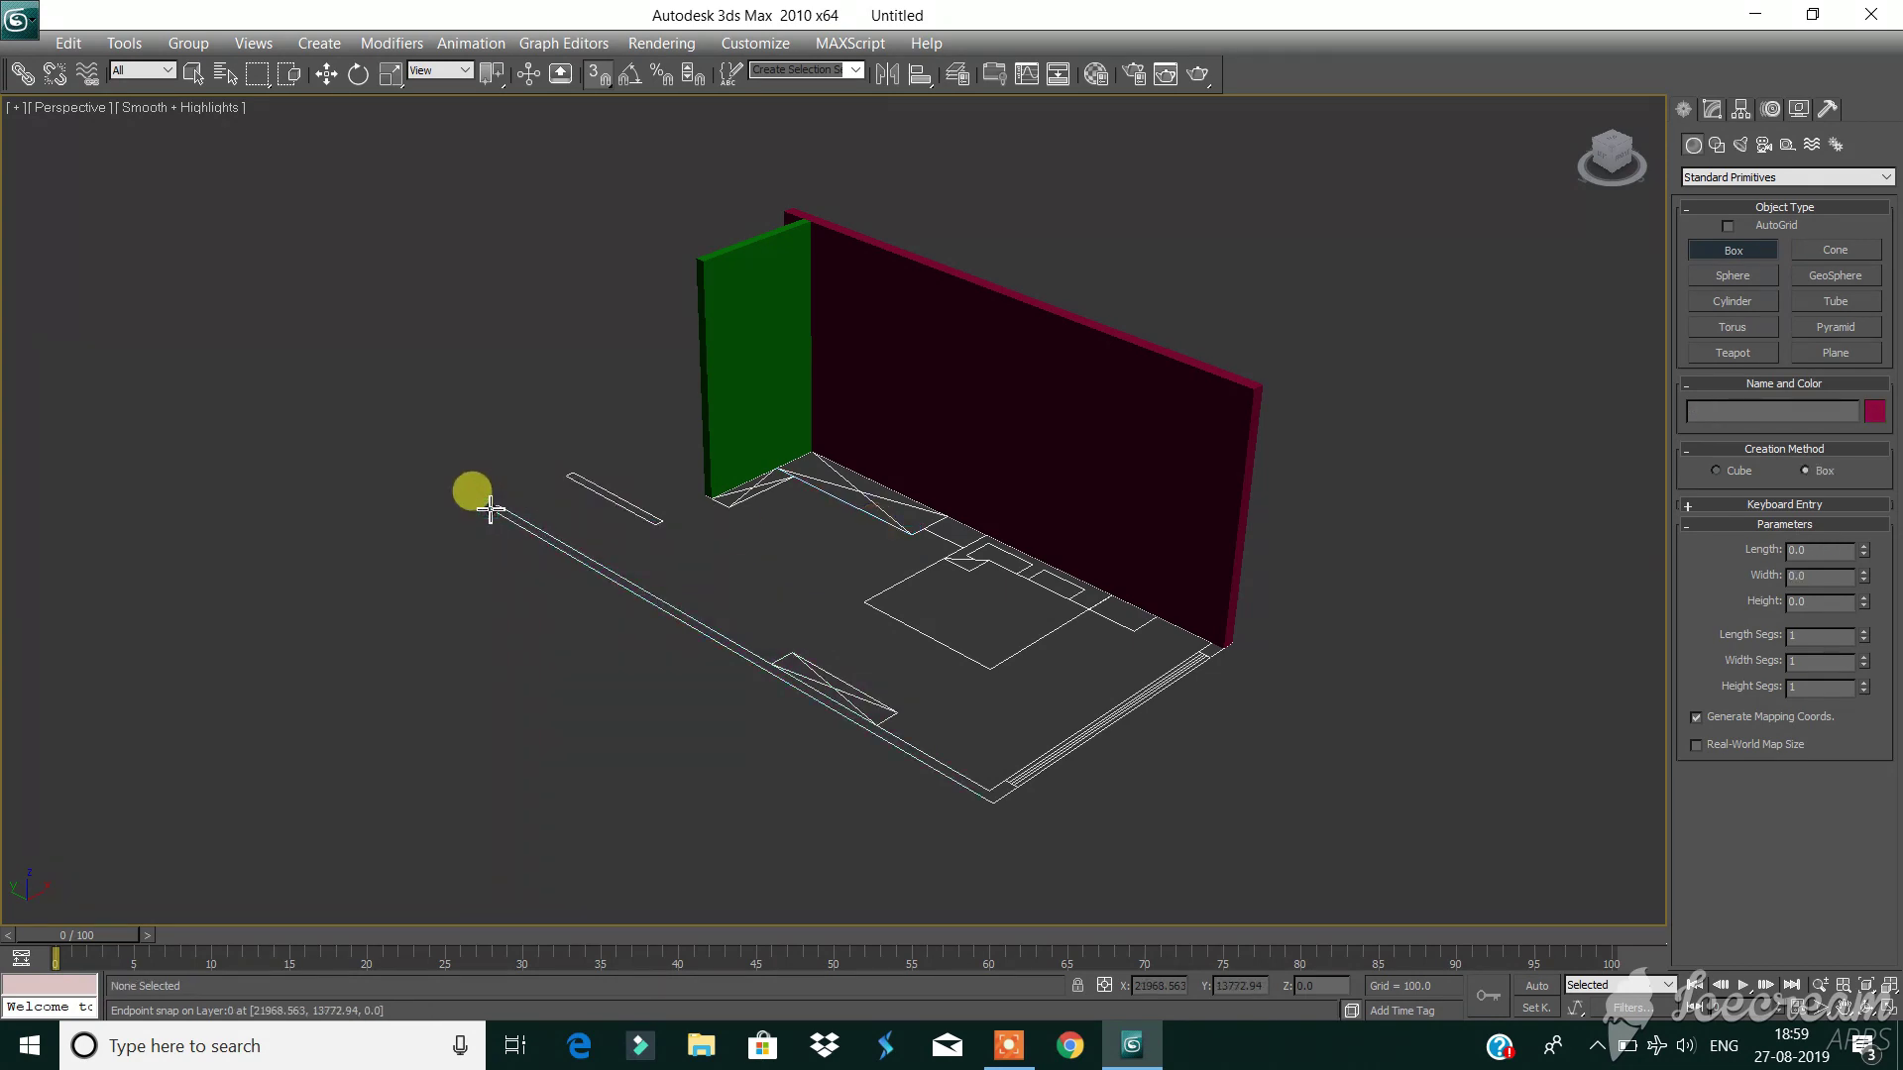
scroll(481, 505, "up", 2)
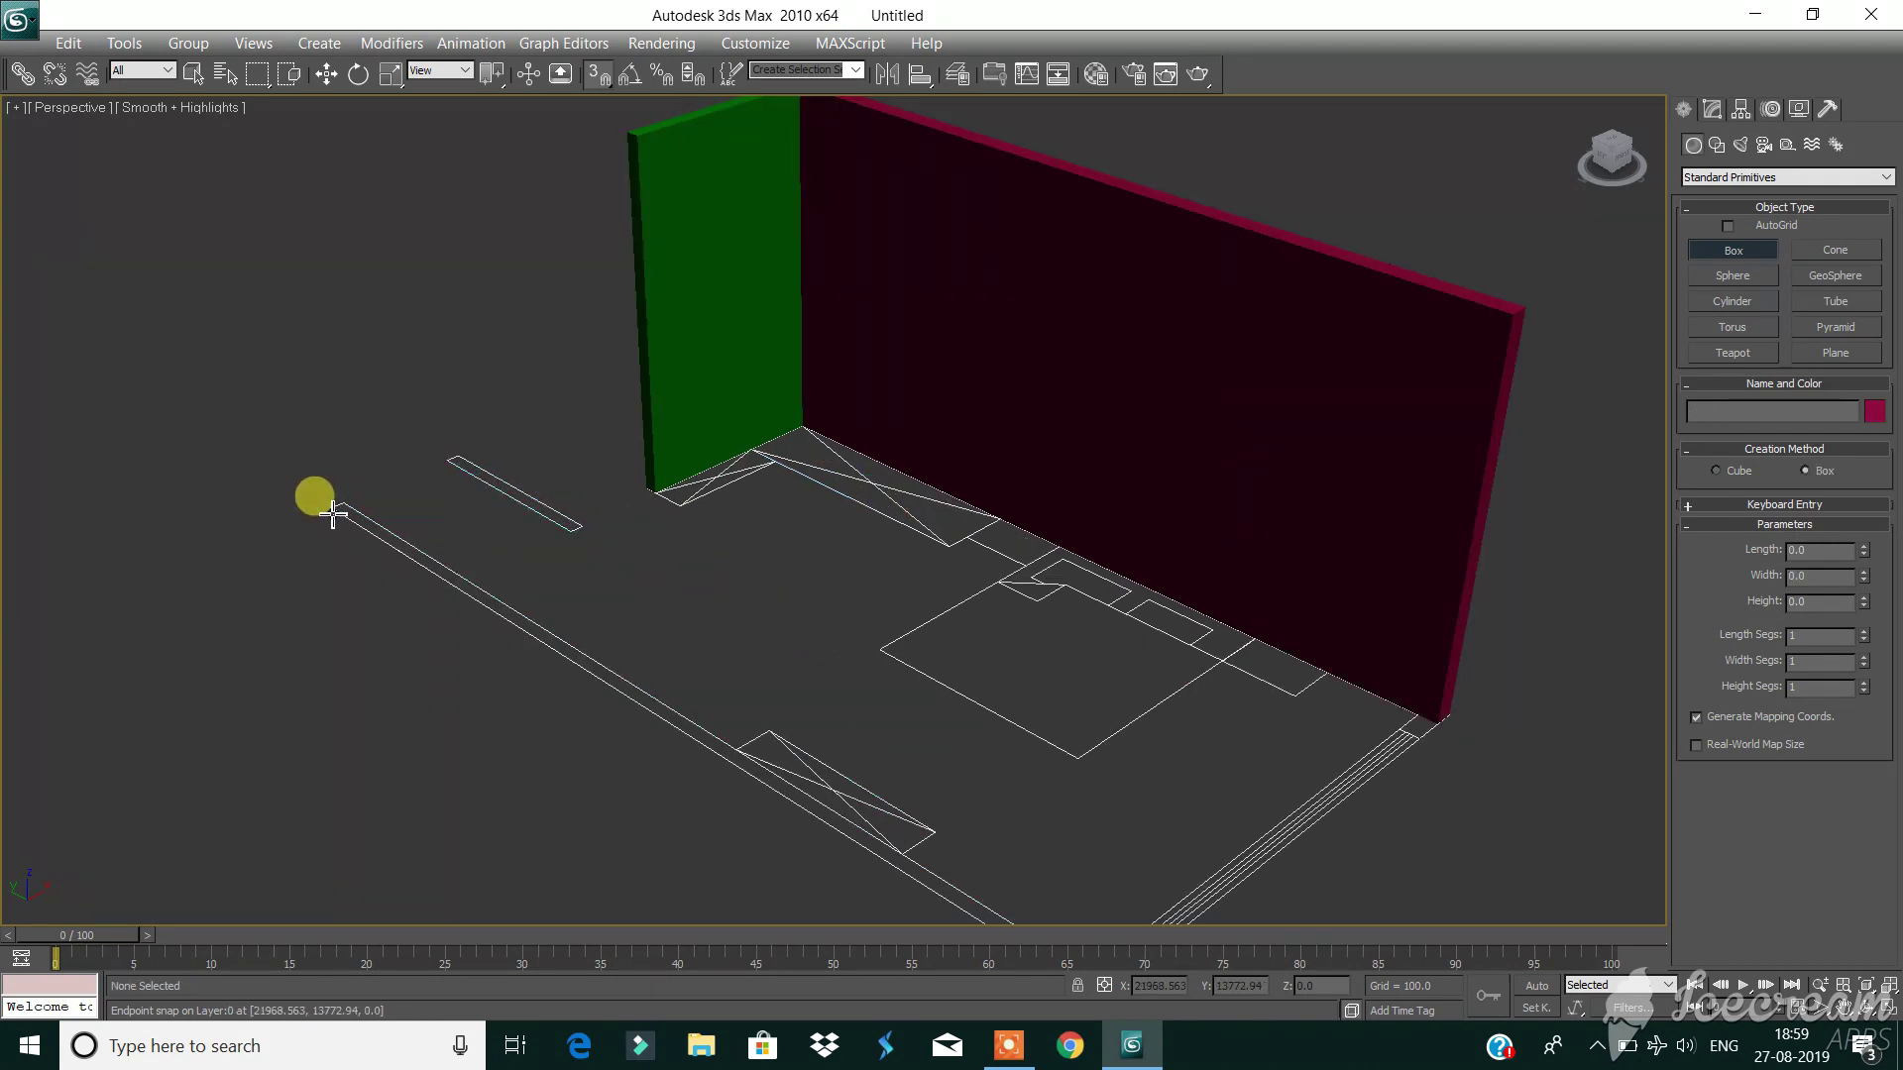
Draw the yellow 7590 × 115 wall along the front floor line and set its height to 3000.
mouse_move(335, 510)
left_mouse_down()
mouse_move(480, 539)
mouse_move(996, 792)
left_mouse_up()
scroll(496, 550, "down", 2)
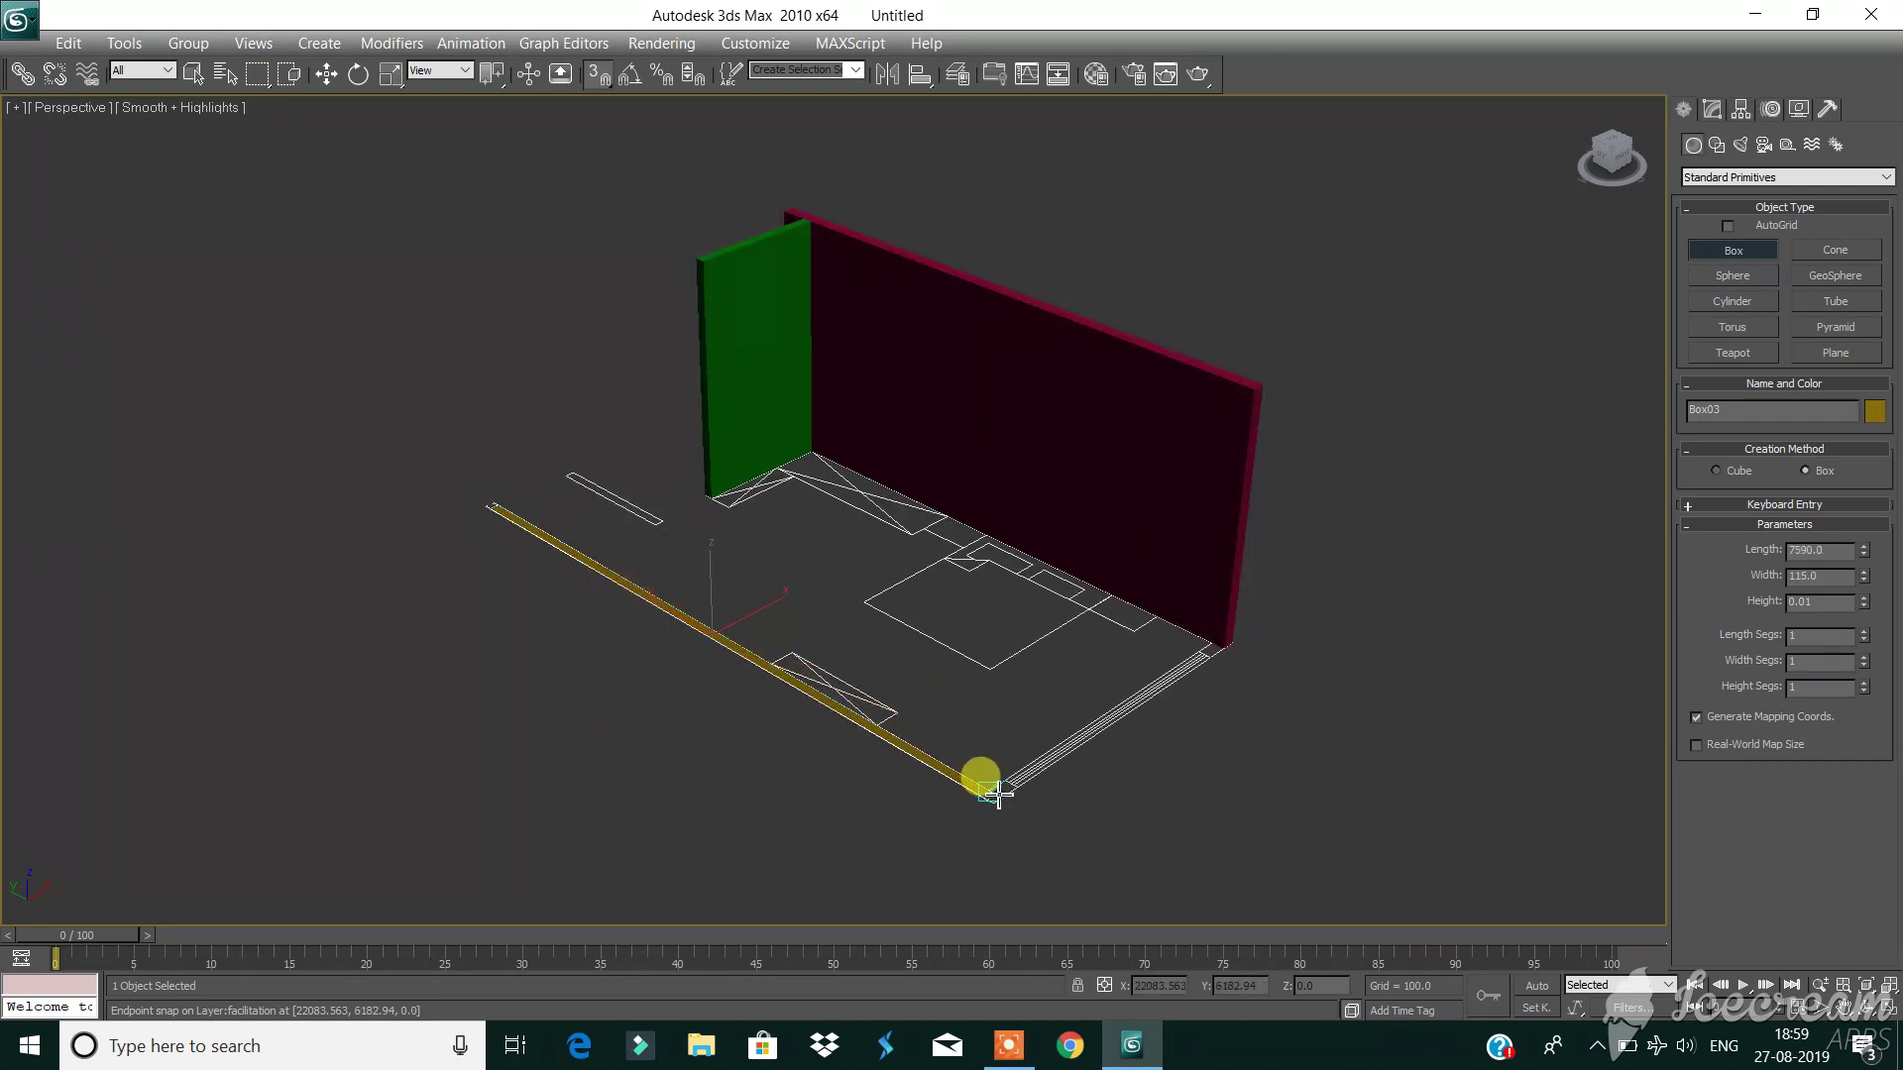
left_click(927, 640)
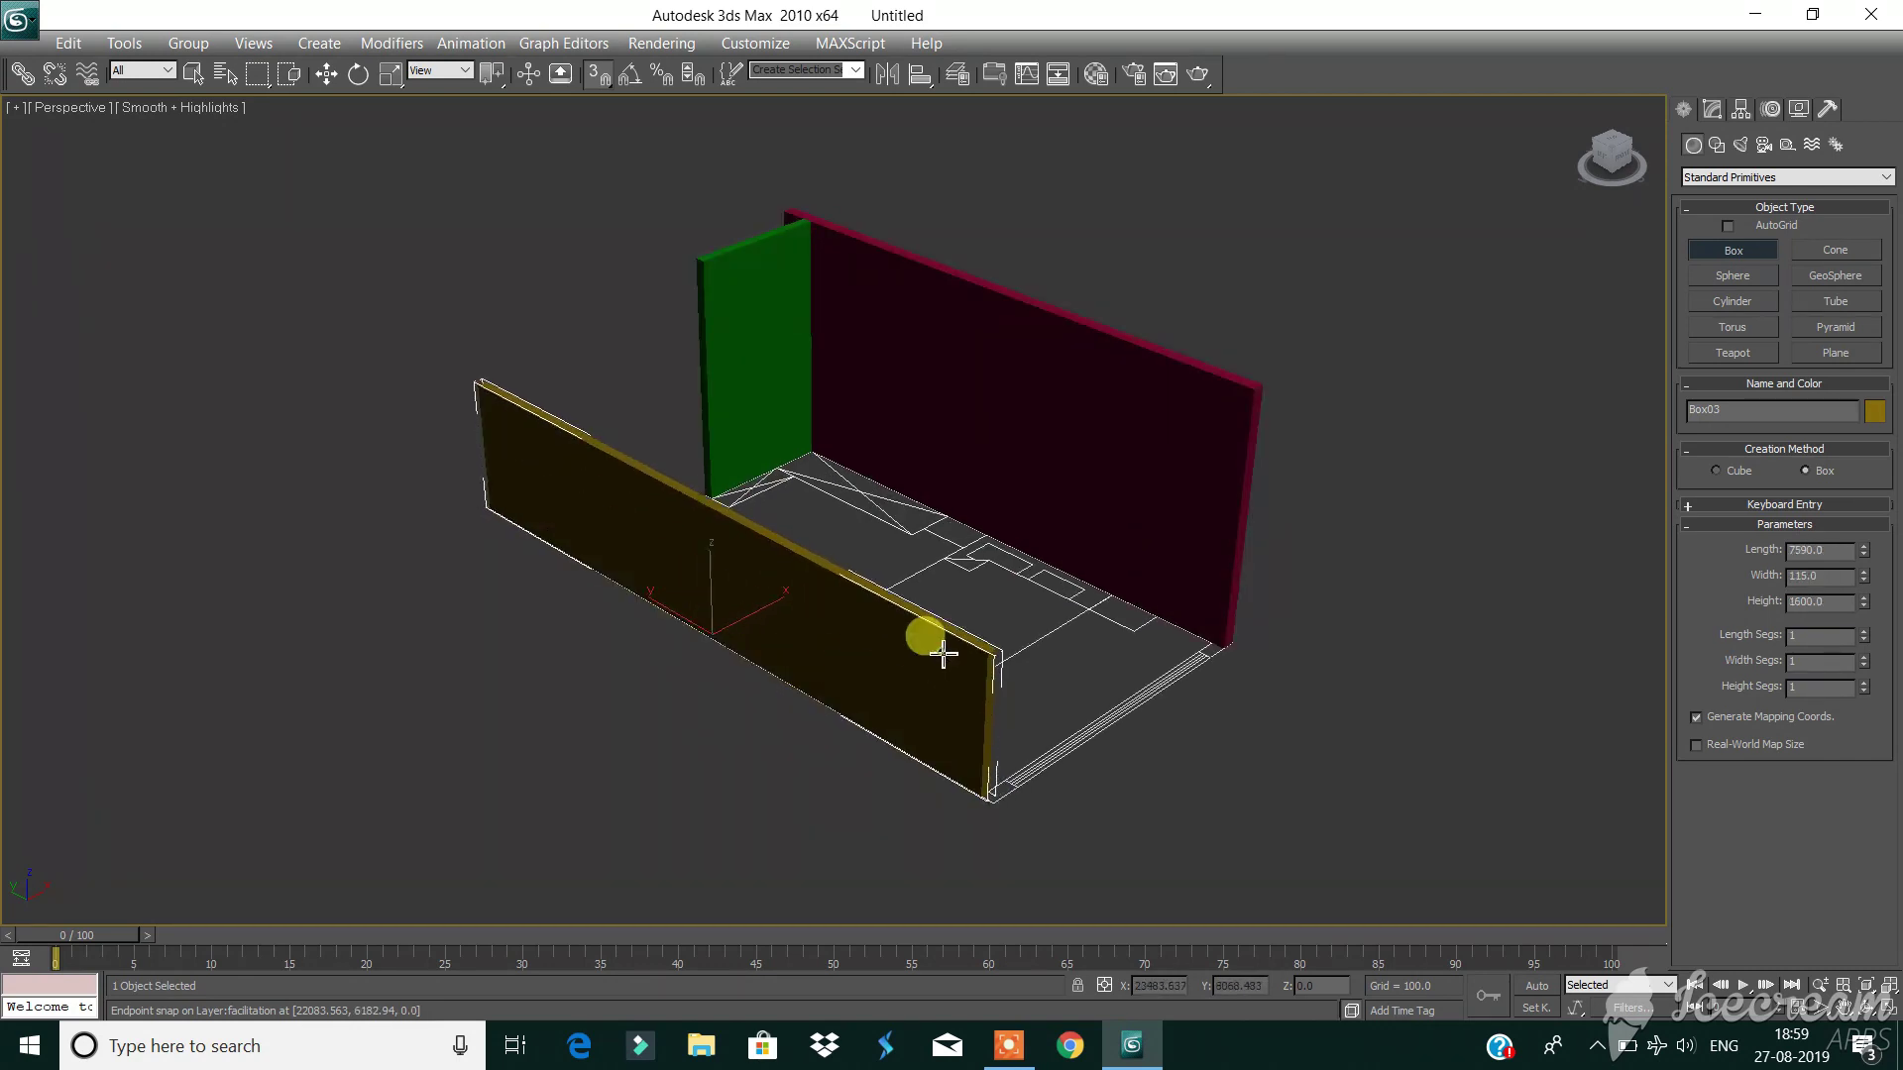
left_click(324, 76)
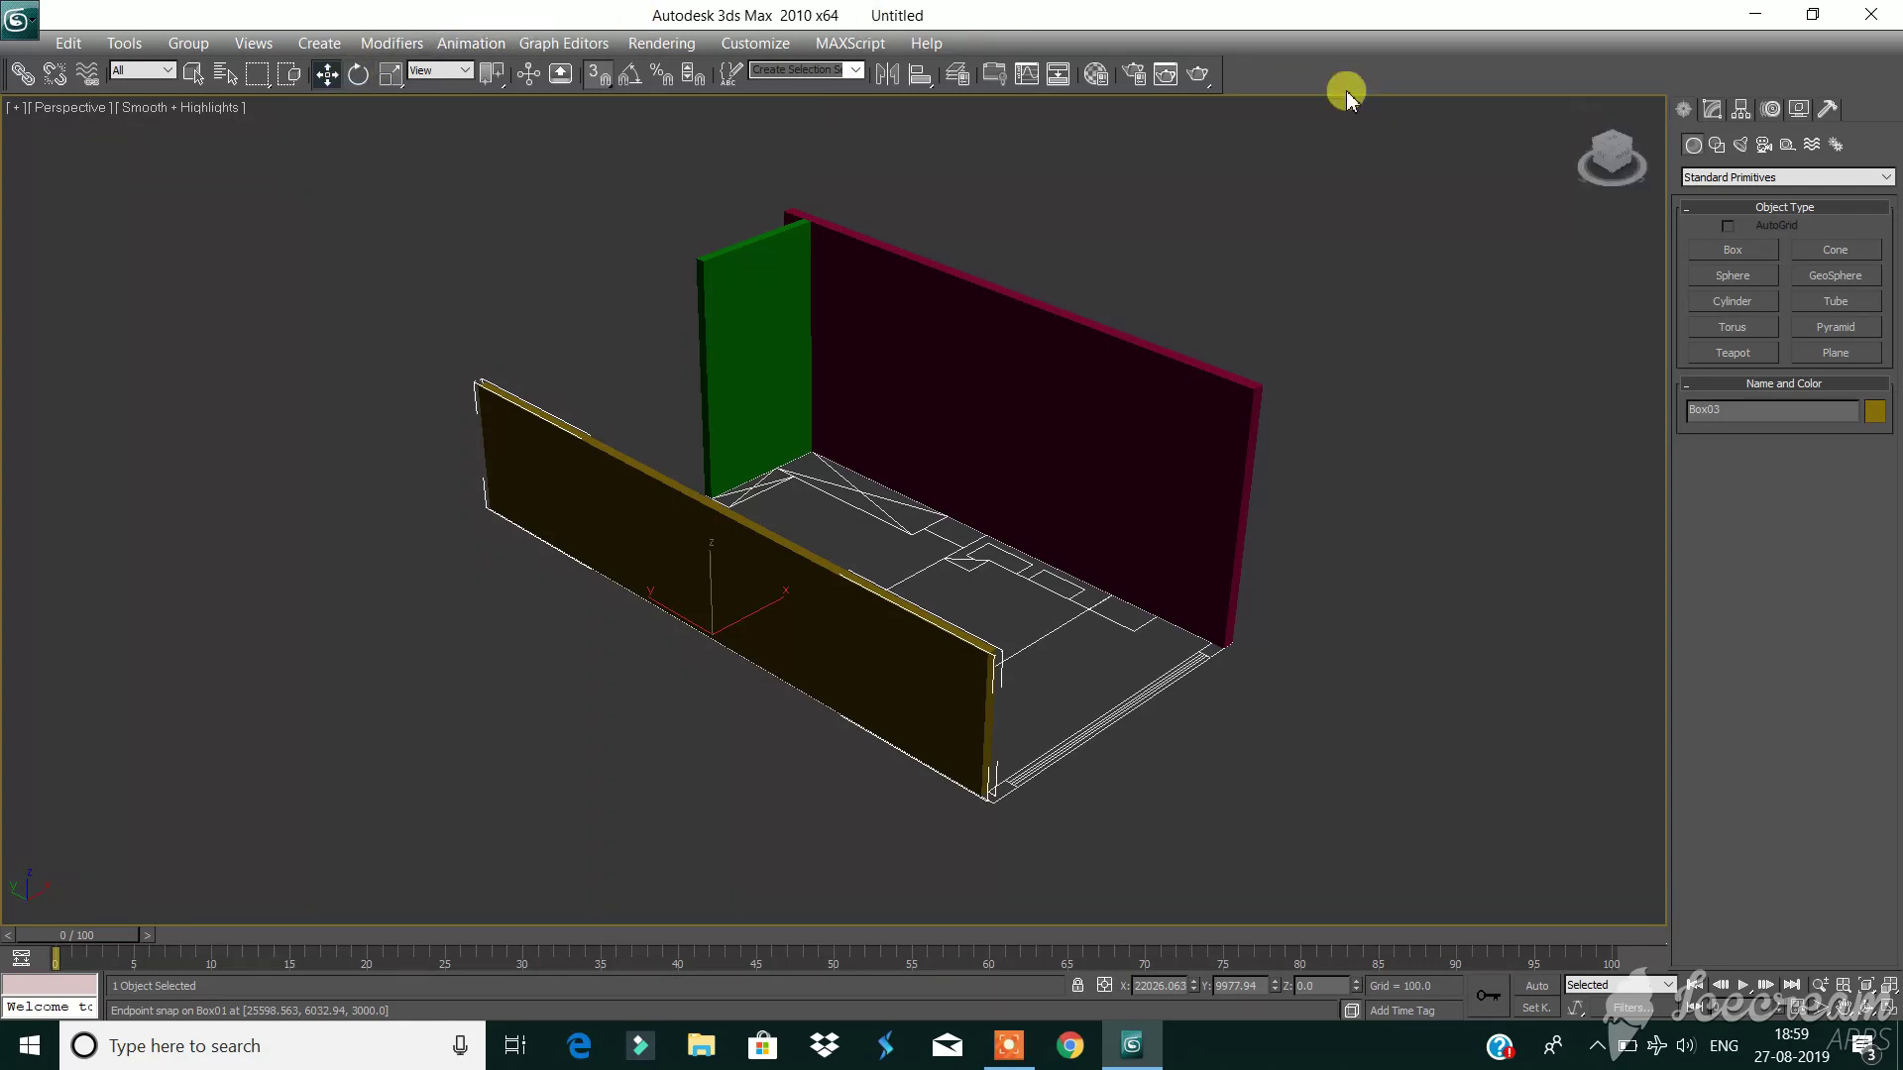
left_click(1709, 104)
double_click(1833, 459)
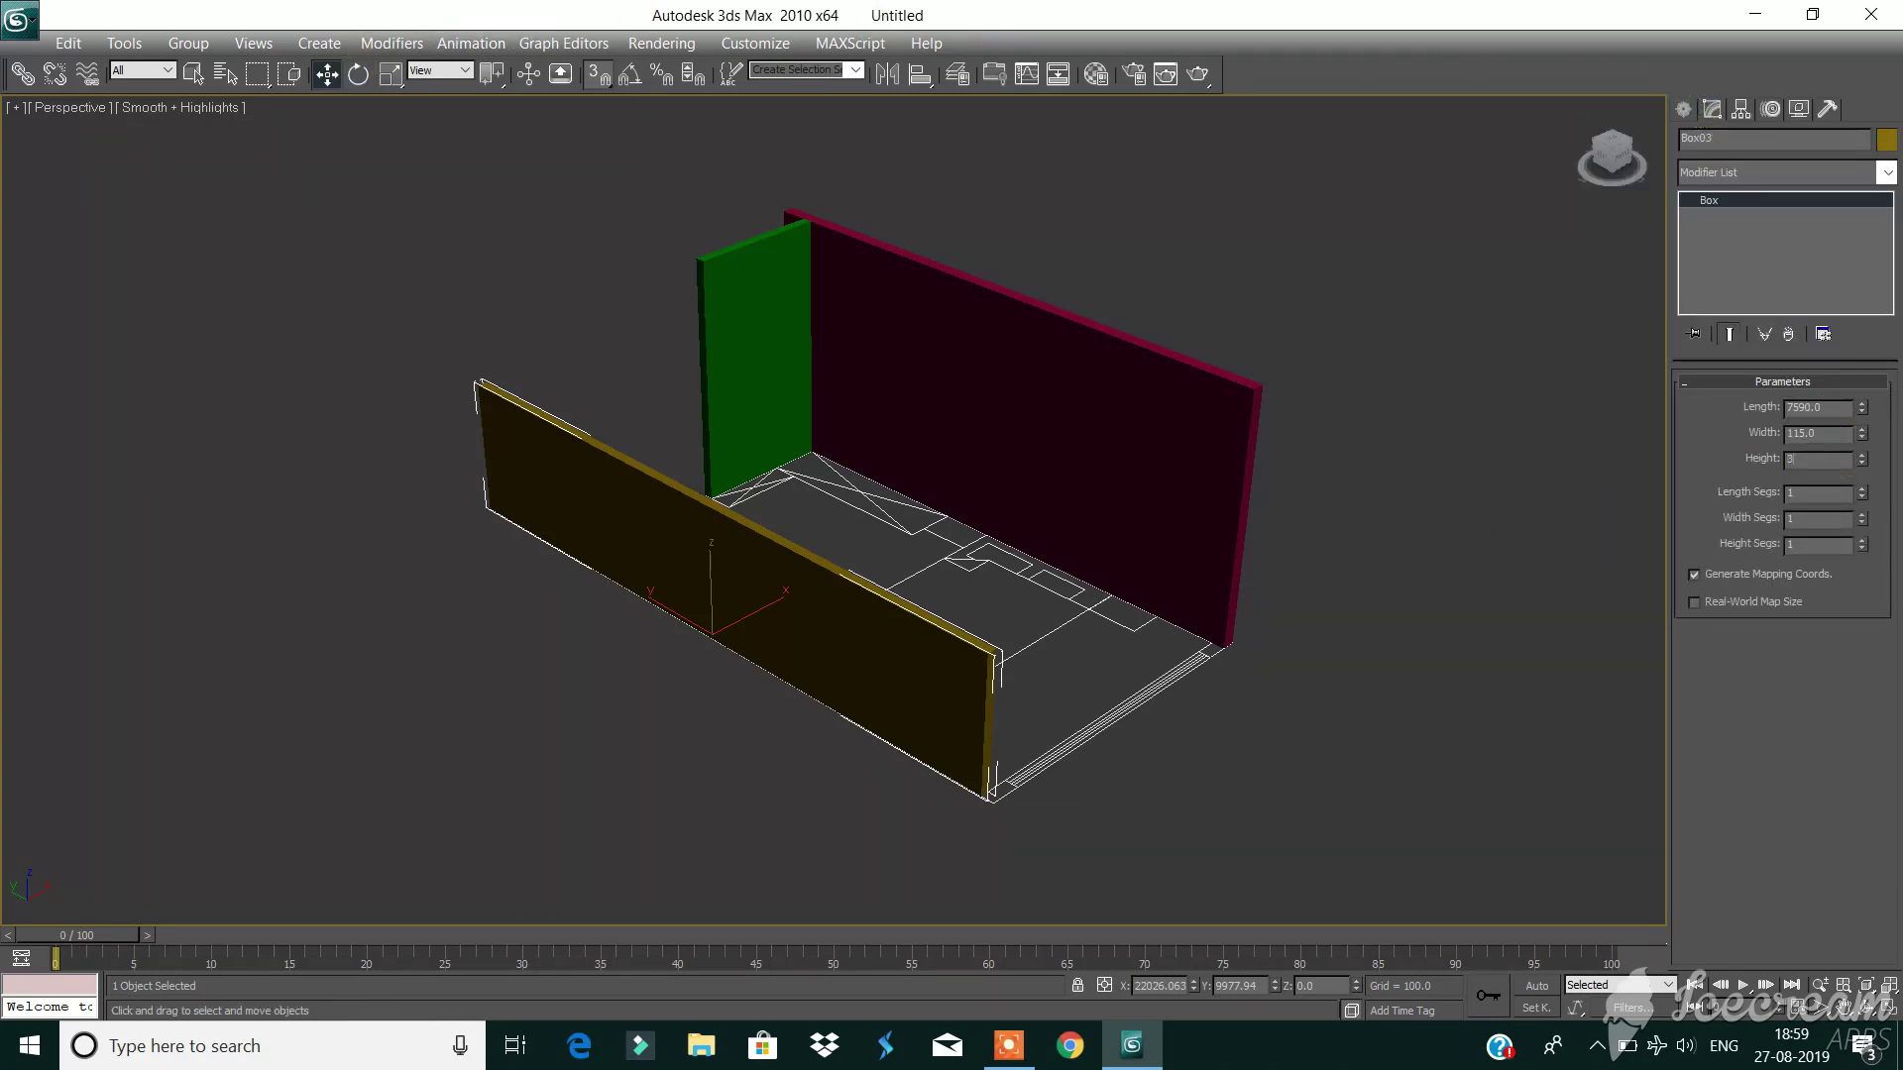
type("3000")
left_click(1285, 580)
middle_click_drag(1288, 578, 1125, 585)
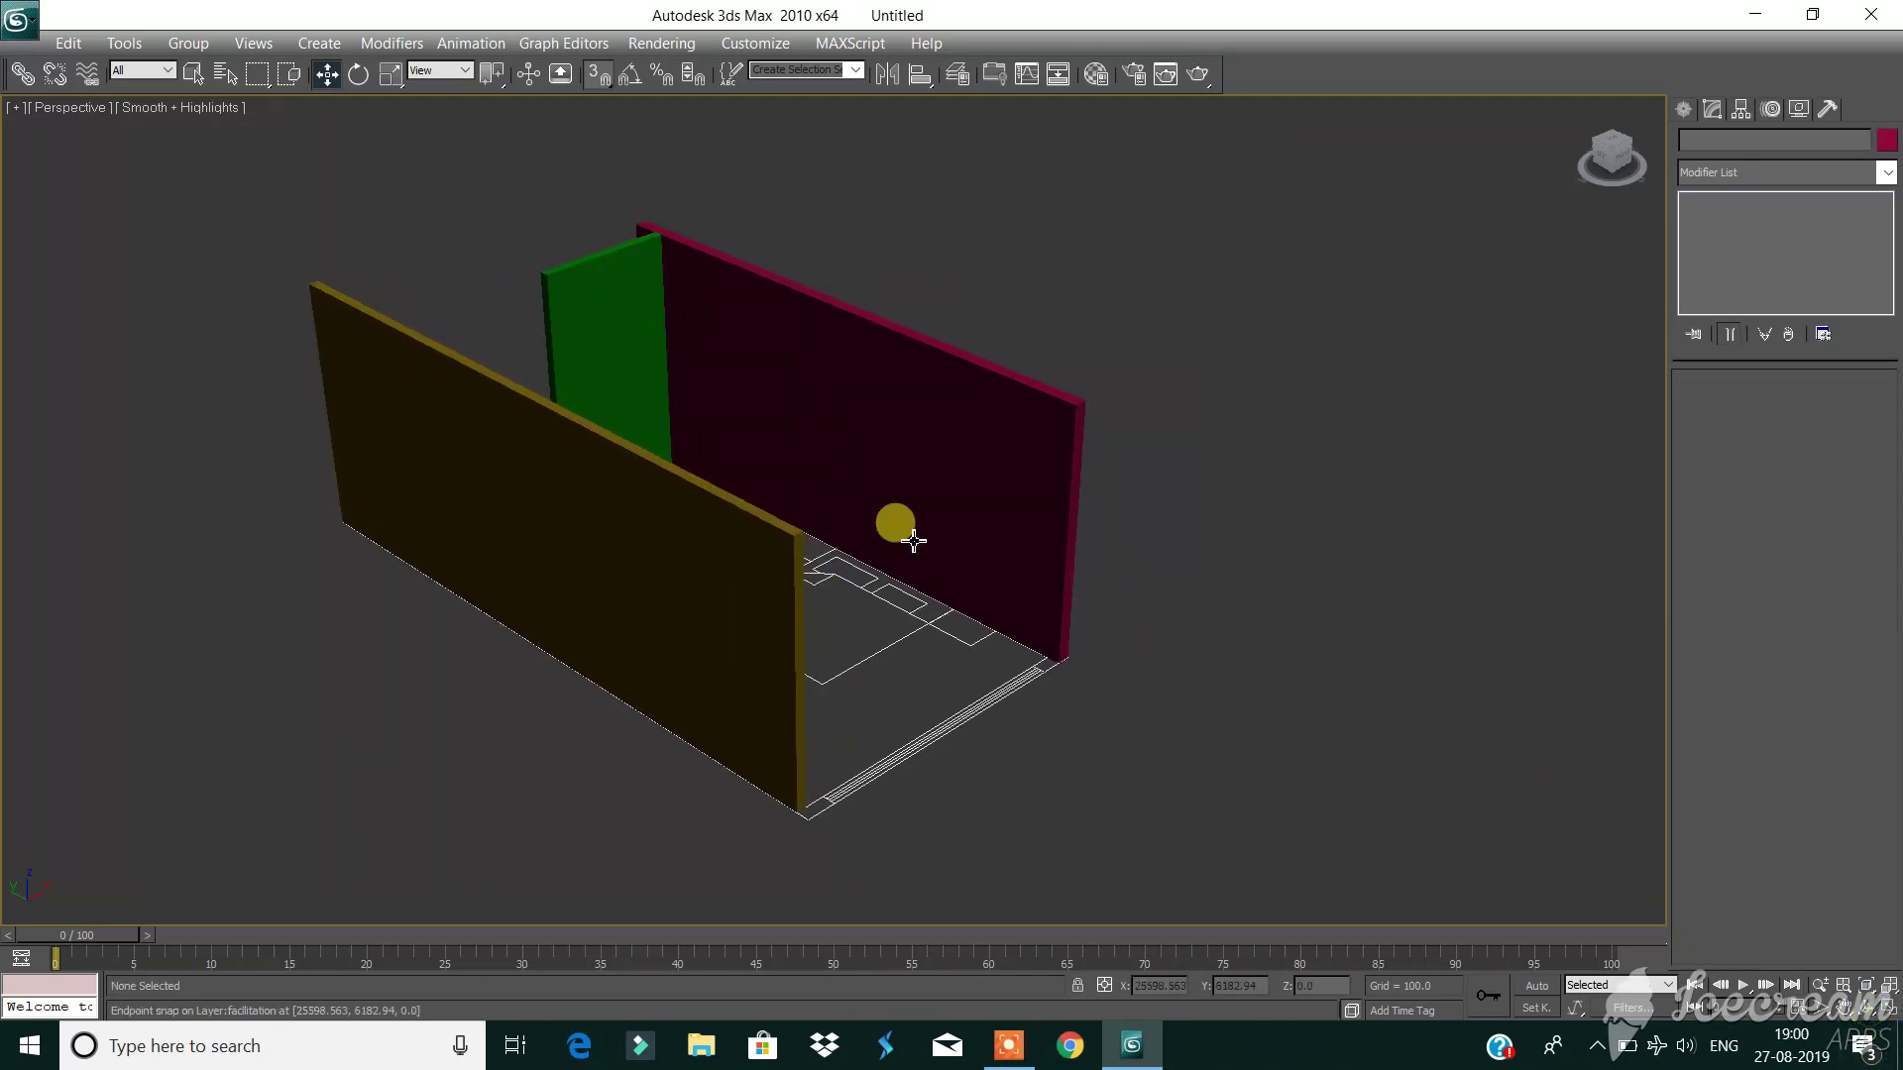
Orbit over the floor plan and snap-draw a blue 150 × 3630 wall along the front edge.
left_click(1873, 1016)
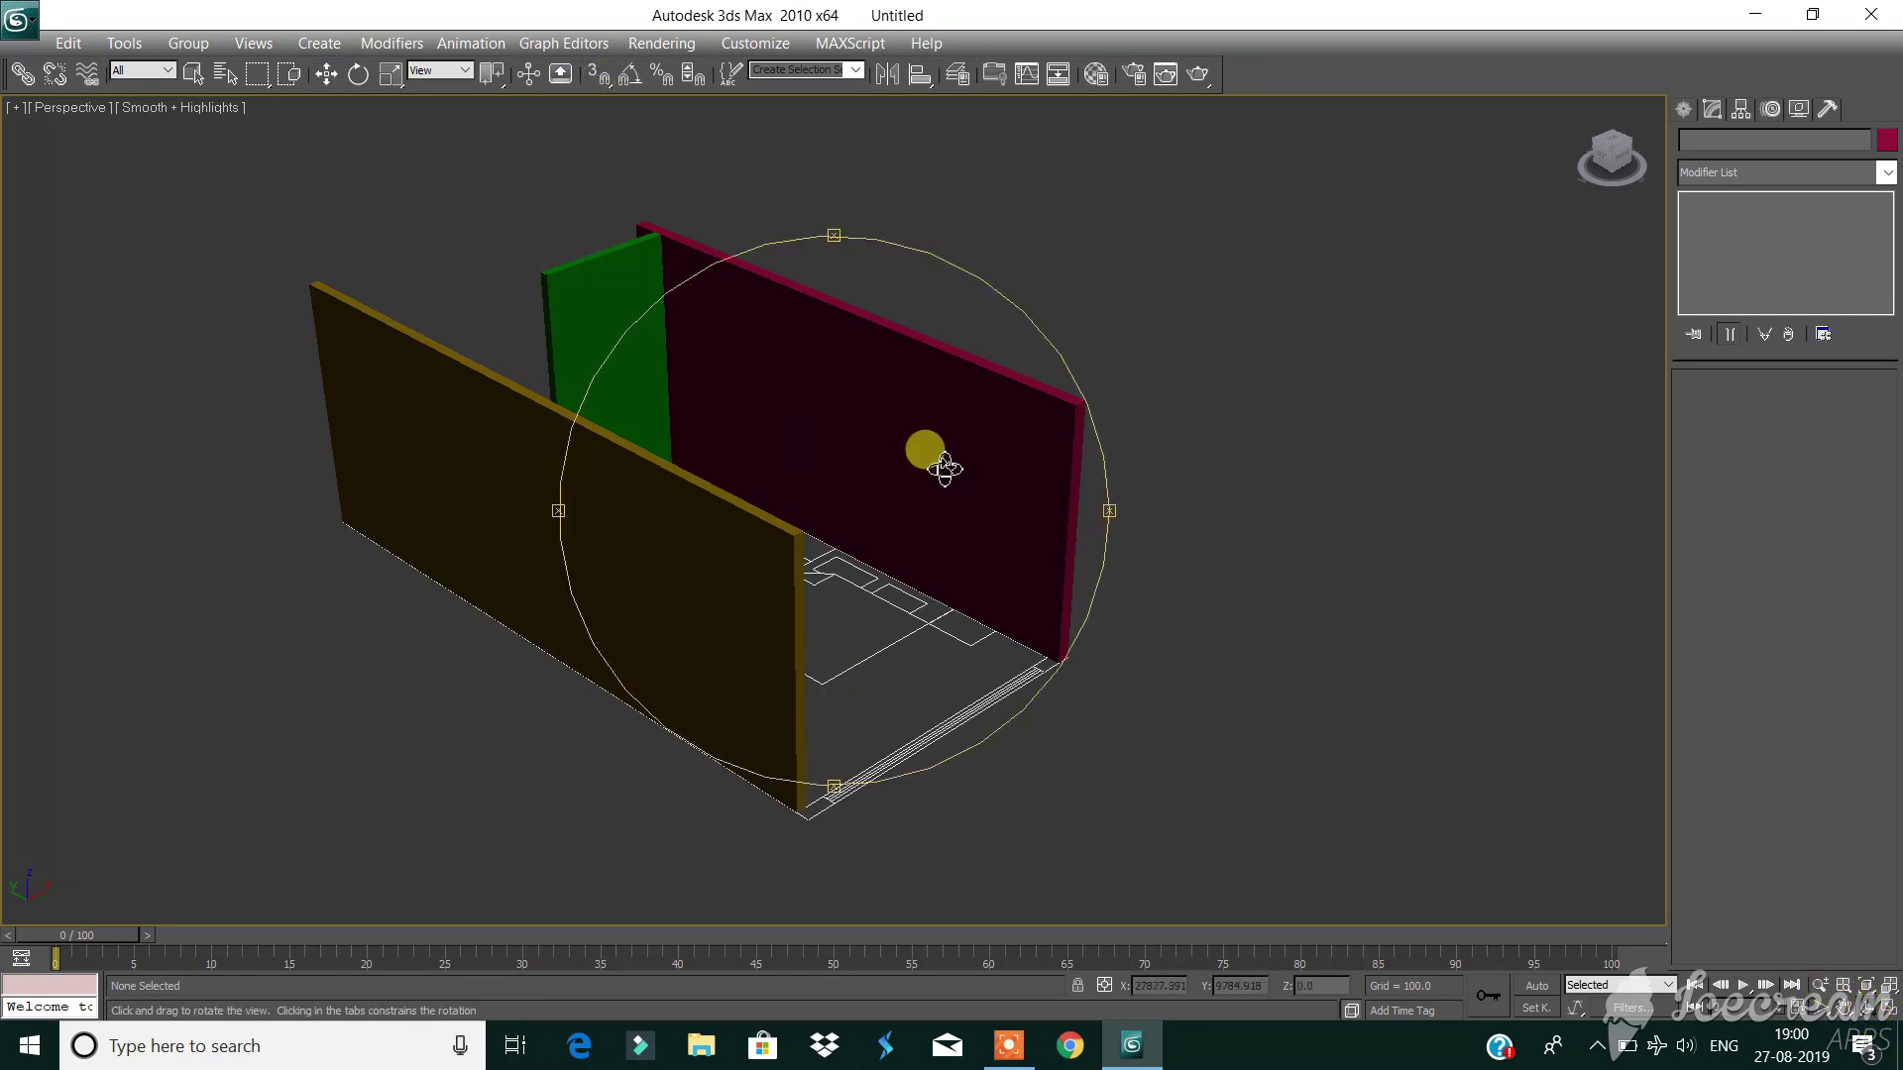
mouse_move(926, 455)
left_mouse_down()
mouse_move(871, 459)
mouse_move(854, 437)
mouse_move(573, 727)
left_mouse_up()
scroll(573, 726, "up", 5)
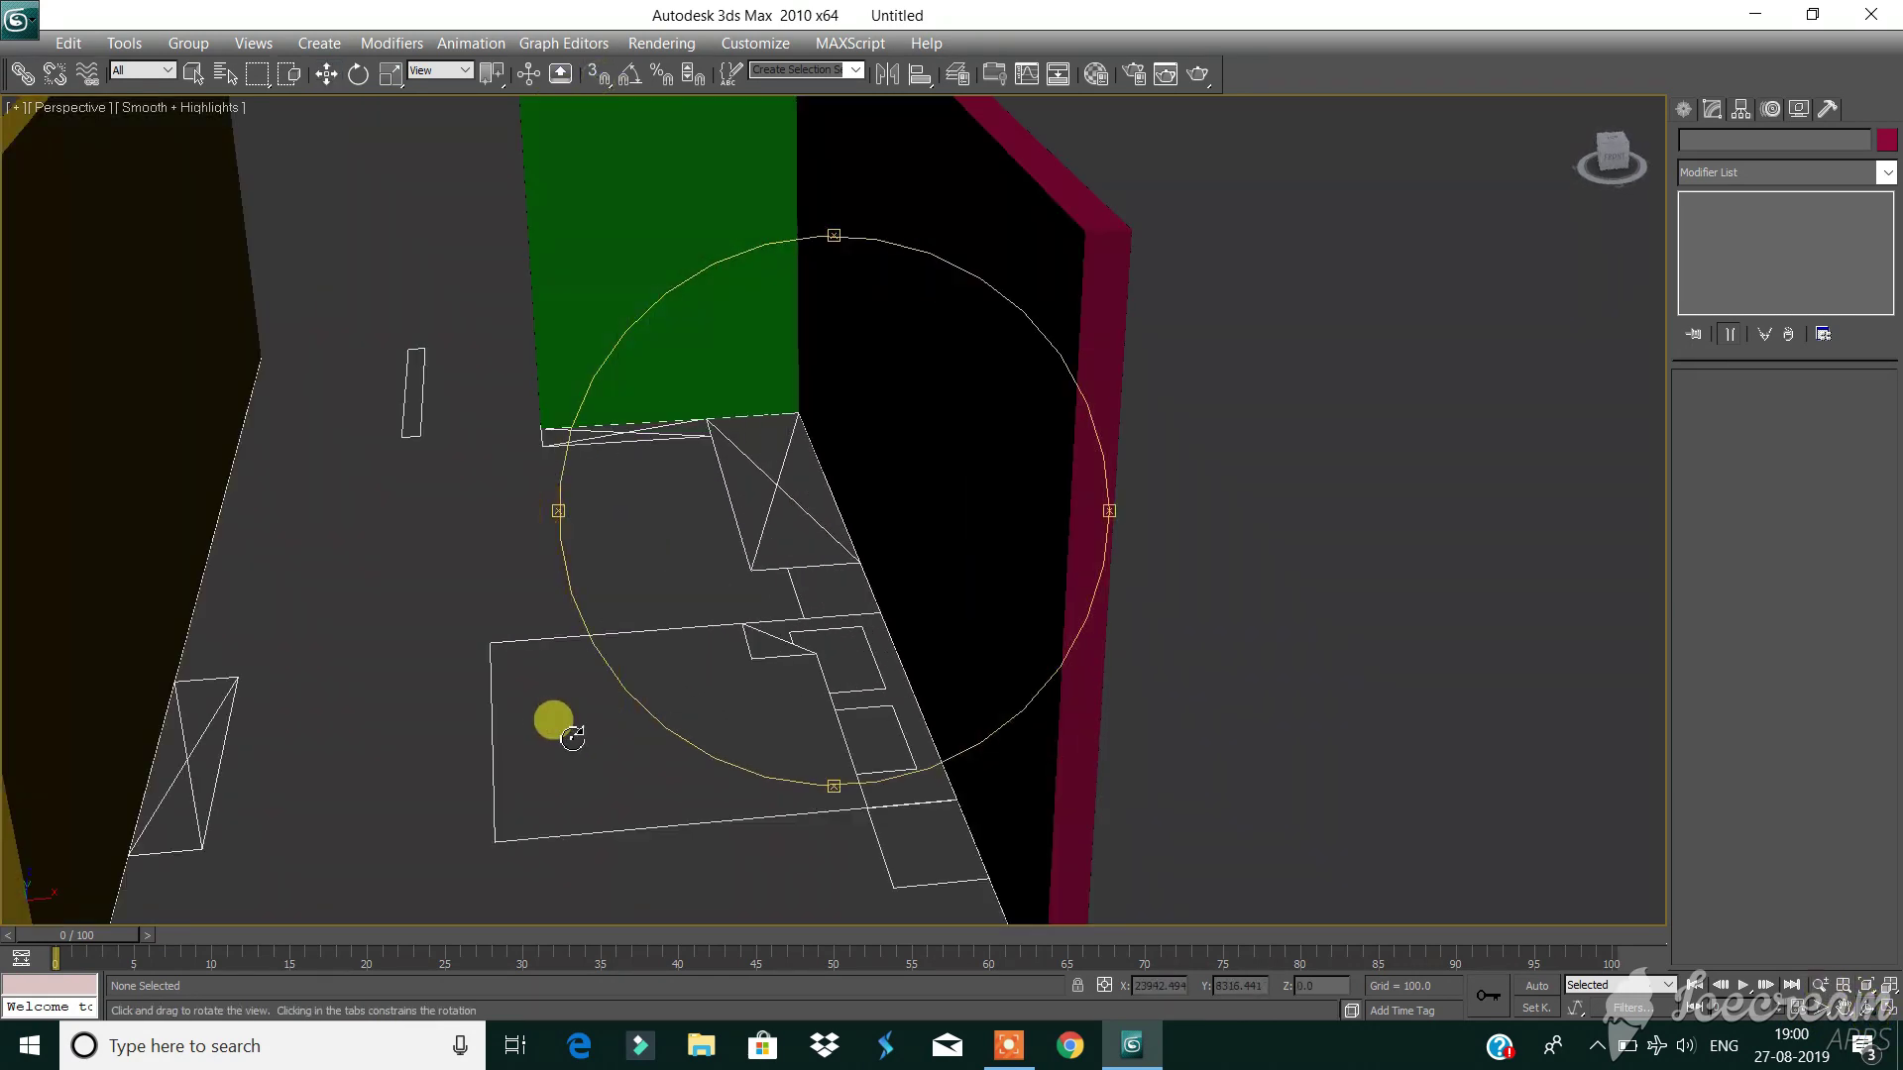
middle_click_drag(552, 722, 686, 565)
scroll(687, 565, "down", 3)
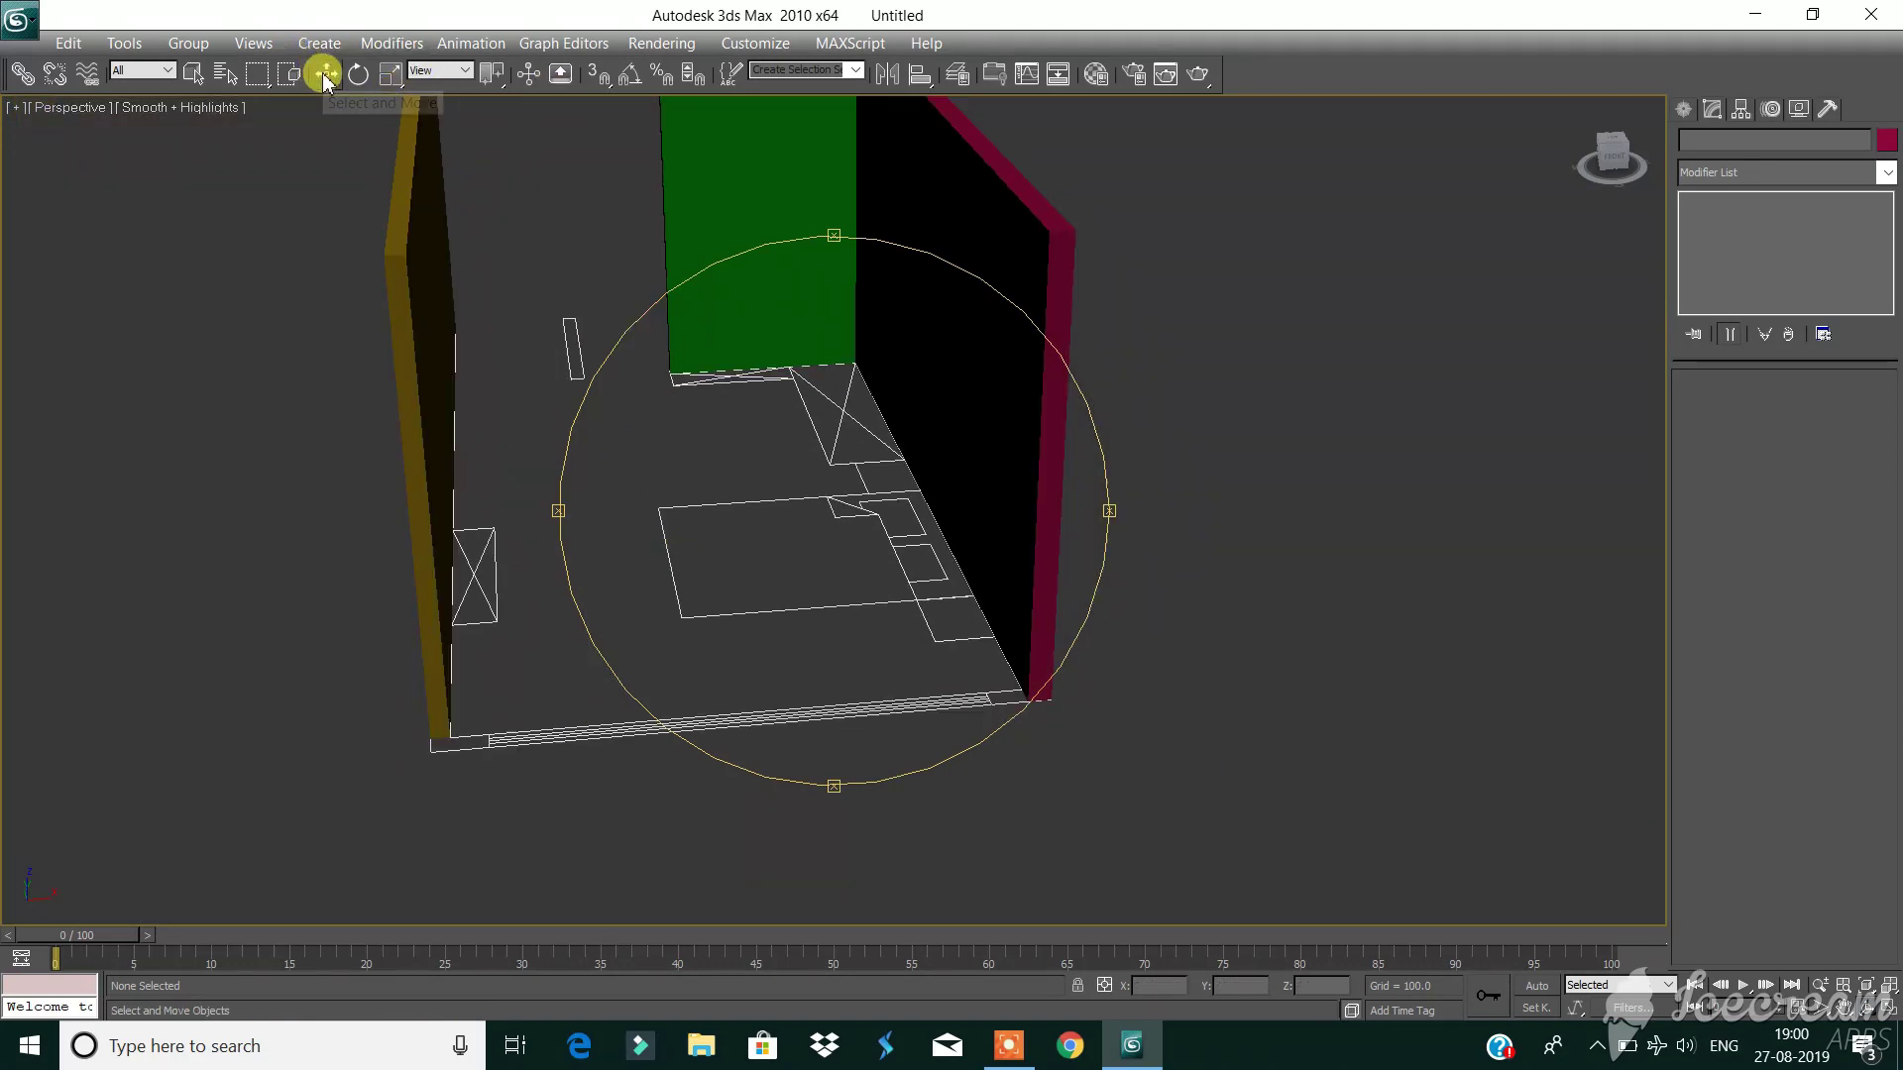
left_click(1684, 112)
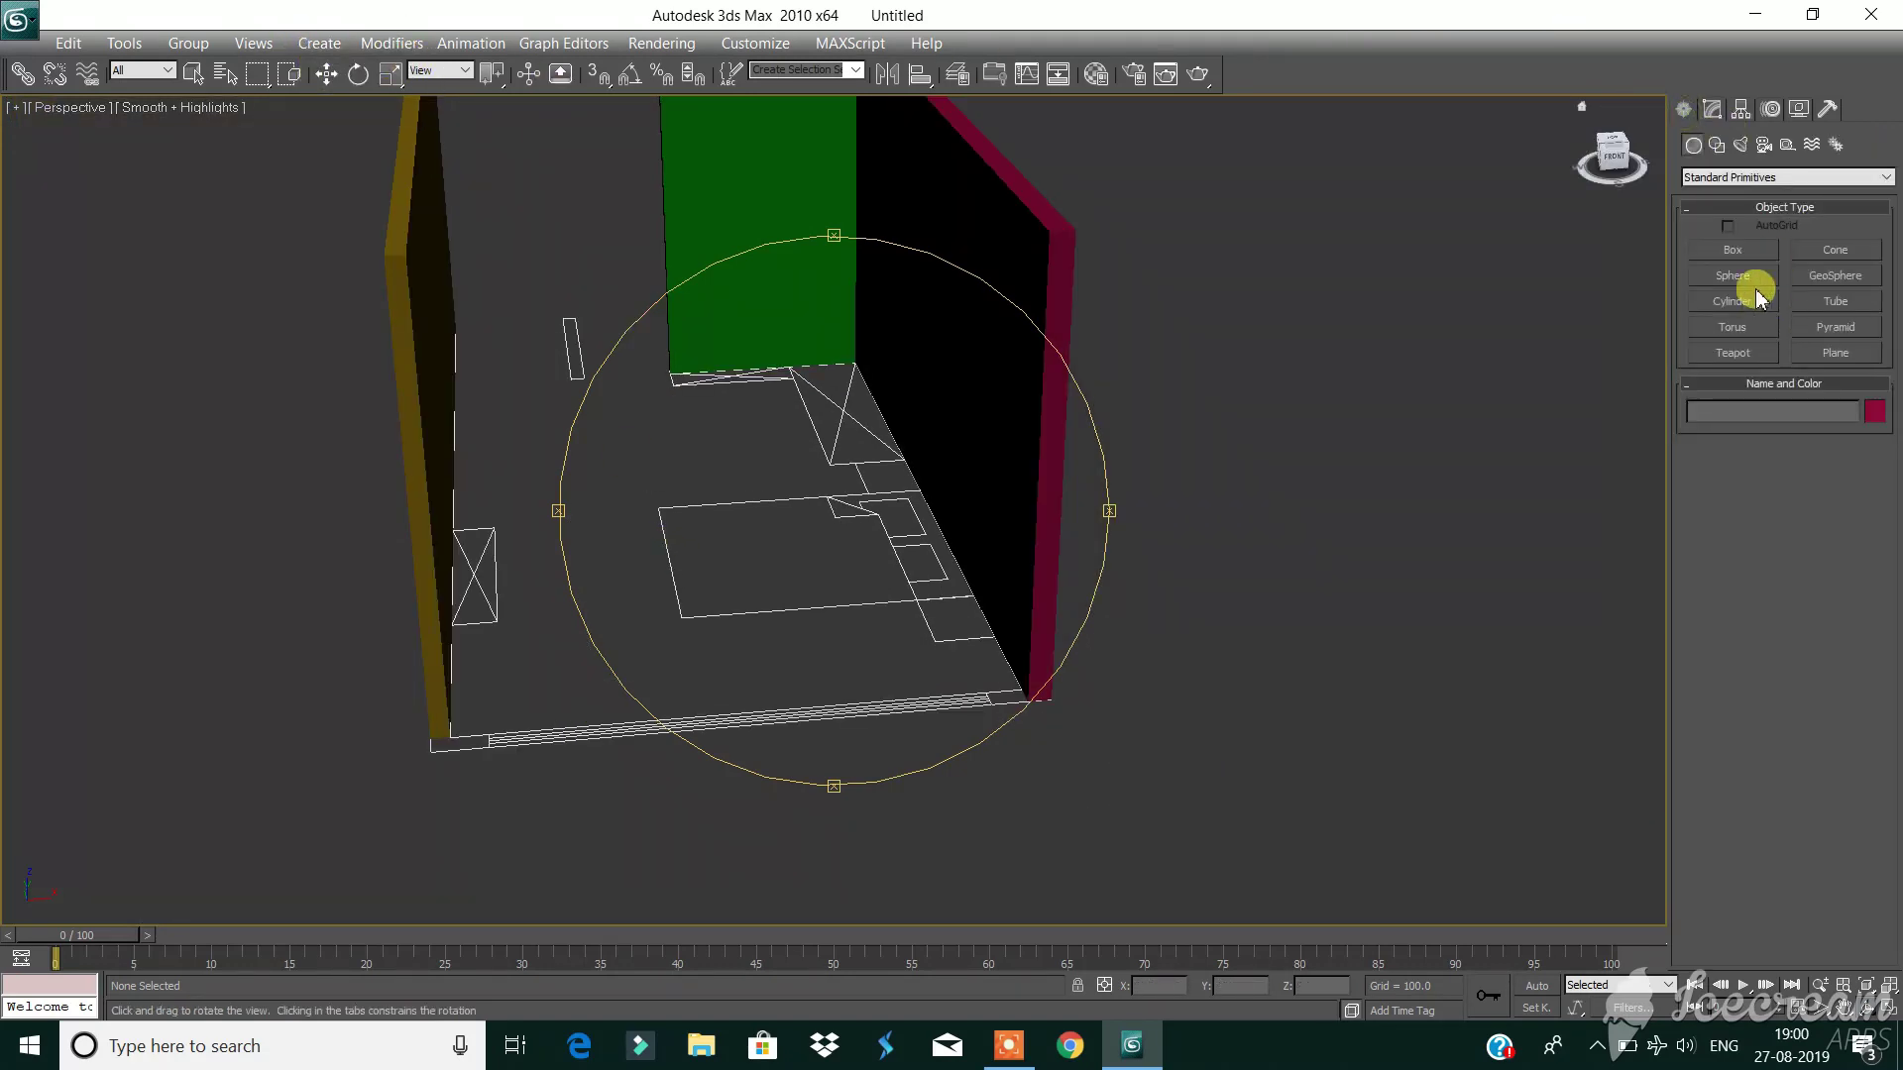
left_click(1750, 255)
left_click(598, 74)
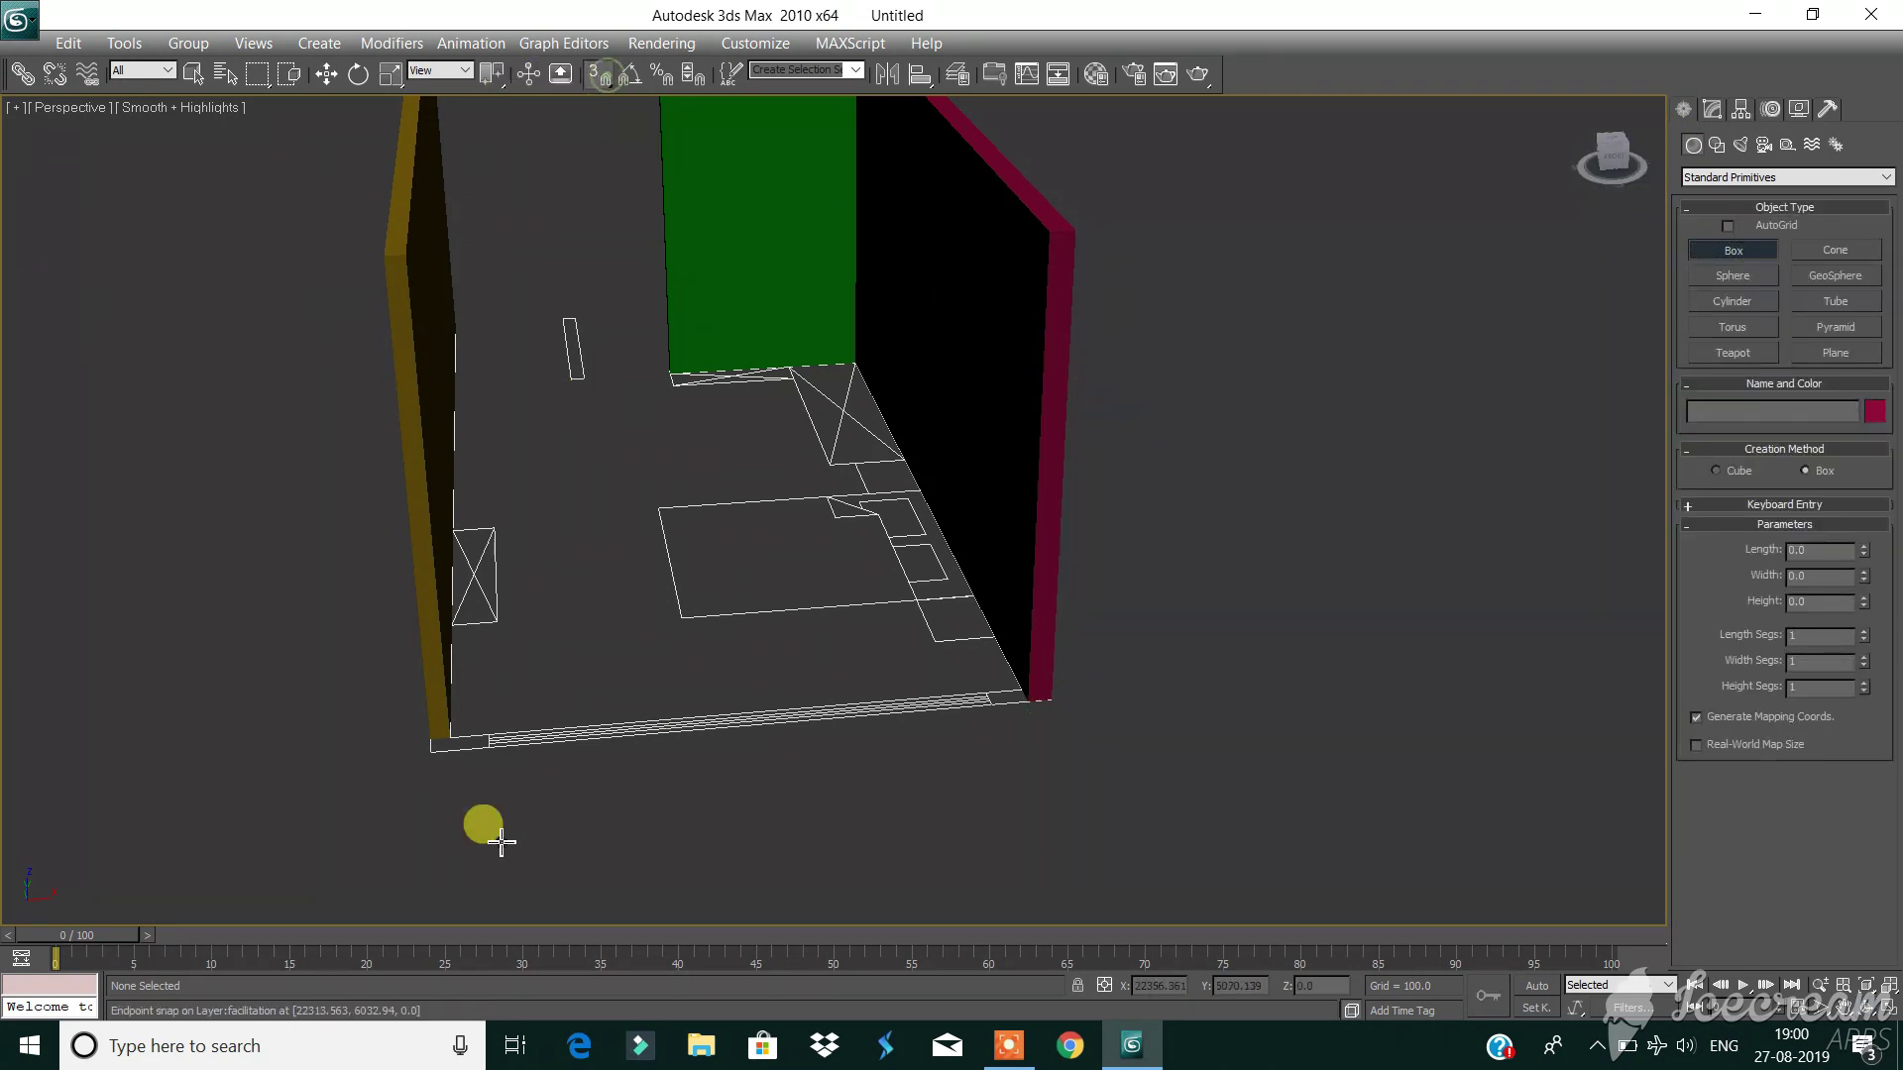
left_click_drag(426, 745, 1020, 696)
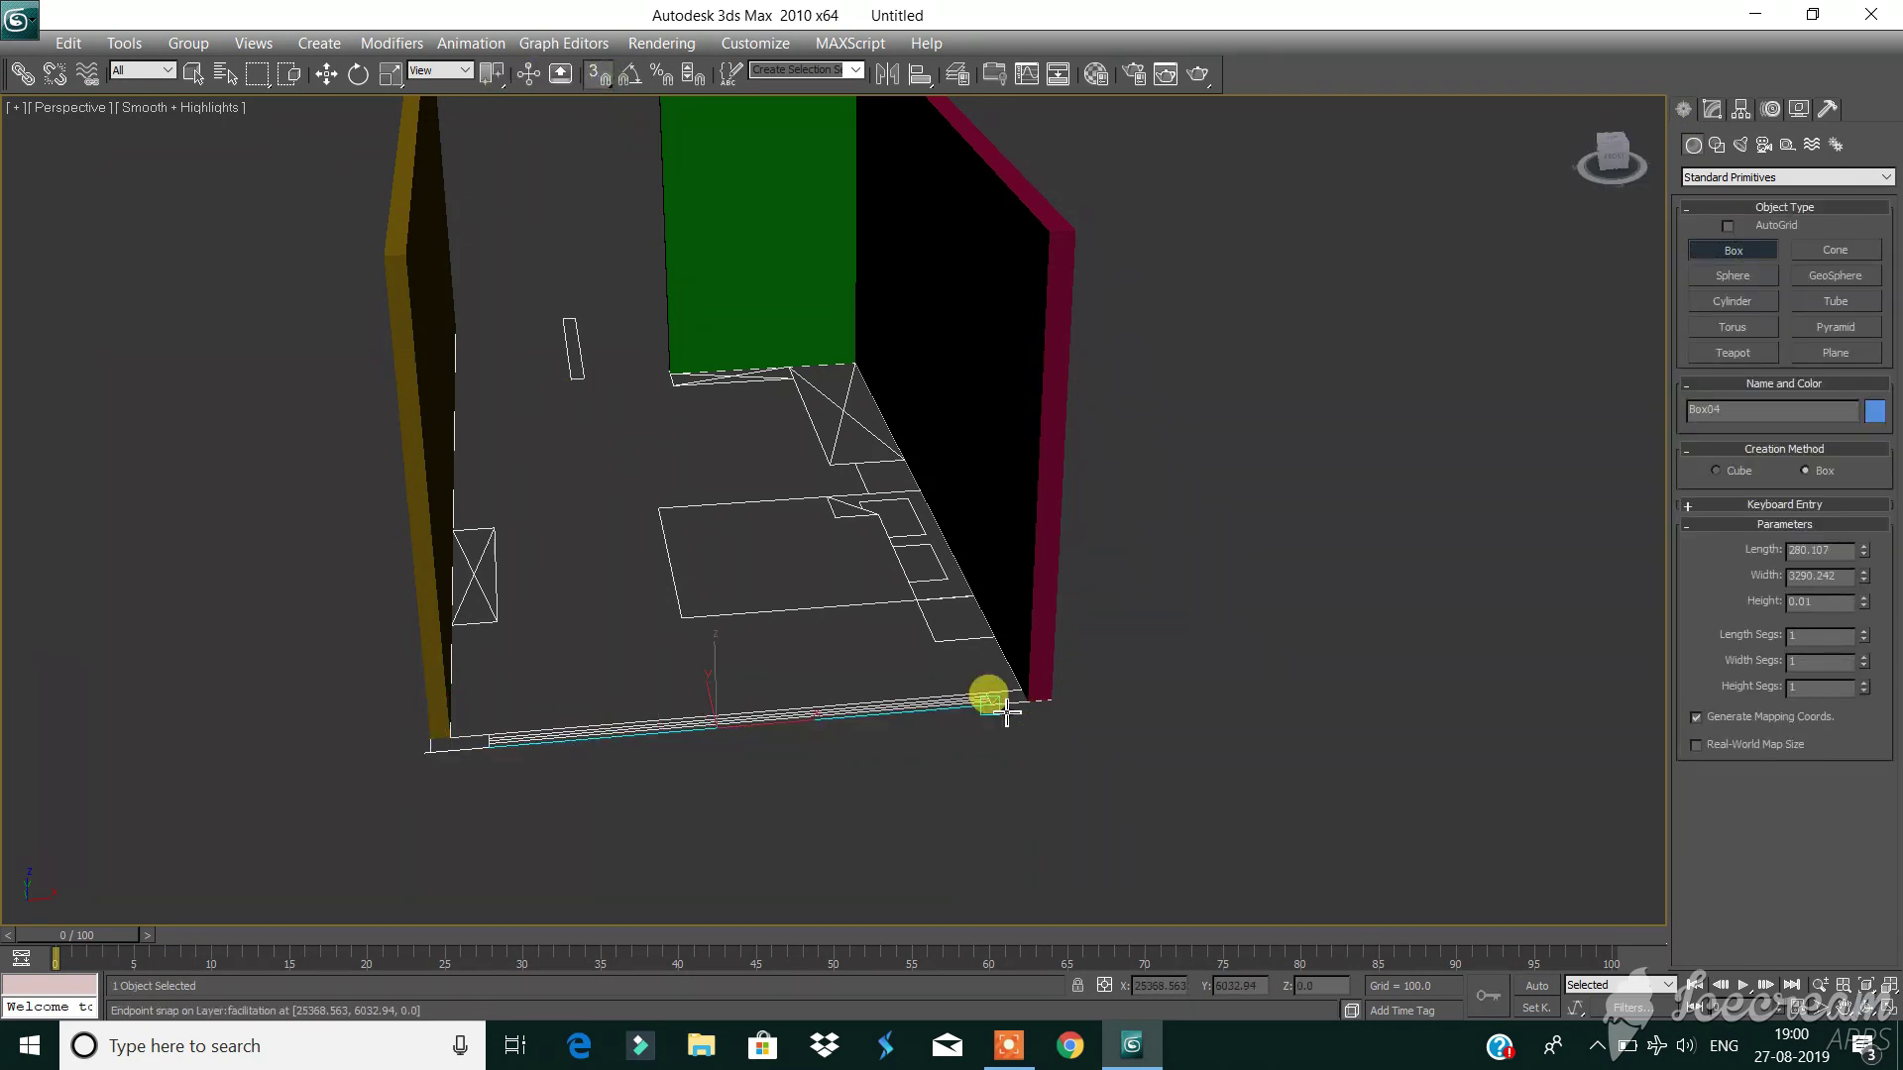
left_click(870, 539)
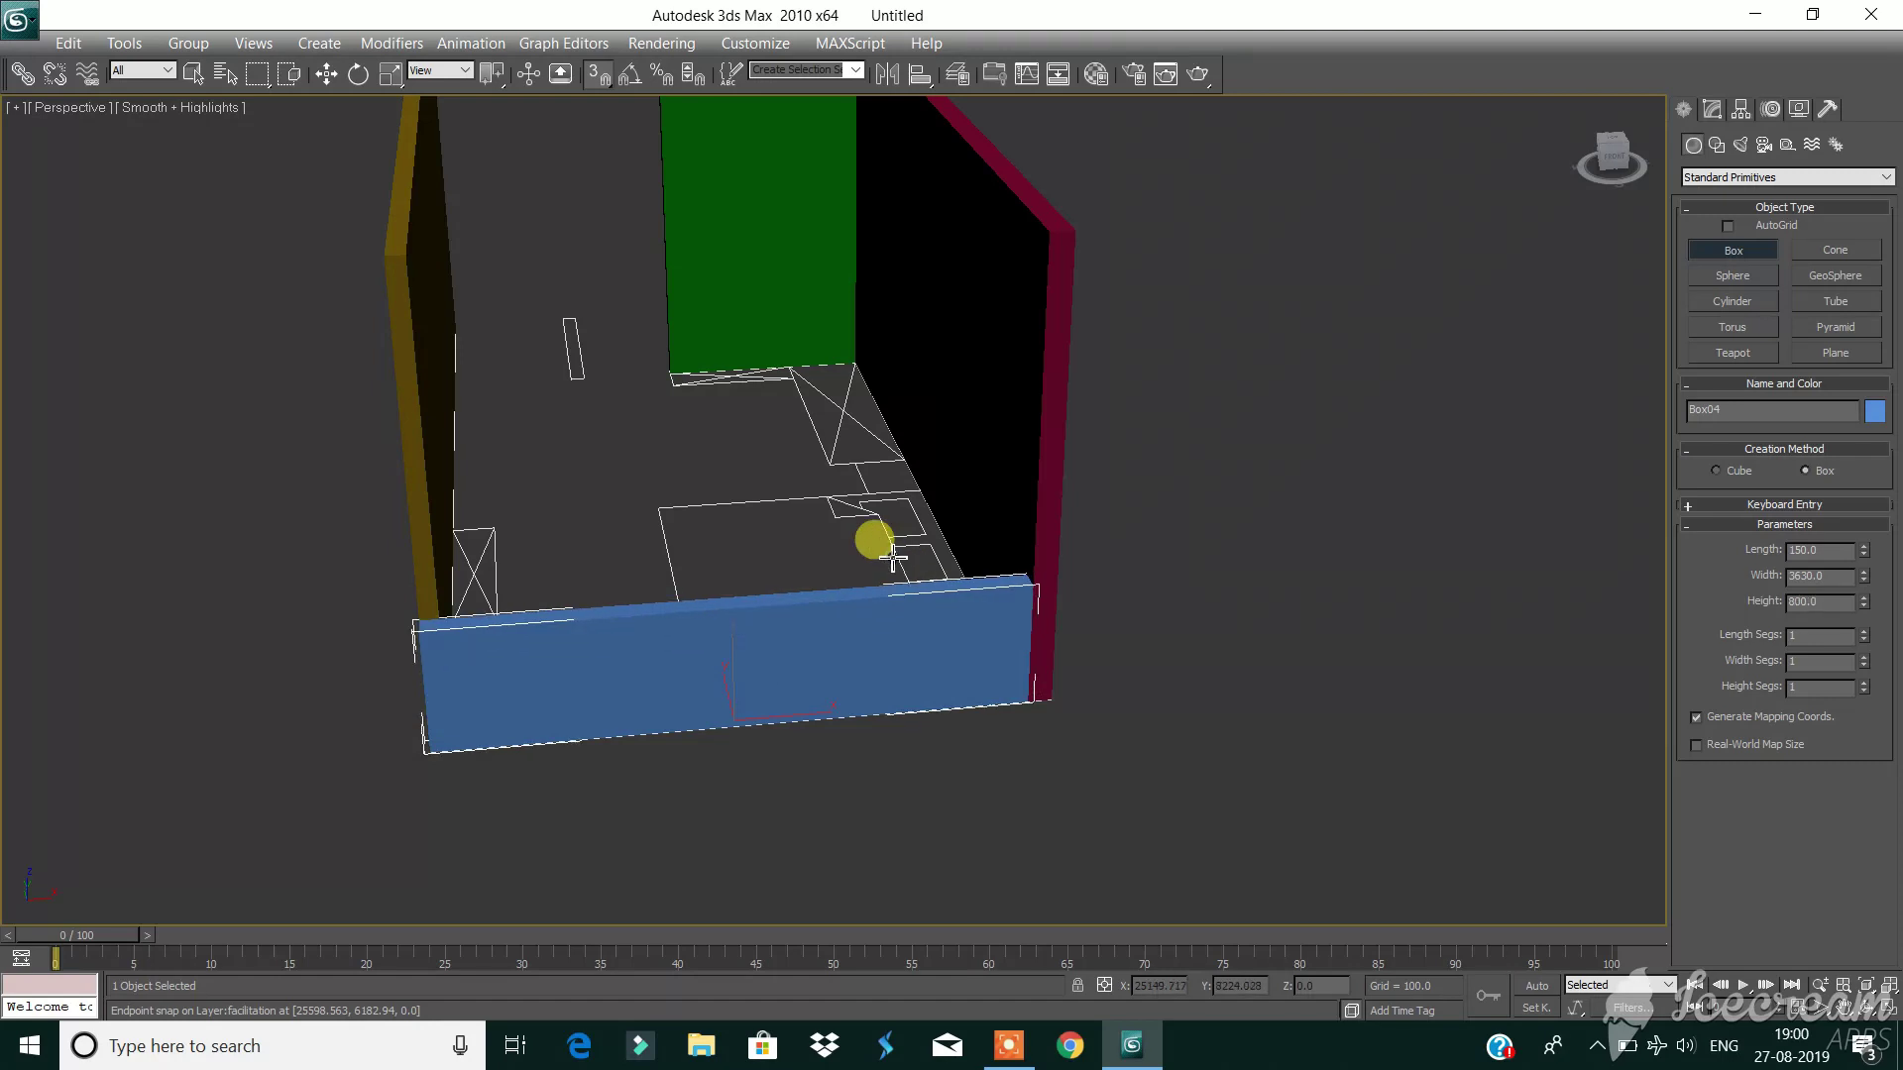
Set the blue wall's height to 3000 and deselect it.
left_click(327, 74)
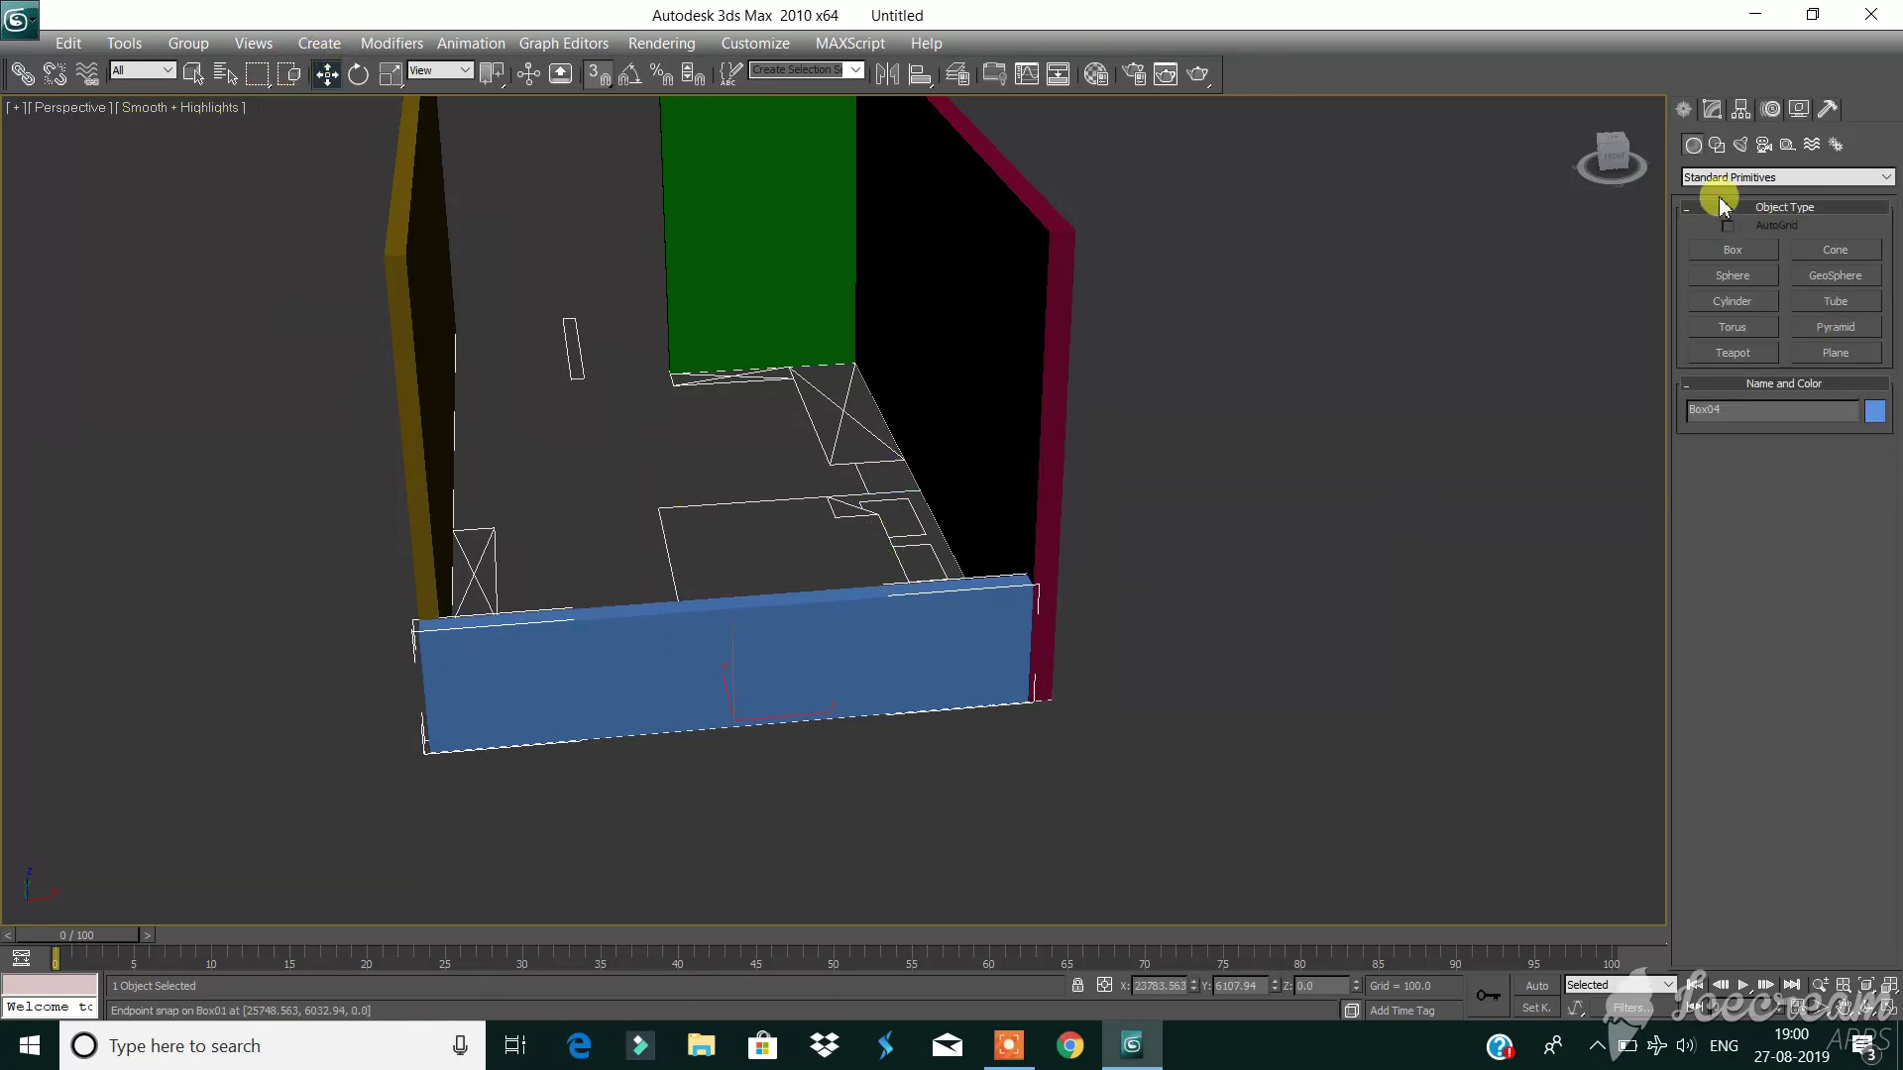
left_click(1712, 109)
type("3000")
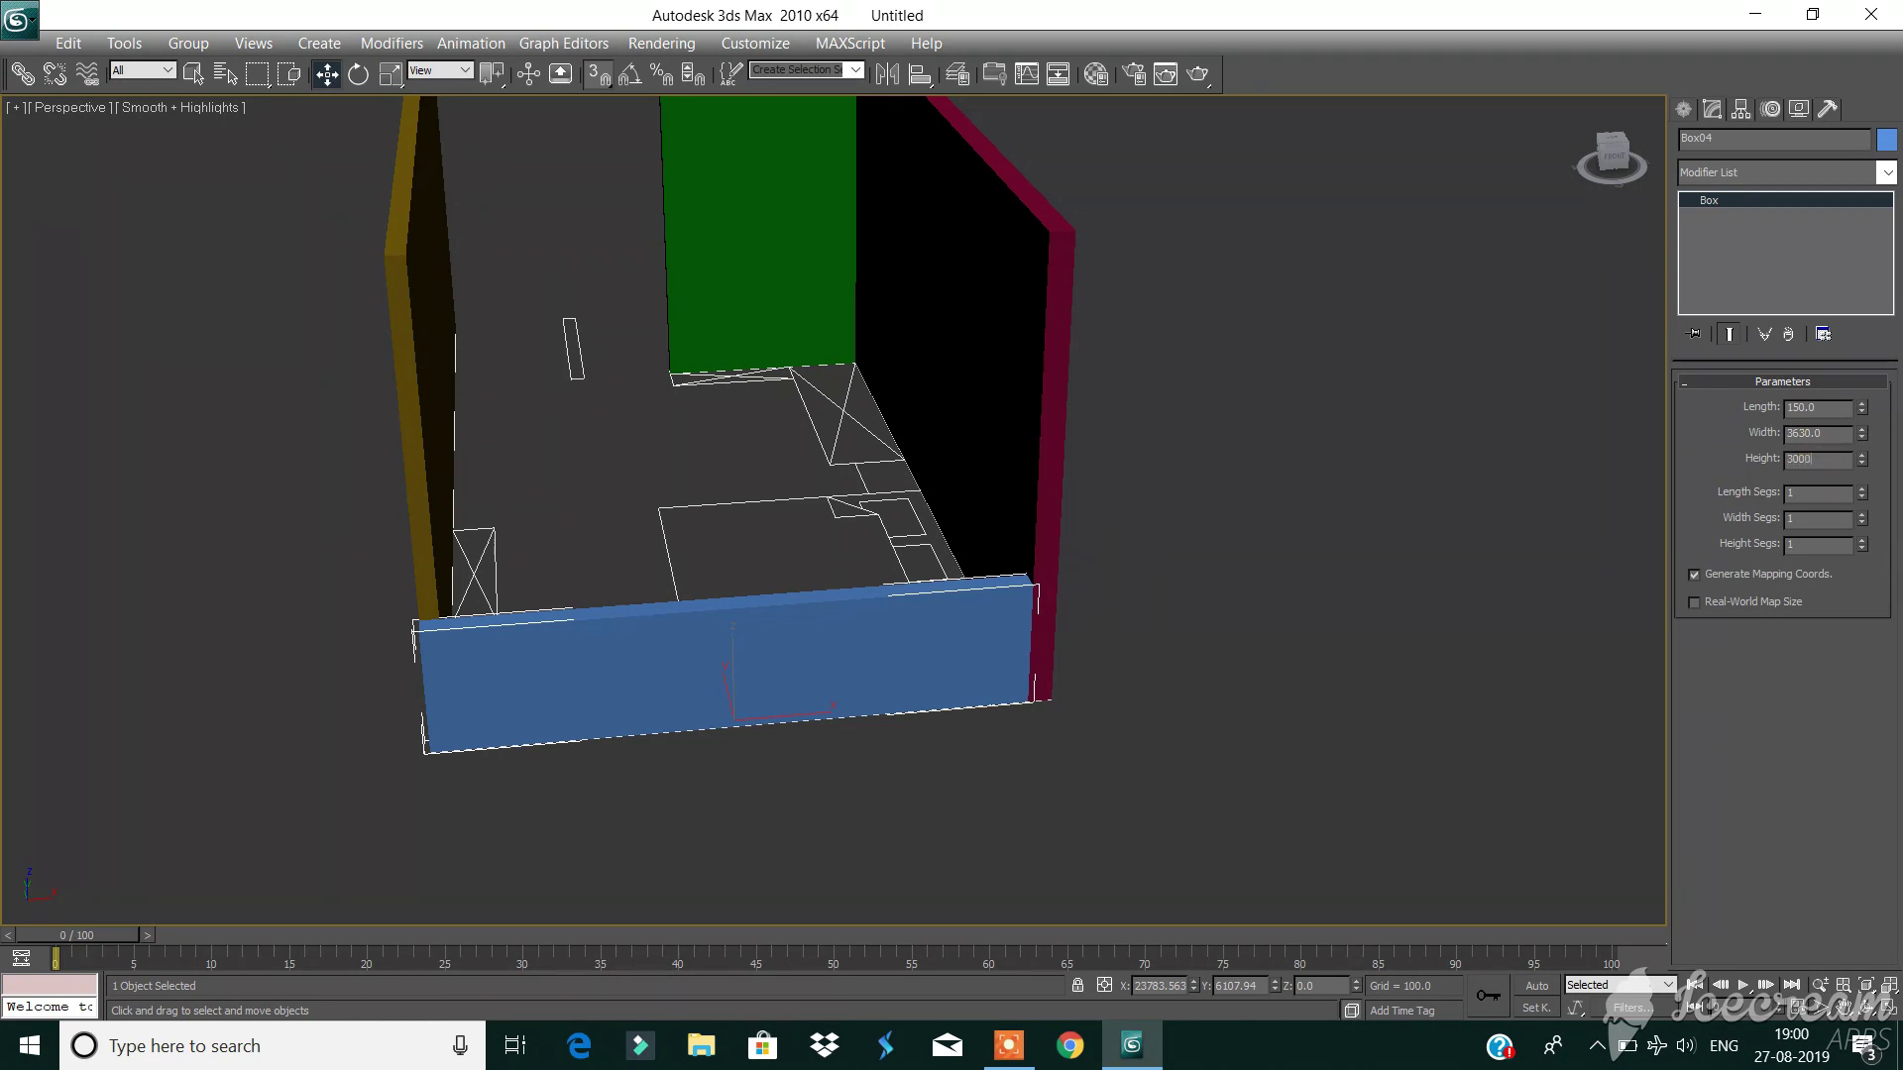
key("Return")
left_click(1388, 515)
scroll(1050, 633, "down", 5)
scroll(764, 628, "down", 3)
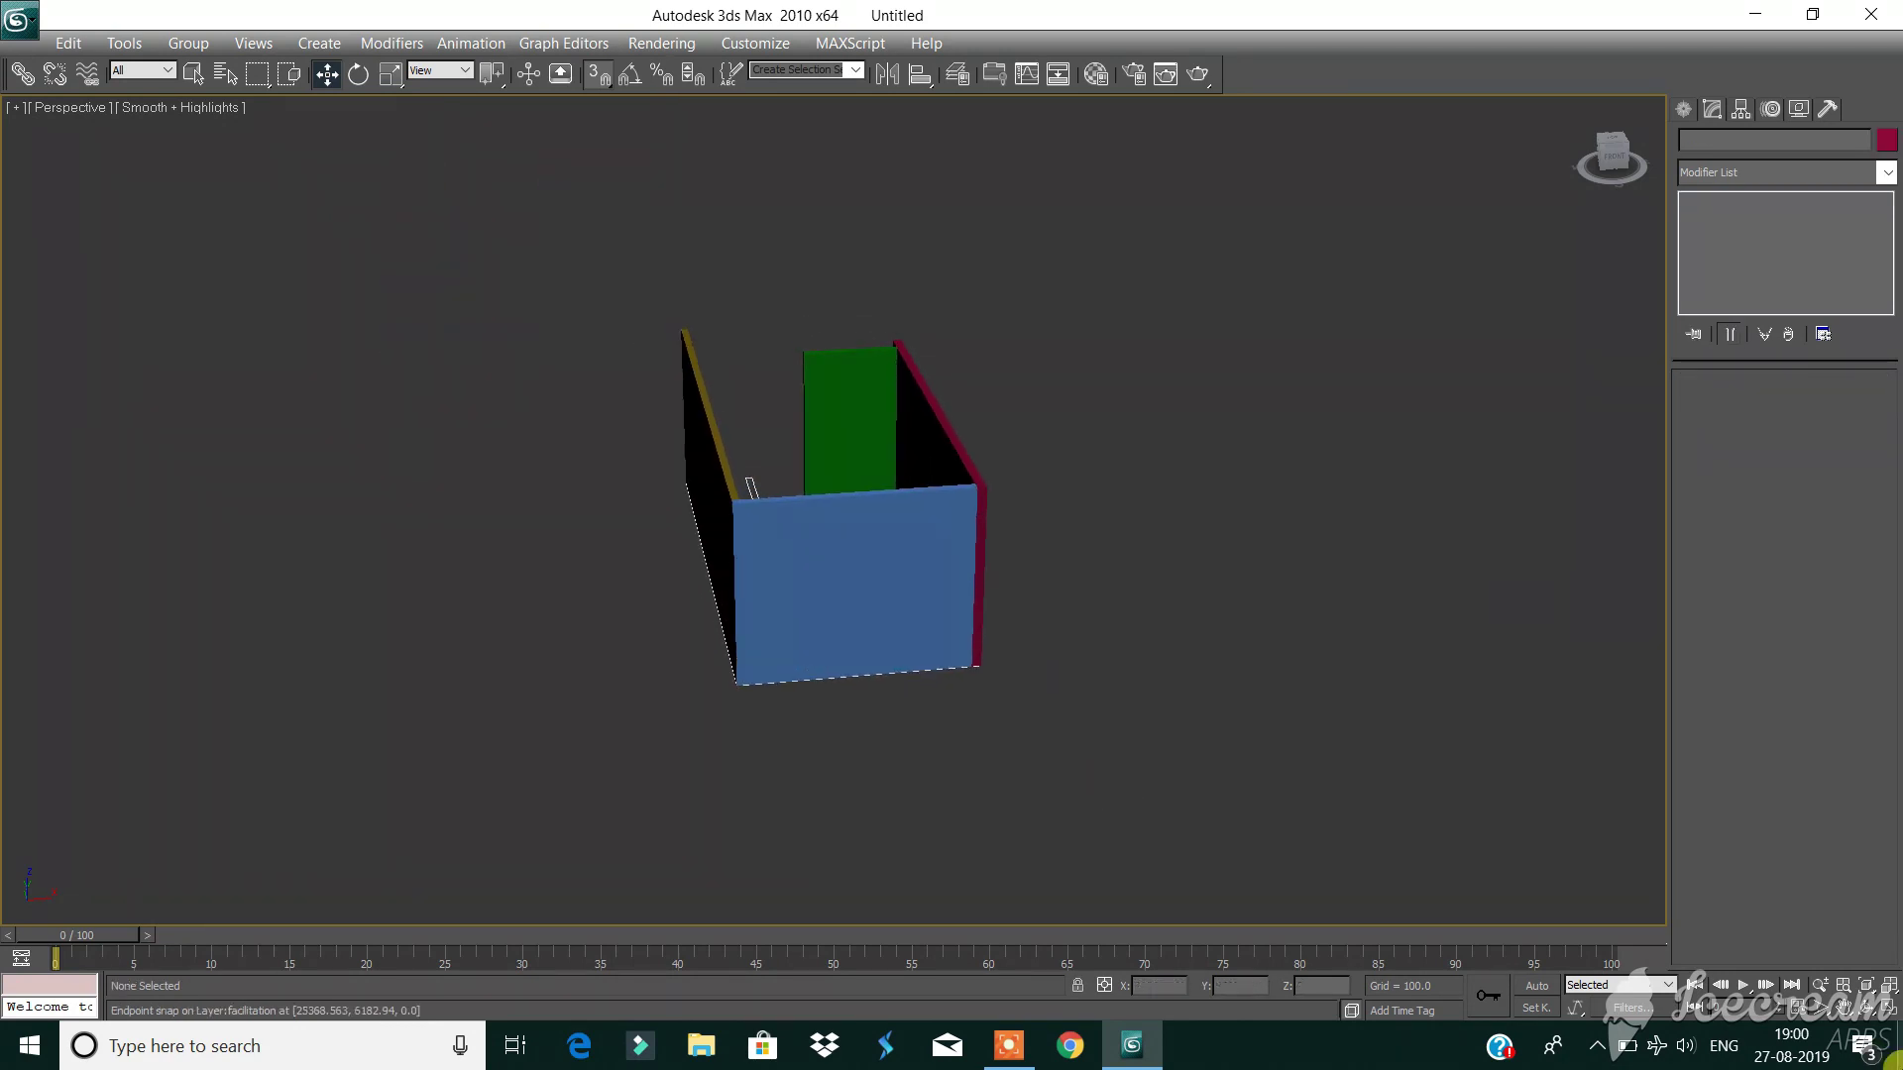
Orbit the view to look down into the room.
left_click(1869, 1020)
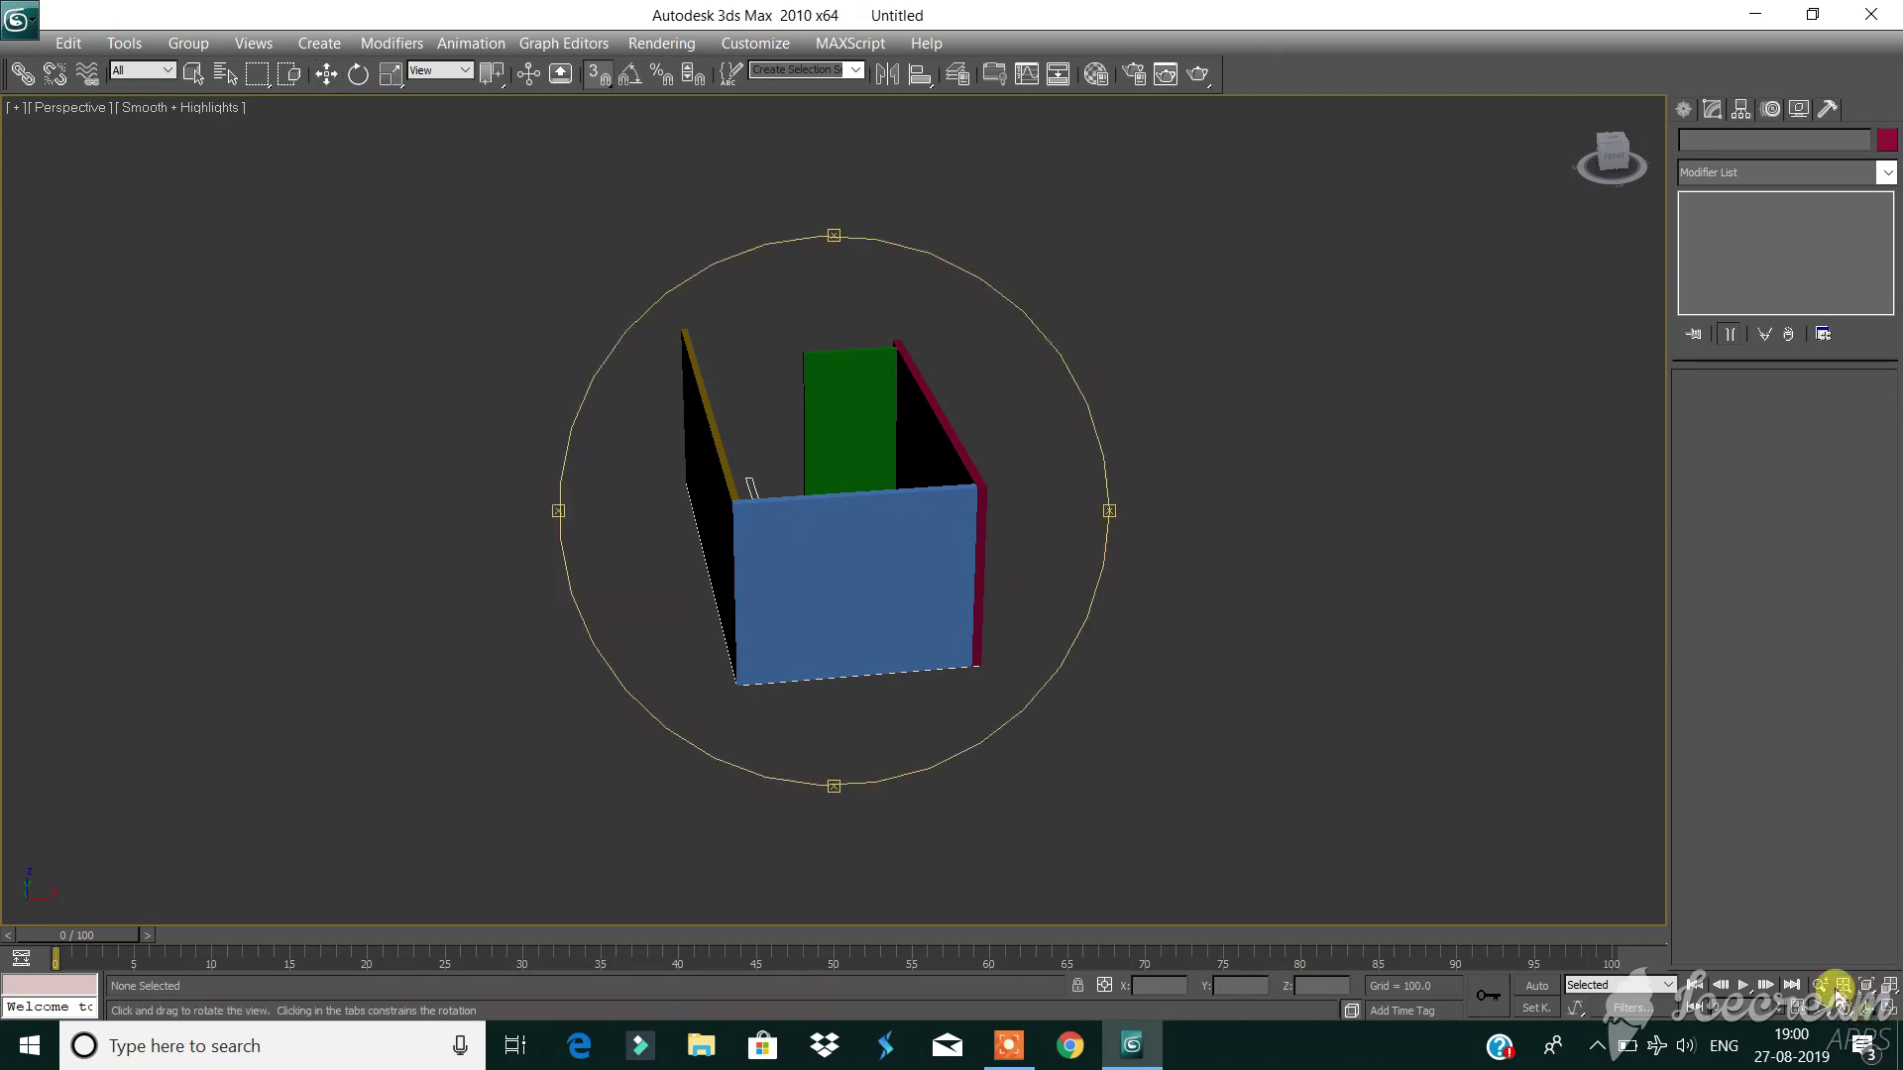
mouse_move(819, 552)
left_mouse_down()
mouse_move(1078, 634)
mouse_move(884, 620)
mouse_move(556, 667)
mouse_move(621, 608)
mouse_move(820, 634)
left_mouse_up()
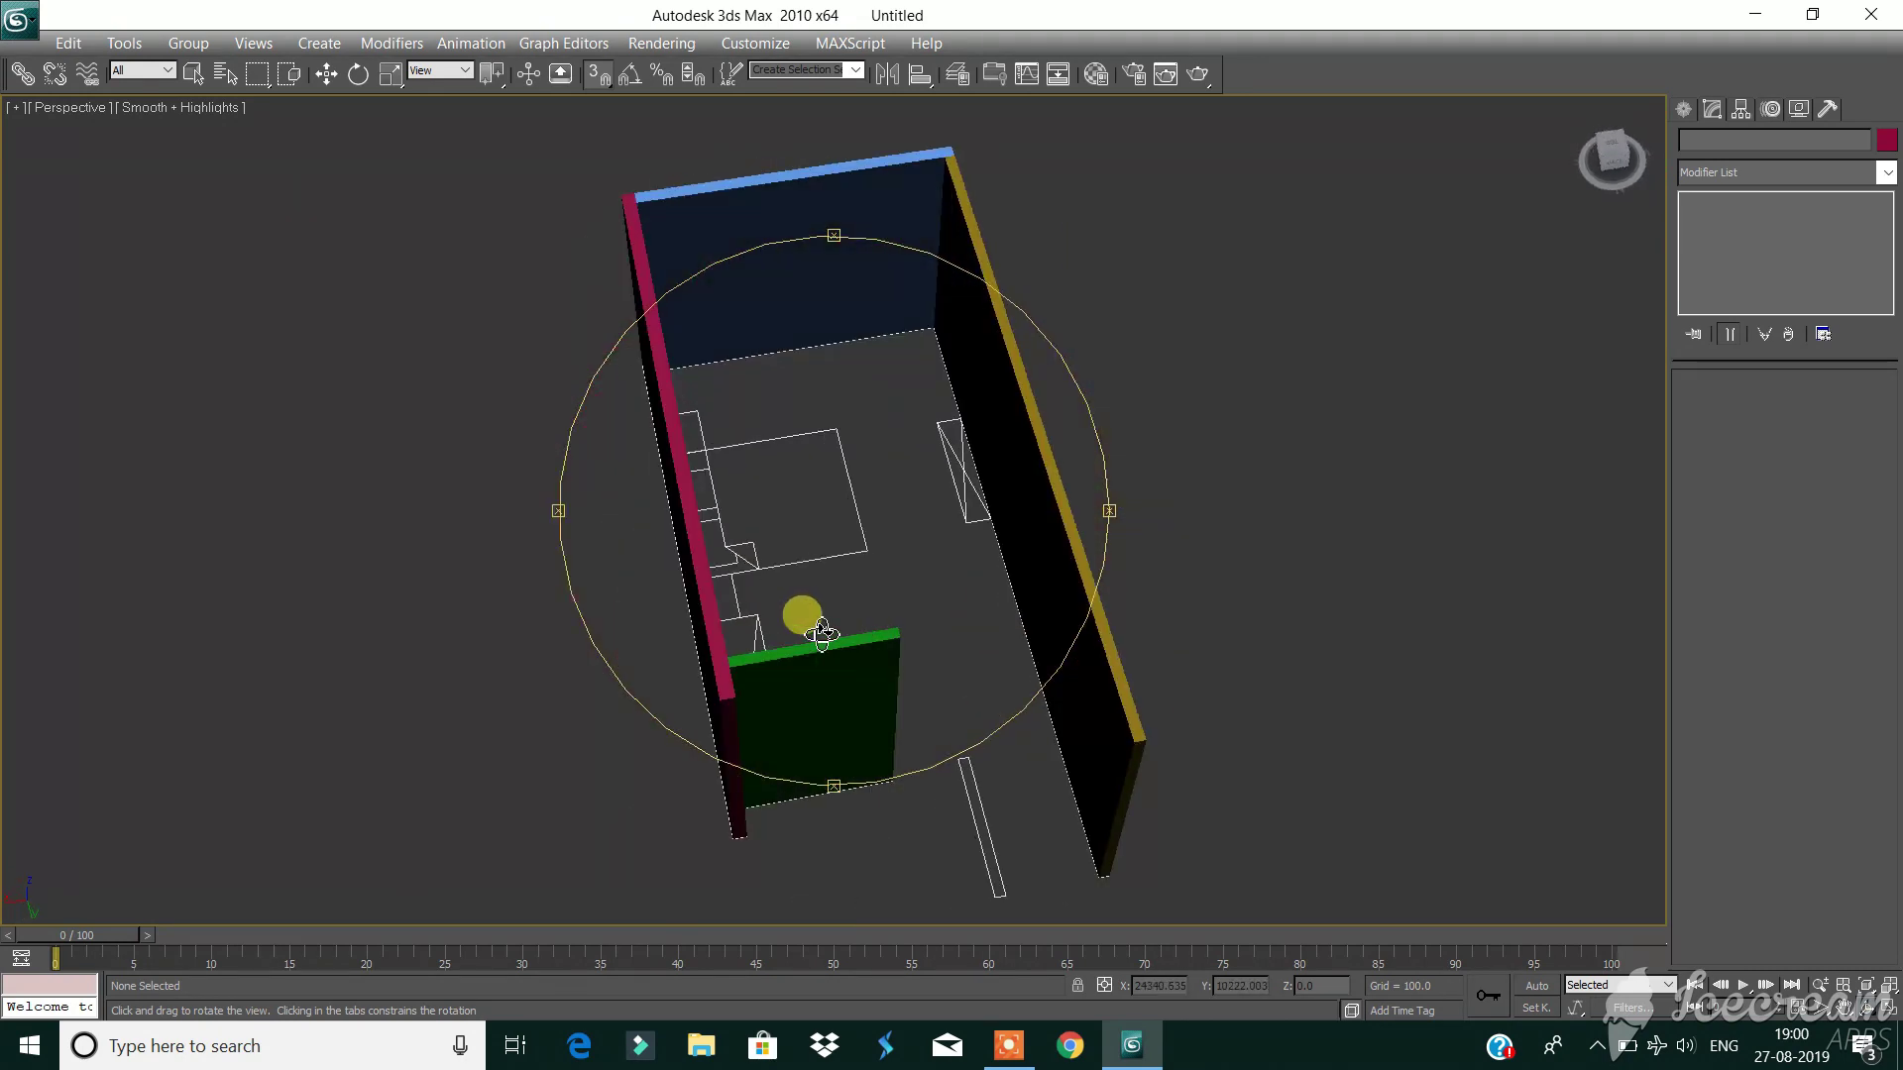
left_click(326, 74)
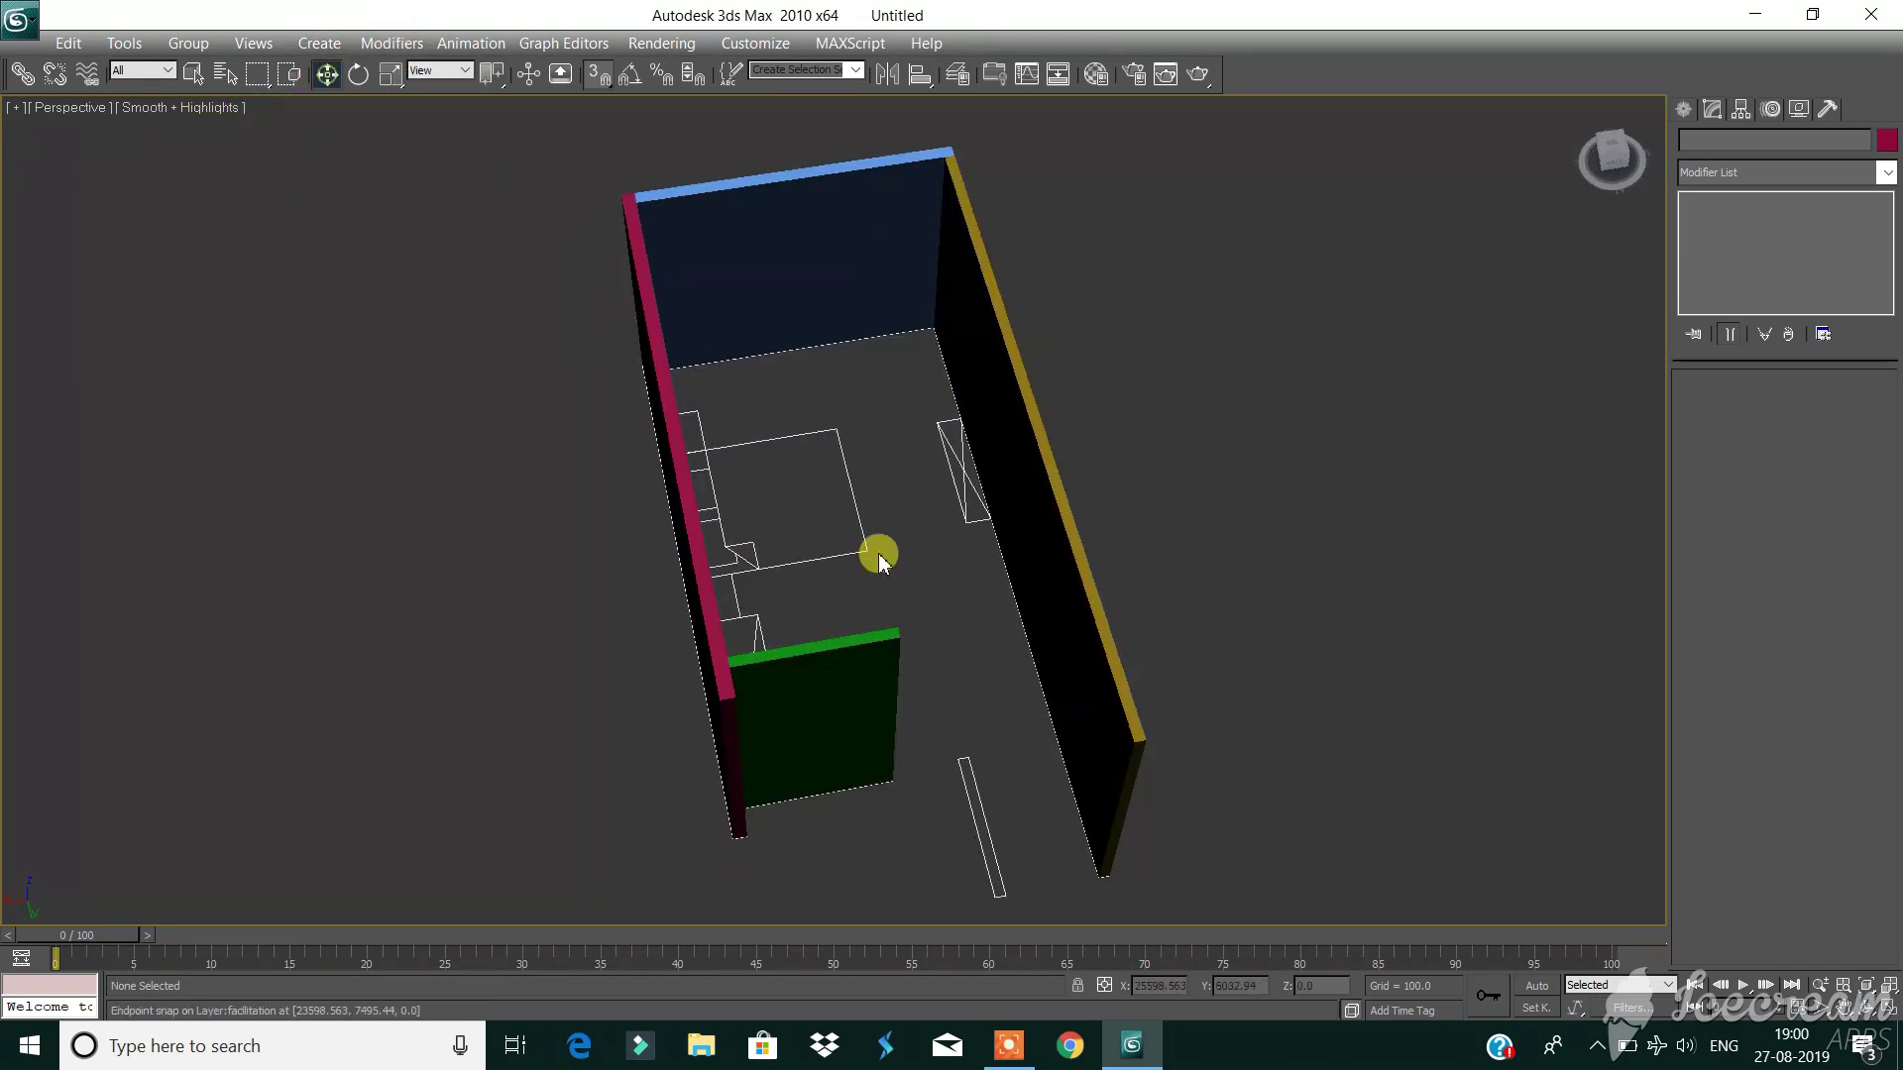
scroll(889, 610, "down", 3)
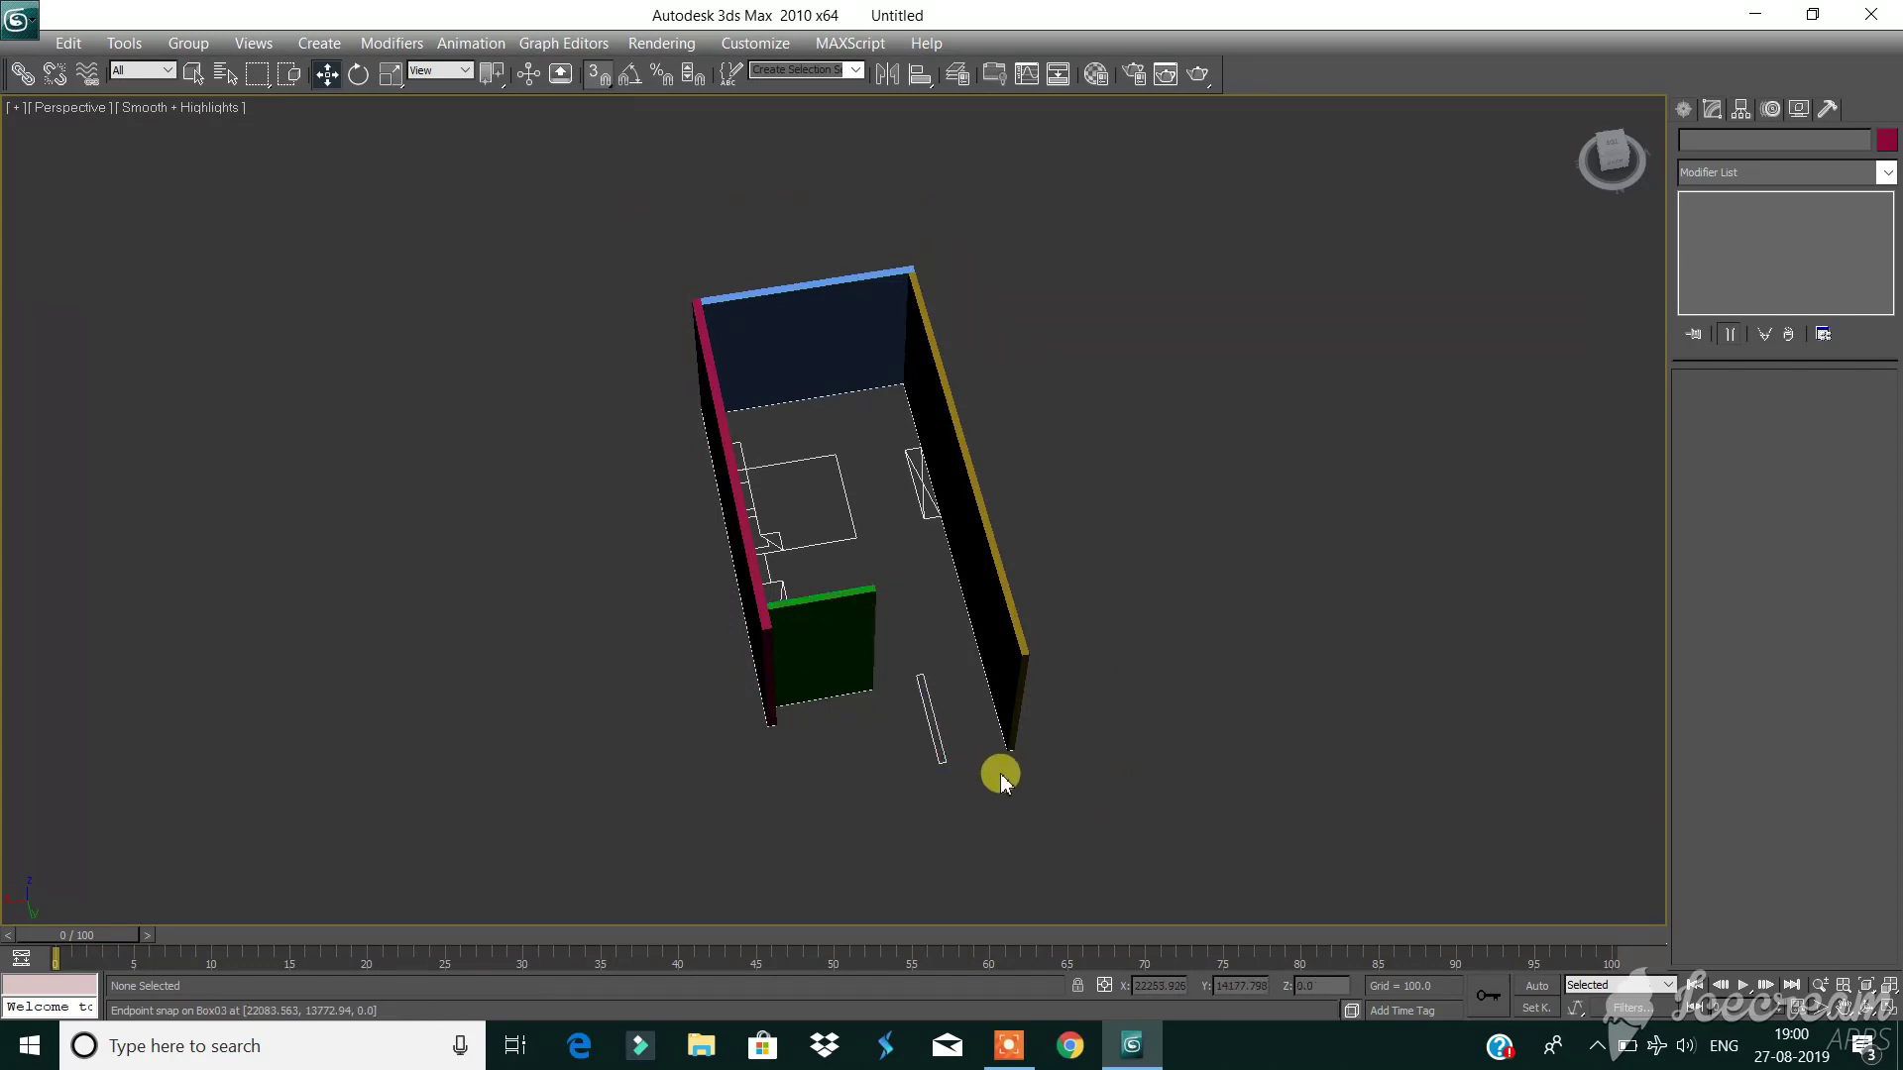
scroll(995, 769, "up", 3)
scroll(446, 216, "down", 3)
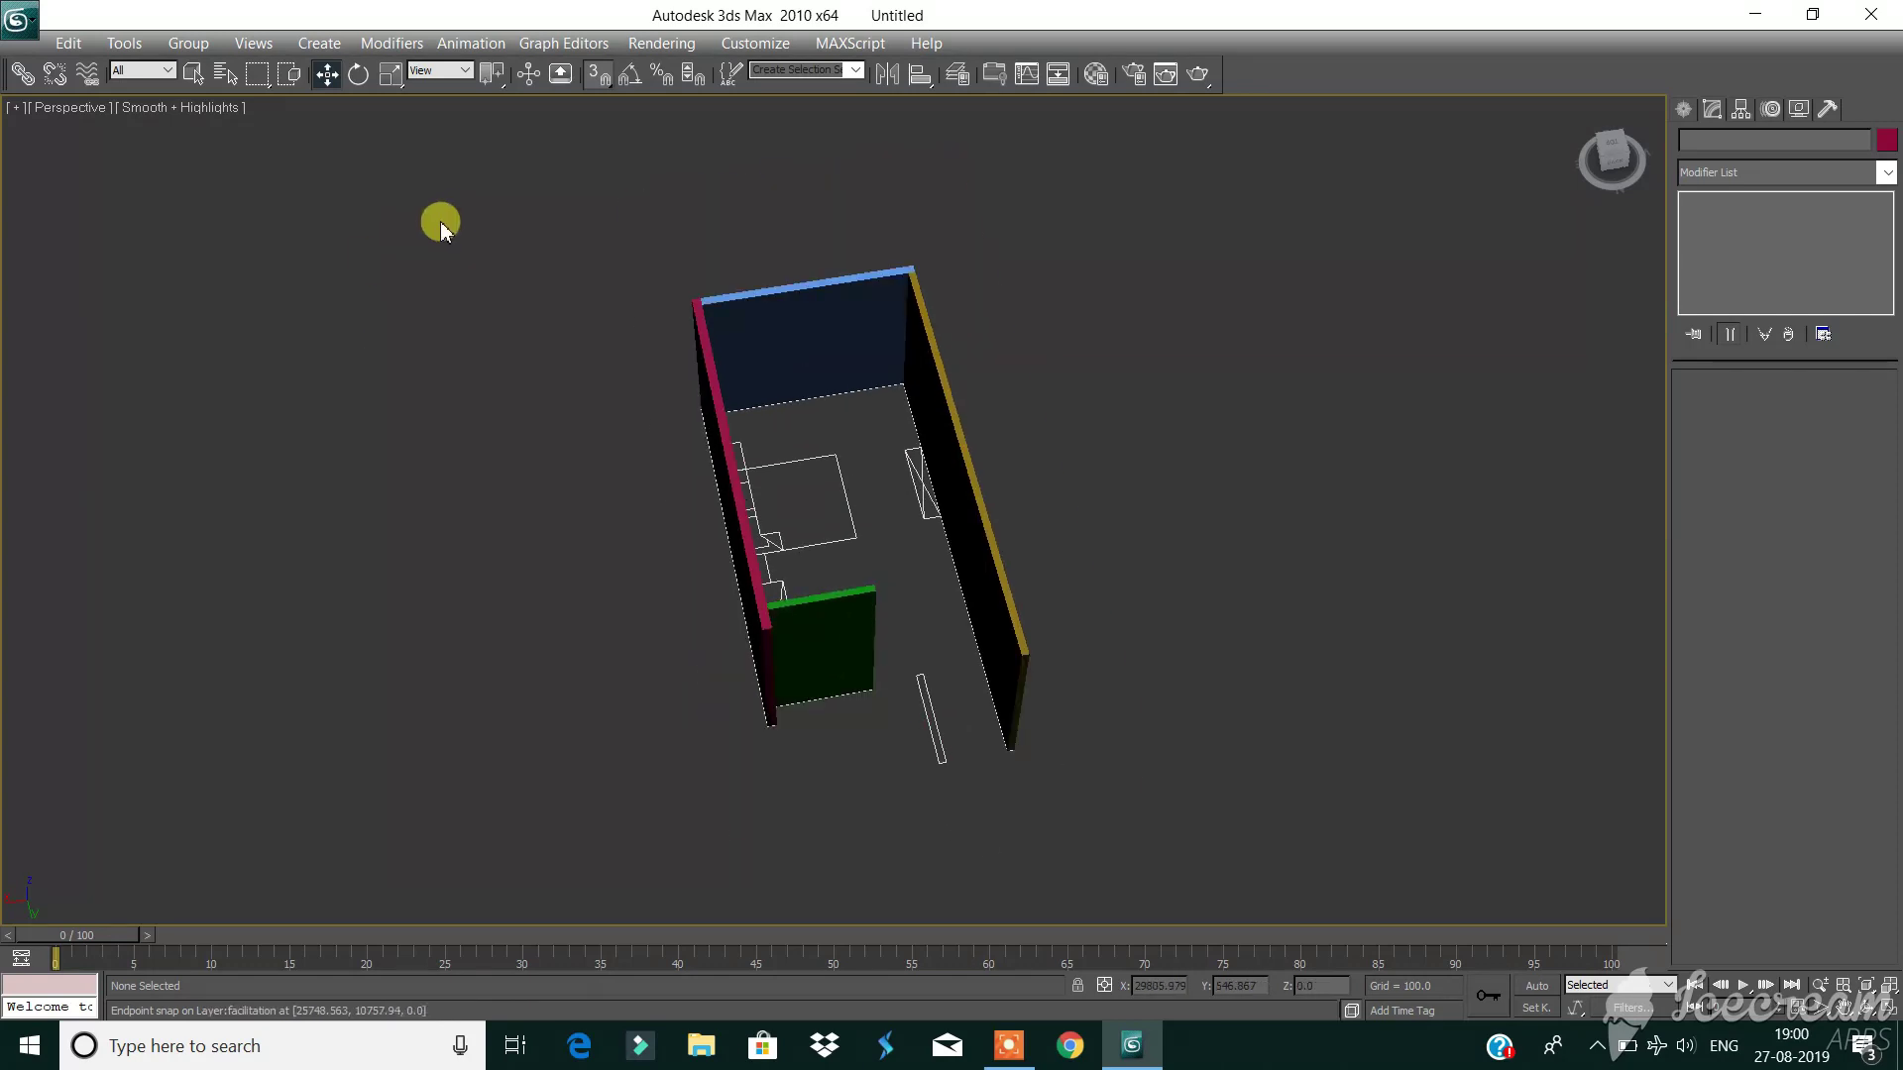
Draw a lilac 1640 × 115 box beside the green wall and raise it to 1800.
left_click(1684, 109)
left_click(1733, 251)
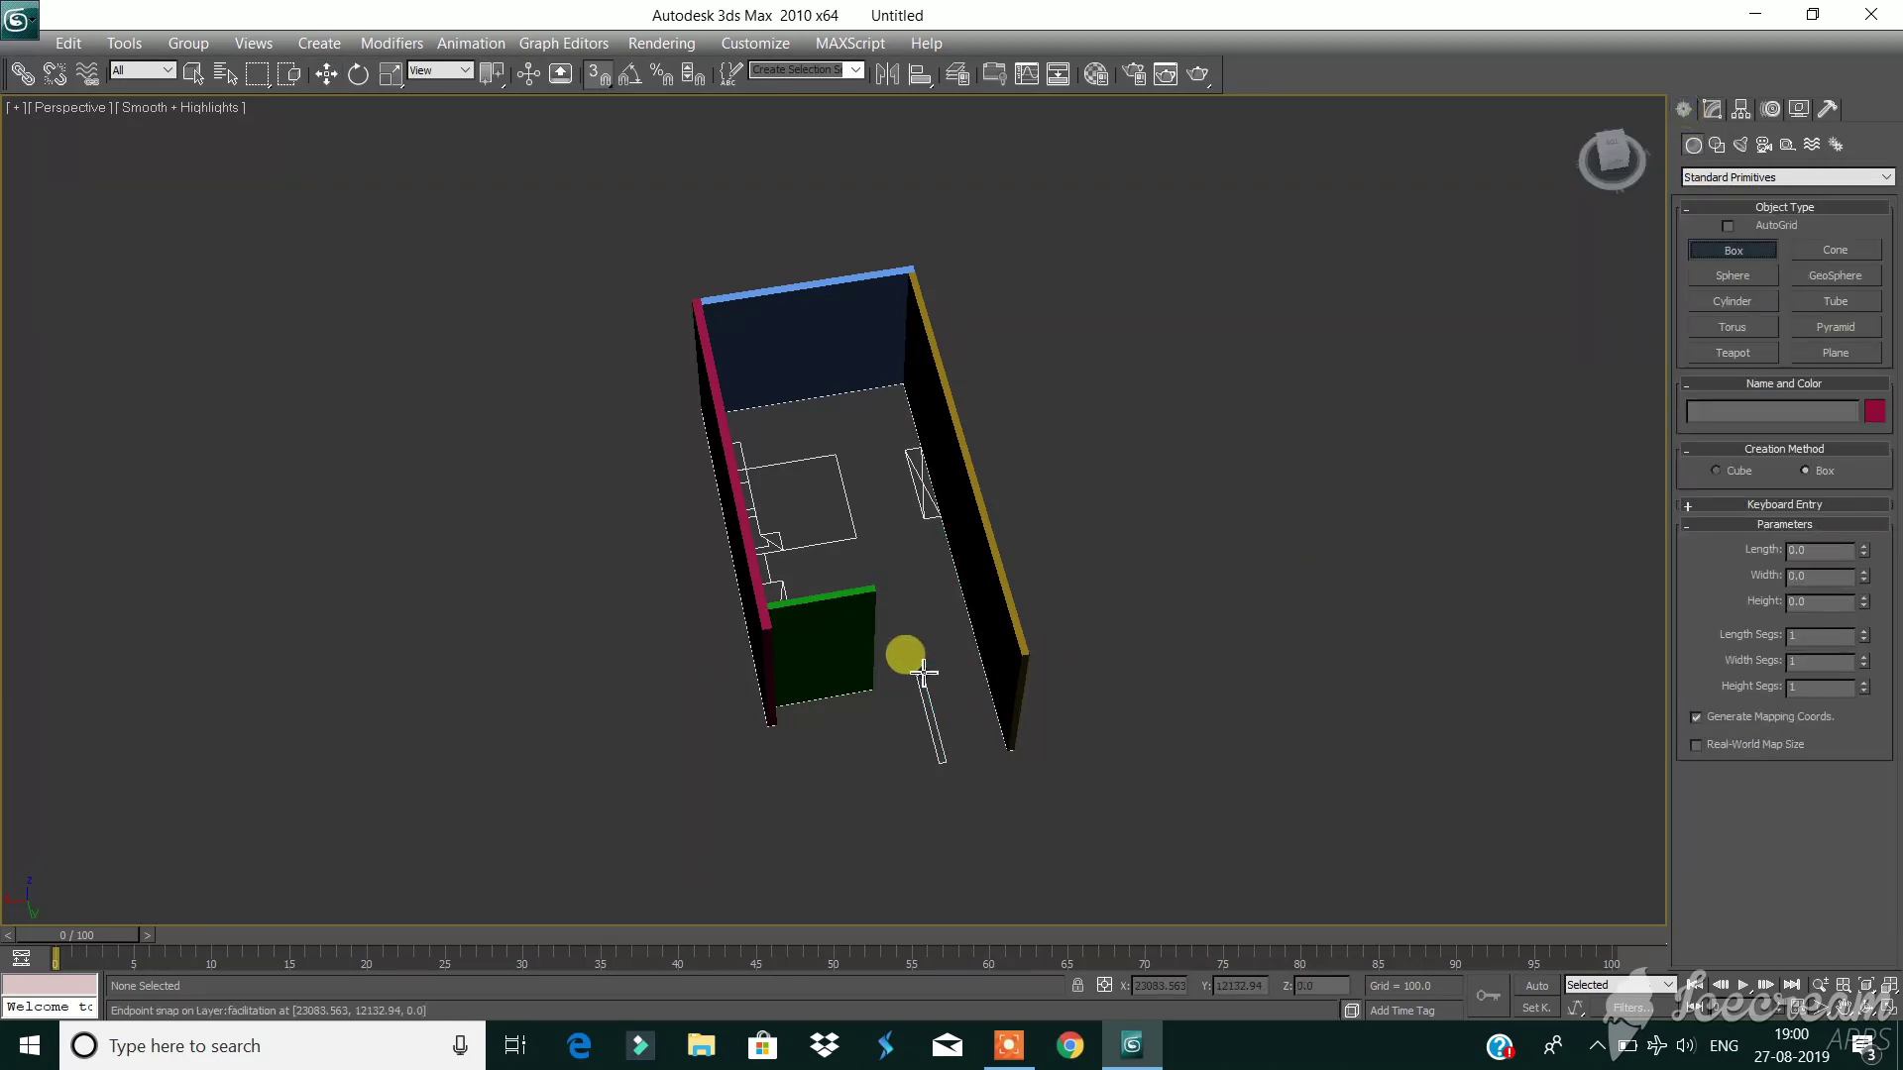
left_click_drag(917, 680, 958, 768)
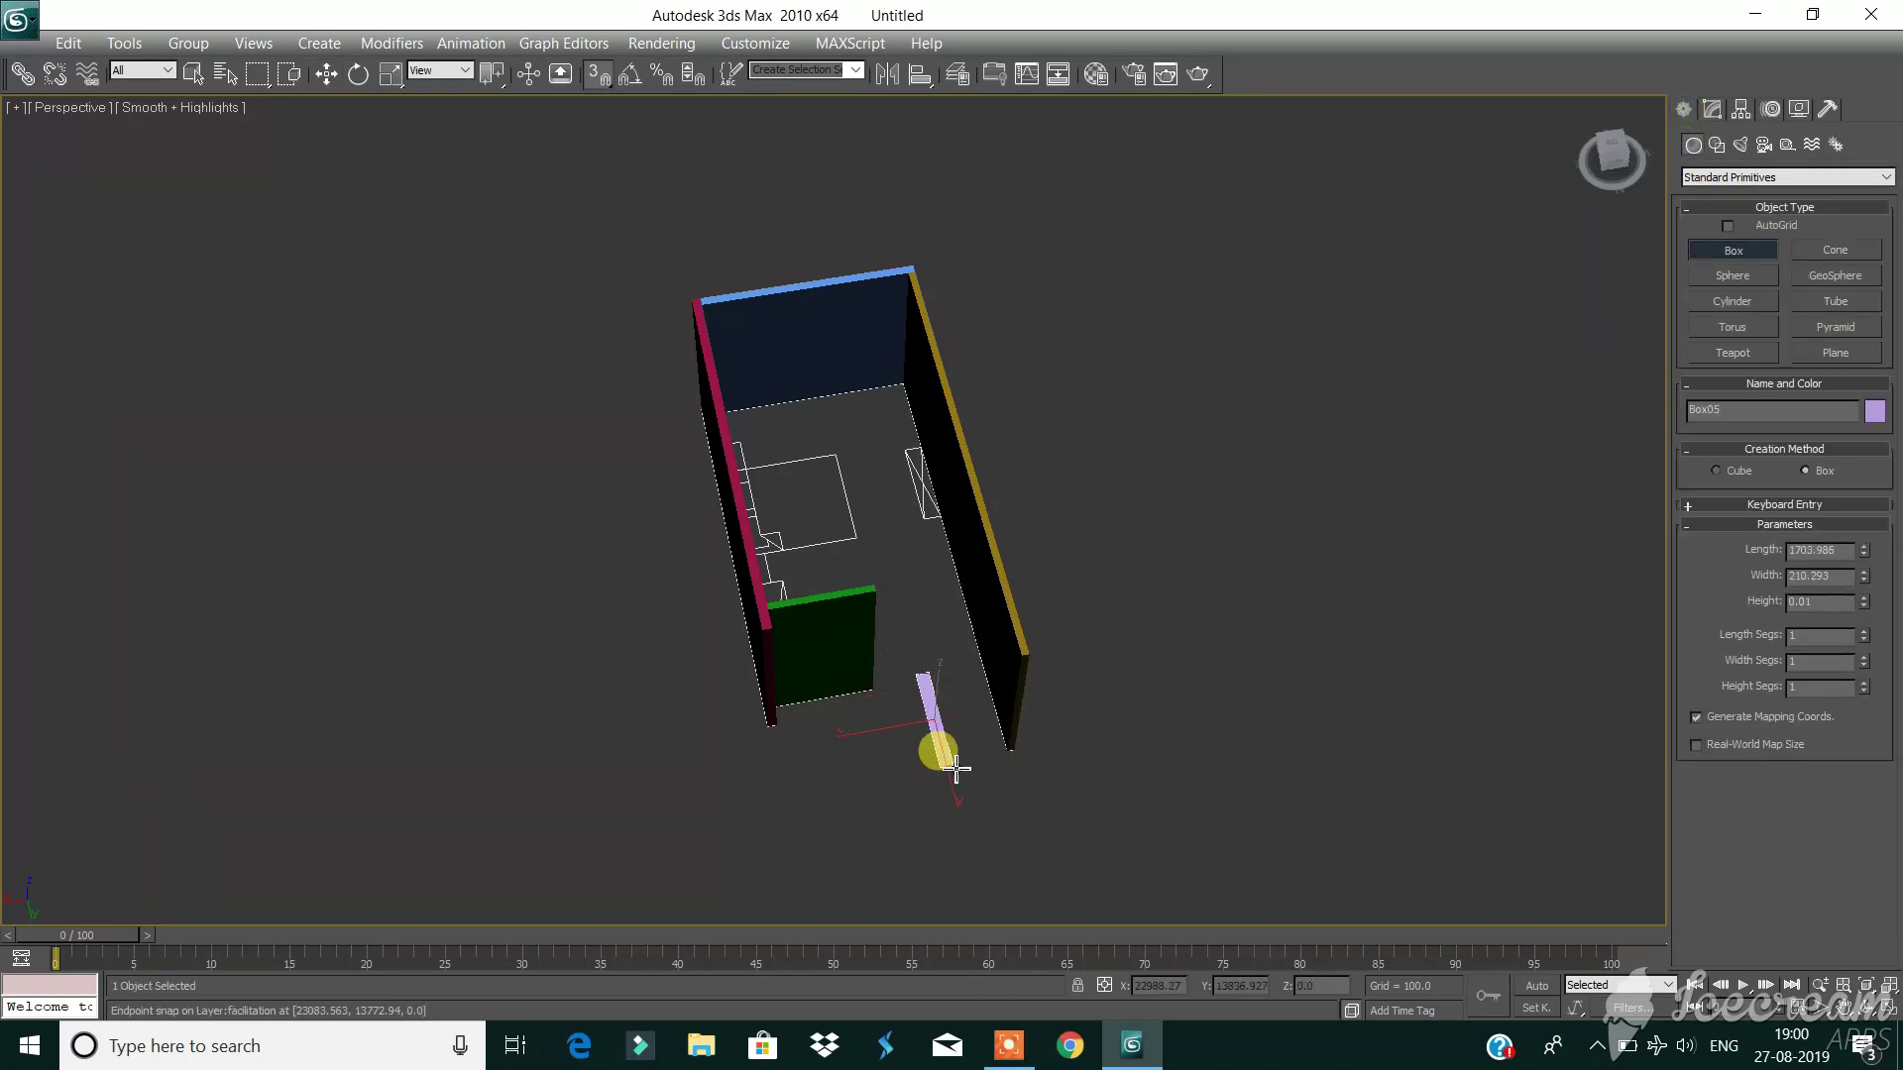
scroll(941, 763, "up", 3)
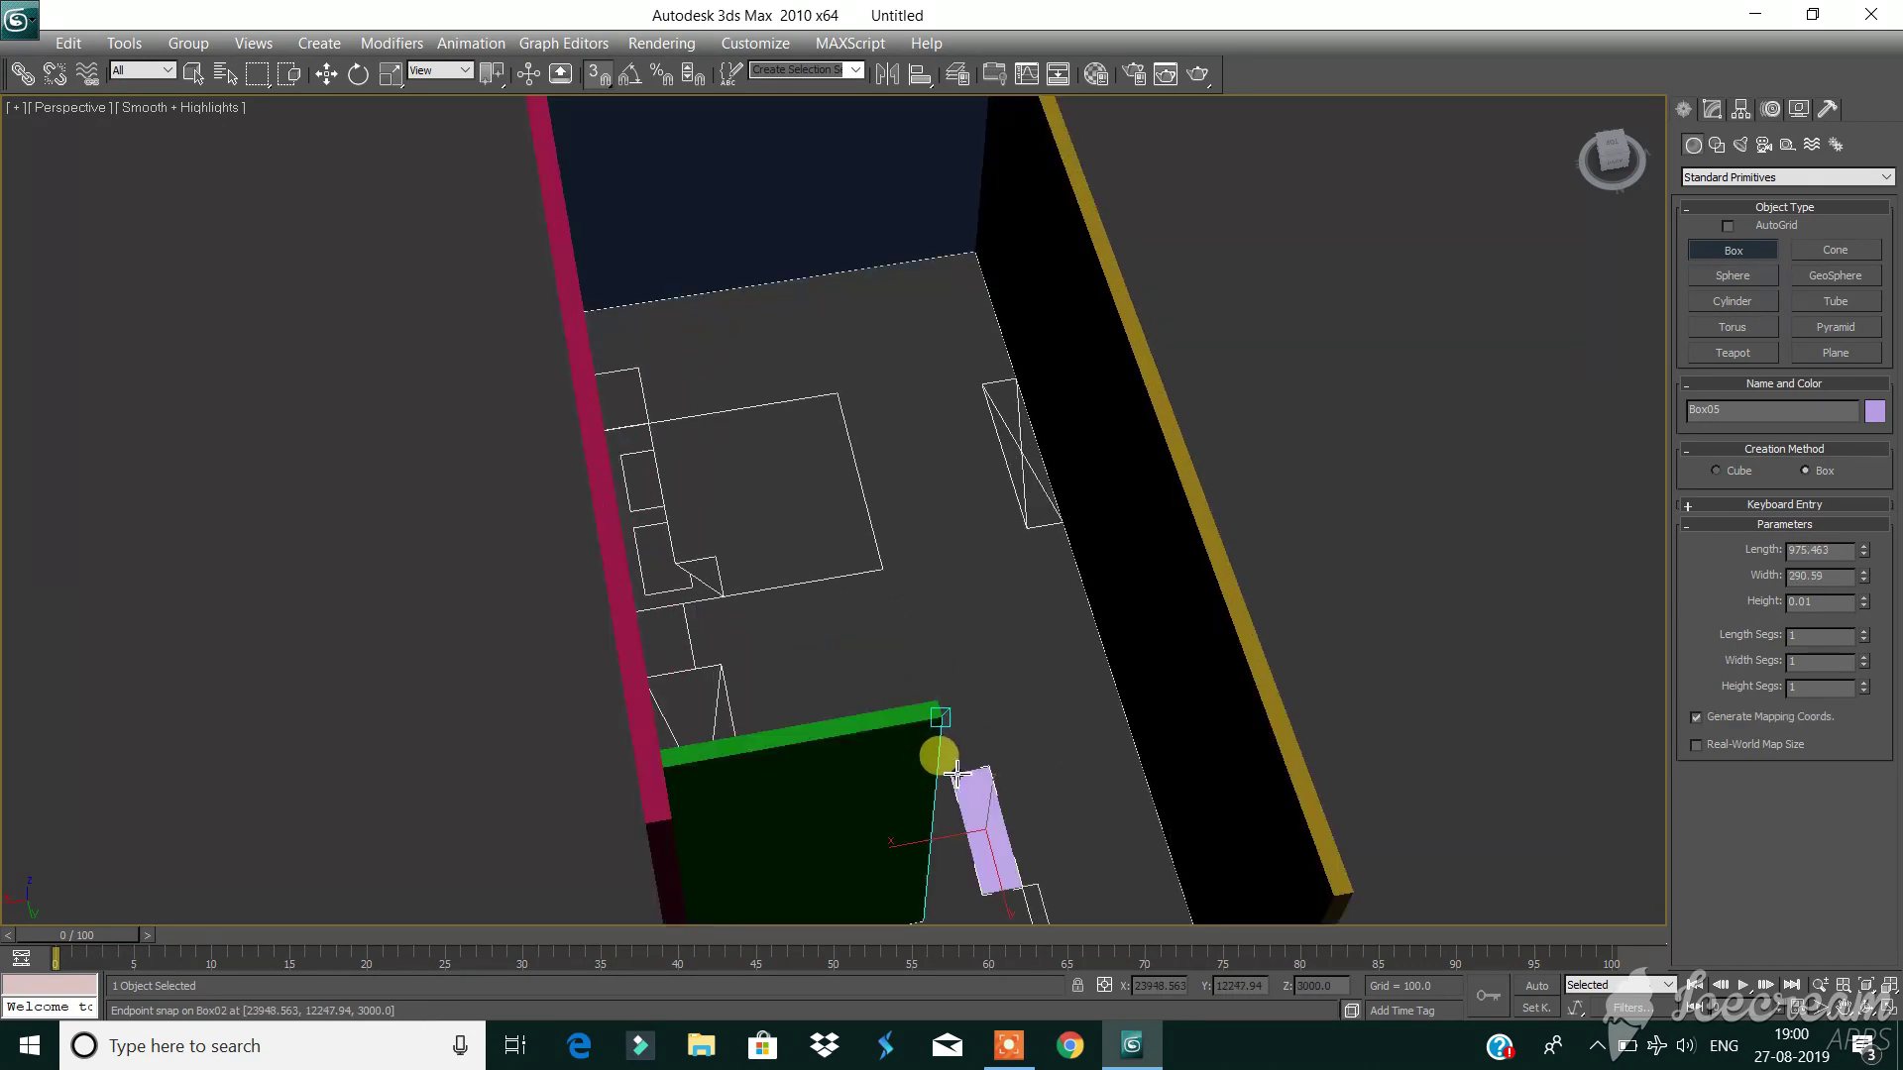
scroll(936, 756, "down", 1)
left_click_drag(935, 756, 1007, 895)
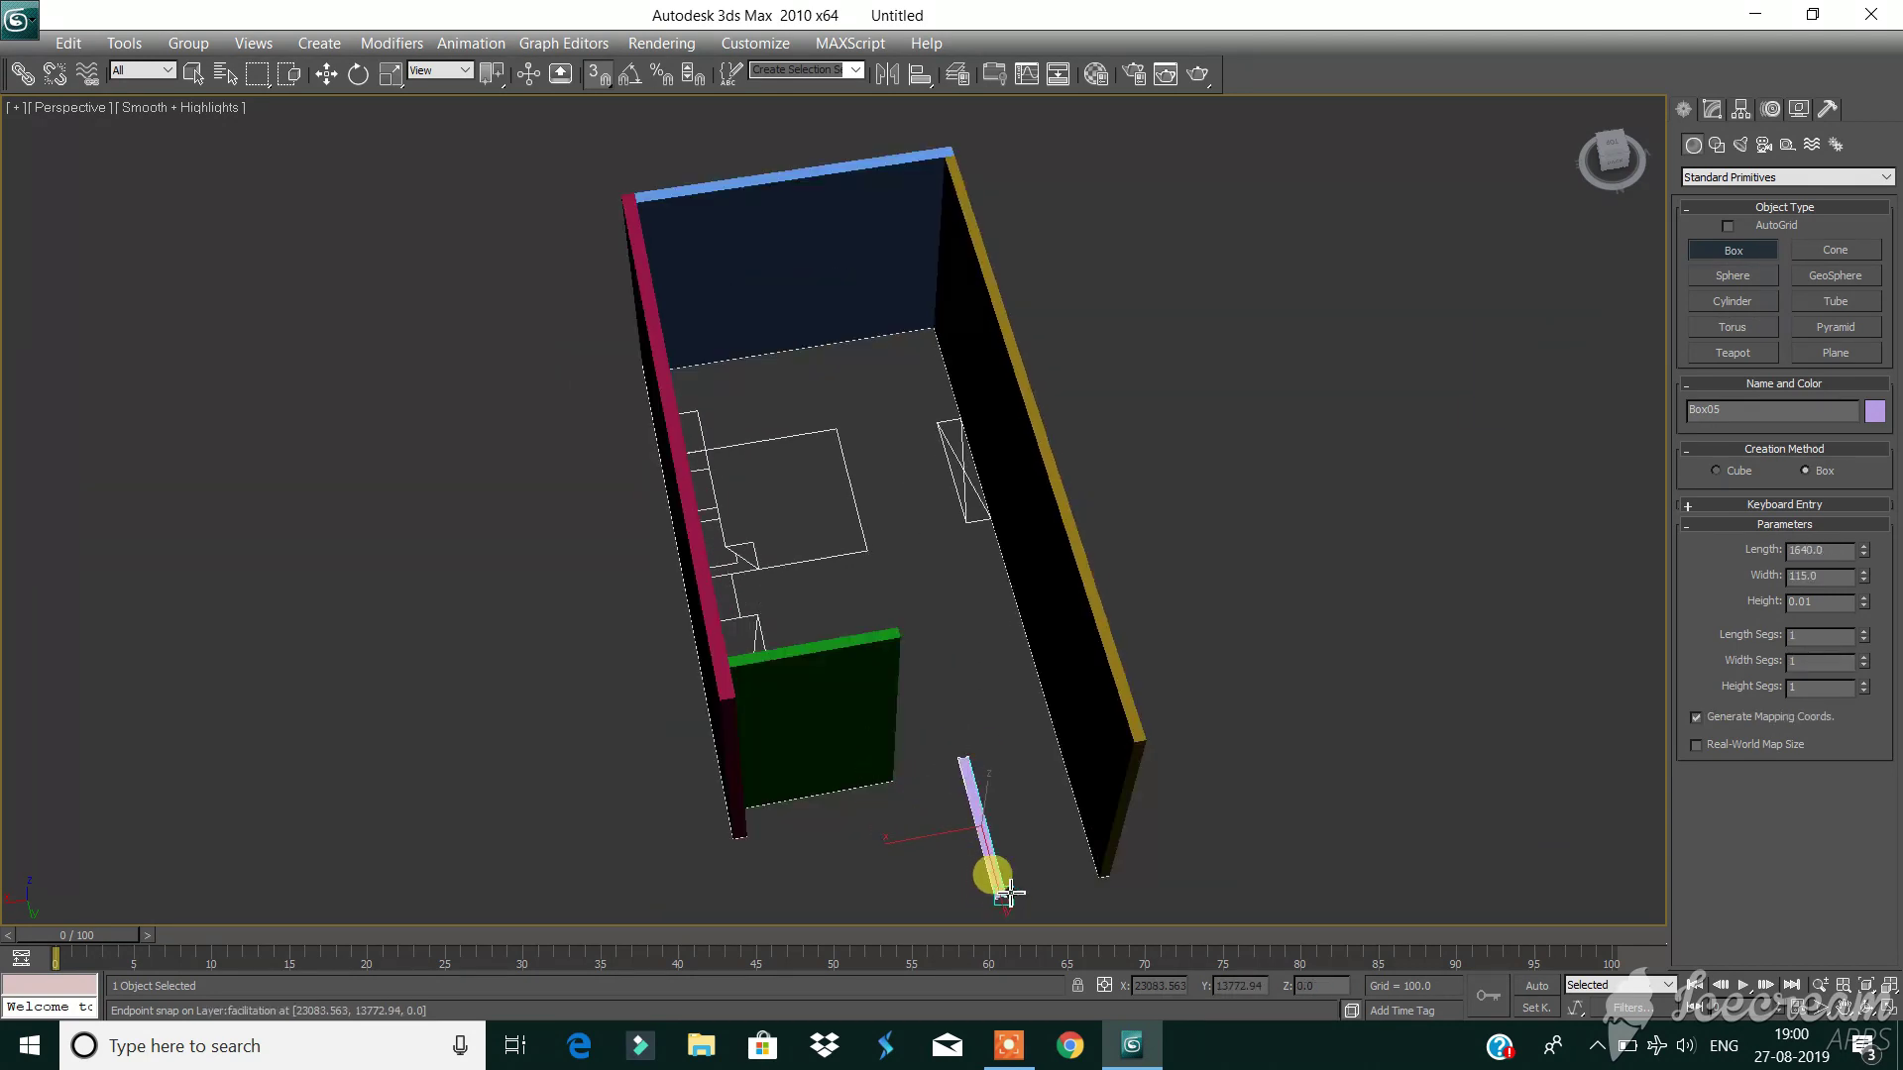
left_click(1008, 721)
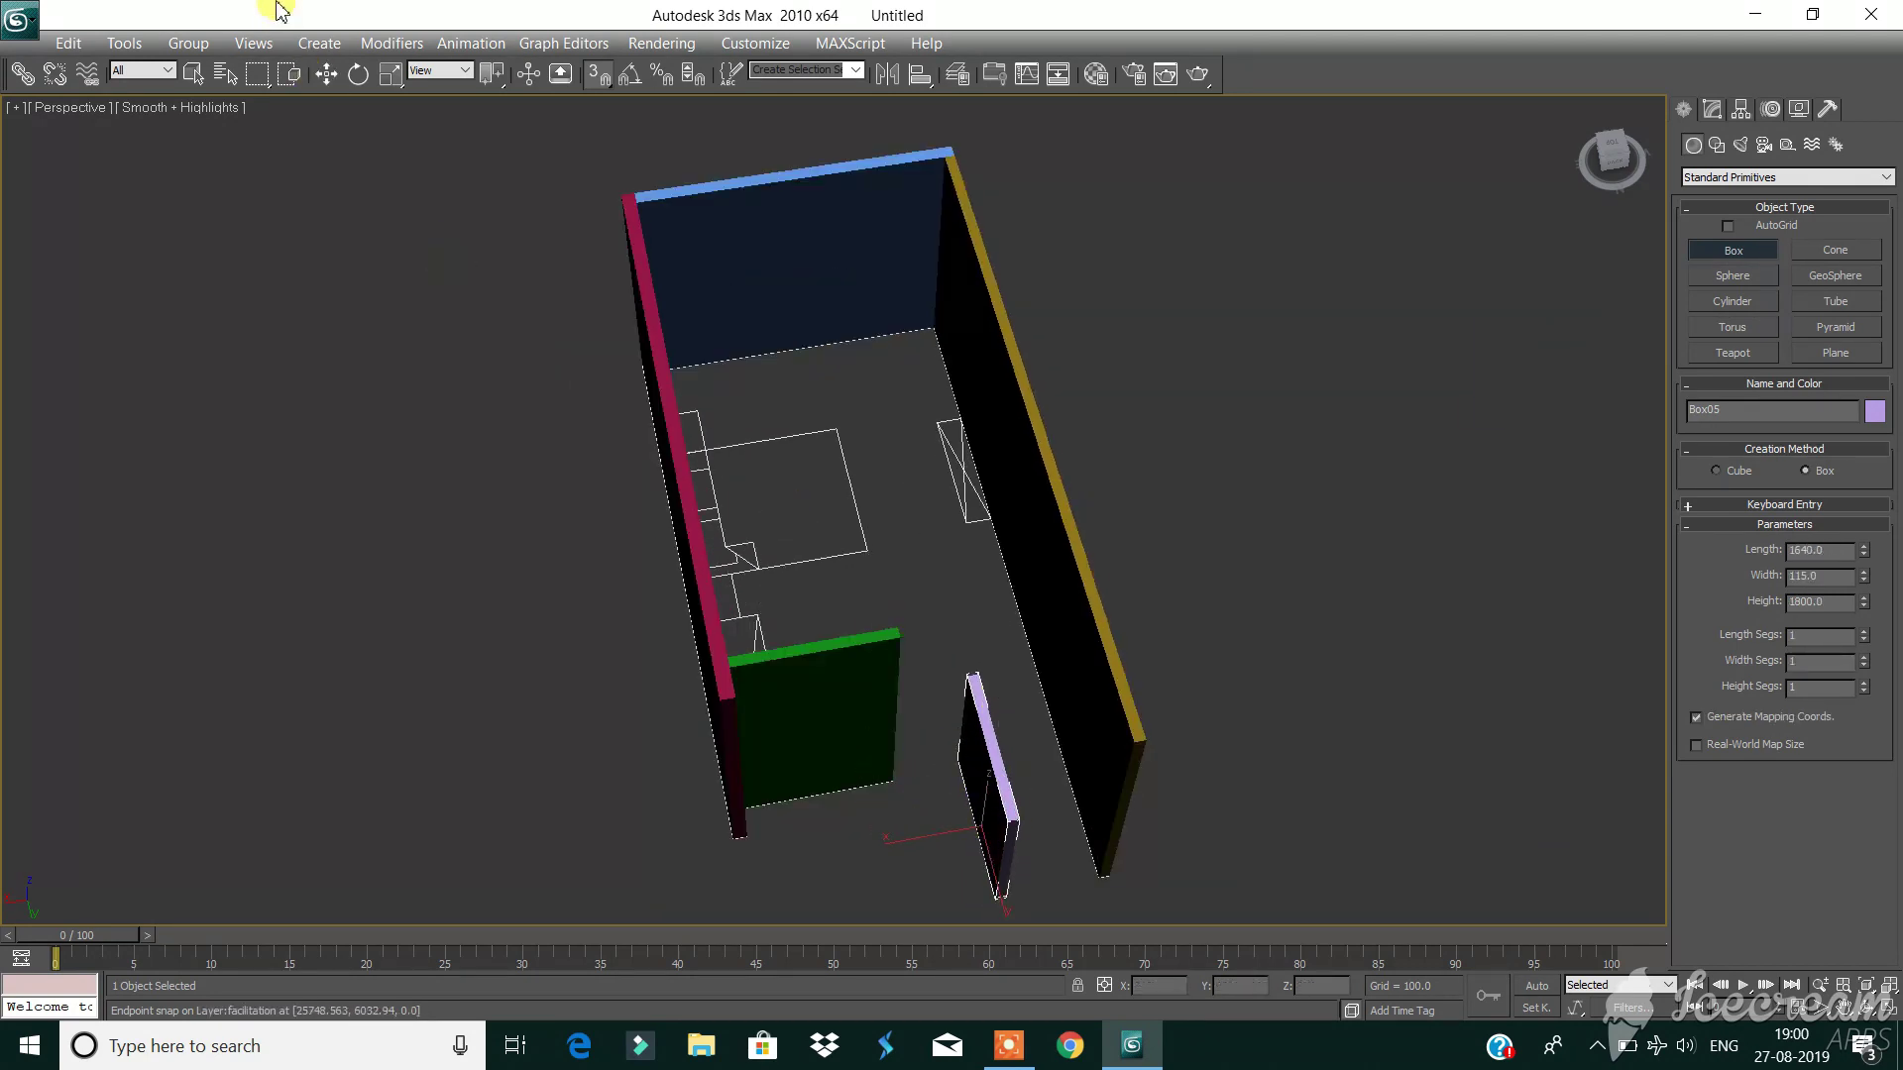
Raise the lilac box's height to match the walls, deselect it, and reframe the room.
left_click(323, 75)
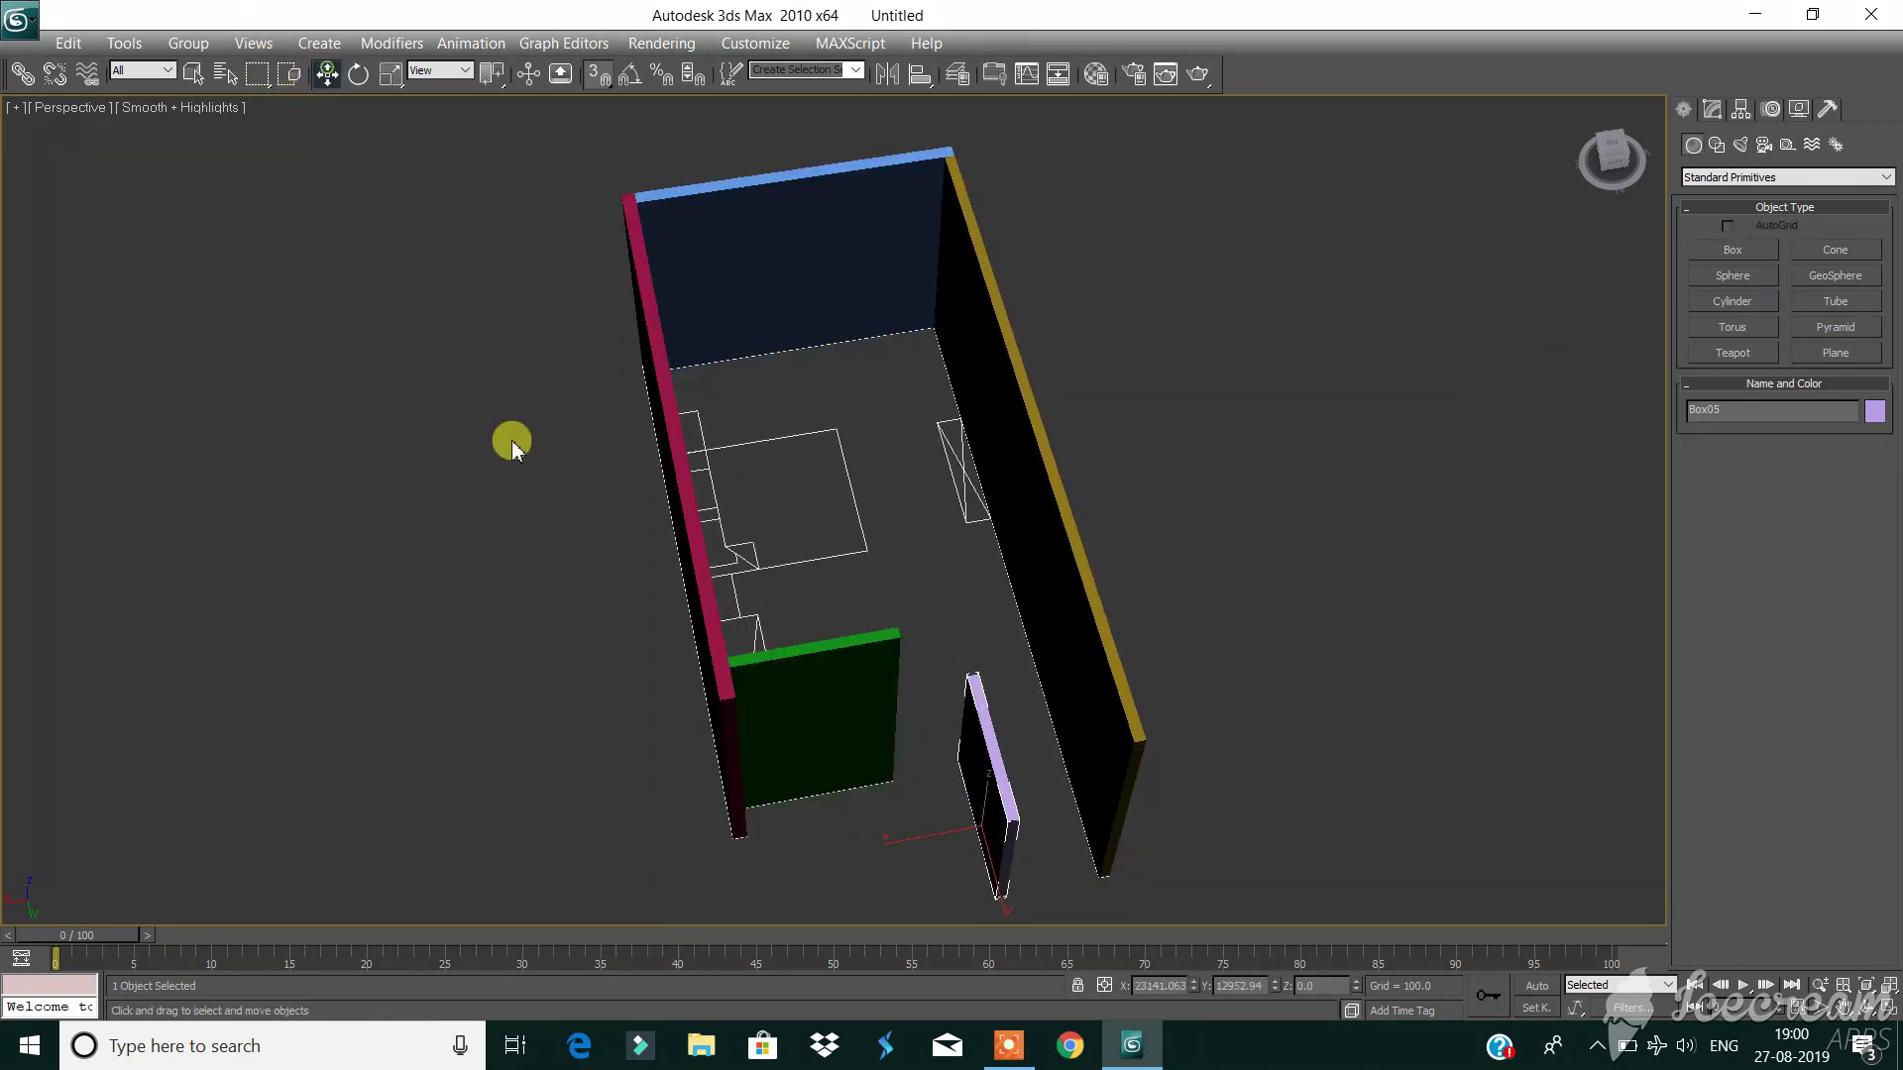
left_click(1726, 109)
left_click(1712, 109)
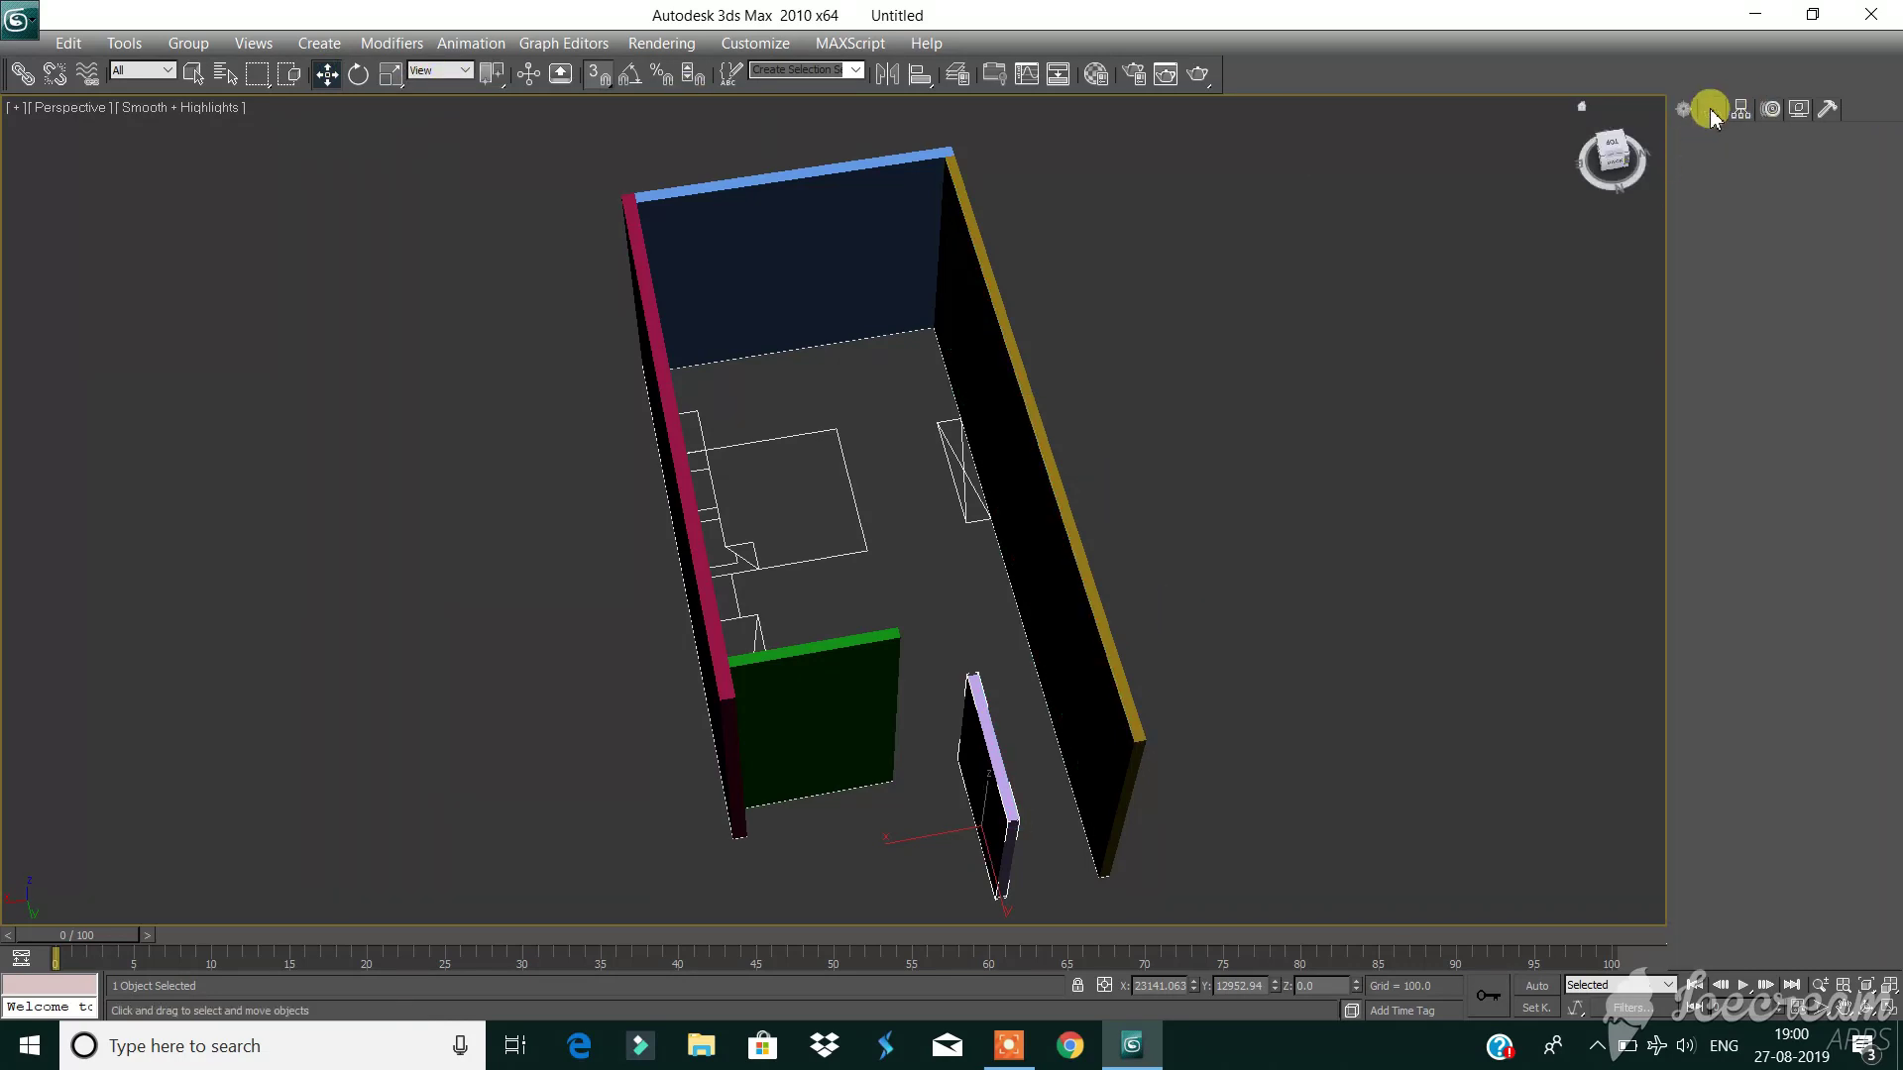
double_click(1828, 458)
type("3000")
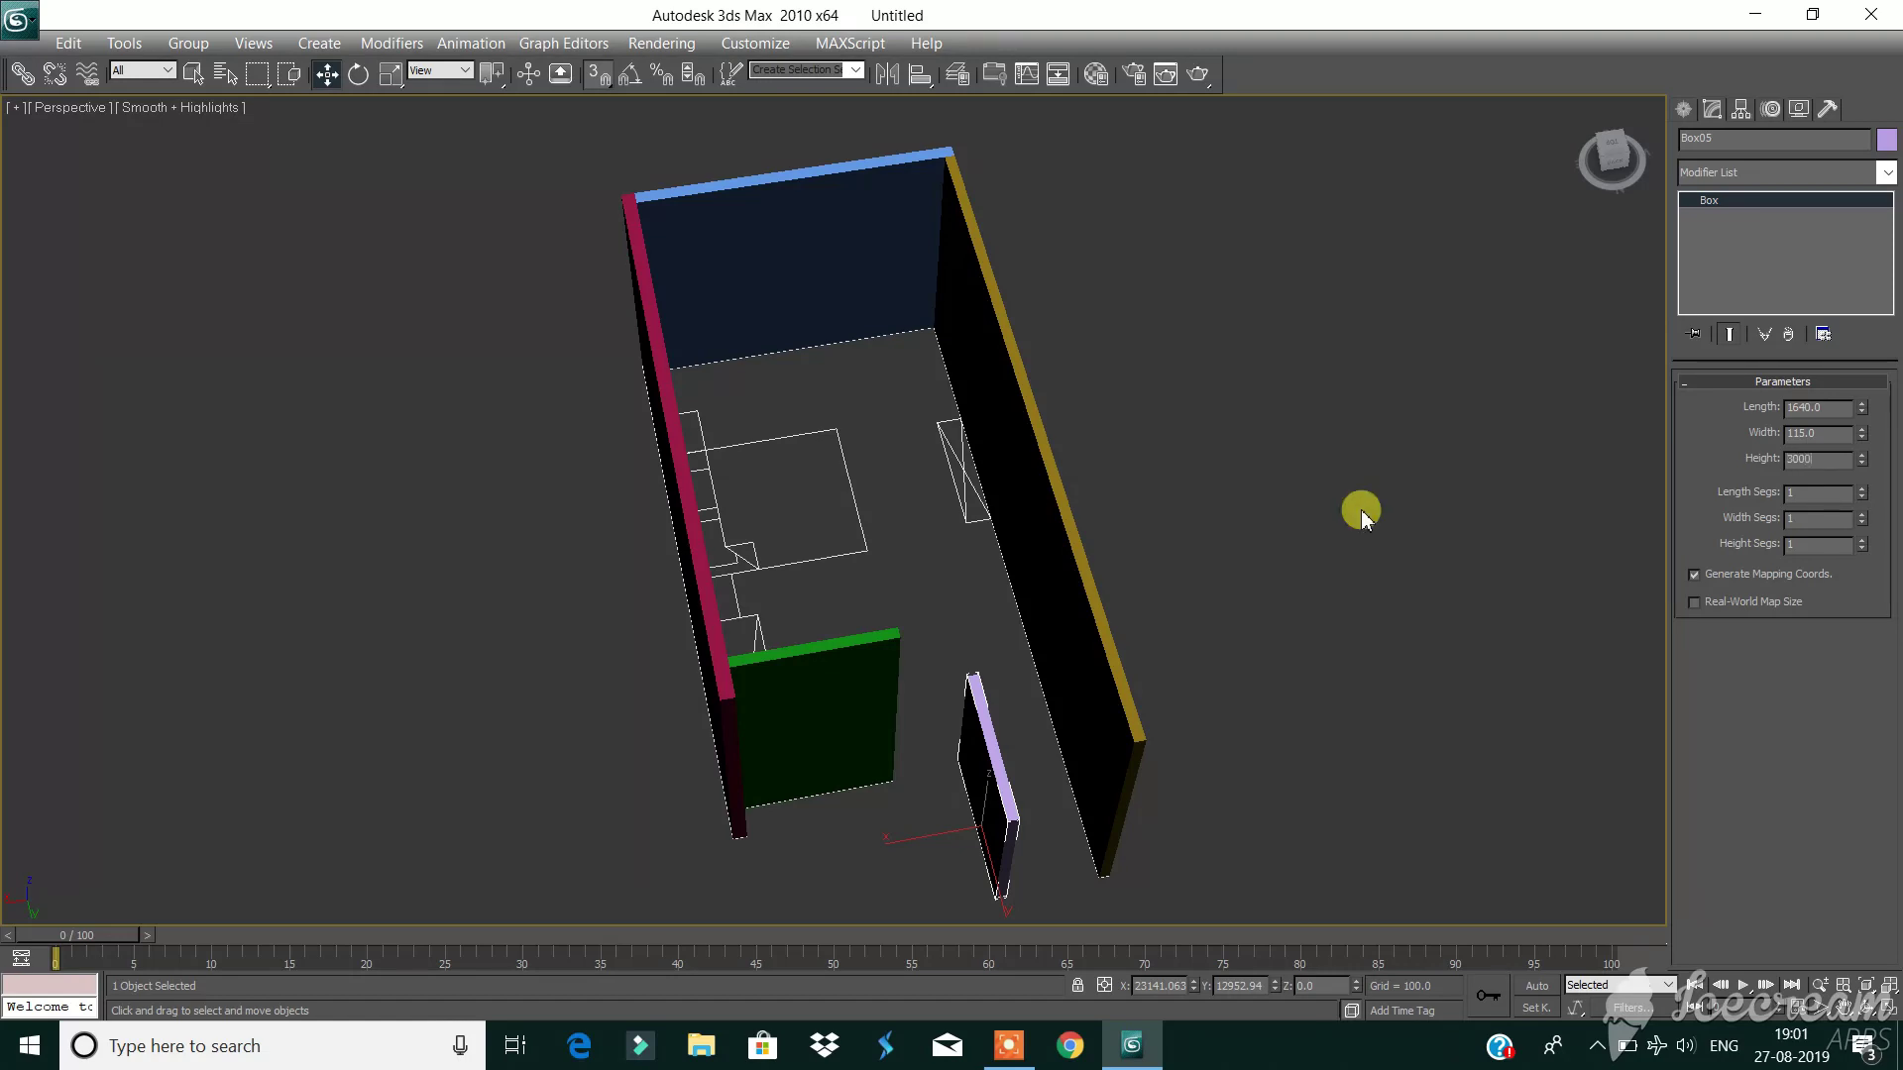
left_click(1361, 510)
scroll(1288, 495, "down", 3)
middle_click_drag(1275, 540, 1150, 564)
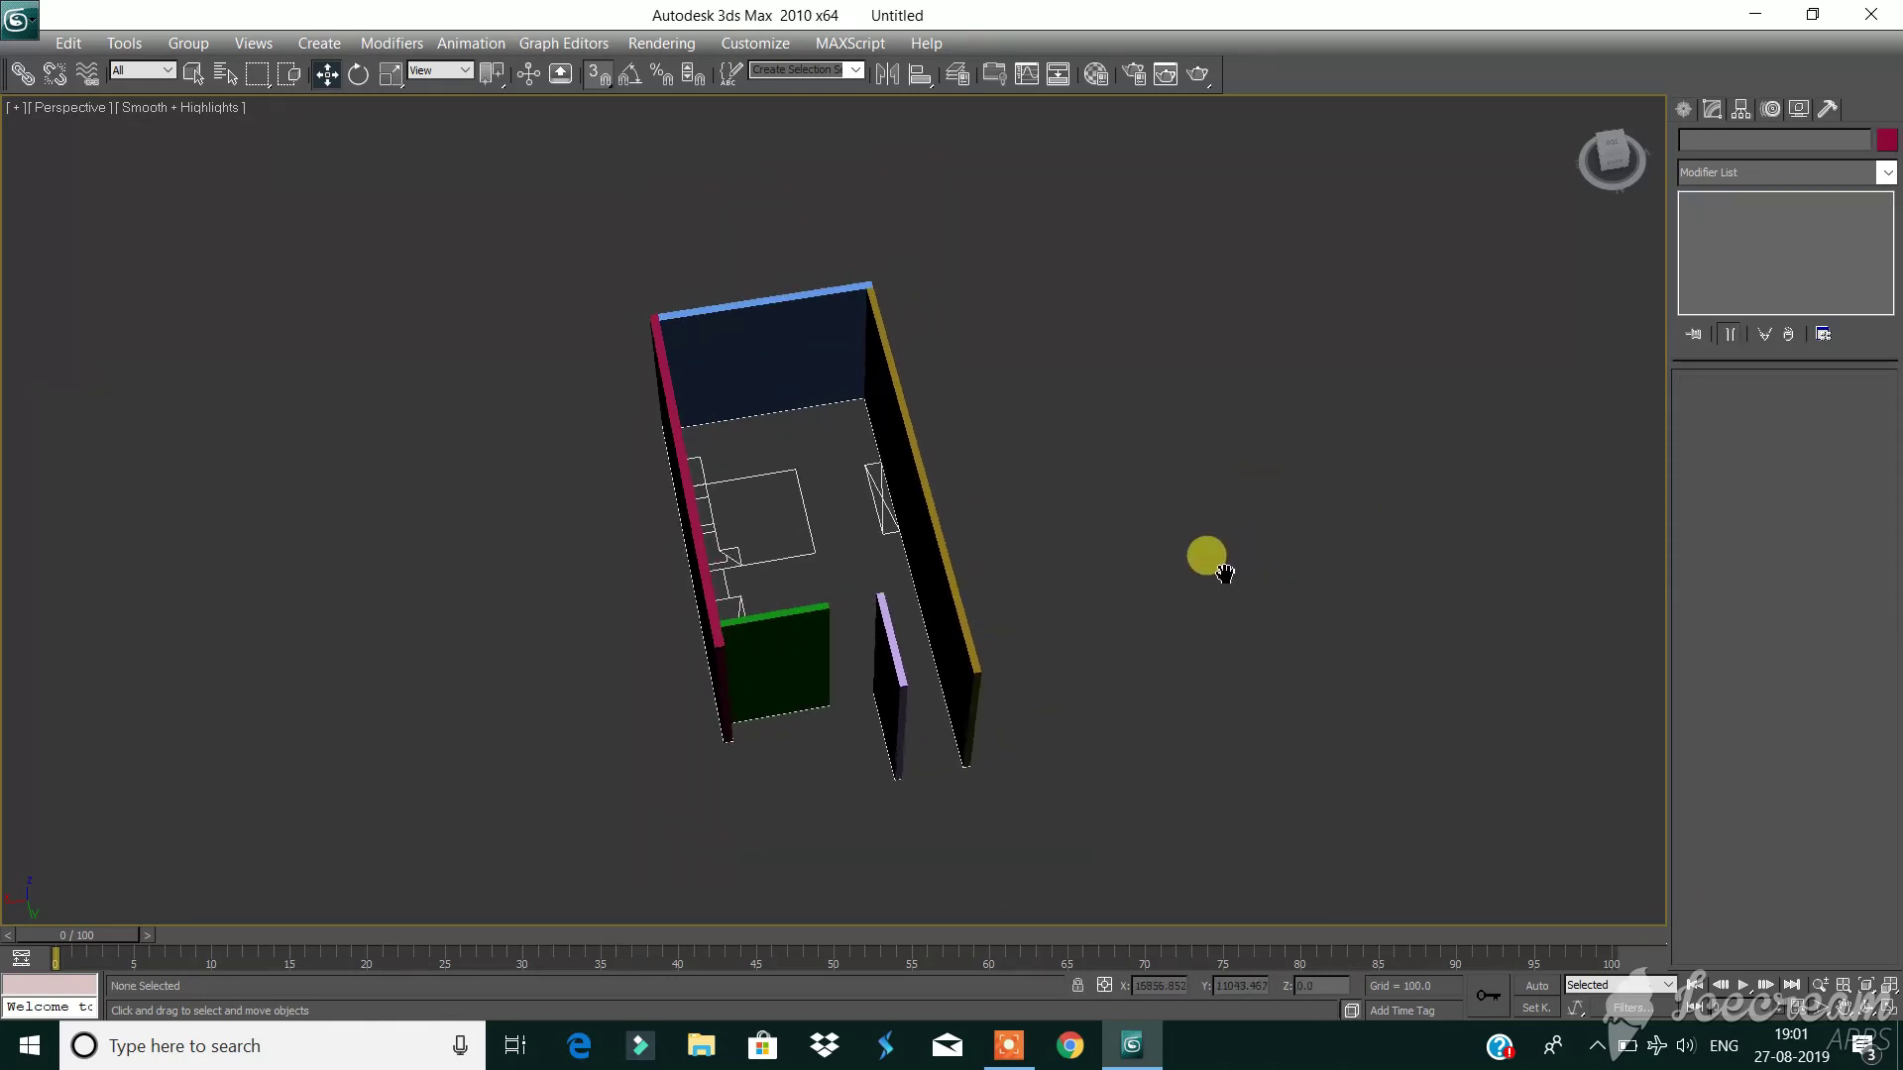
Maximize the Top viewport with the grid hidden, centred on the floor plan.
left_click(1892, 1016)
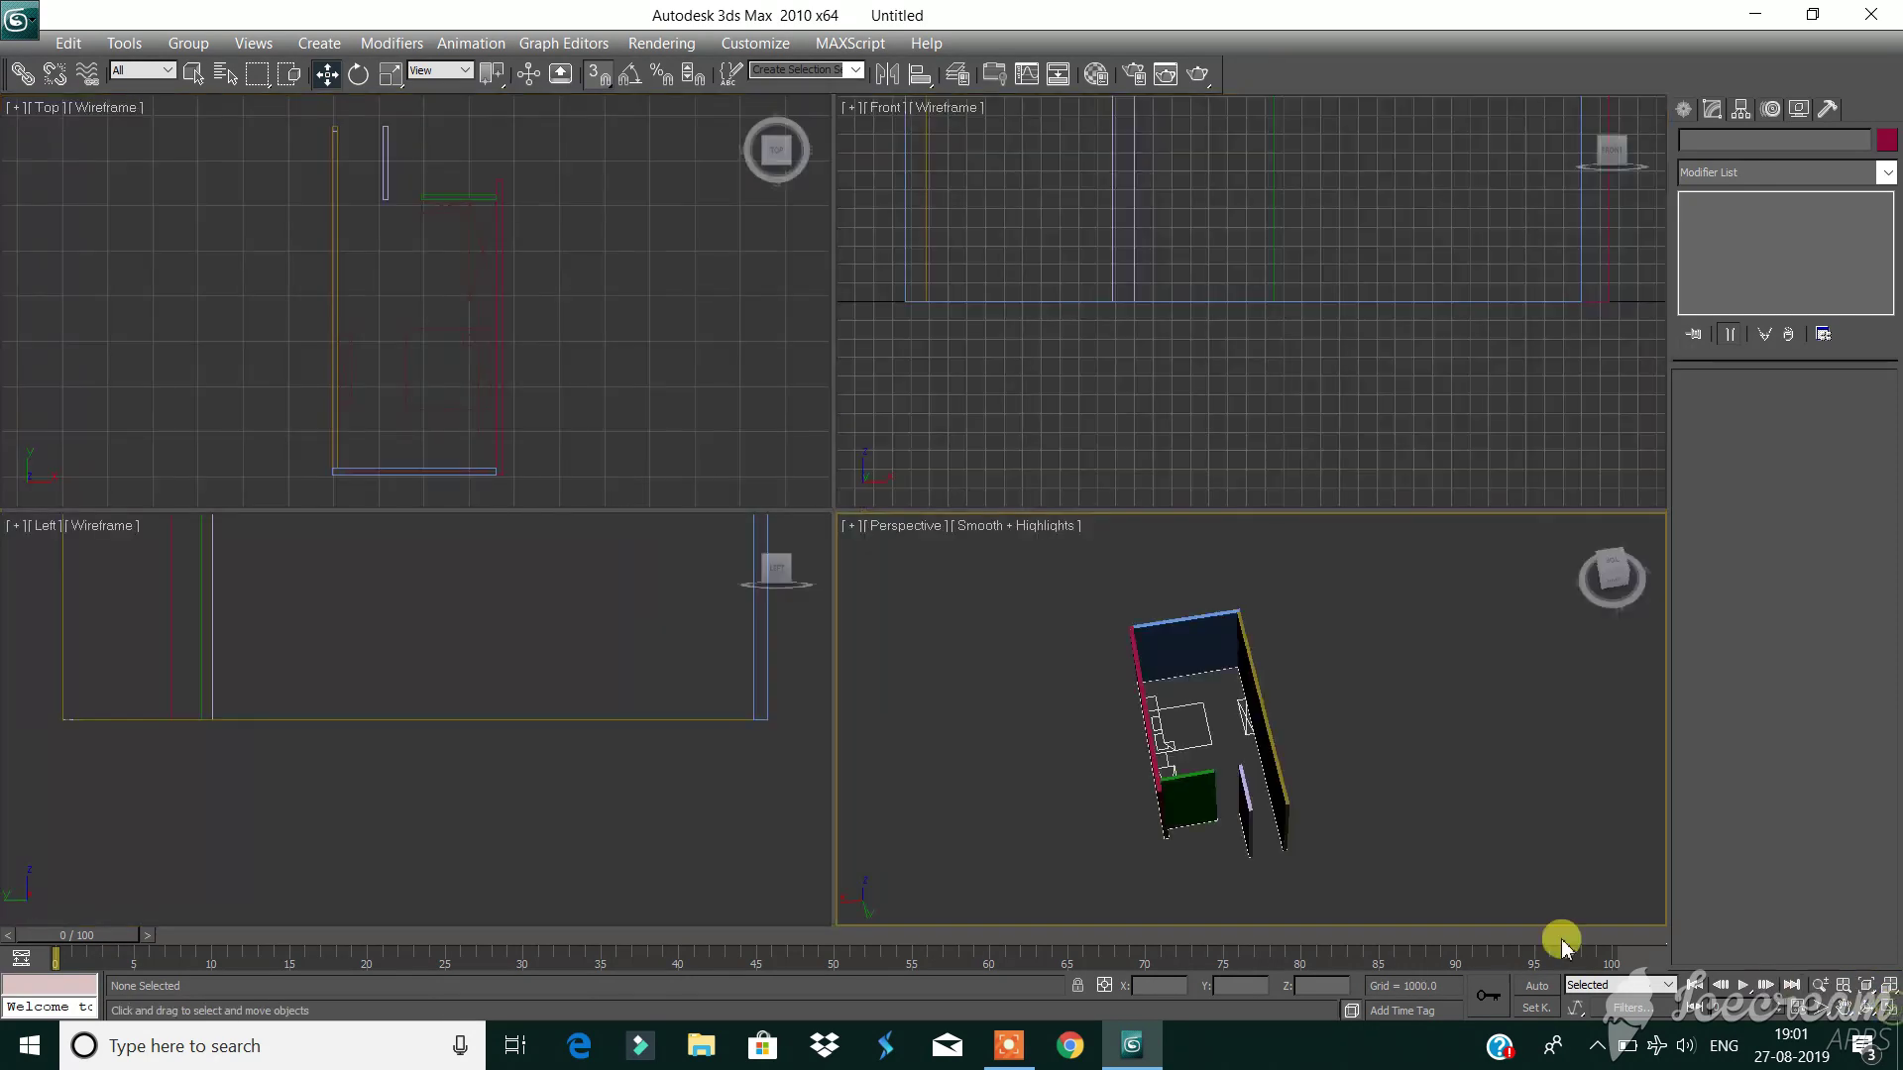
left_click(594, 377)
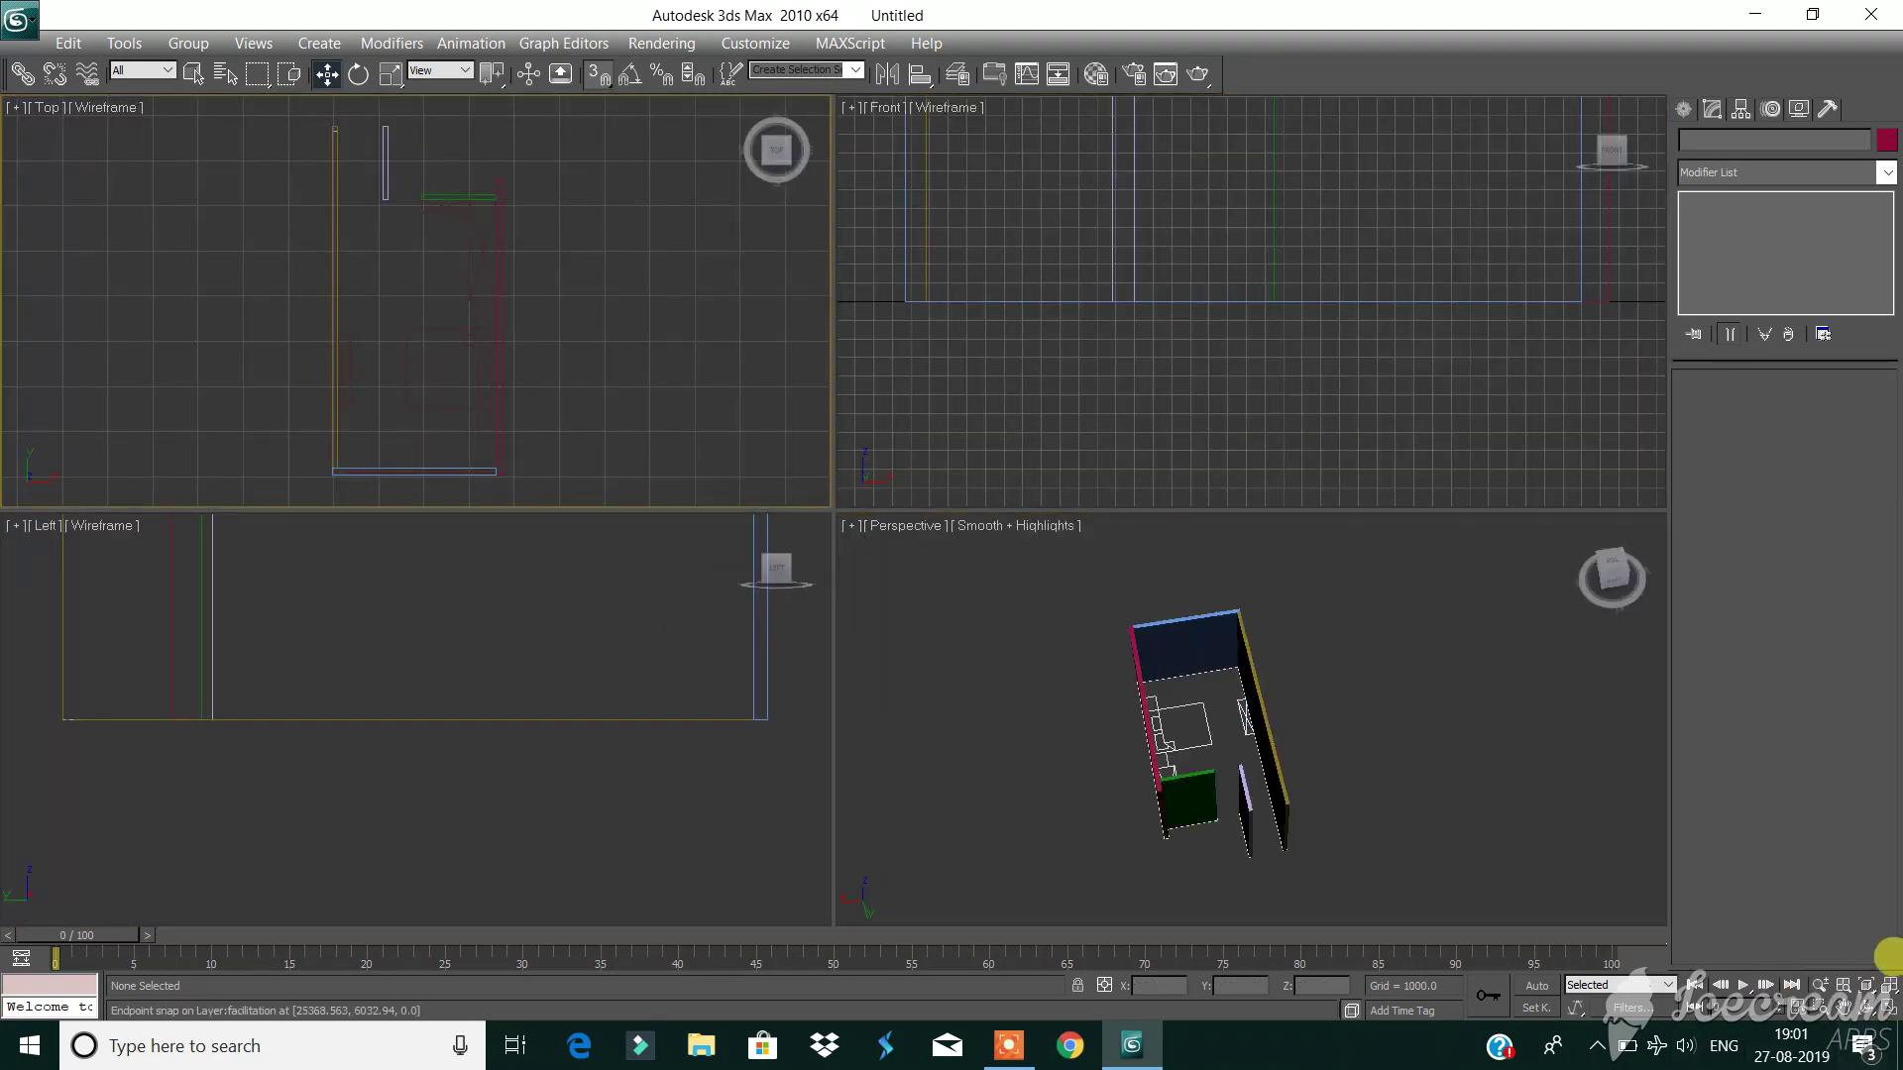
left_click(1892, 1016)
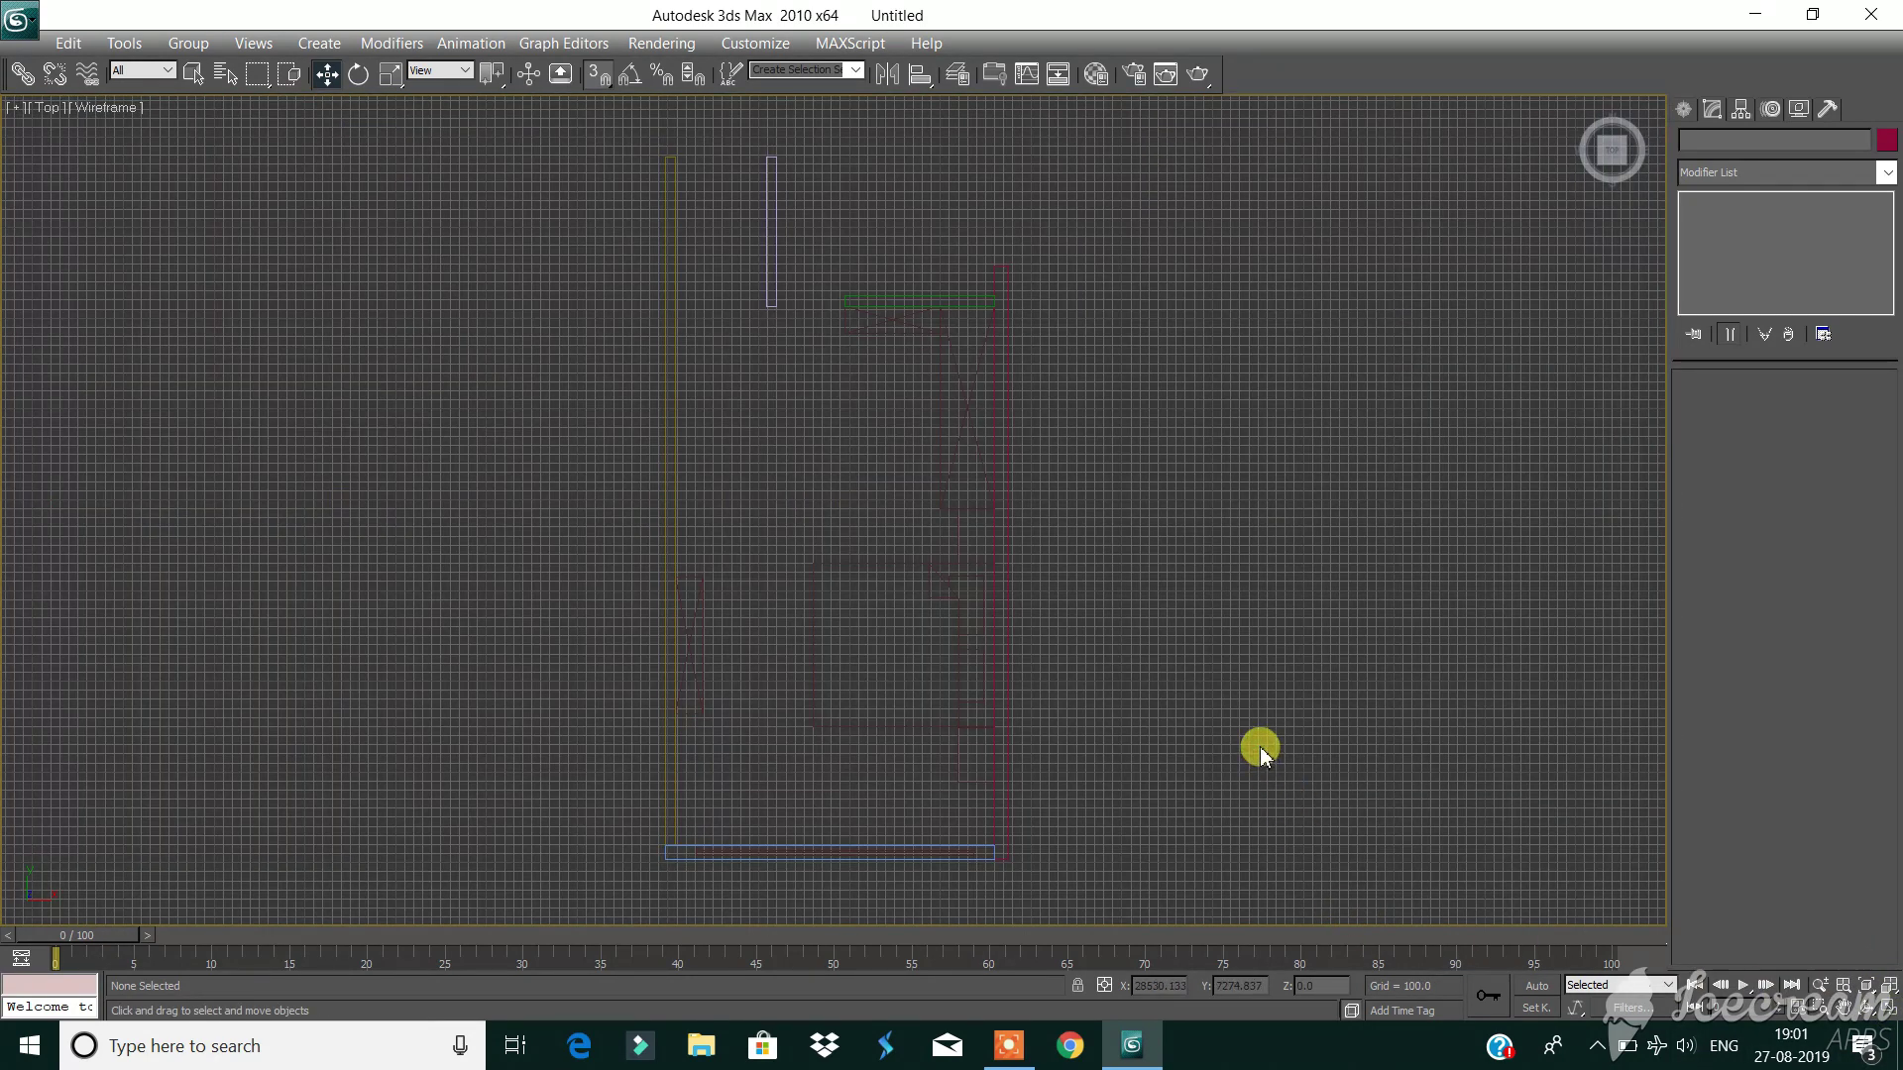
key("g")
middle_click_drag(834, 582, 815, 368)
scroll(713, 714, "up", 3)
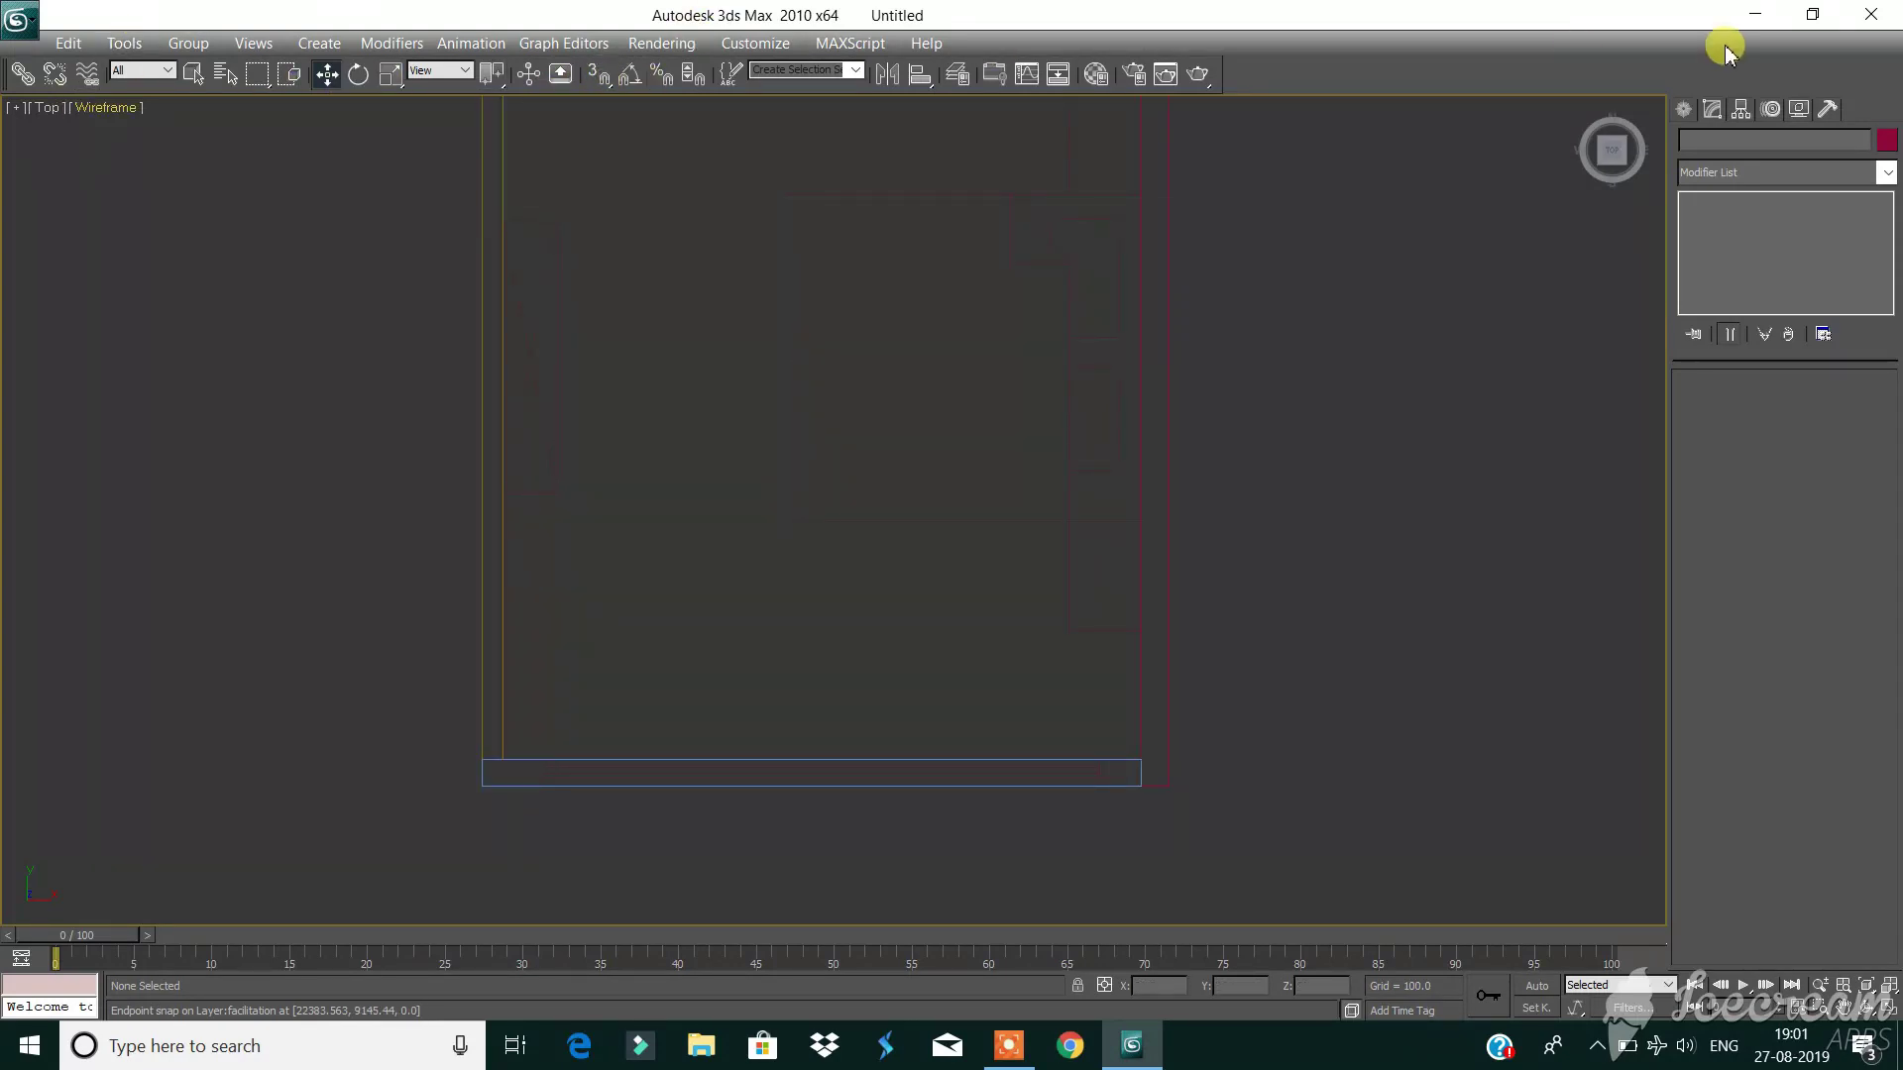
With snaps on, draw a flat zero-height box, Box06 (150 × 3055), along the bottom wall line.
left_click(1680, 111)
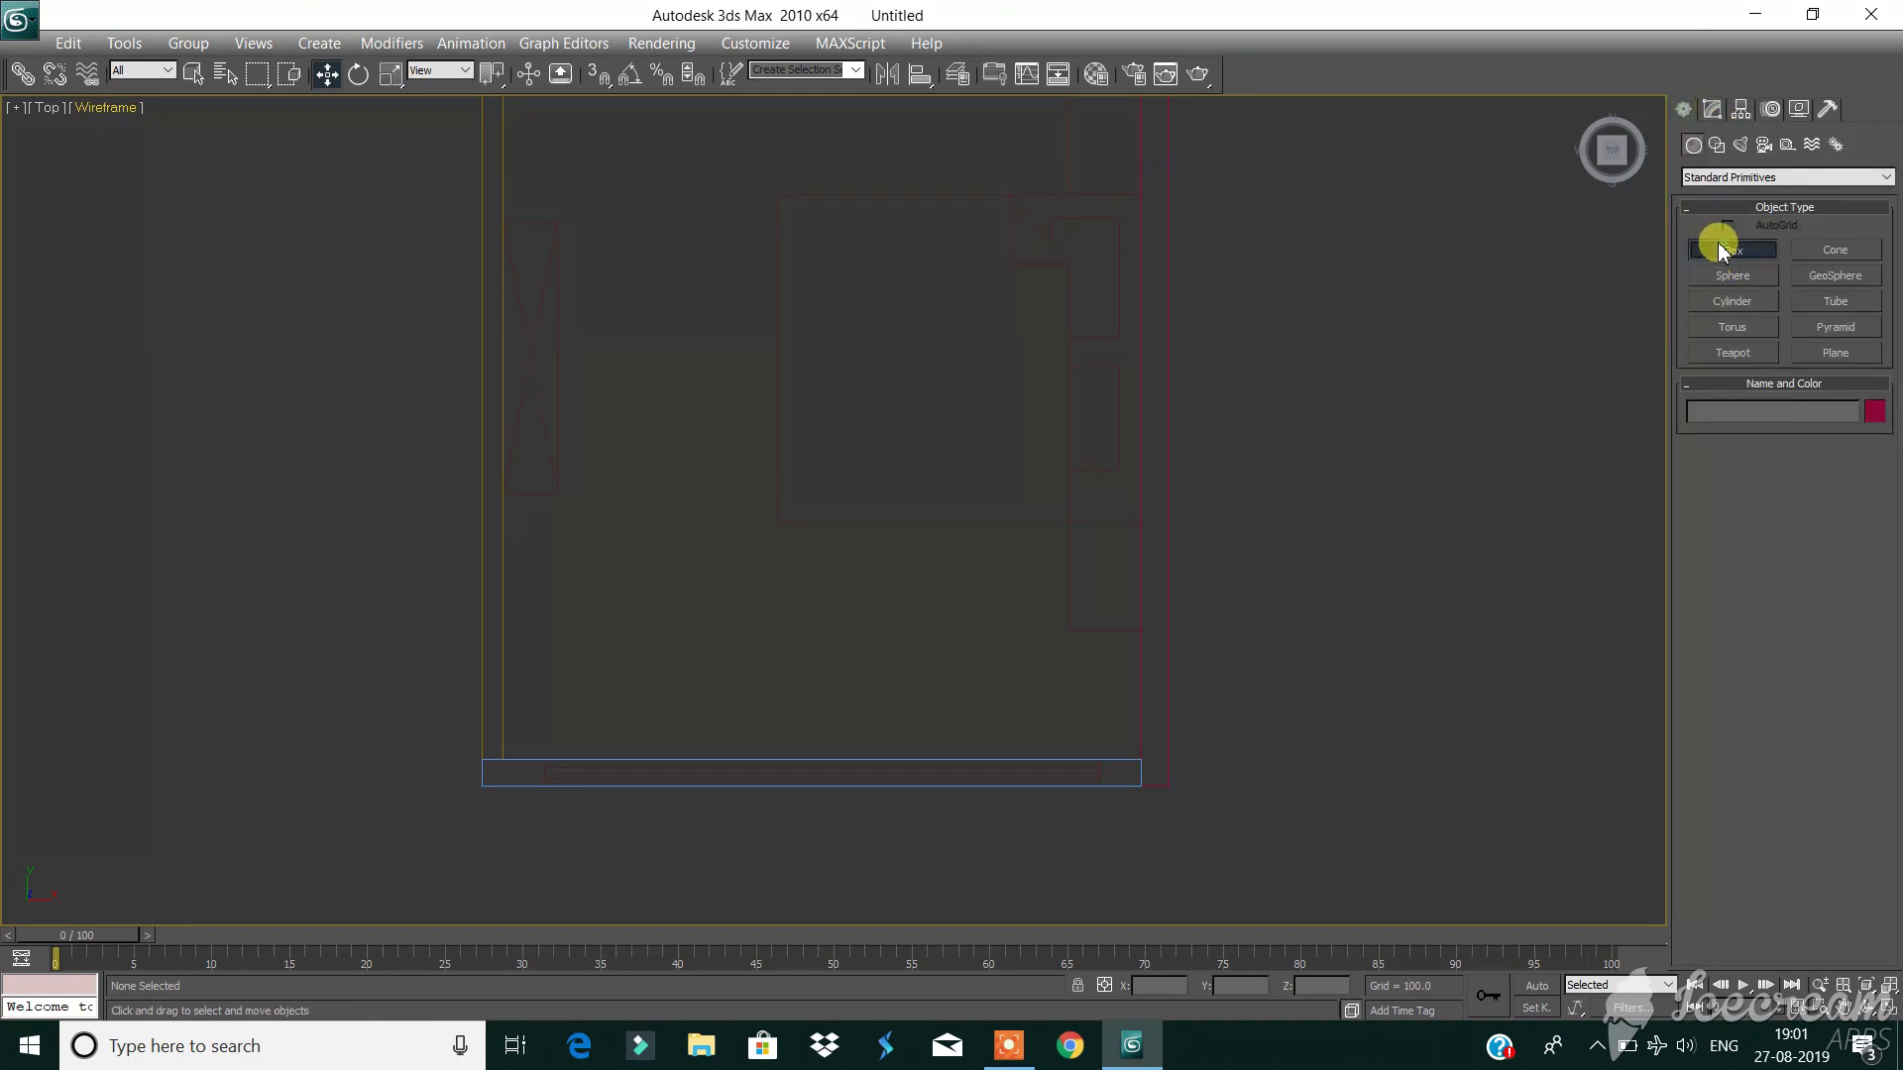
left_click(1720, 248)
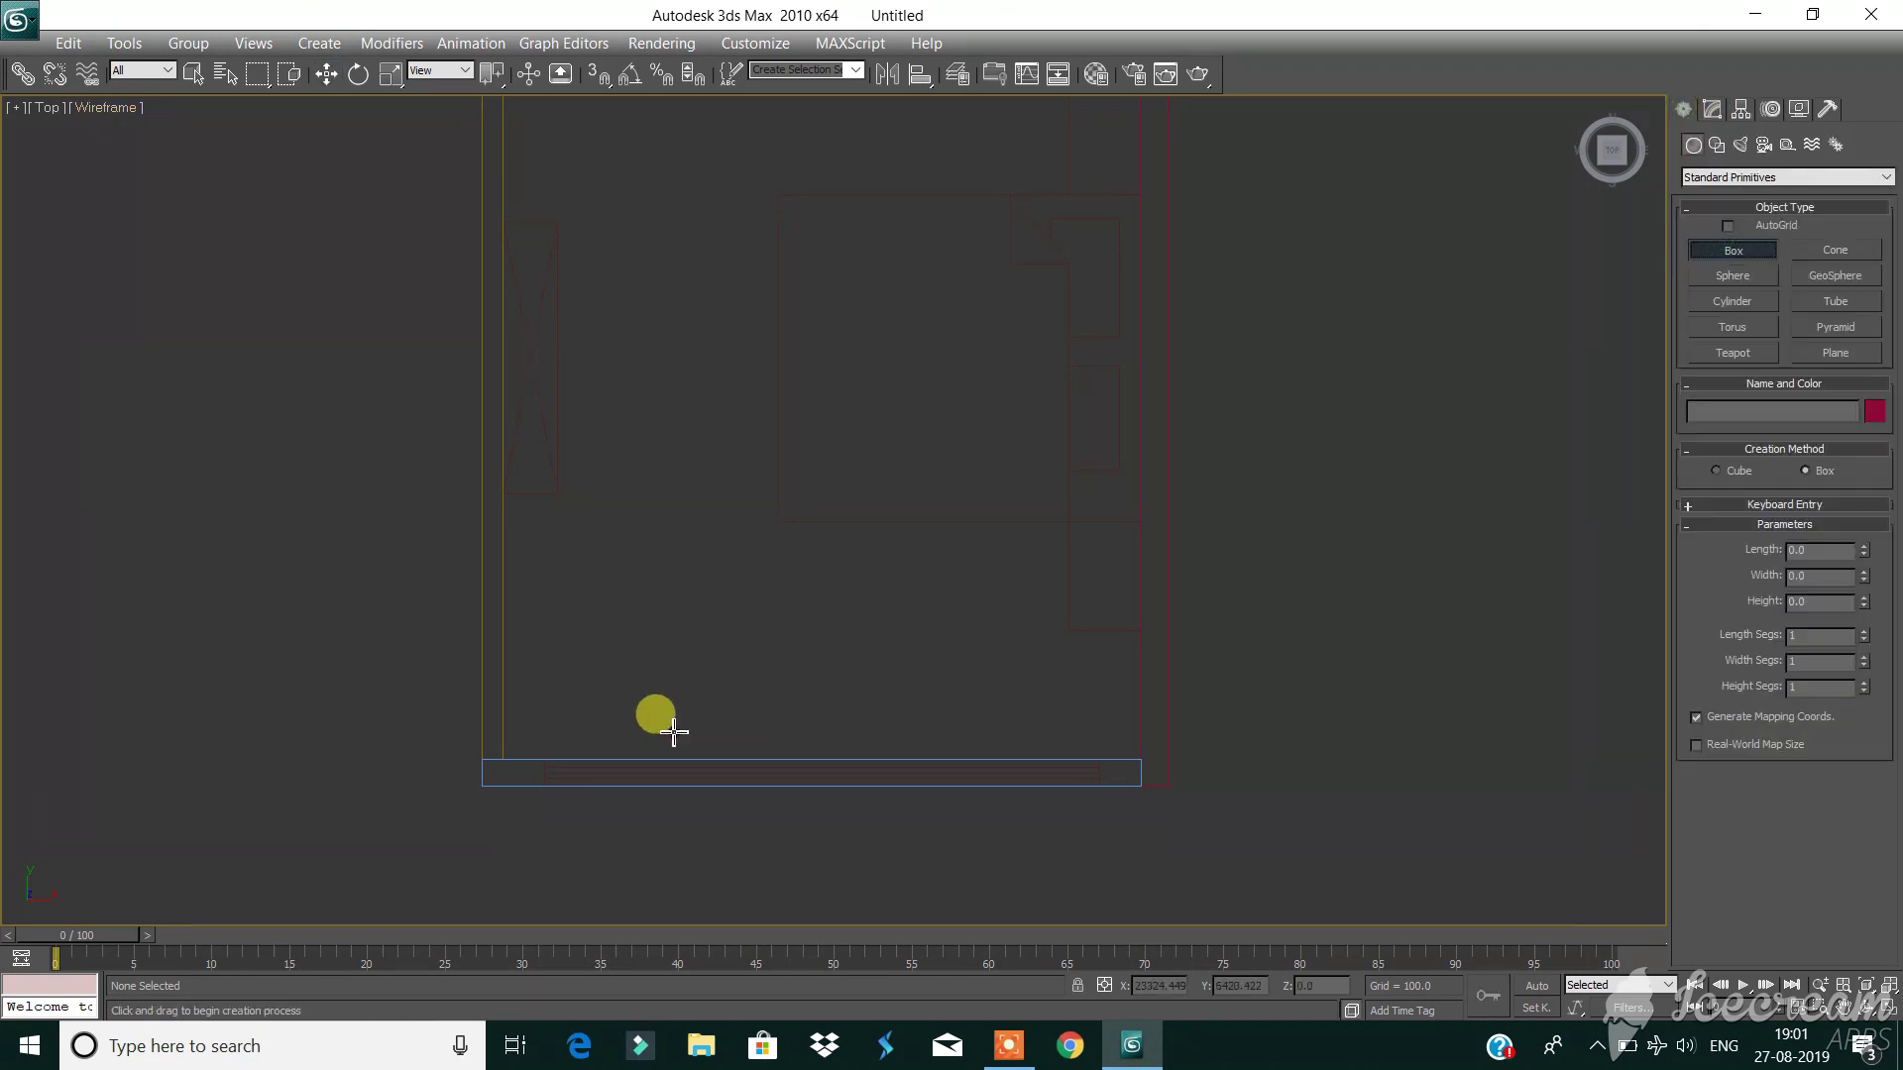
left_click(597, 76)
left_click_drag(544, 760, 1099, 790)
left_click(1100, 789)
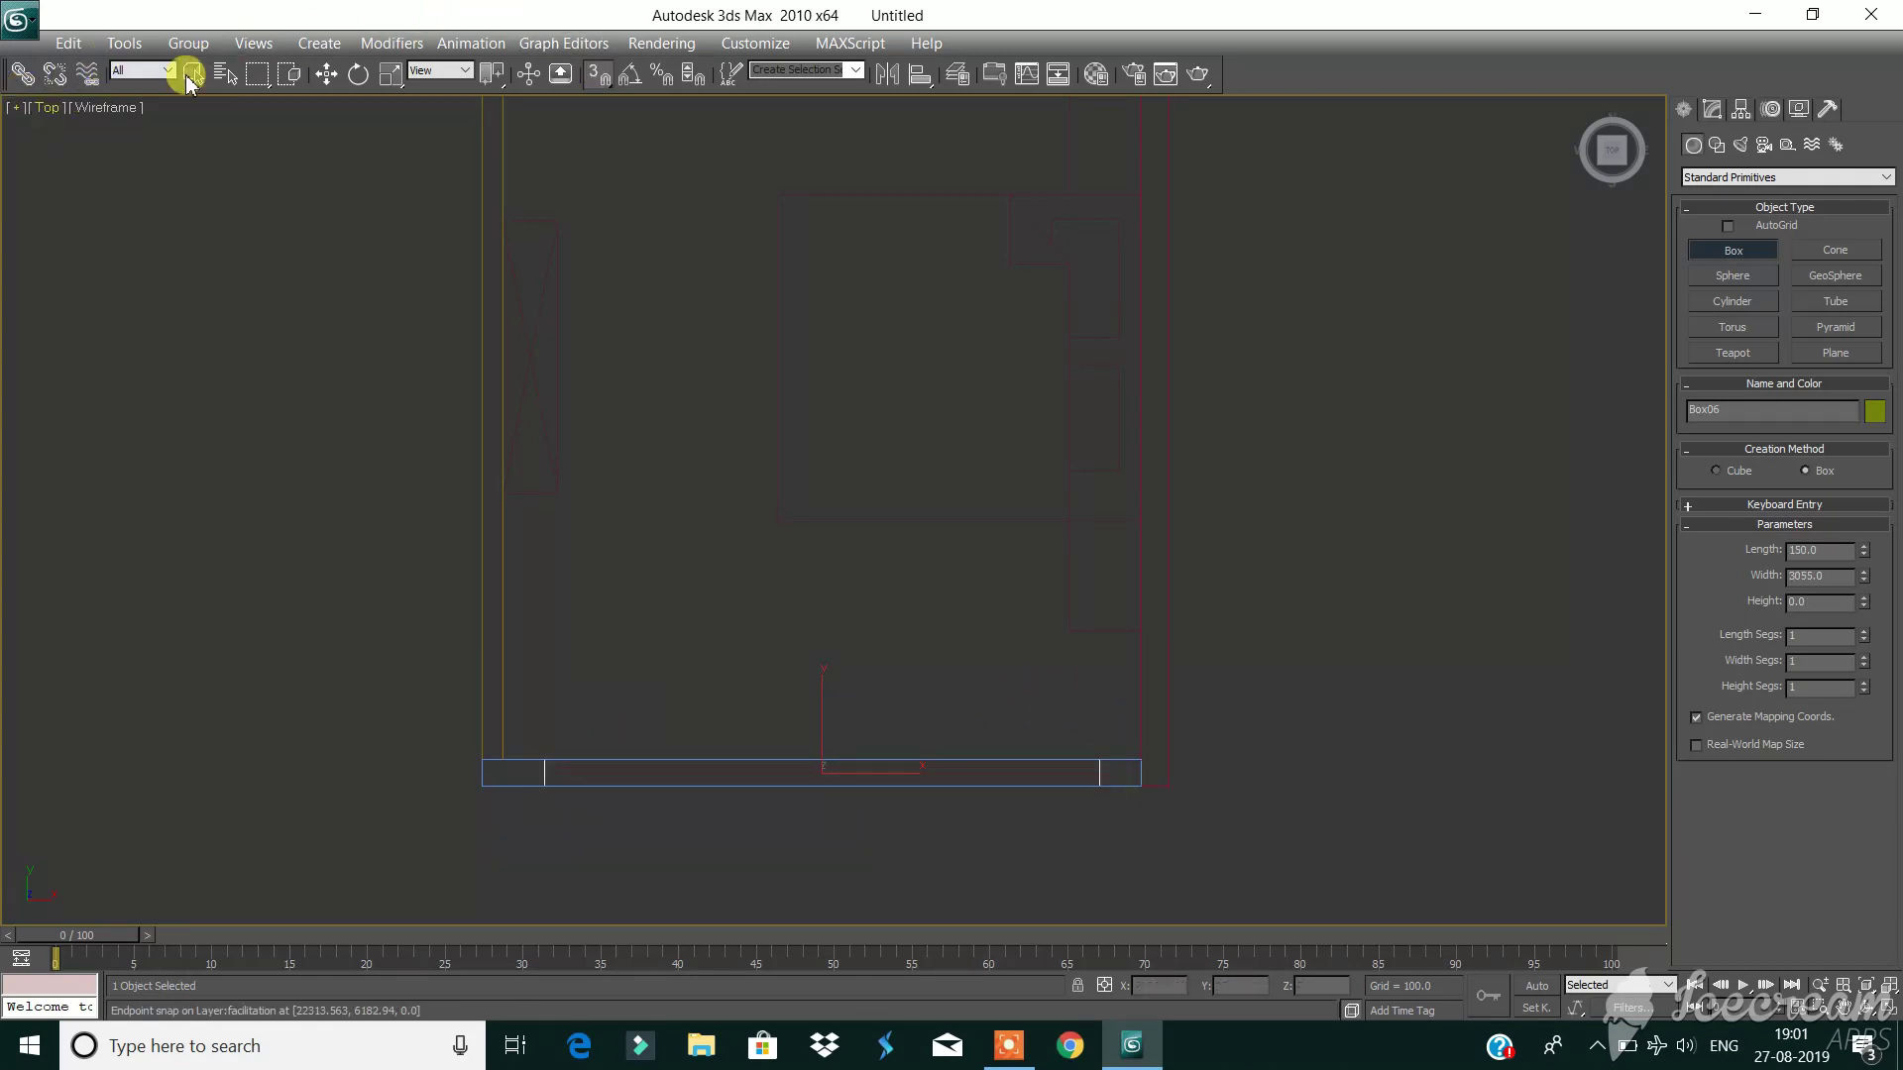
left_click(327, 75)
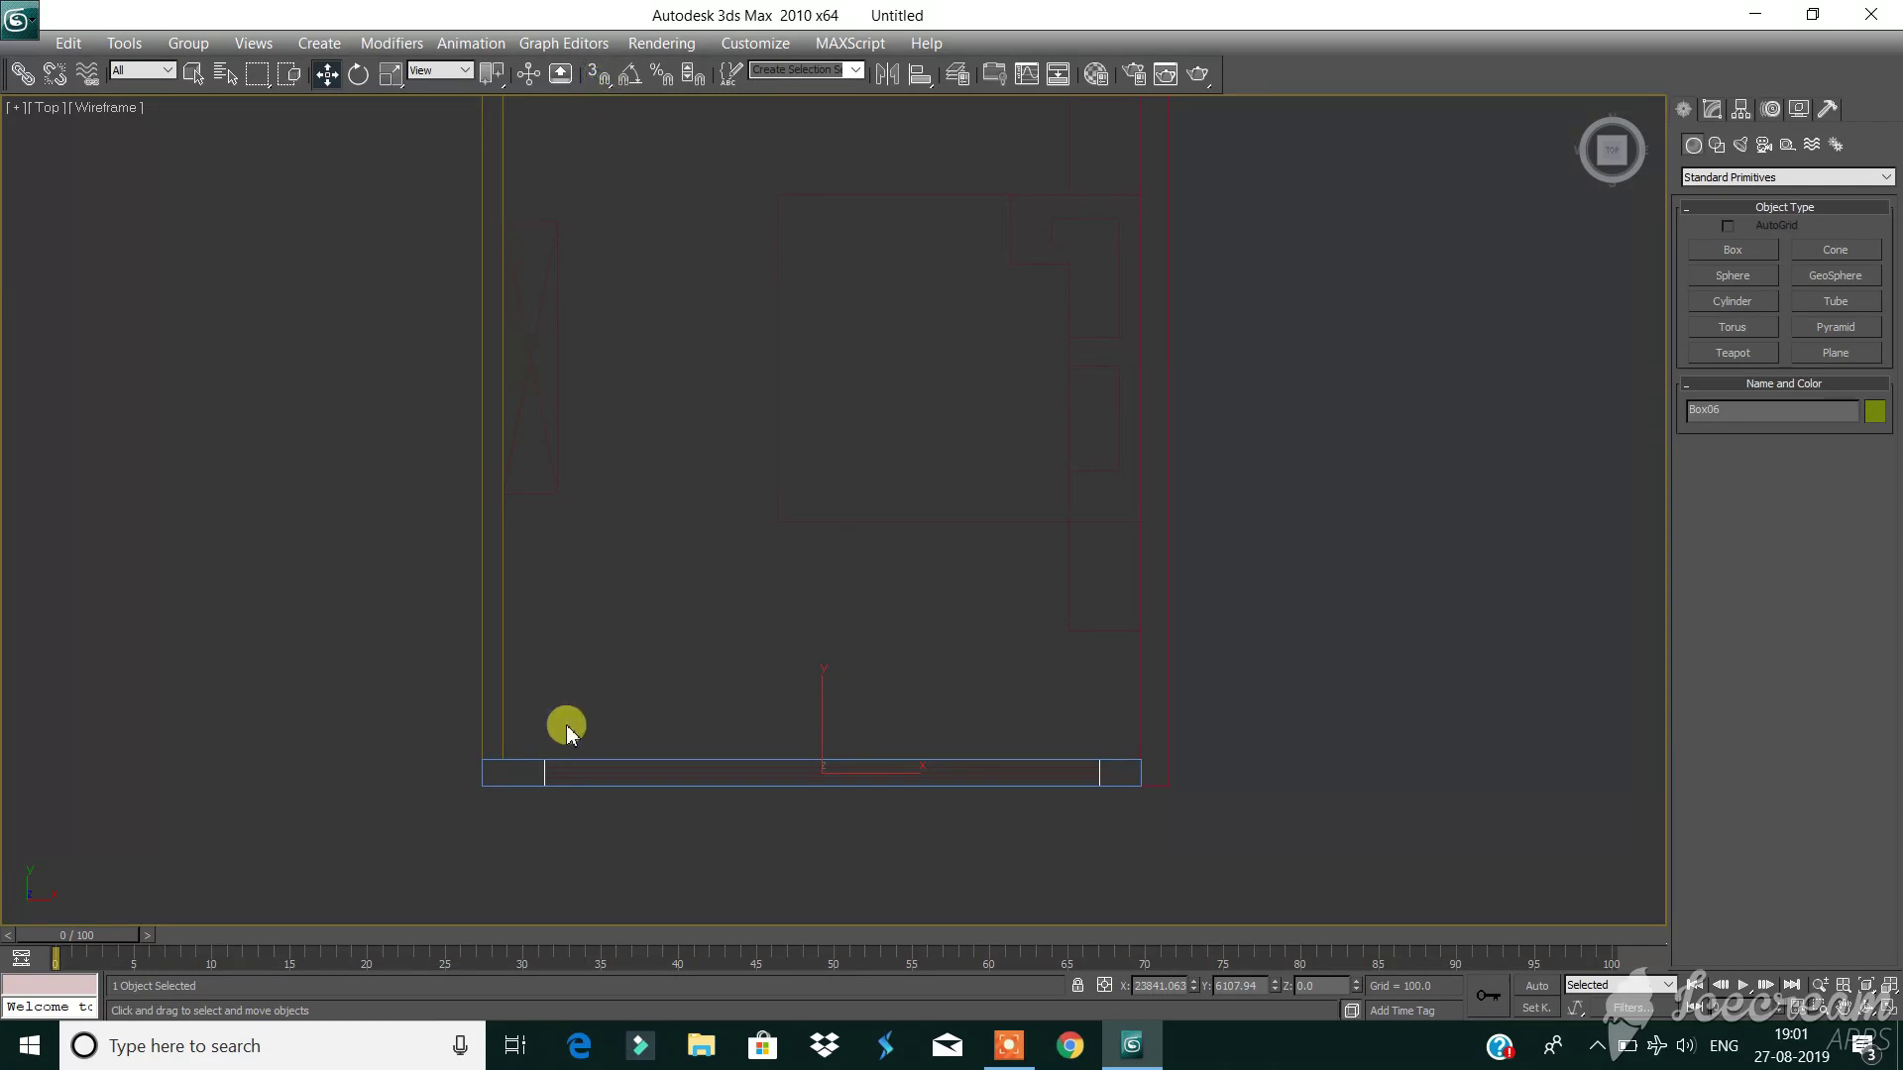
Zoom into the floor plan in the Top view, selecting and deselecting its lines to check them.
left_click(546, 773)
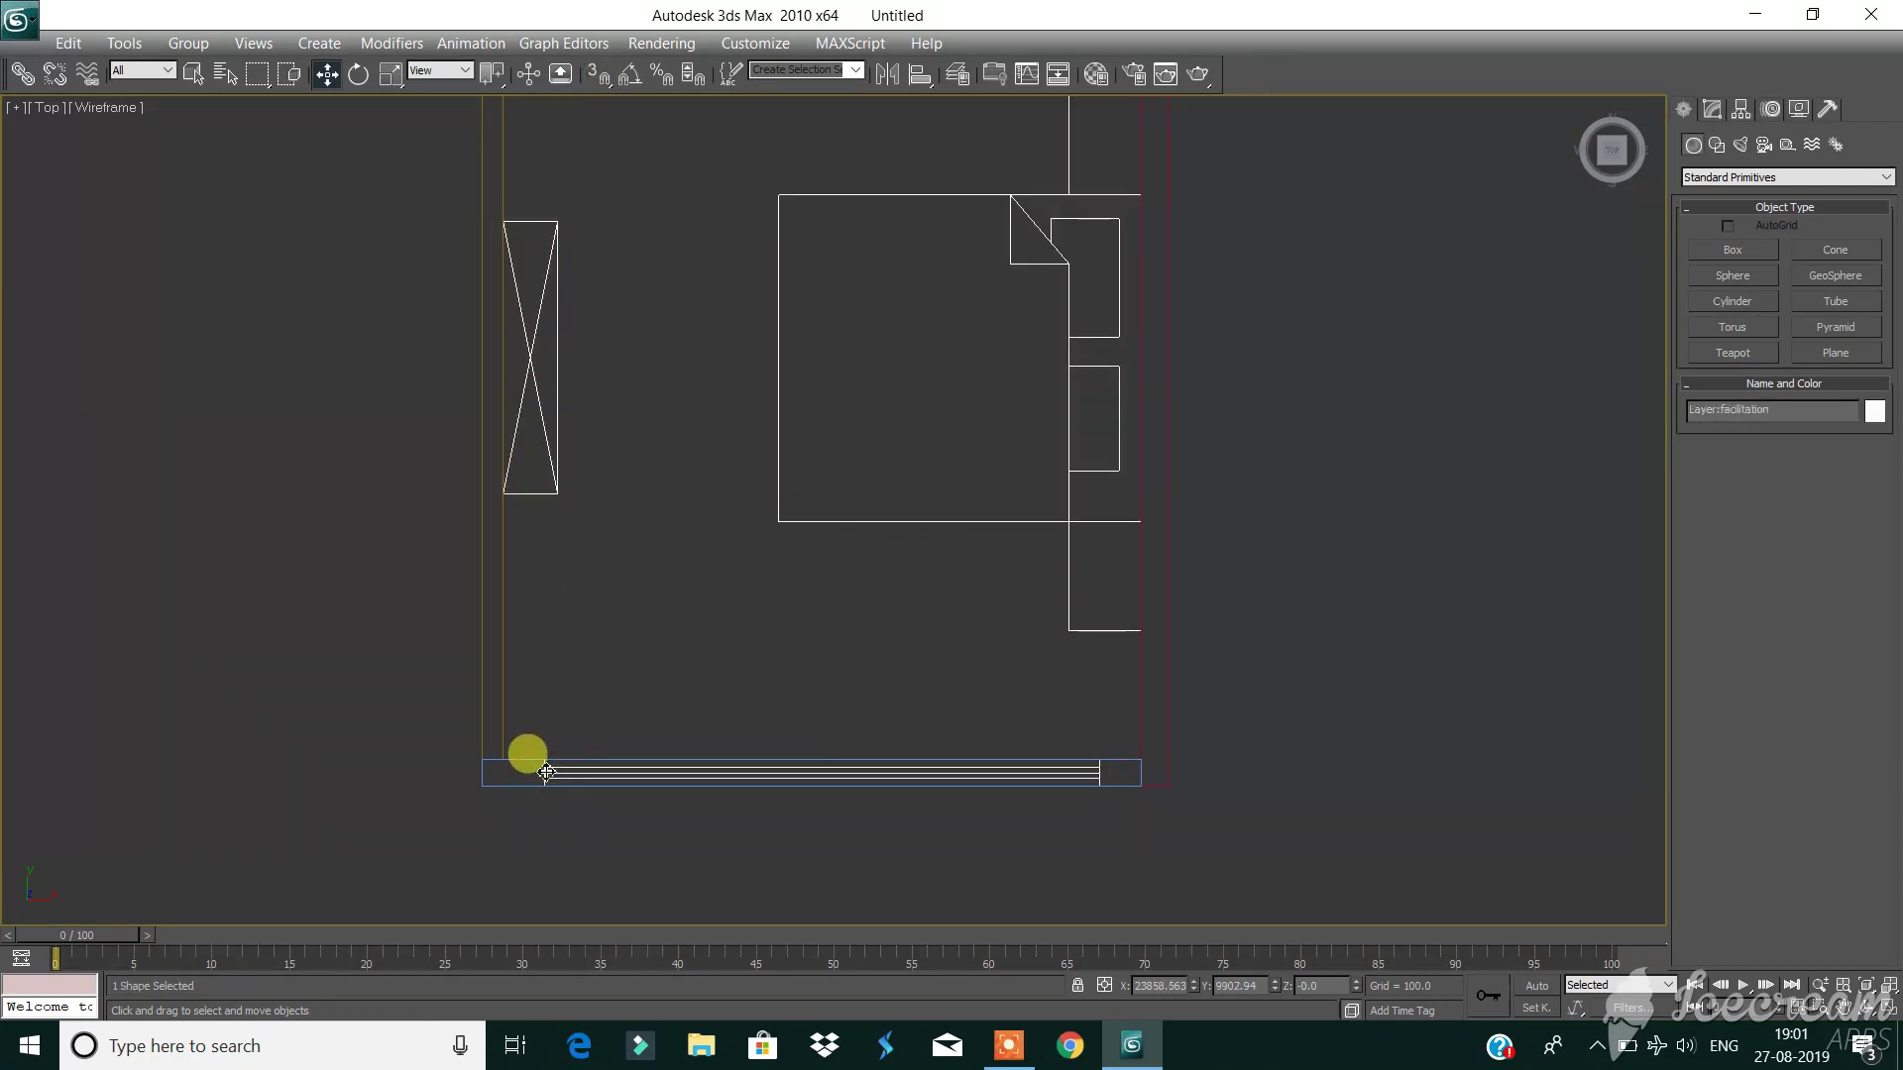
scroll(555, 624, "up", 3)
middle_click_drag(555, 624, 628, 467)
left_click(628, 467)
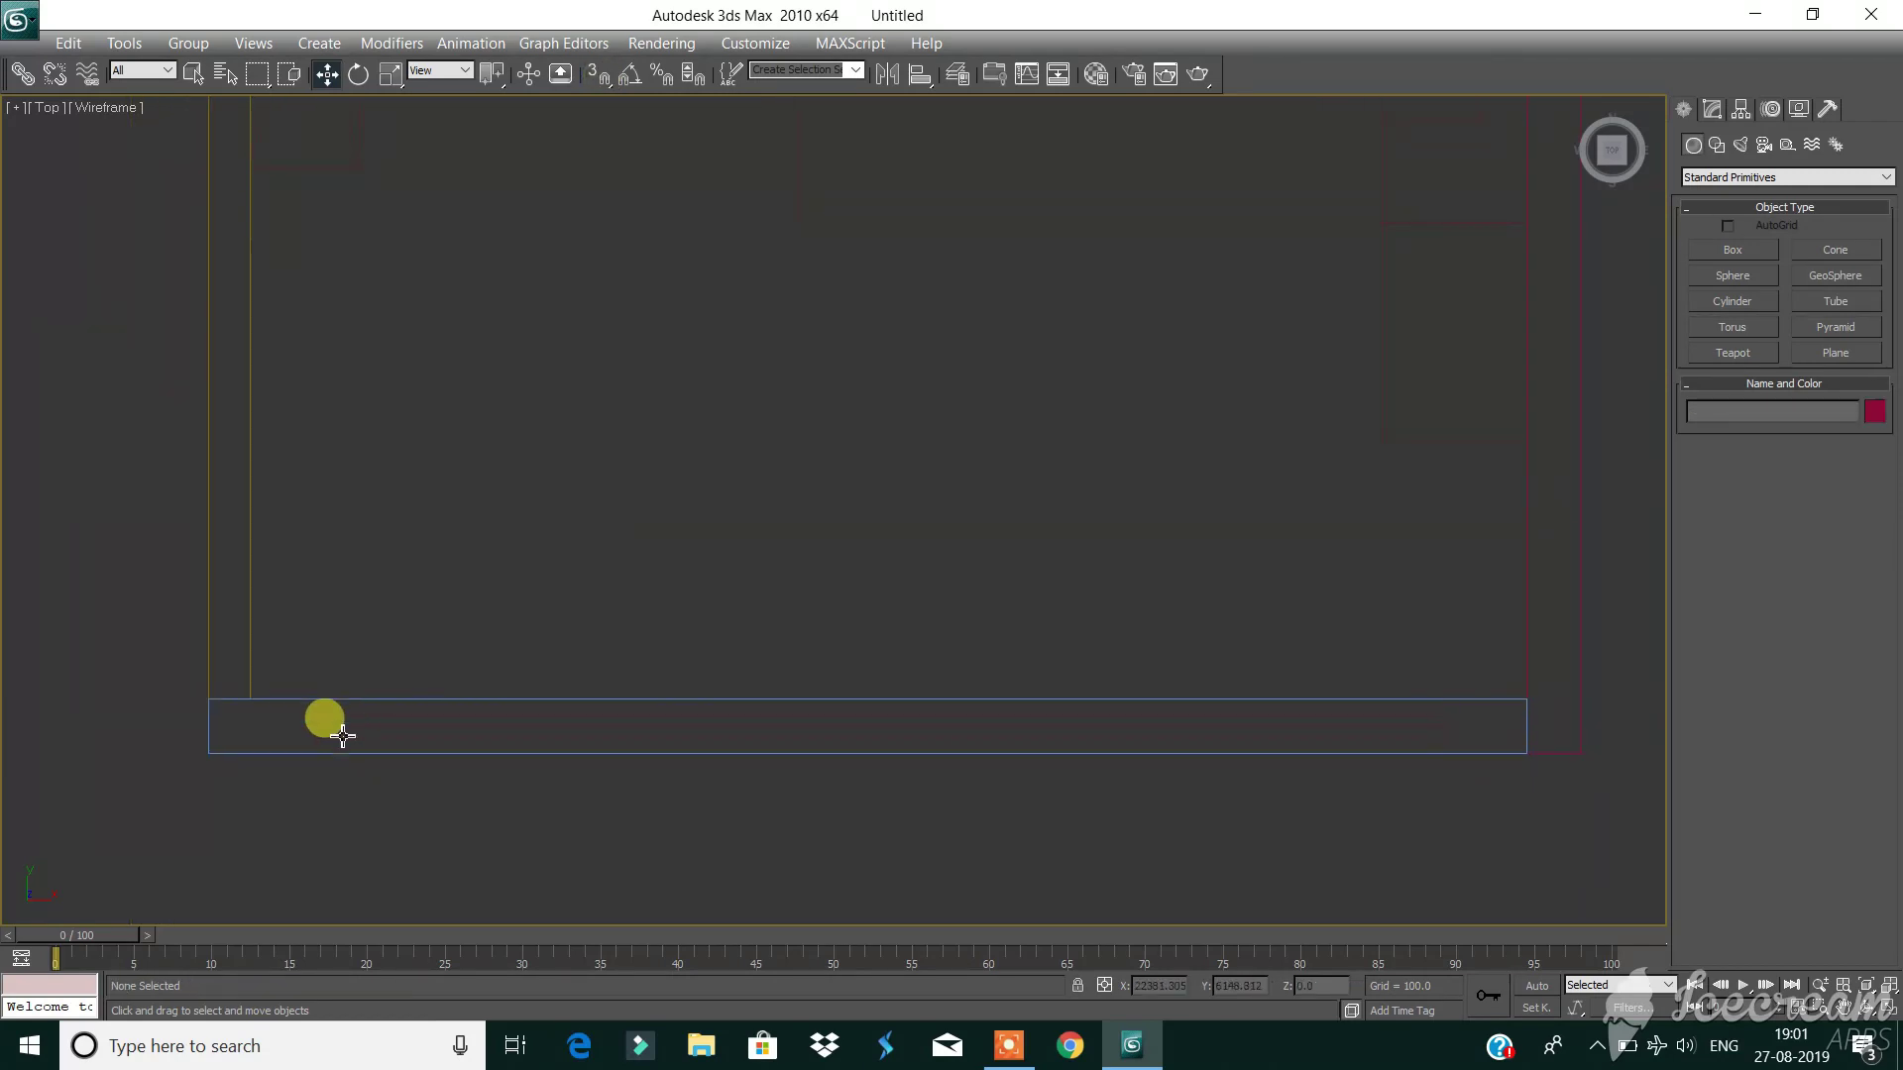
scroll(311, 734, "up", 5)
scroll(311, 734, "down", 5)
scroll(434, 668, "up", 3)
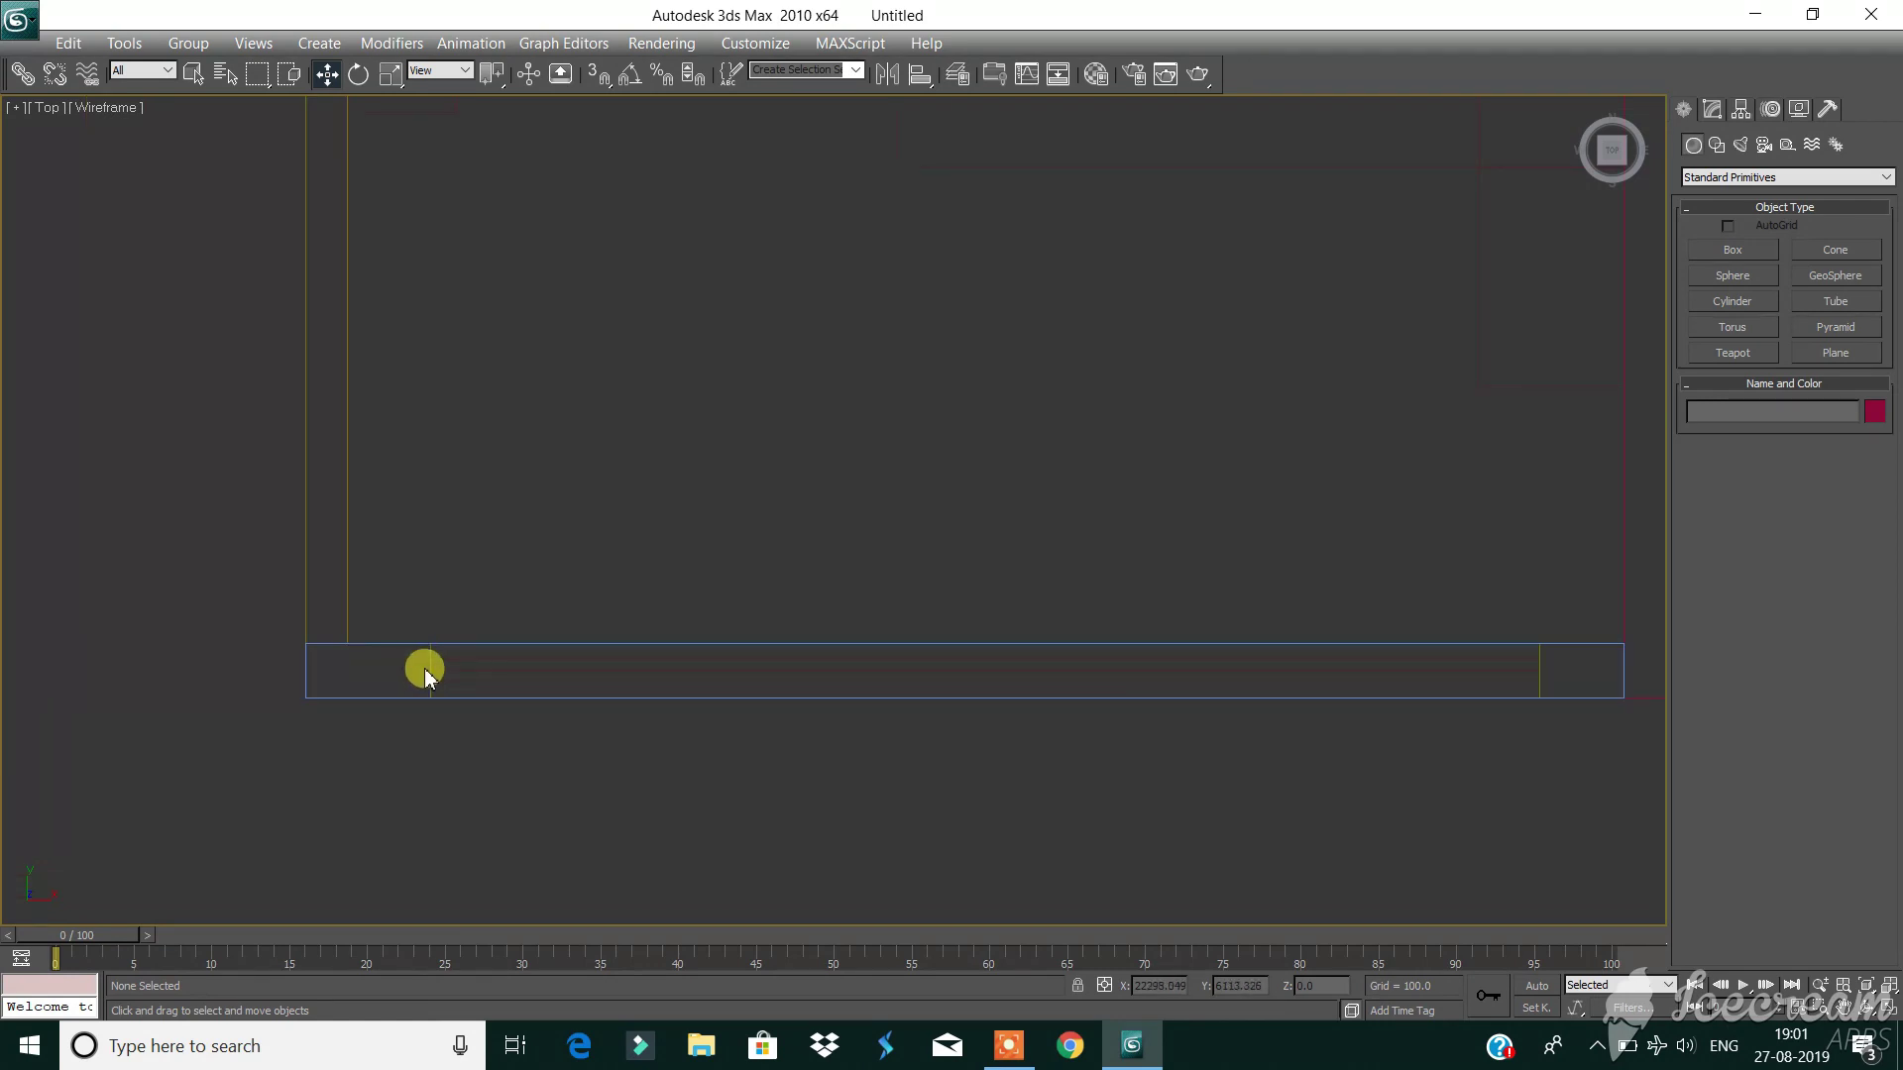
left_click(431, 672)
left_click(488, 595)
Pan onto the plan's bottom wall lines, then zoom back out and deselect the plan.
scroll(429, 693, "up", 2)
middle_click_drag(428, 694, 637, 484)
scroll(268, 615, "up", 3)
middle_click_drag(268, 616, 638, 539)
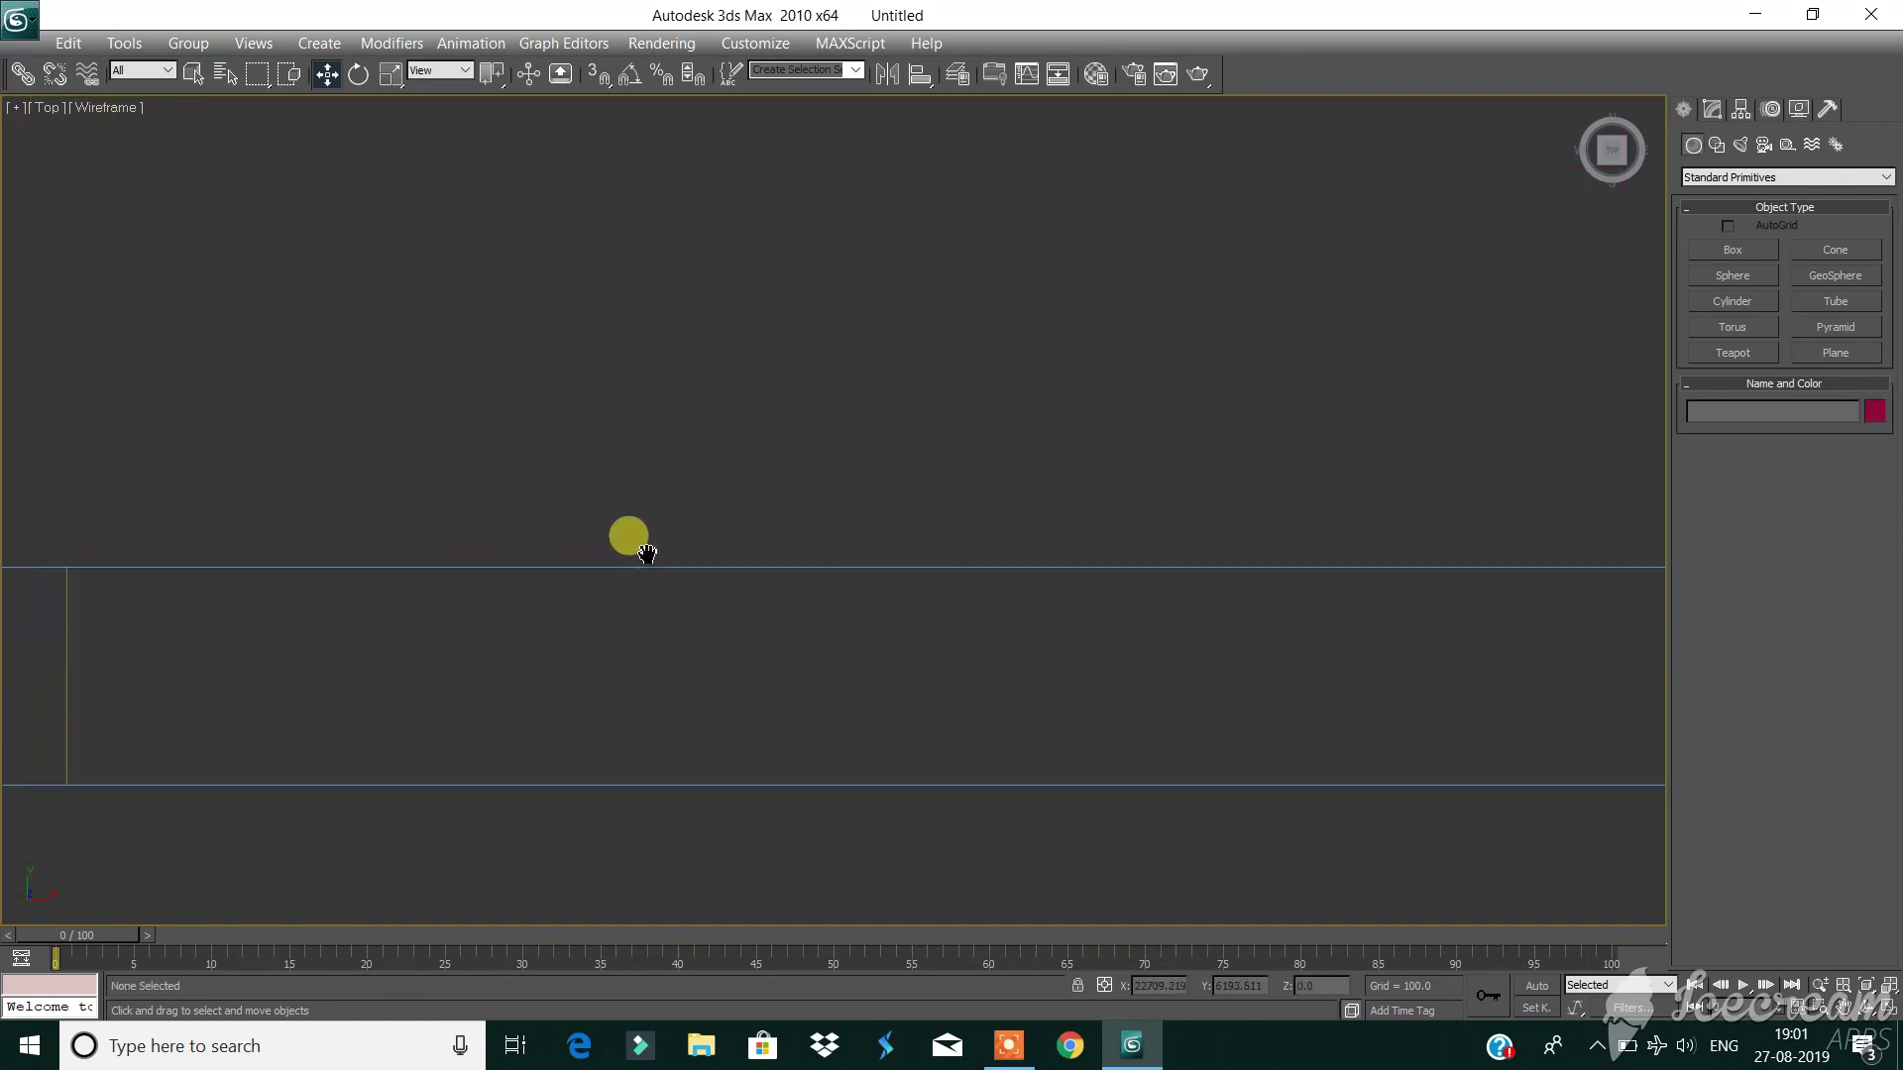
left_click(96, 649)
scroll(273, 697, "down", 3)
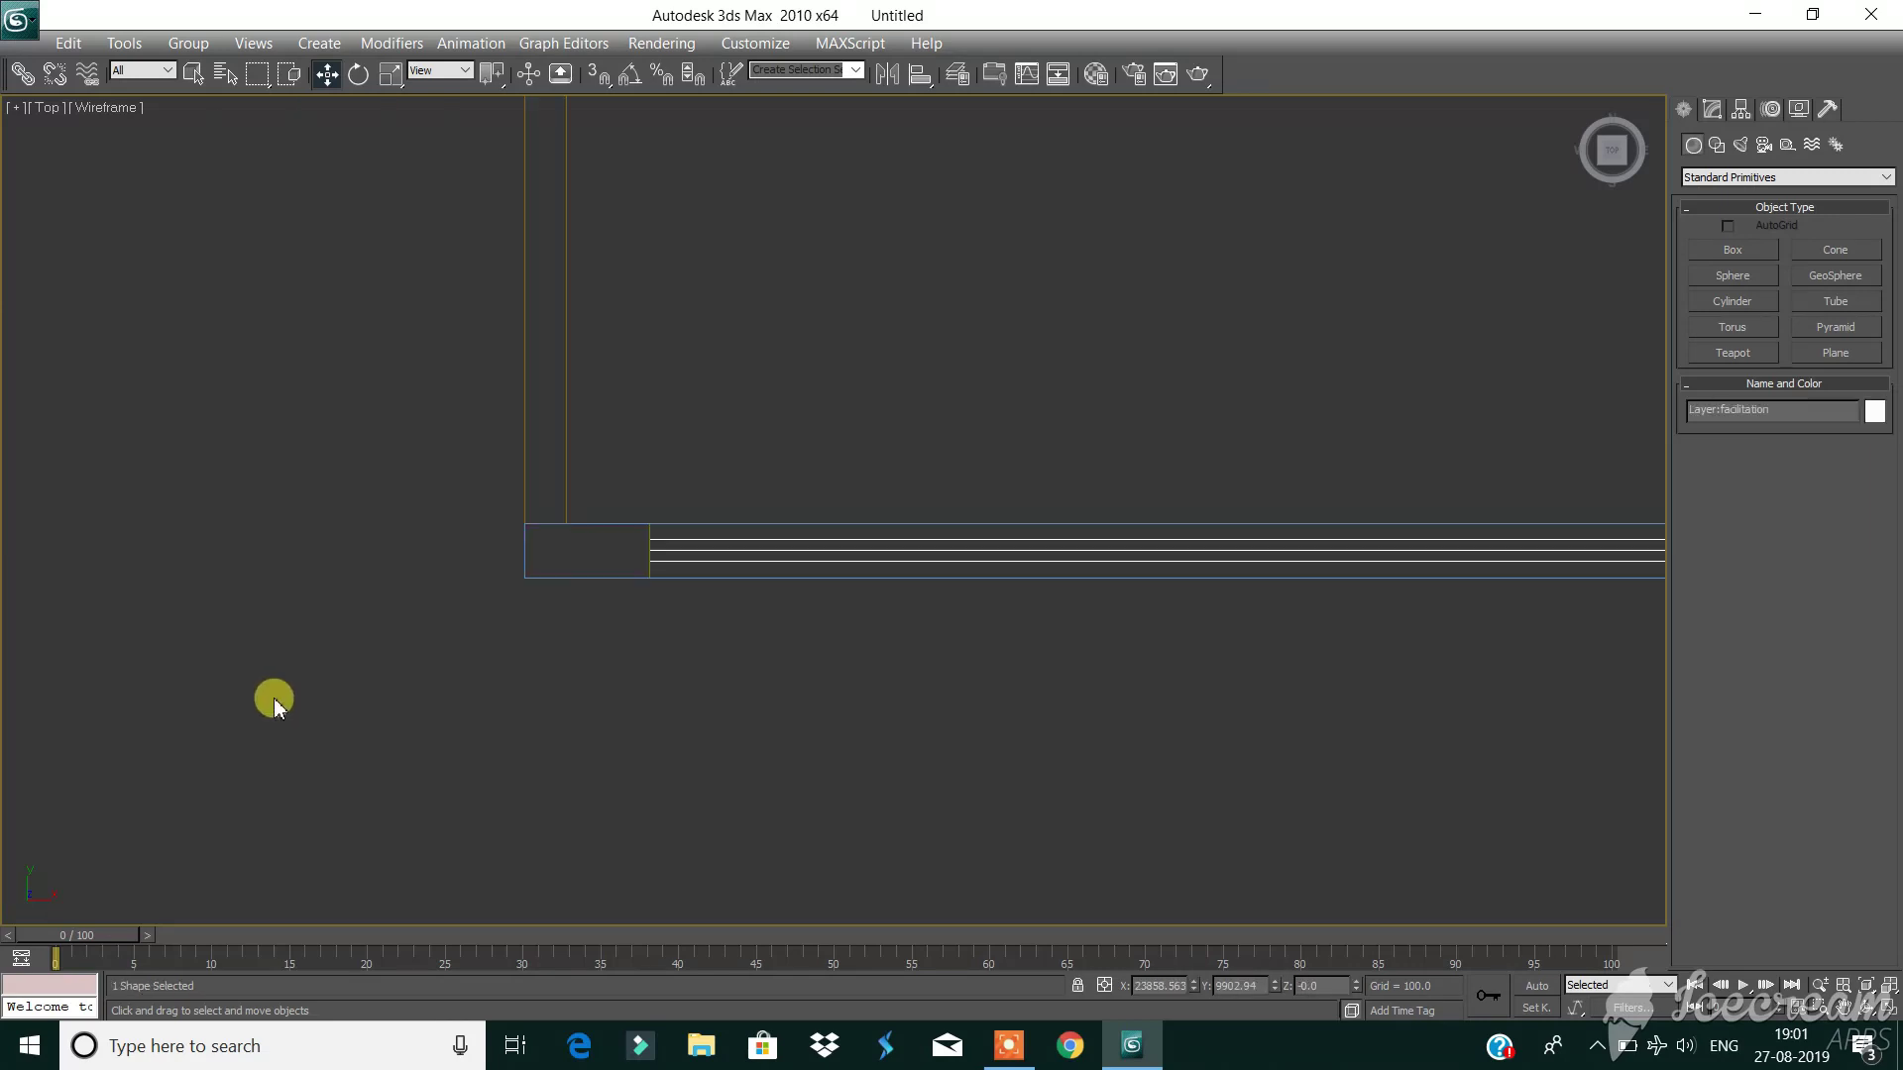
scroll(274, 698, "down", 3)
scroll(288, 694, "down", 2)
left_click(300, 692)
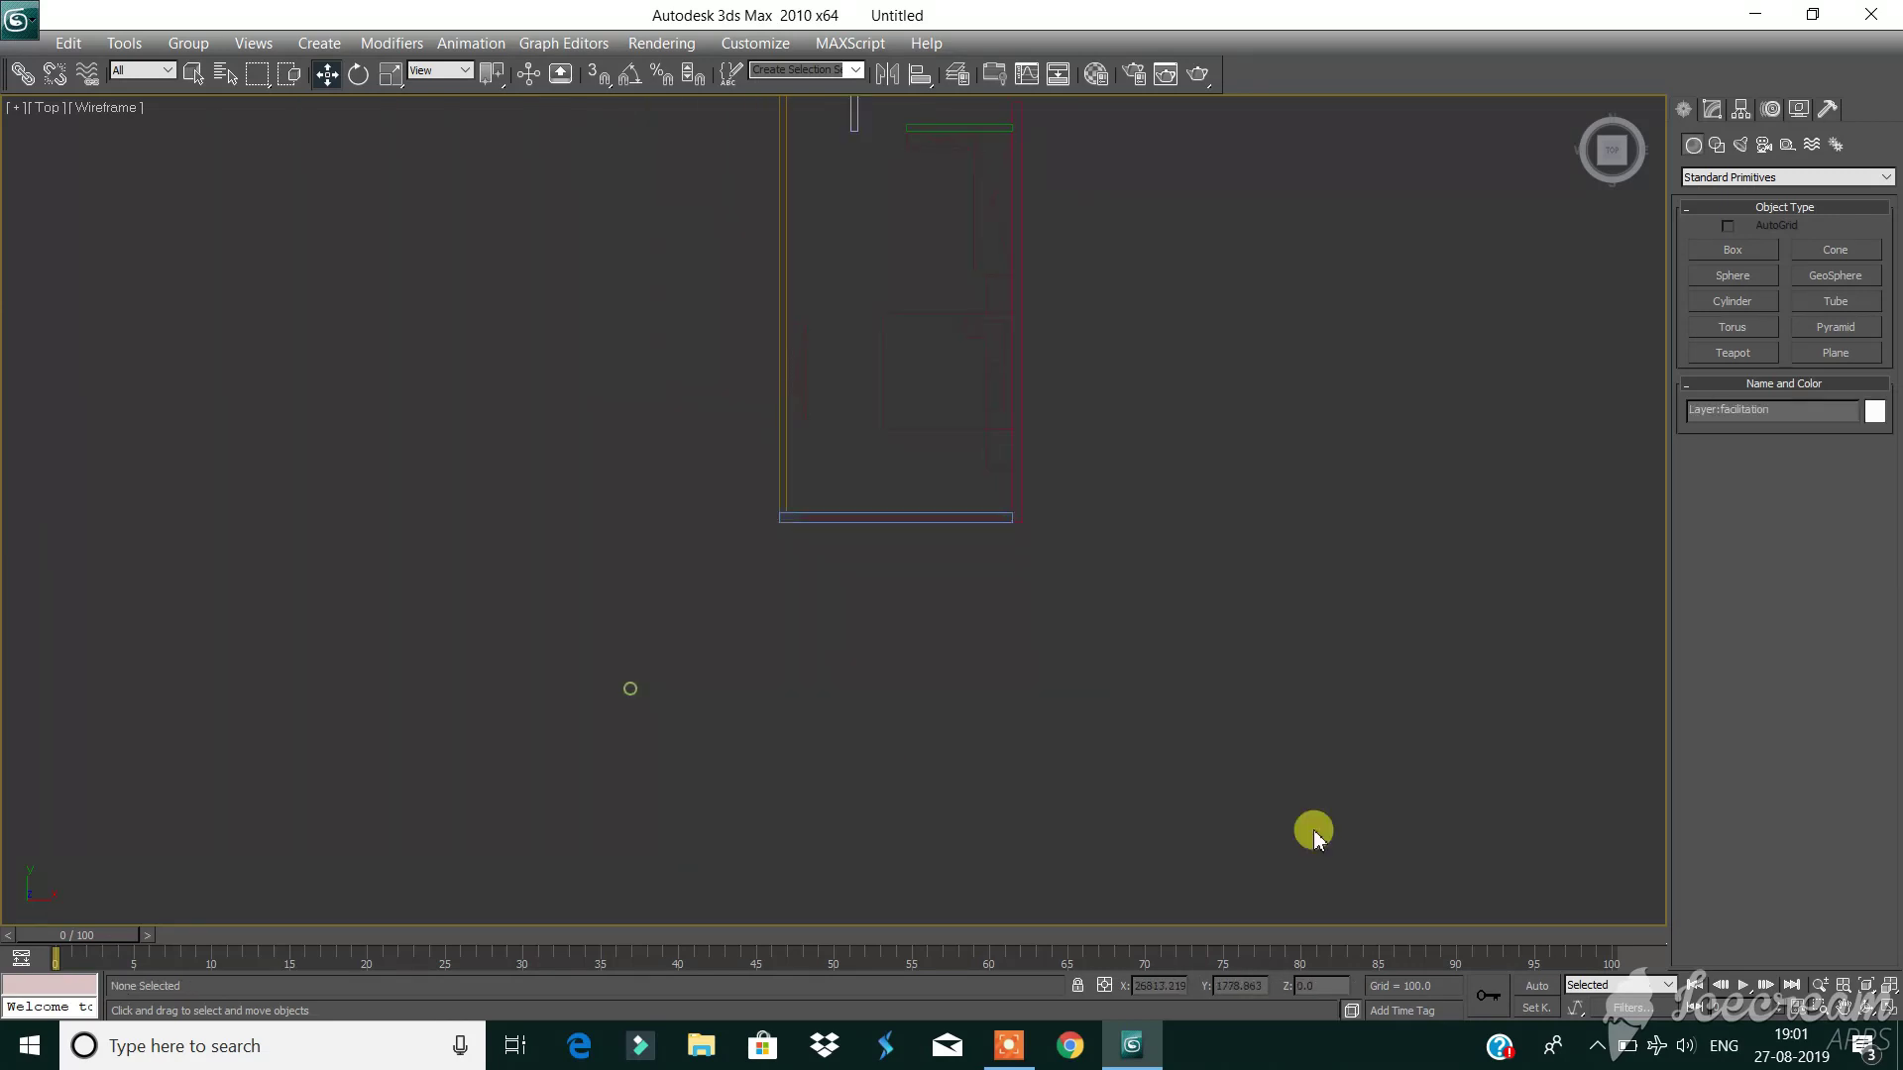
Re-maximize the Top viewport and create Box07 along the plan's bottom wall line.
left_click(1889, 1010)
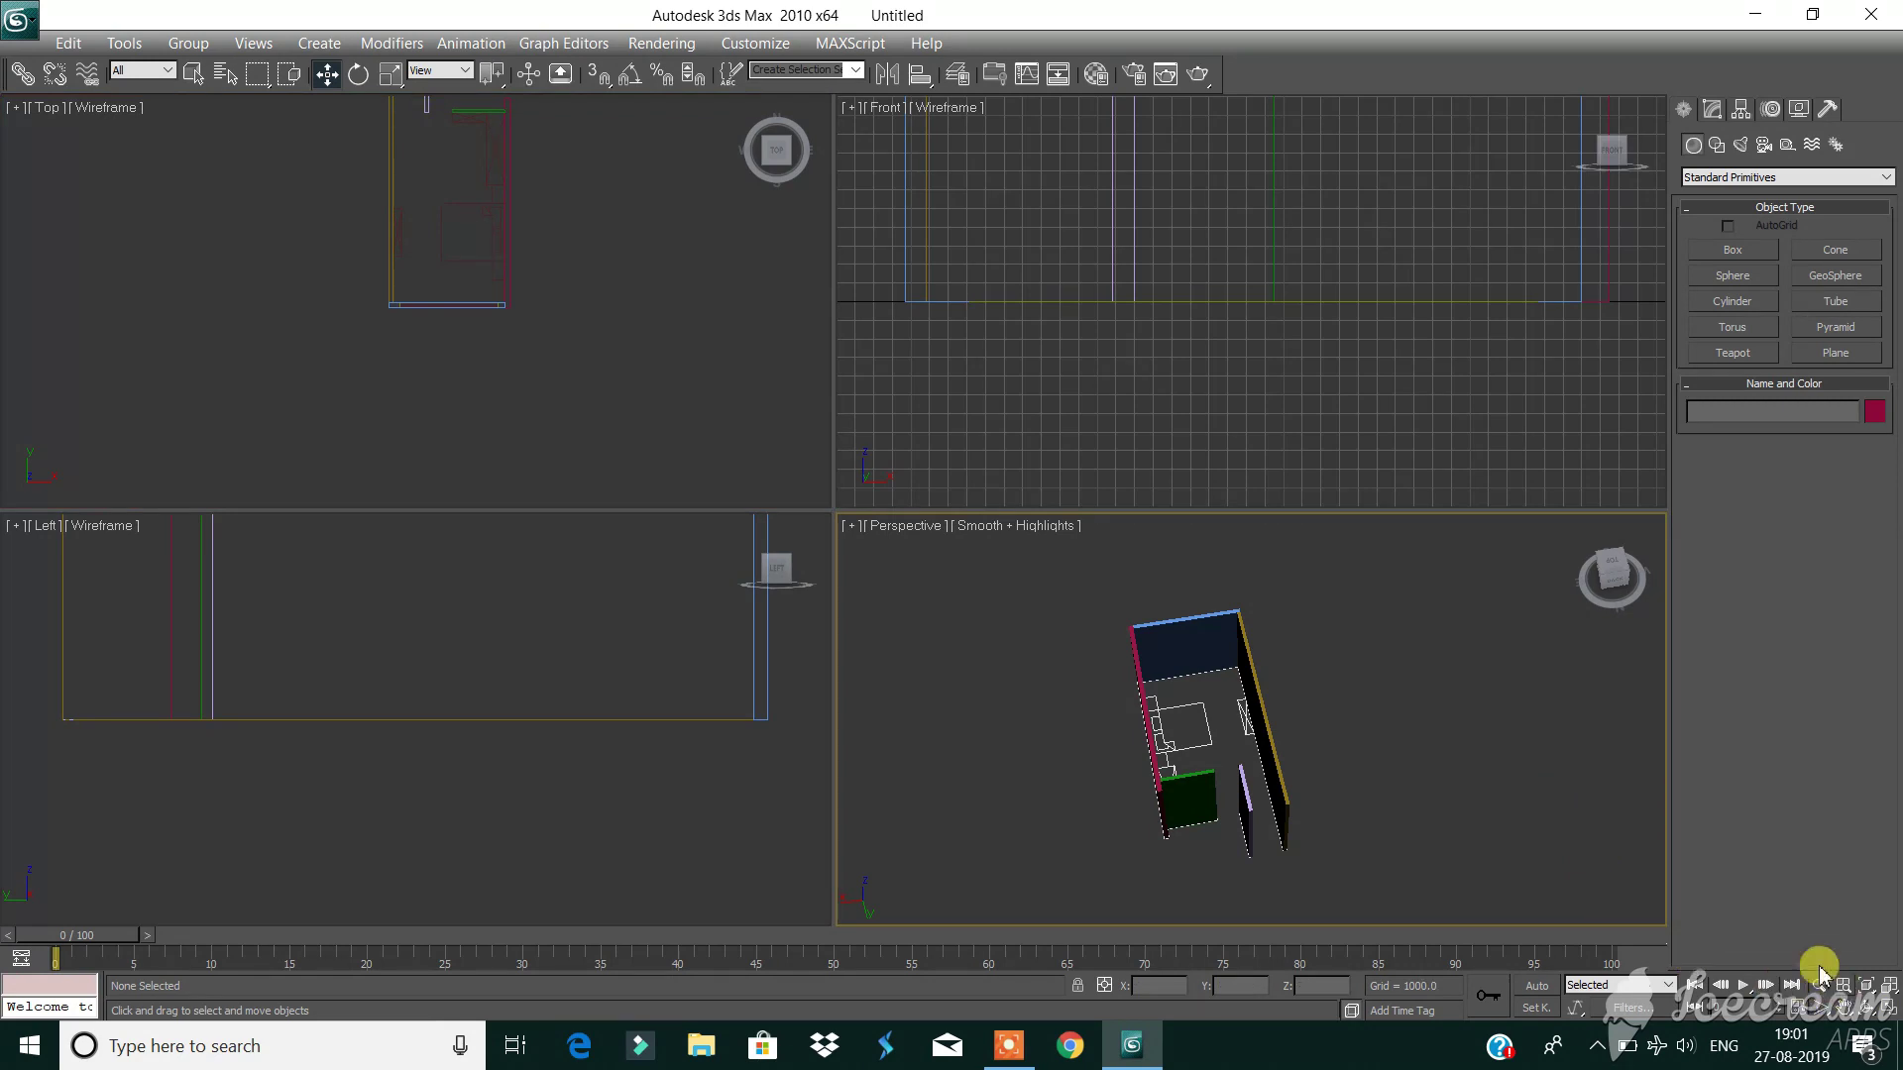
left_click(597, 366)
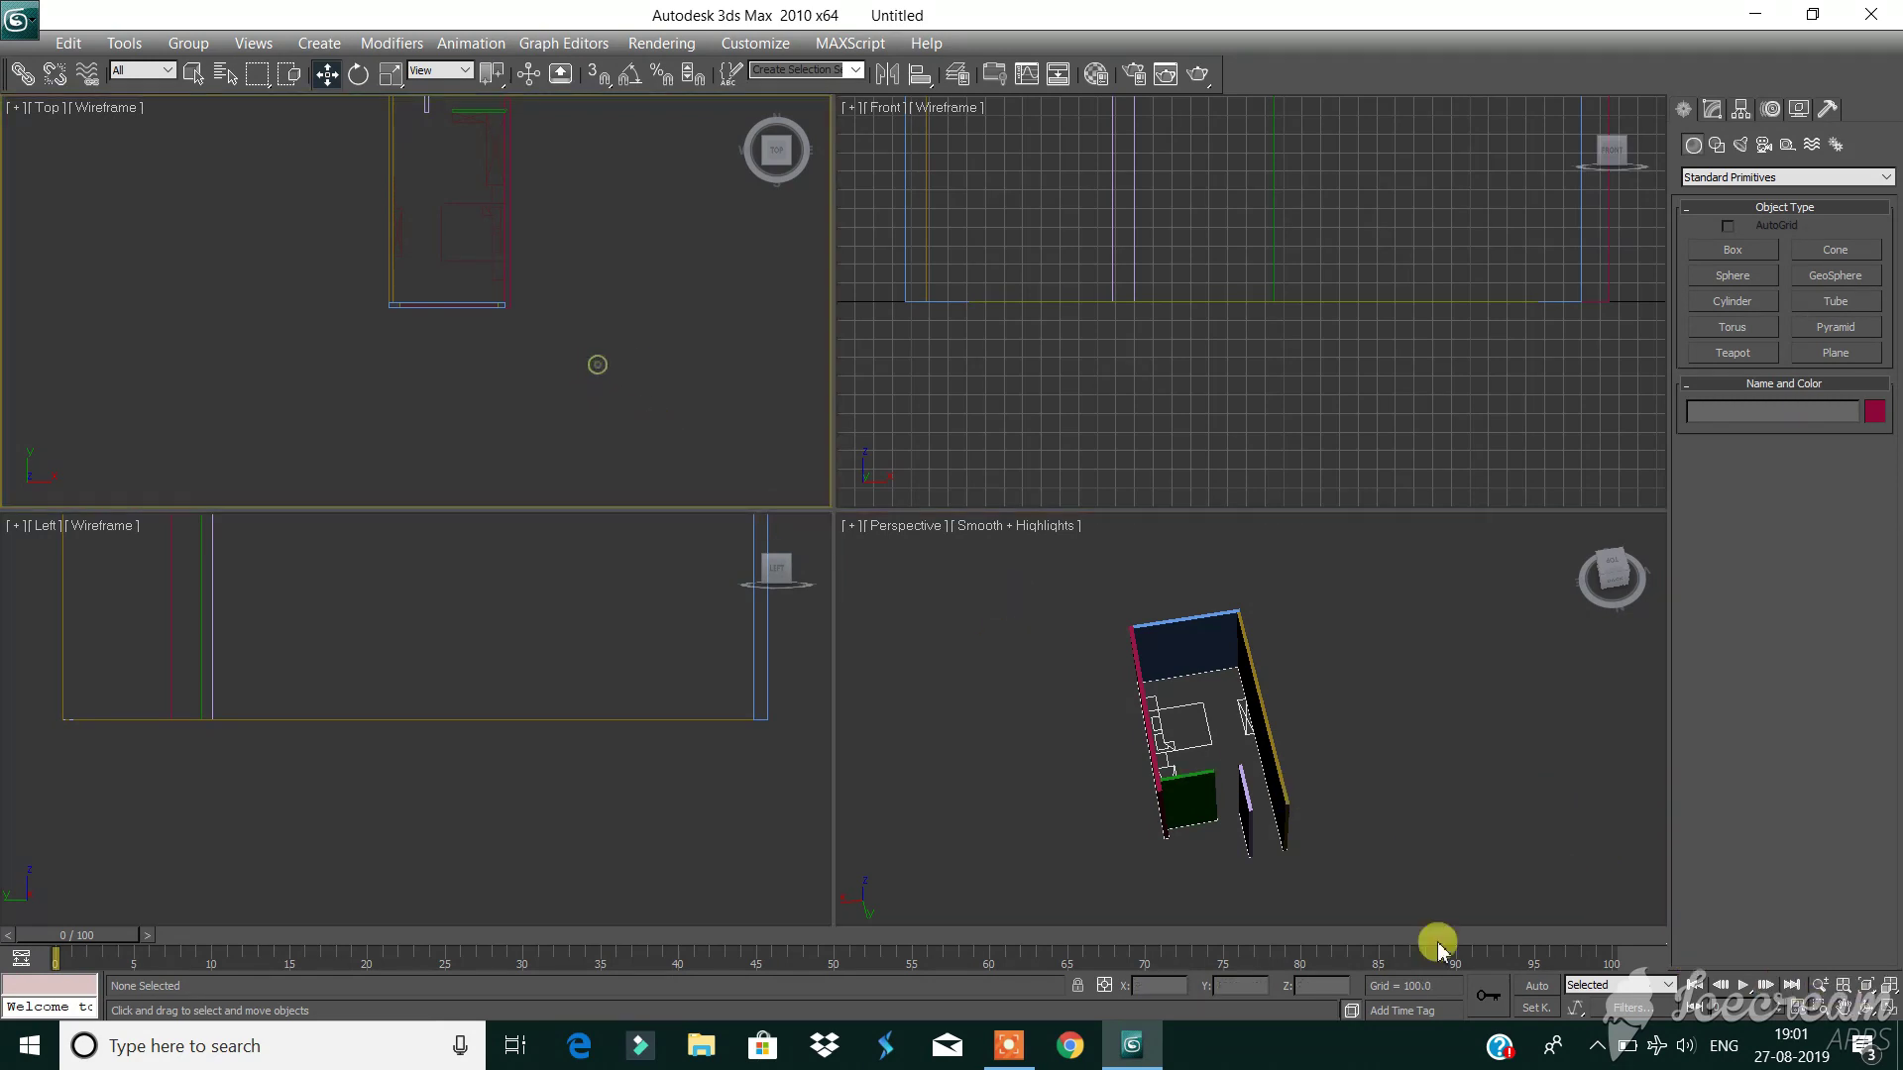
left_click(1889, 1010)
scroll(849, 437, "up", 3)
scroll(849, 437, "up", 3)
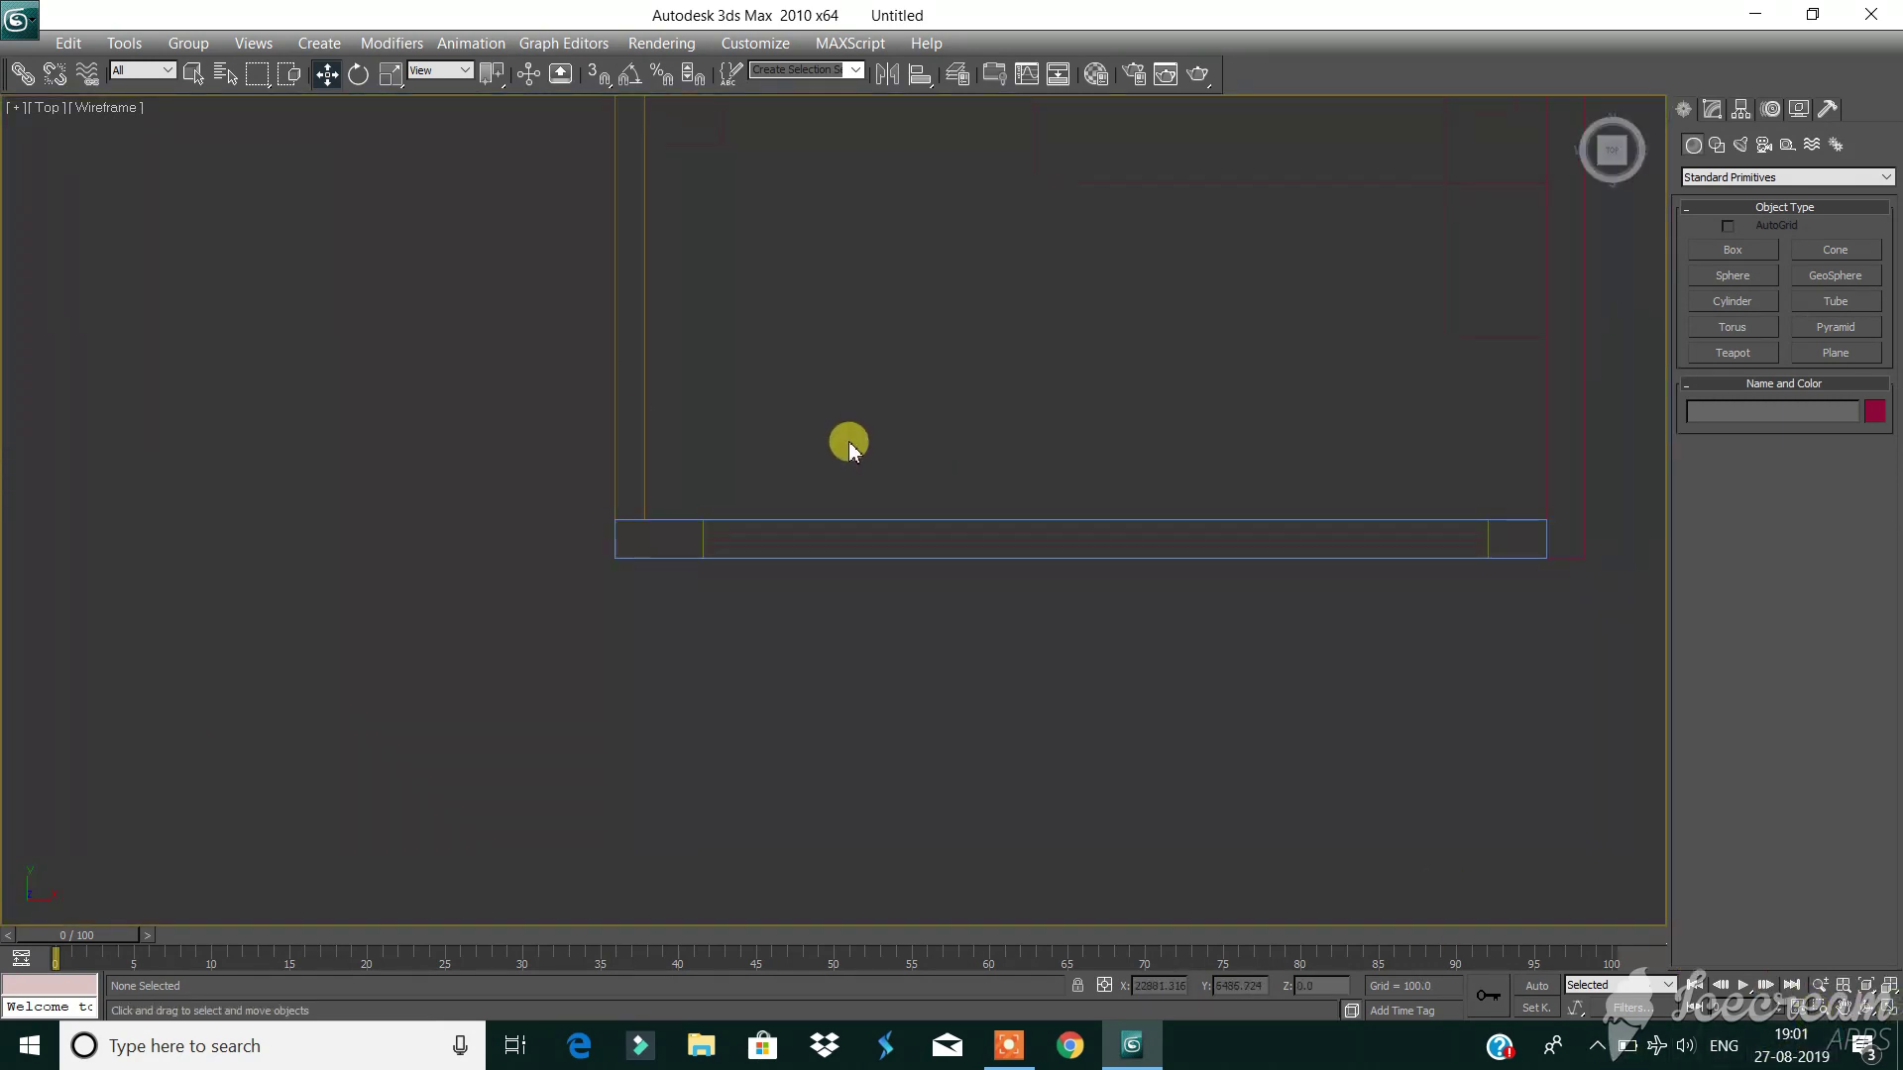
middle_click_drag(849, 437, 771, 518)
left_click(1721, 254)
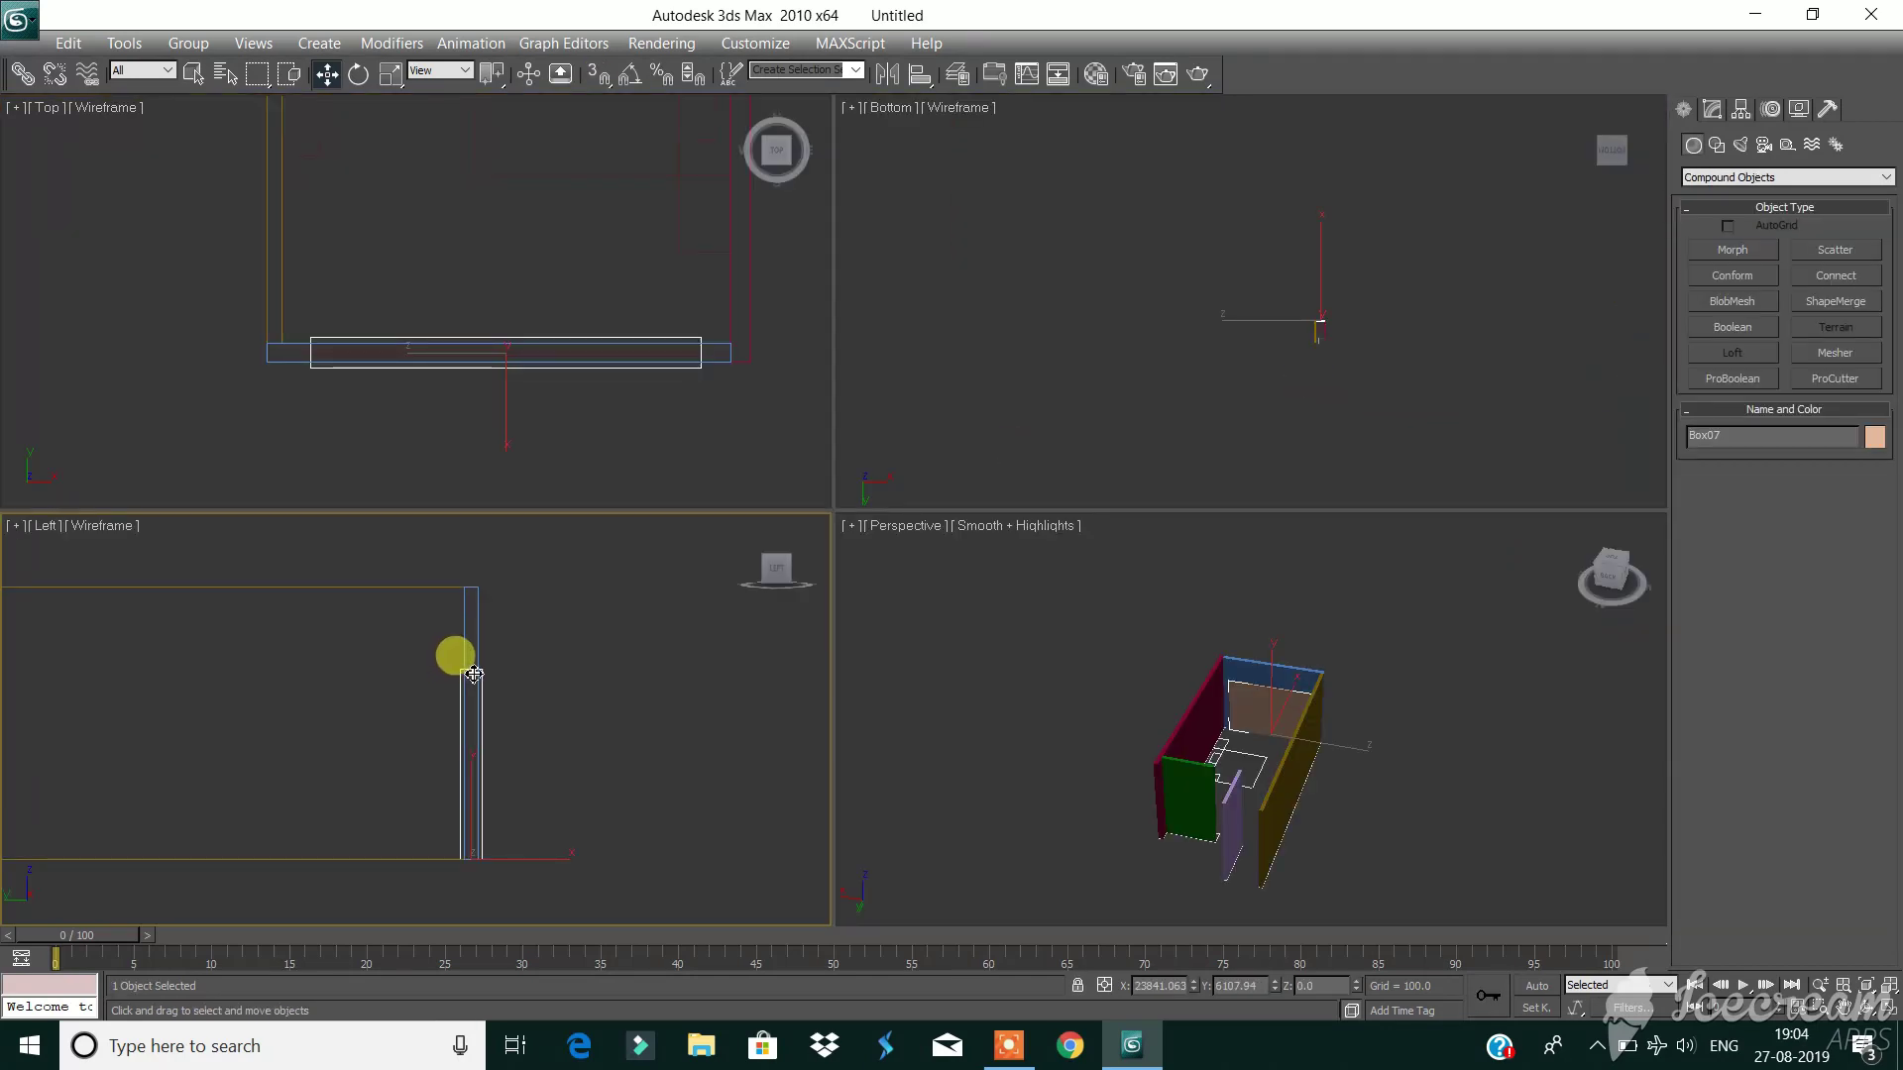
Raise Box07 to mid-height of the blue back wall in the Left view, then deselect it.
left_click_drag(475, 672, 476, 646)
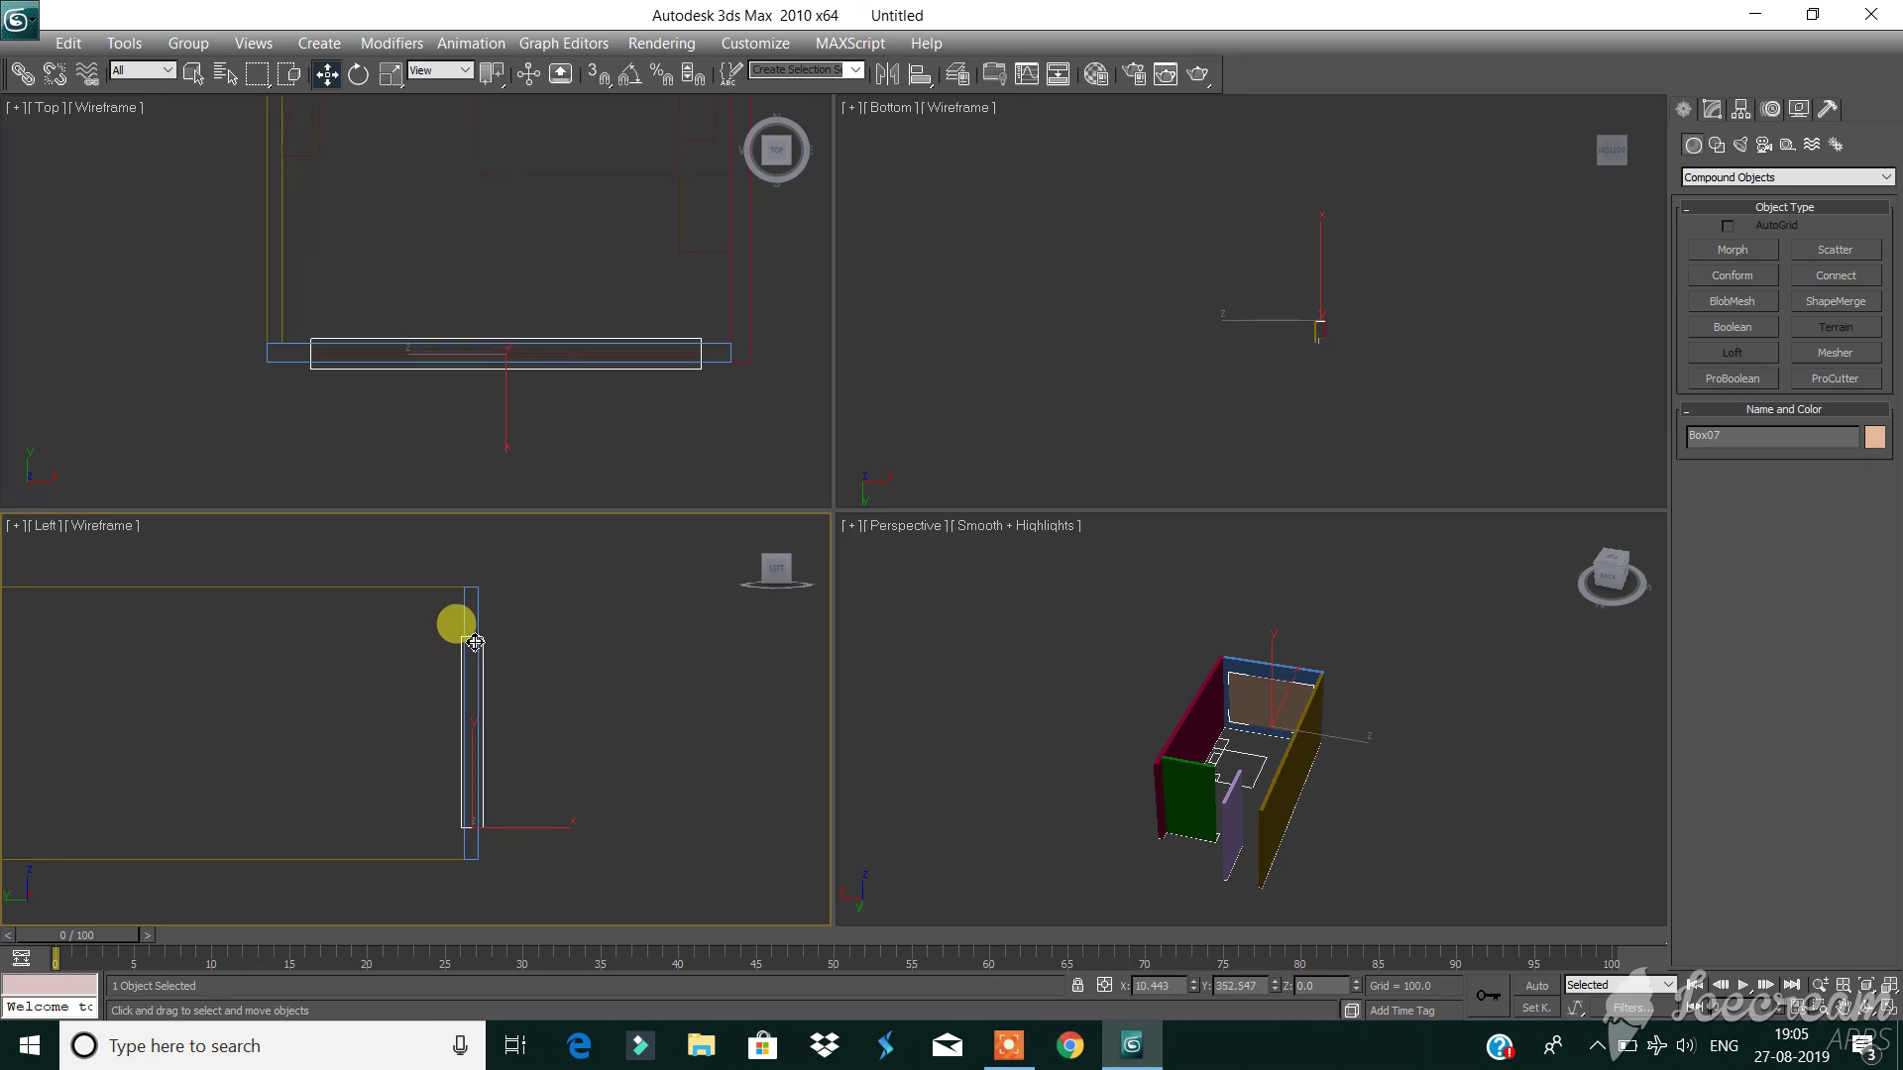
left_click_drag(474, 642, 475, 636)
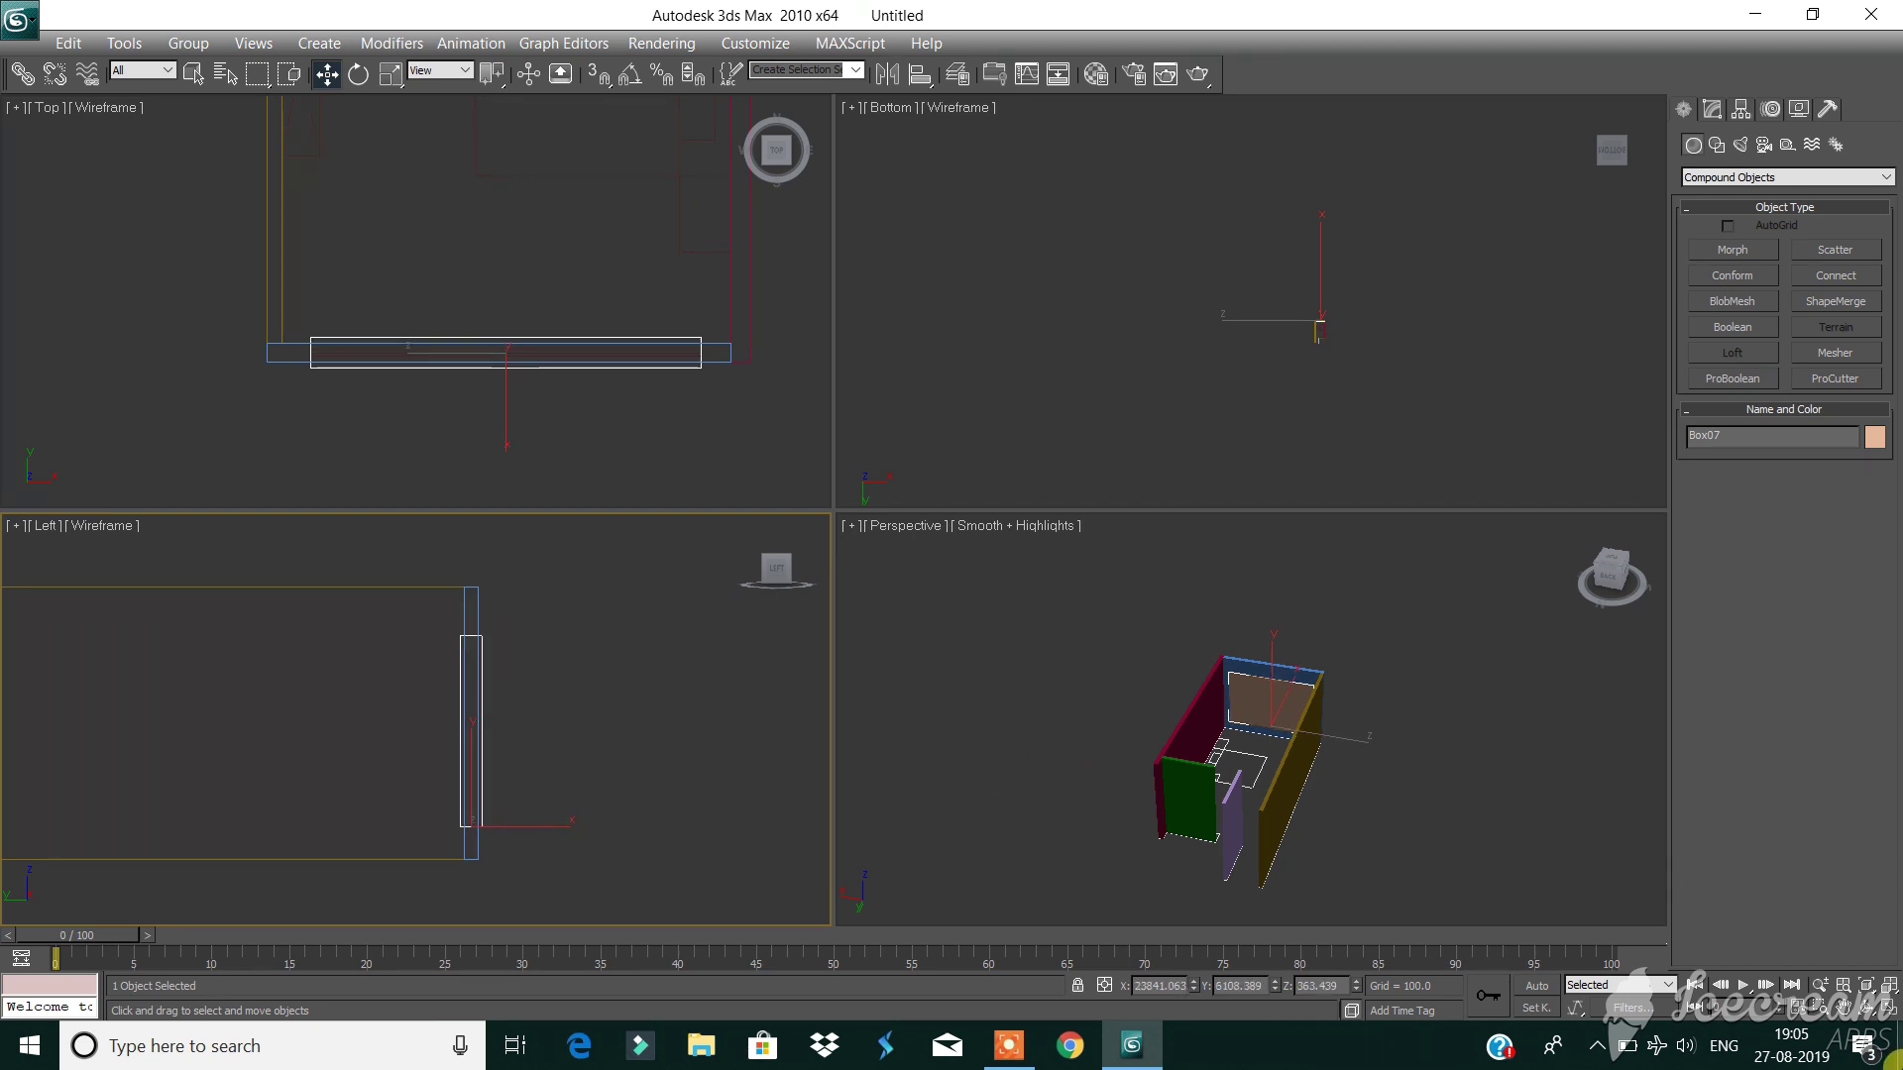
left_click(1890, 1009)
left_click(1140, 673)
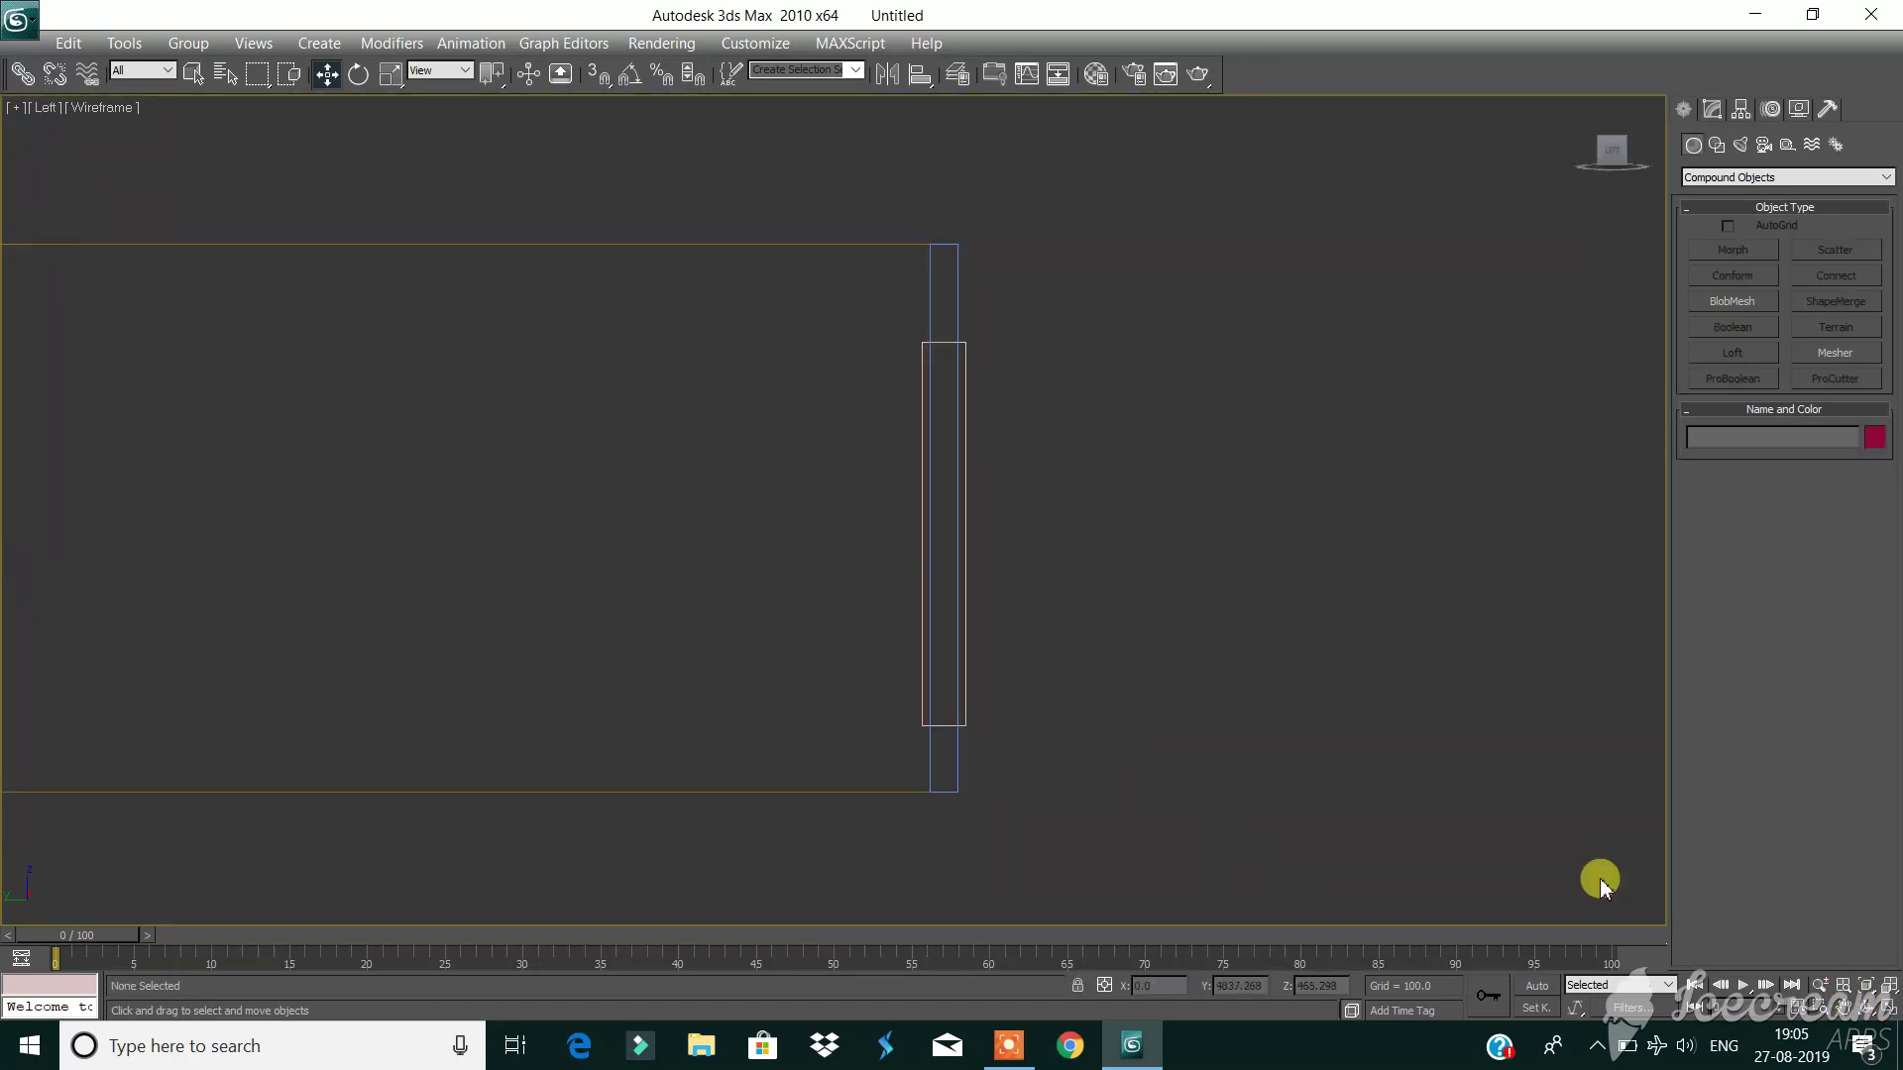
left_click(1890, 1009)
Maximize the Perspective viewport to show the whole room.
left_click(1510, 849)
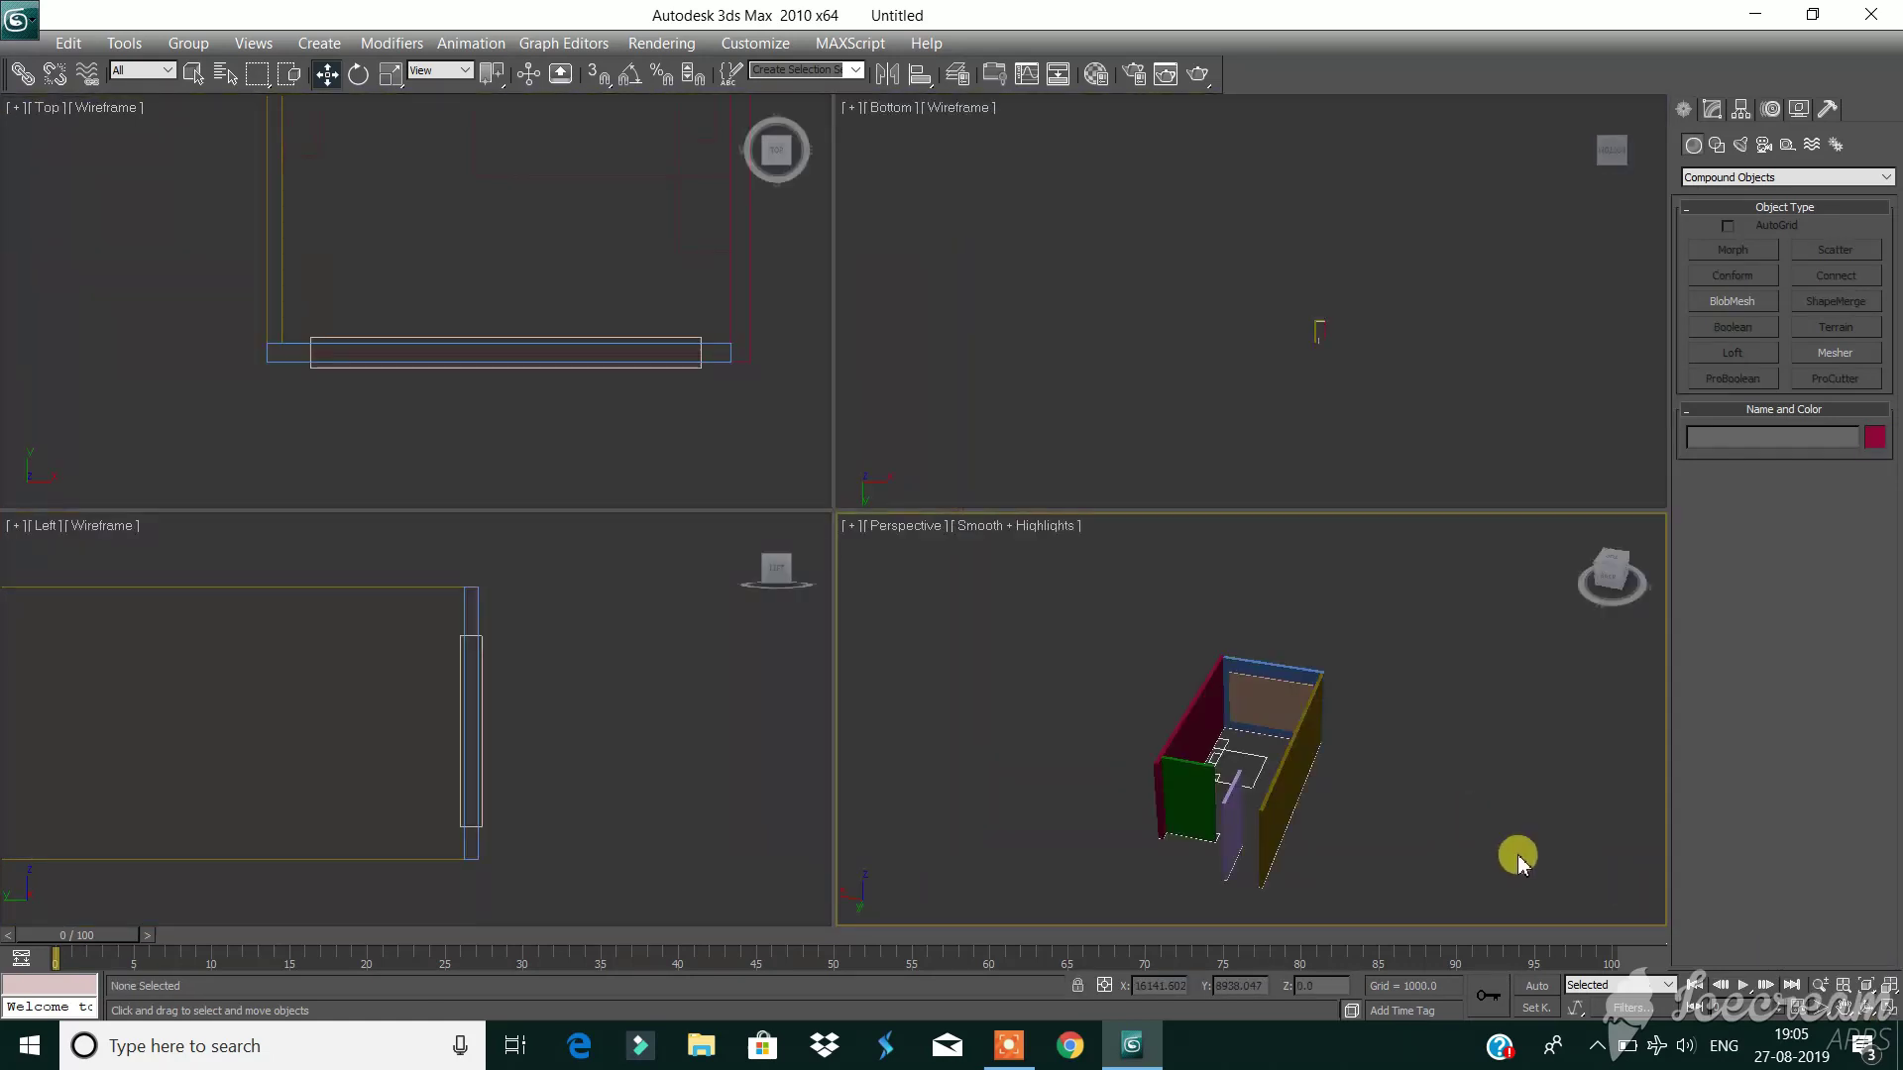
left_click(1890, 1011)
left_click(1821, 983)
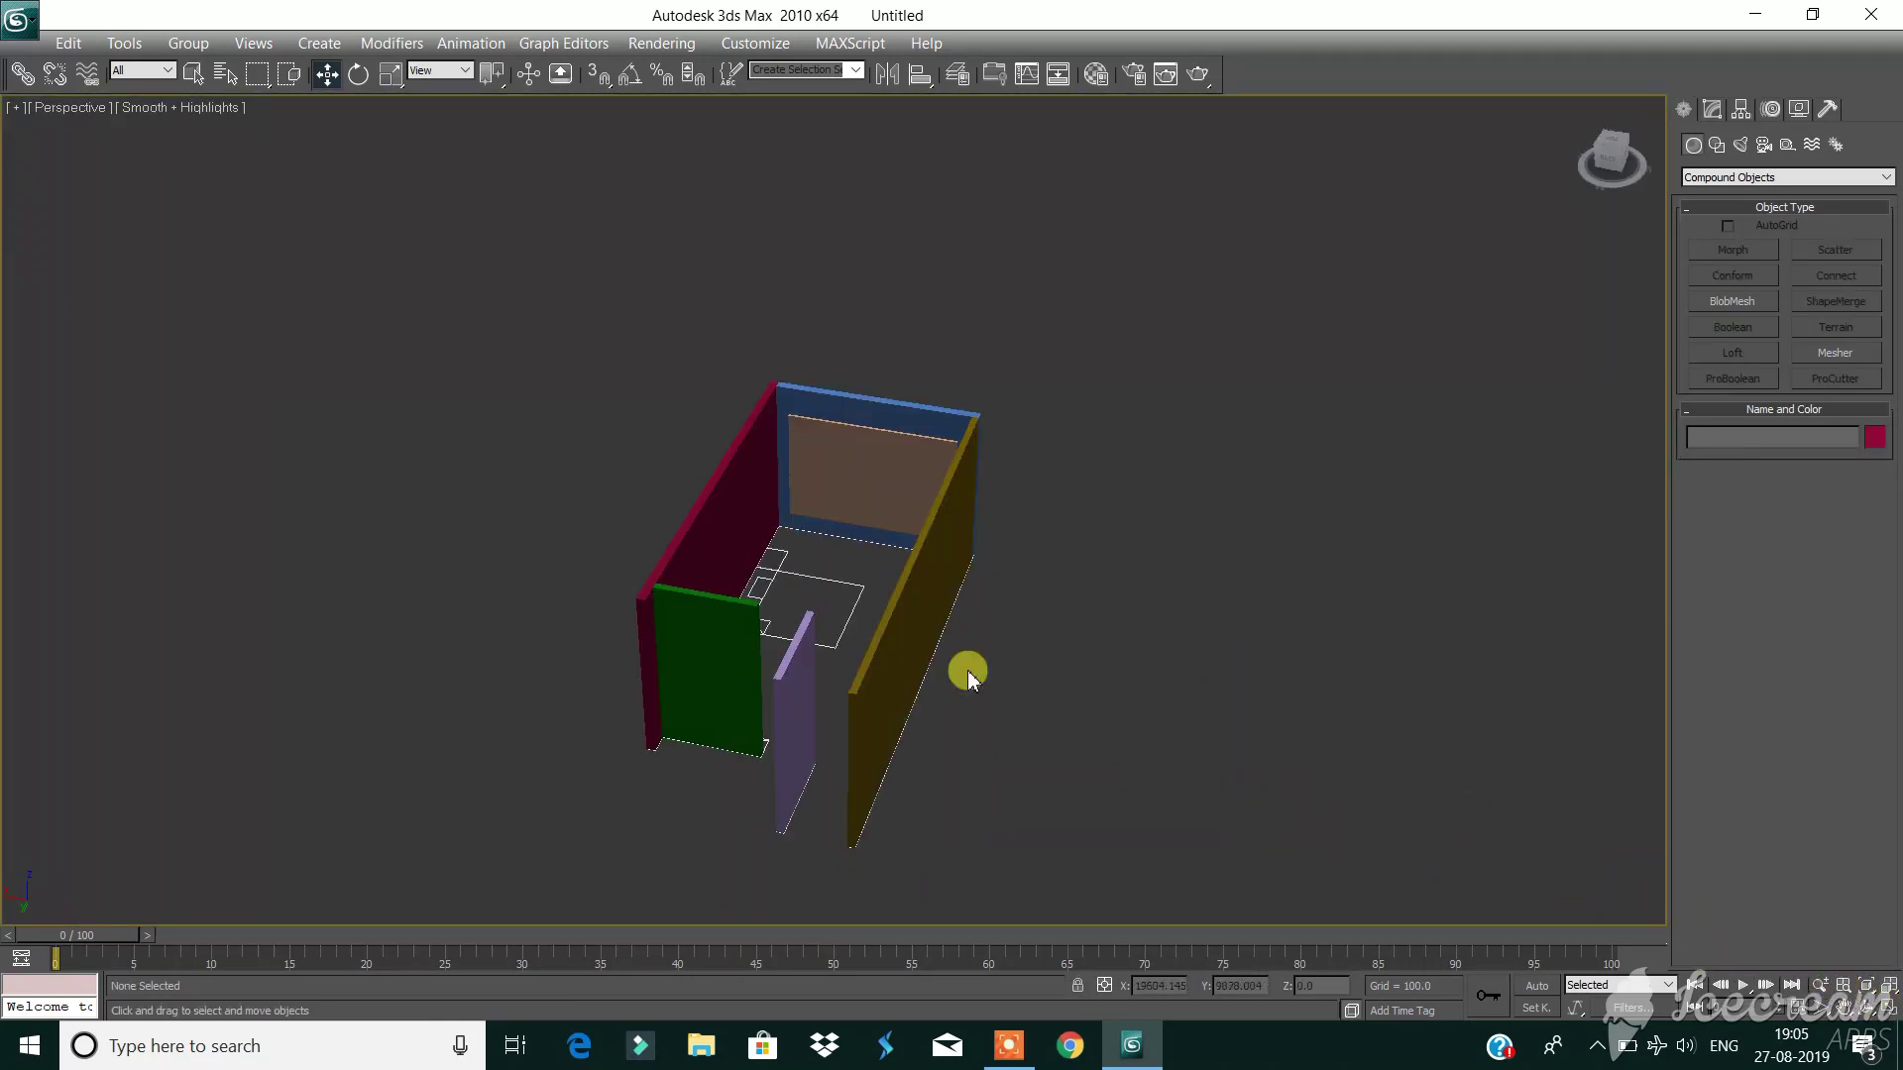
Subtract the peach box from the blue back wall using a ProBoolean compound object.
left_click_drag(968, 671, 870, 387)
left_click(942, 294)
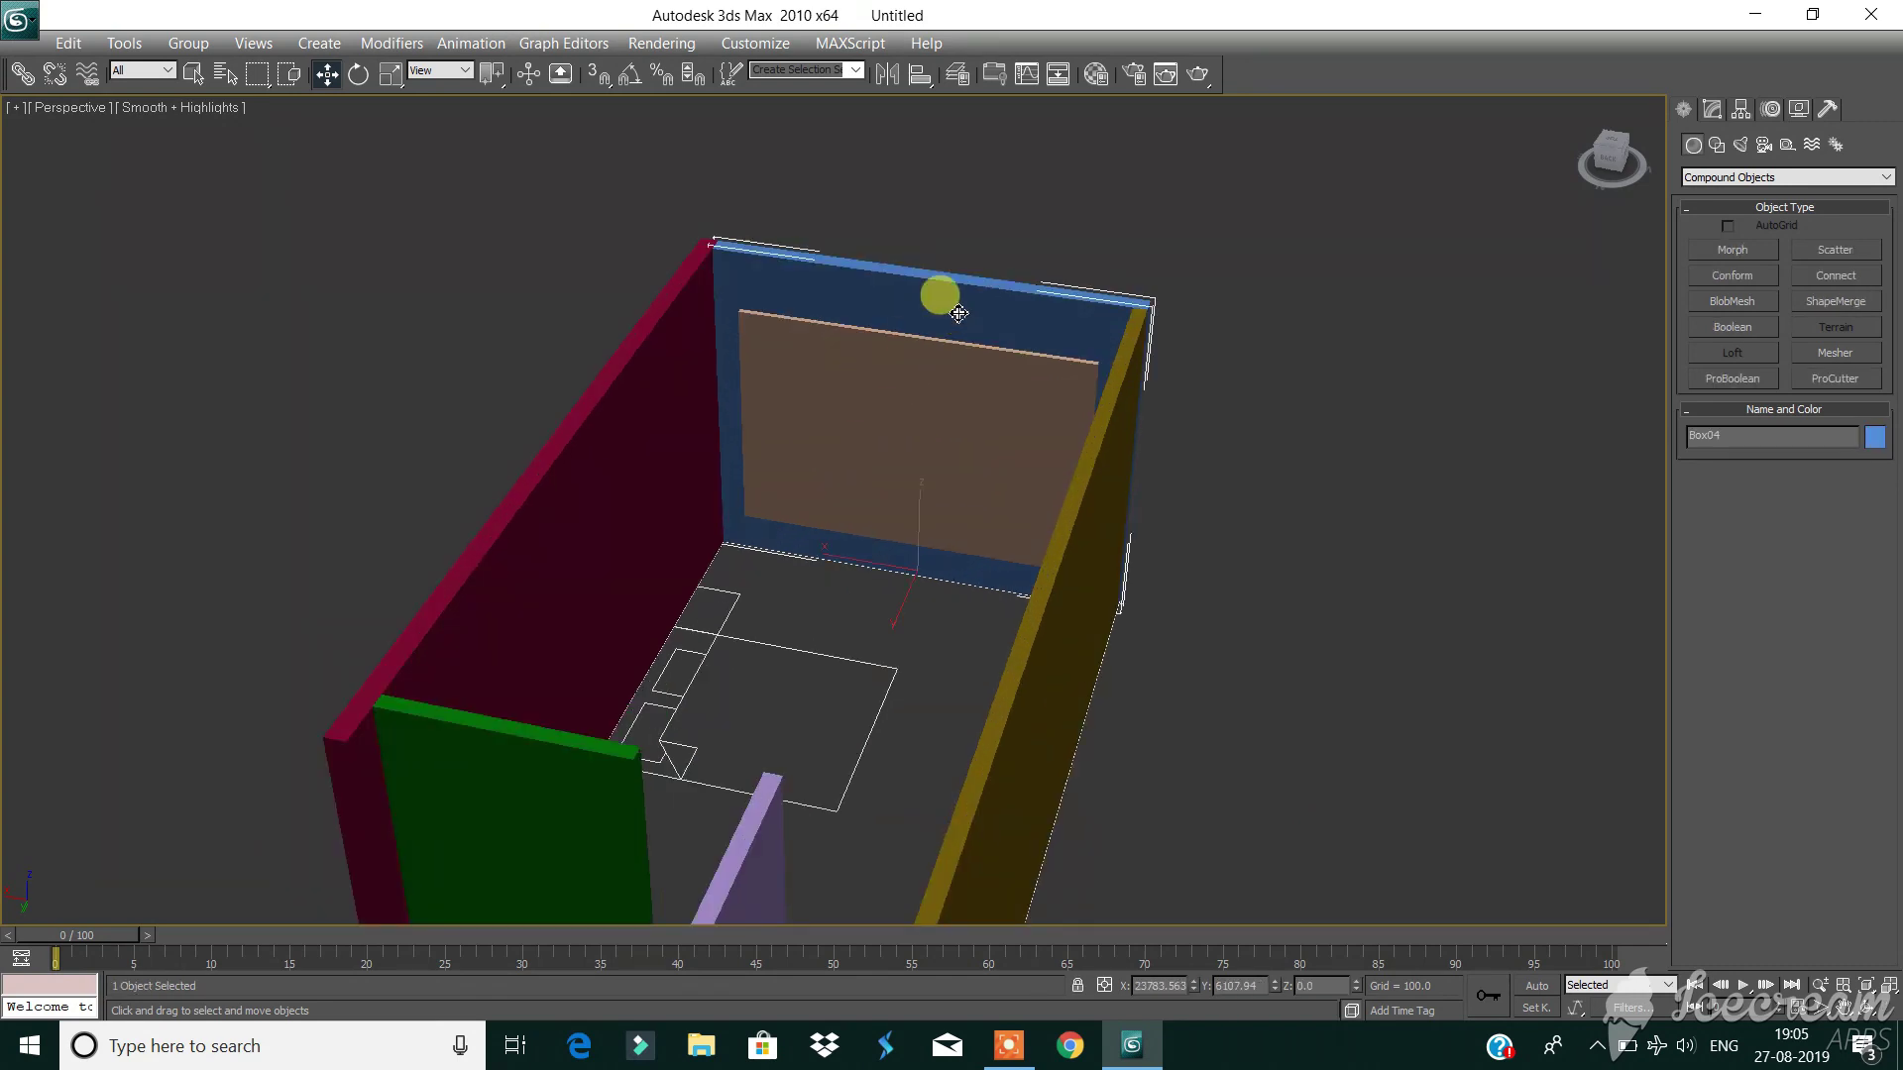
left_click(1761, 179)
left_click(1746, 226)
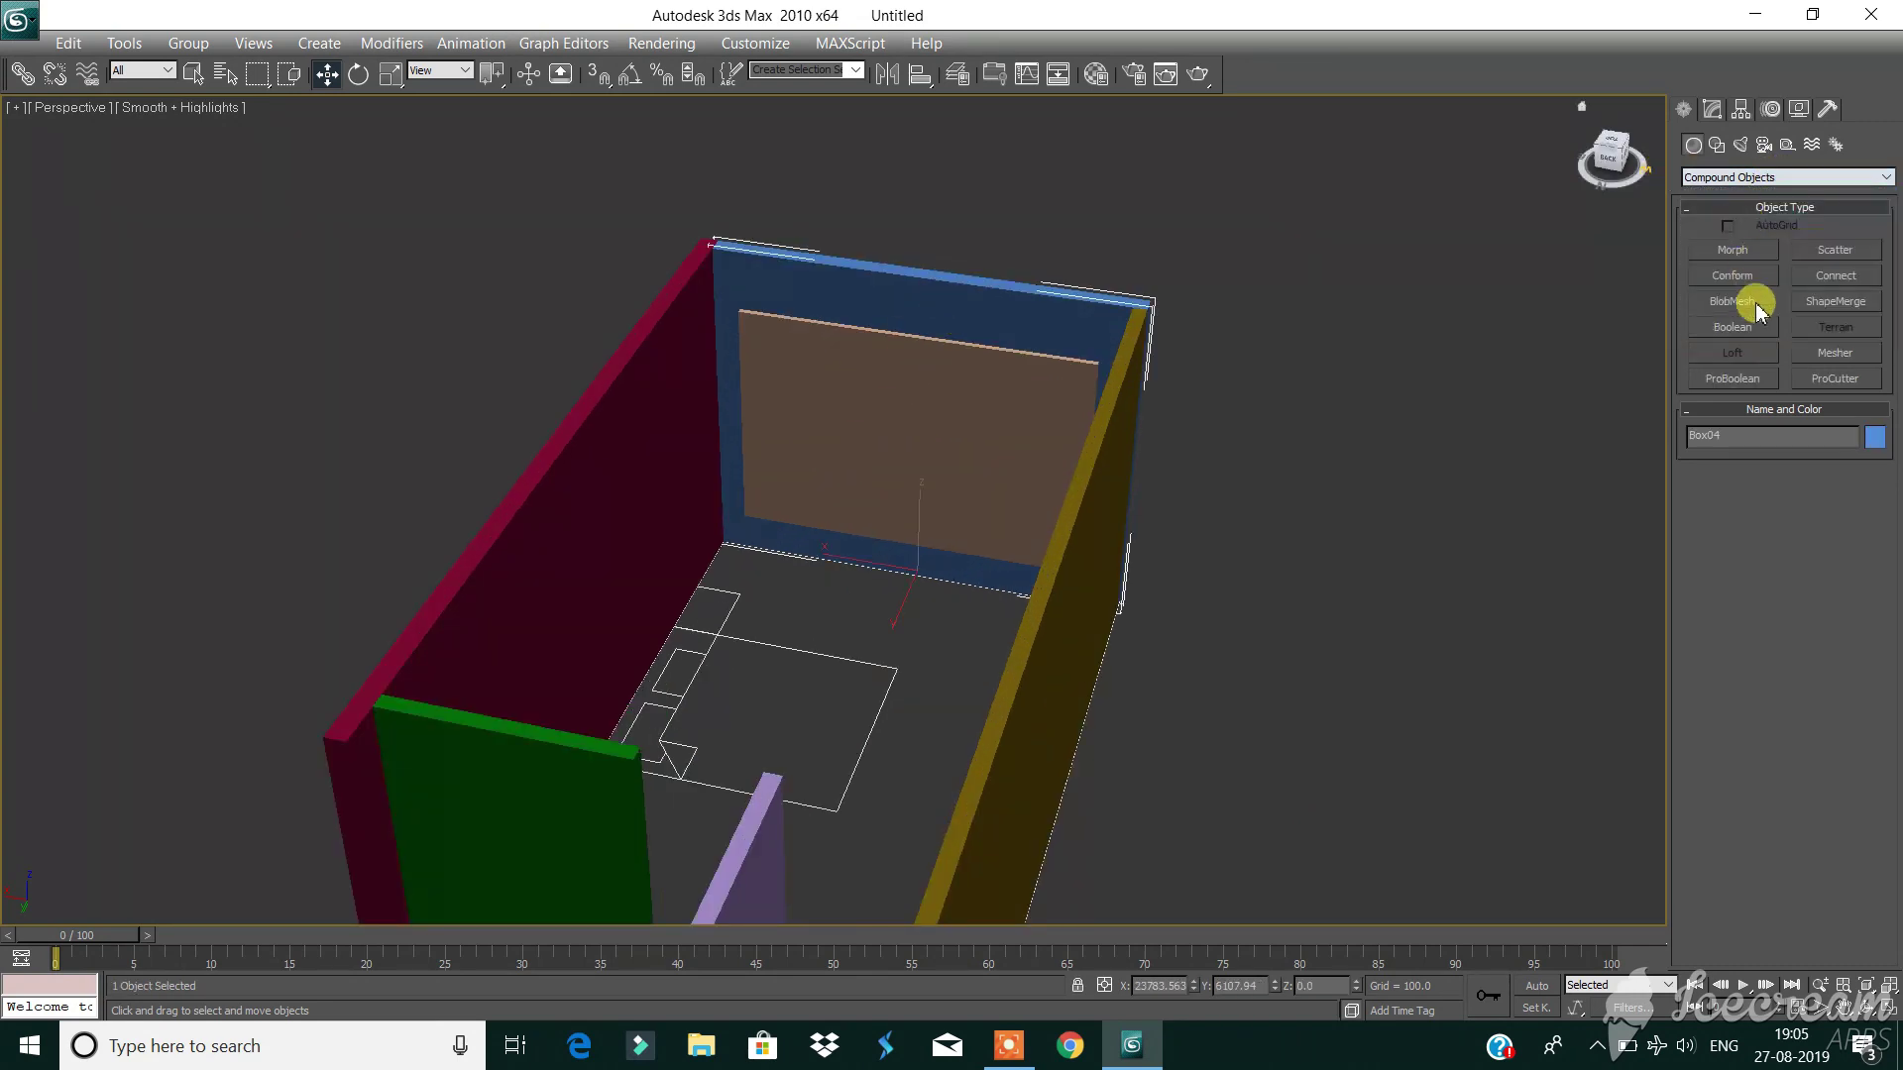
left_click(1733, 378)
left_click(1831, 496)
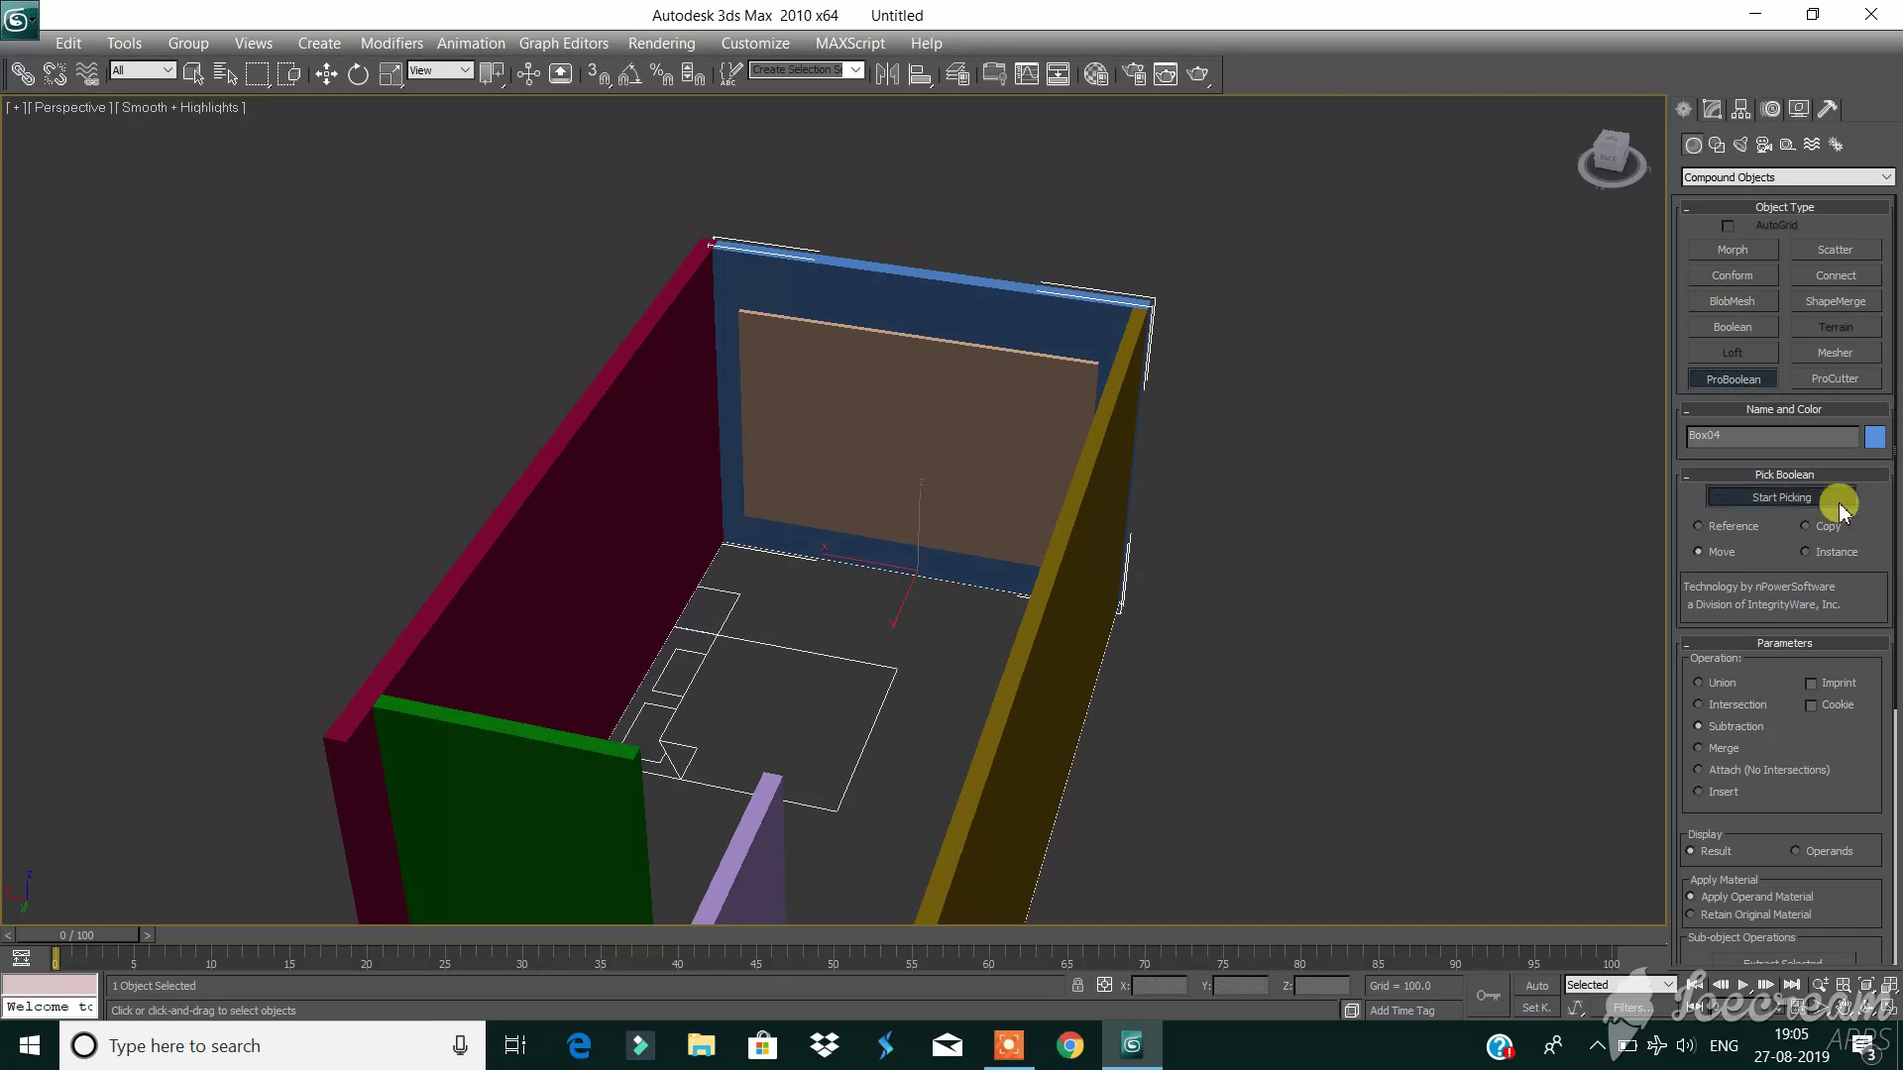
left_click(879, 461)
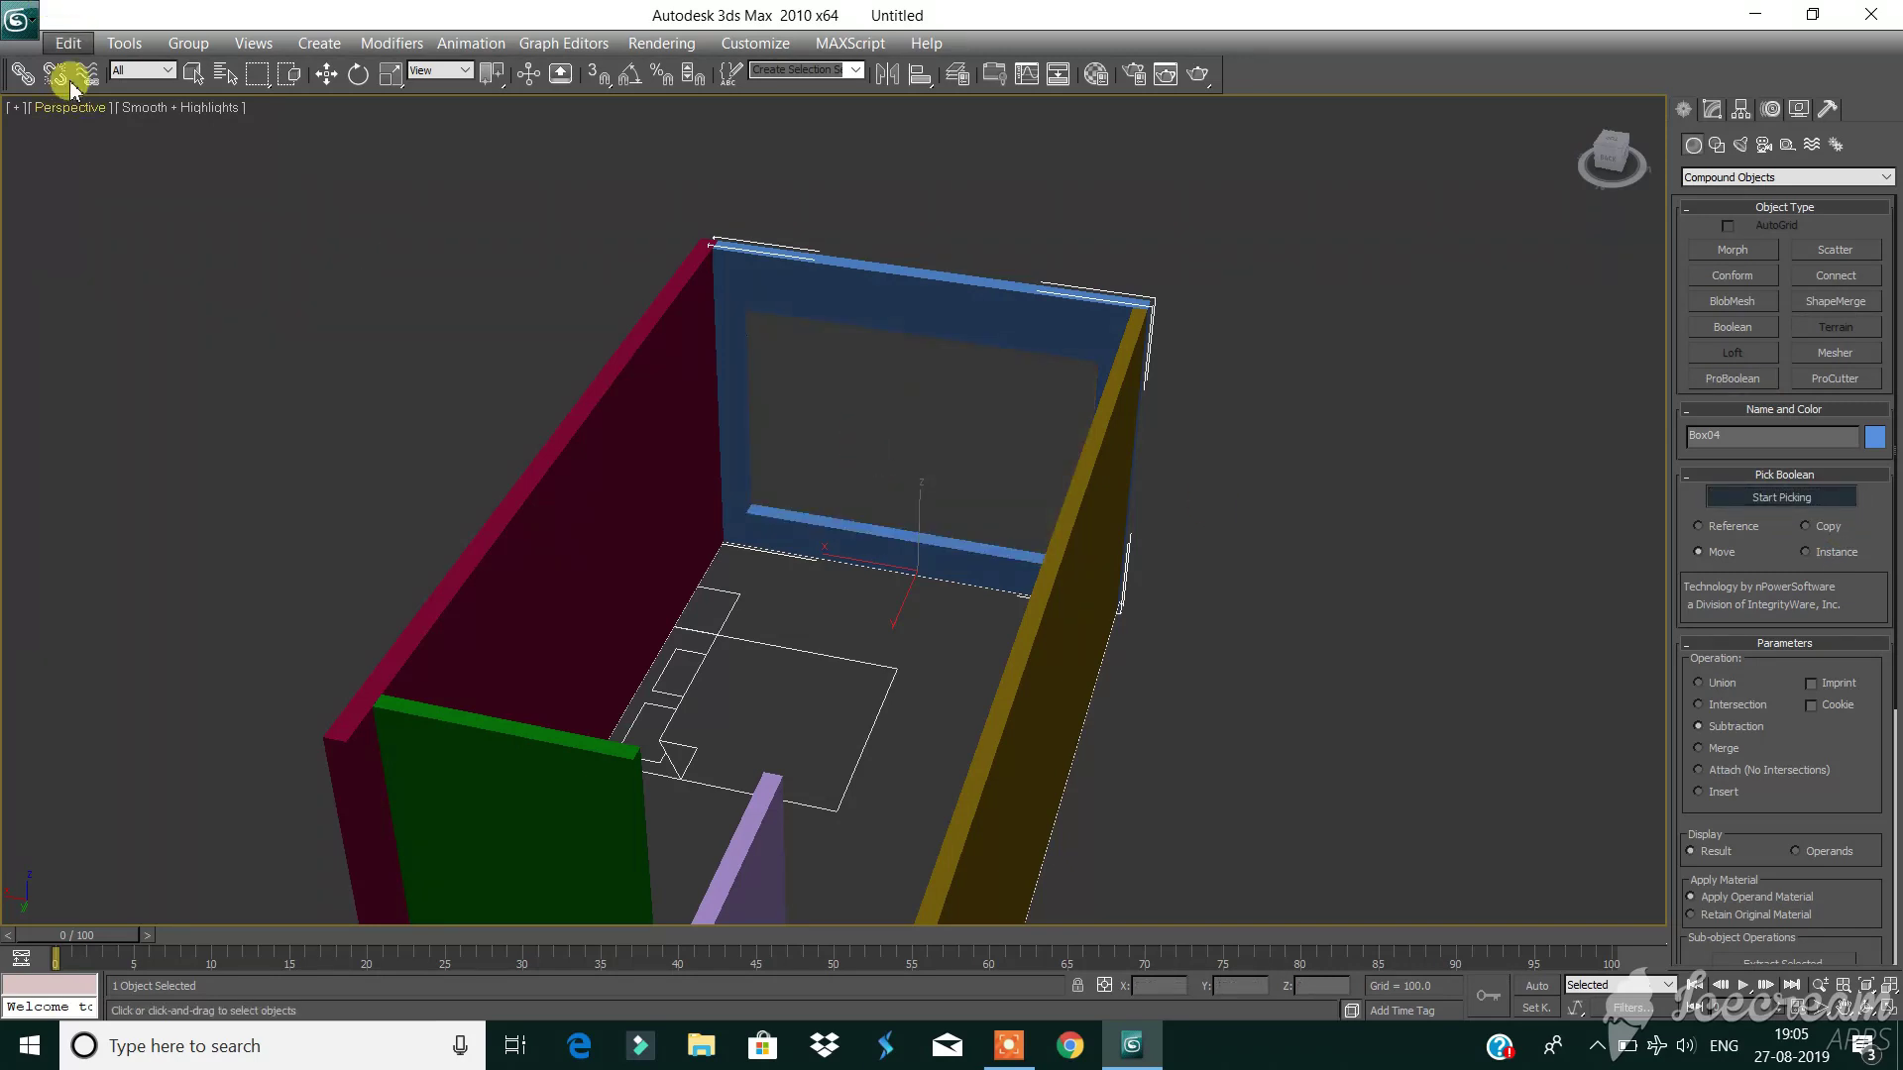
Orbit and zoom the Perspective view to inspect the new window opening.
left_click(326, 73)
scroll(791, 388, "down", 5)
mouse_move(791, 388)
middle_mouse_down("alt")
mouse_move(710, 408)
mouse_move(706, 293)
middle_mouse_up("alt")
scroll(743, 415, "up", 6)
scroll(743, 414, "down", 3)
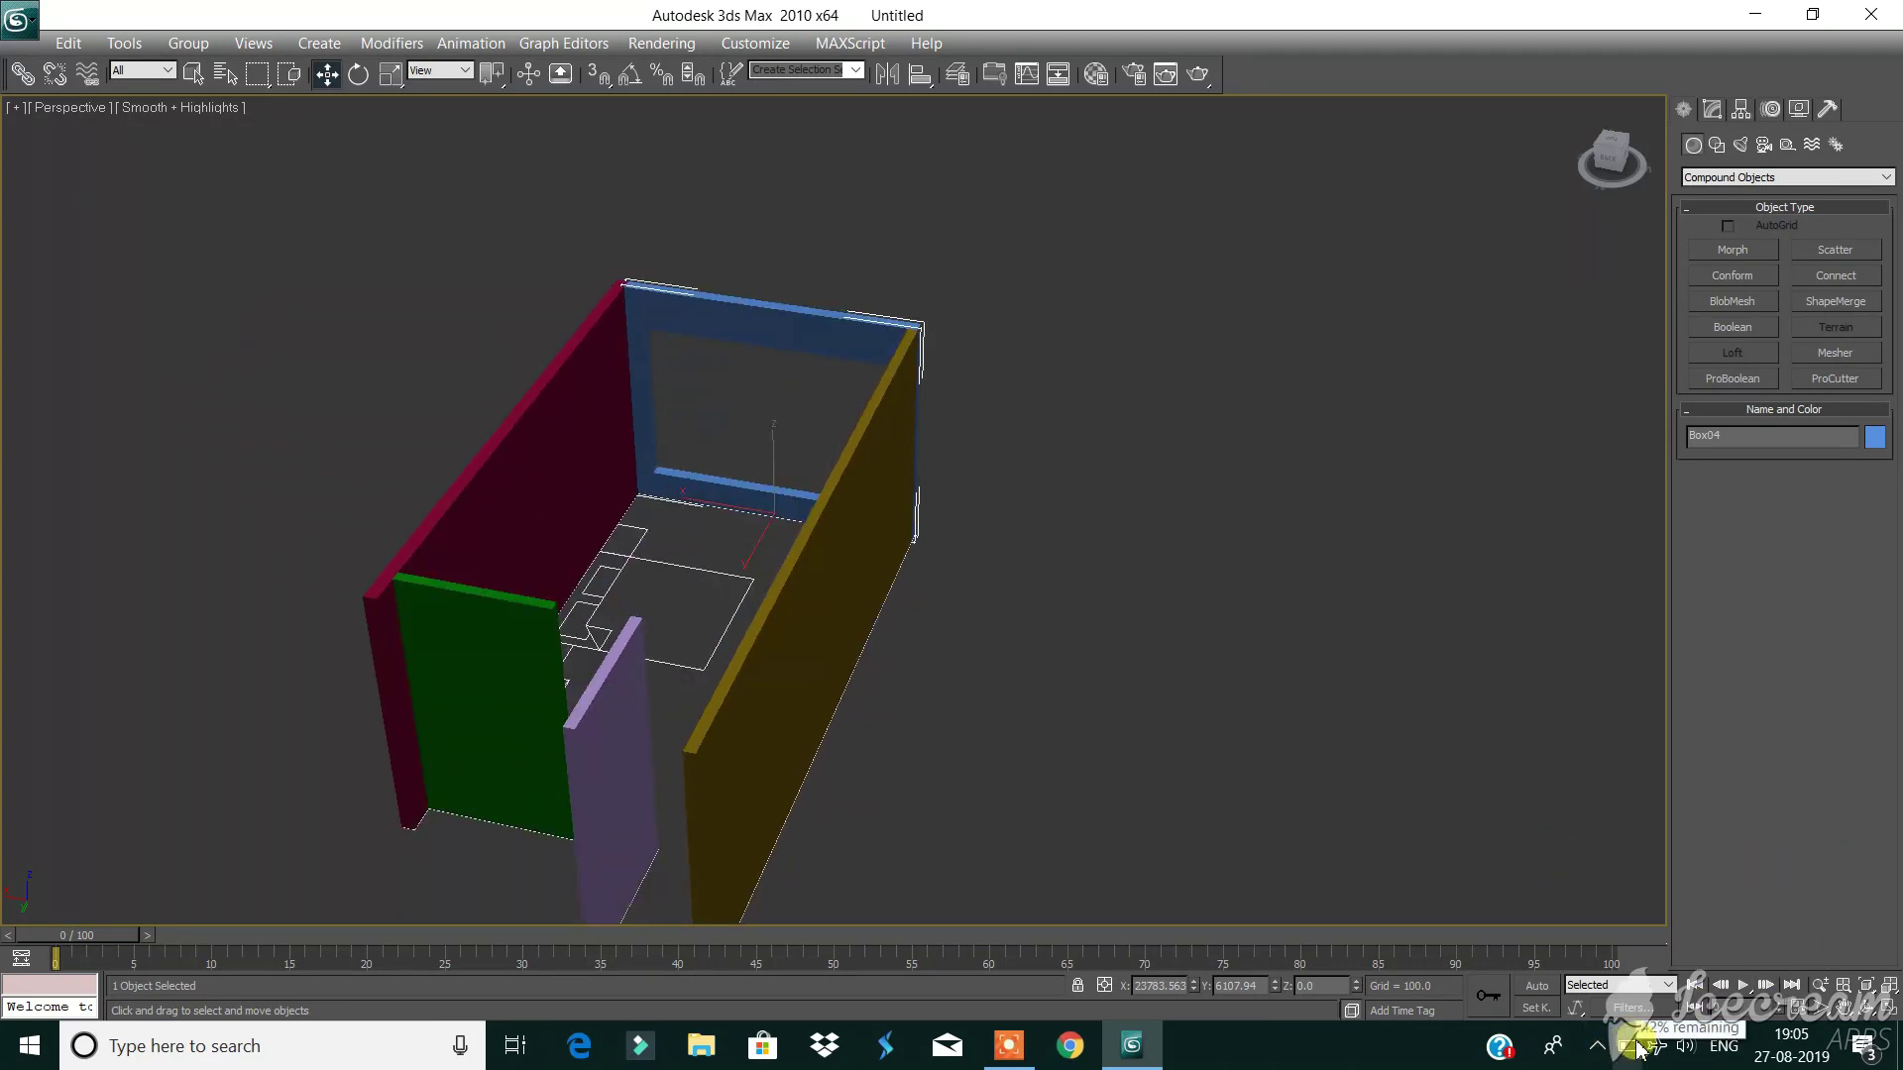
left_click(1008, 1045)
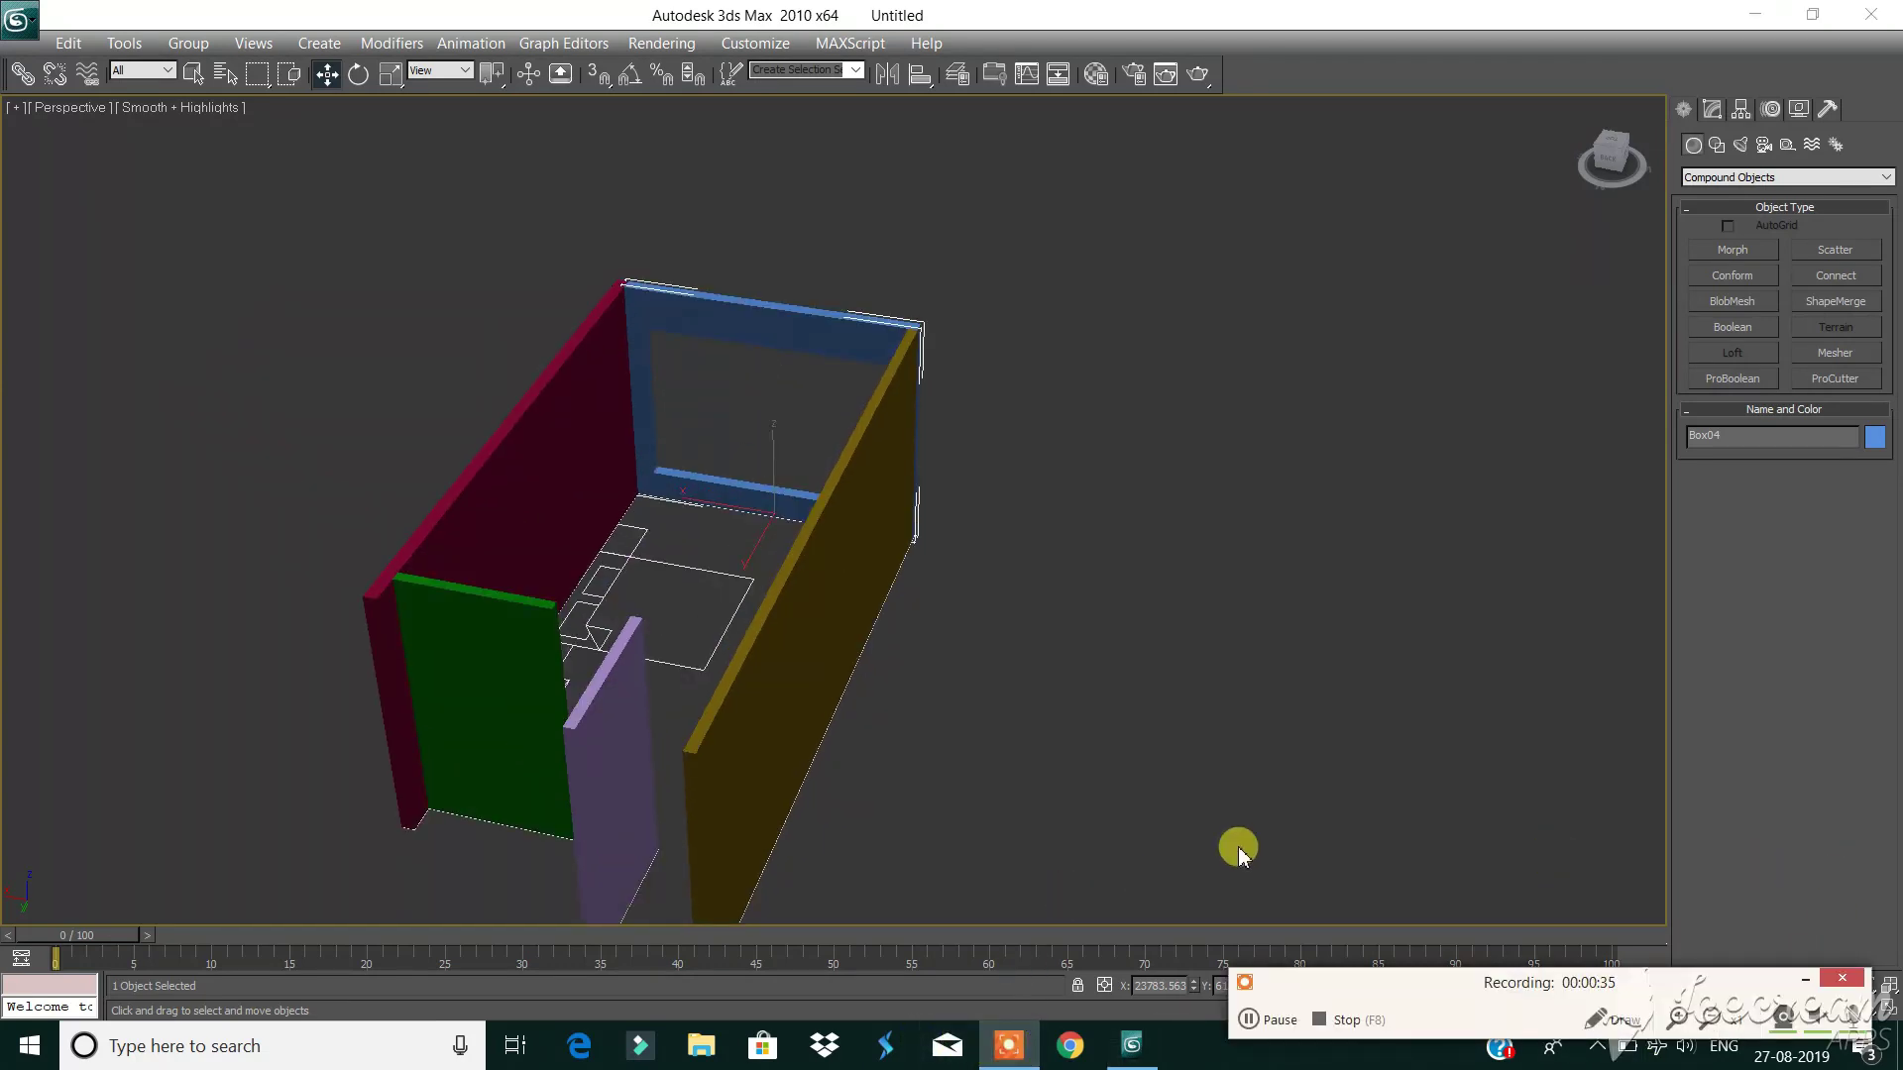